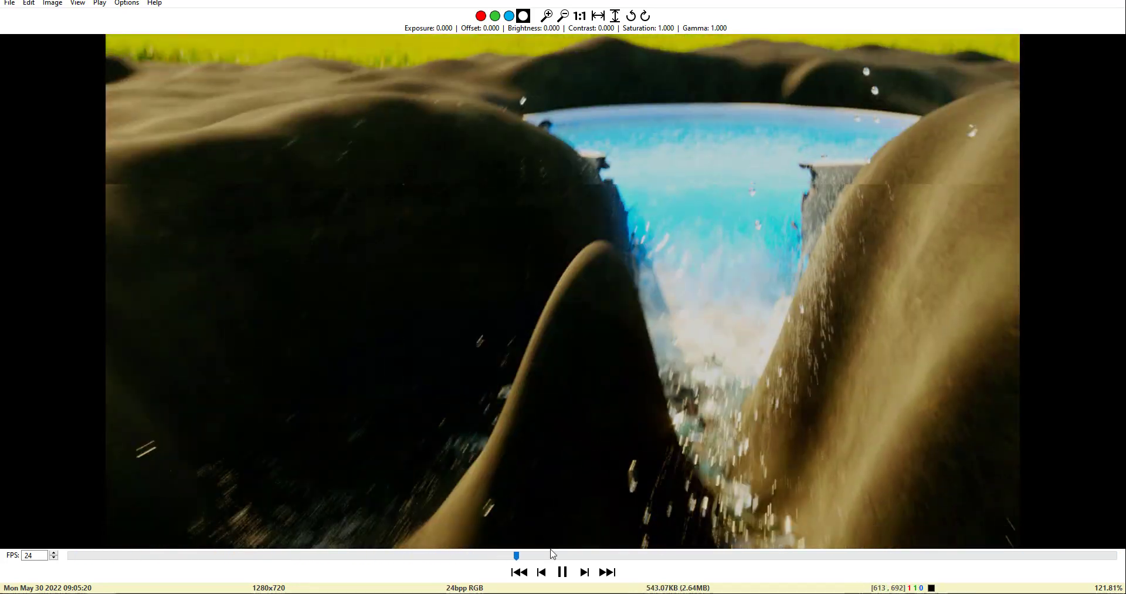
Pause the rendered flood sequence and scrub back and forth through it to the last frame to review the water
{"action": "left_click", "coordinate": [562, 572]}
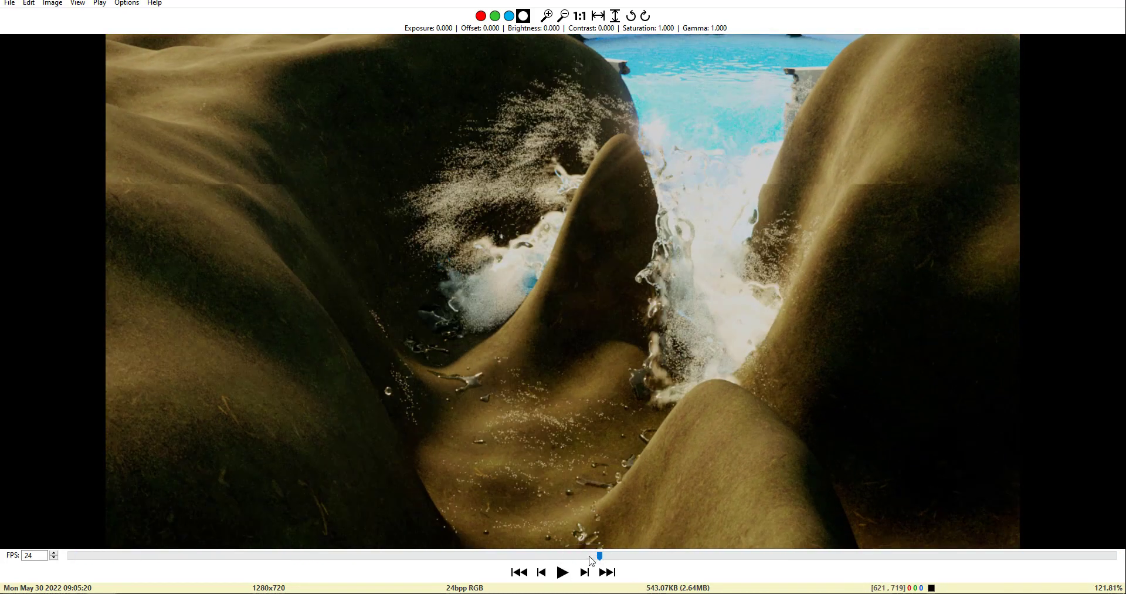
{"action": "left_click_drag", "start_coordinate": [601, 556], "coordinate": [941, 578]}
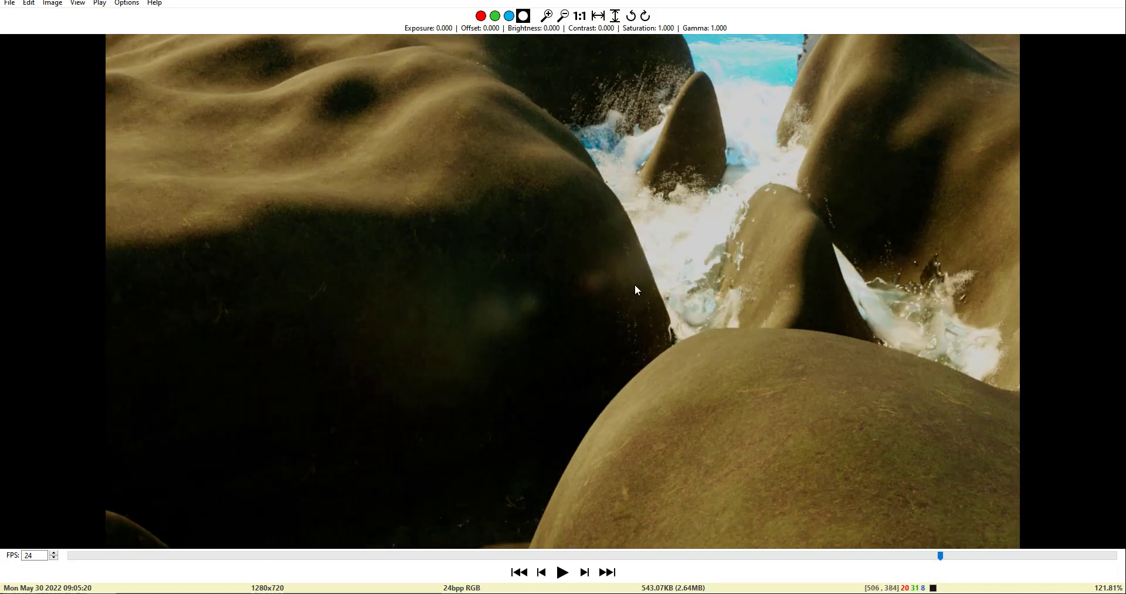
{"action": "left_click_drag", "start_coordinate": [944, 561], "coordinate": [705, 574]}
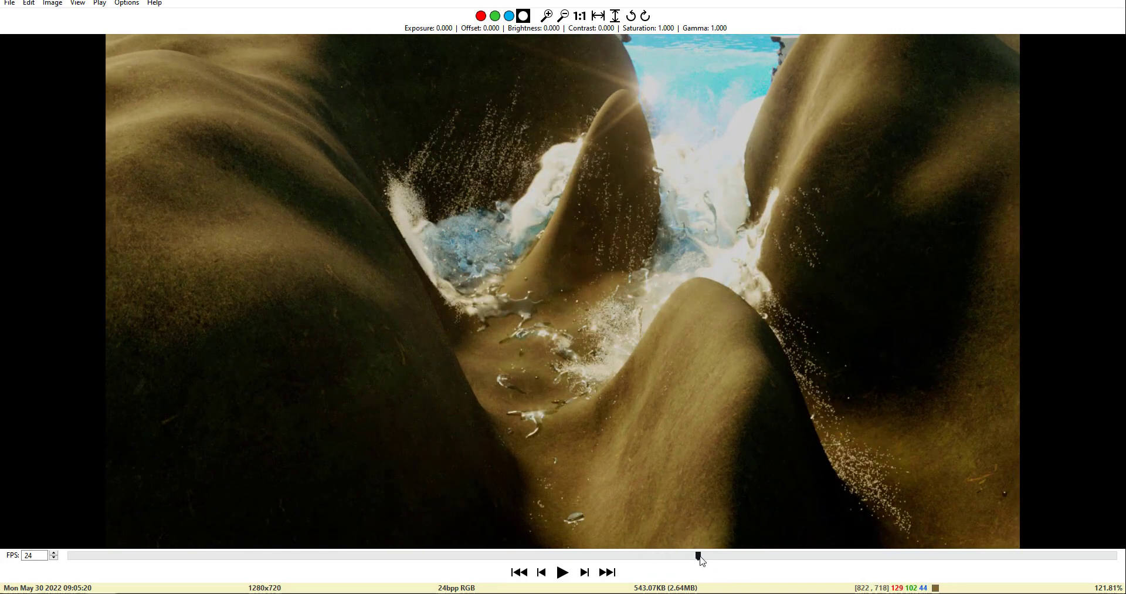
{"action": "left_click_drag", "start_coordinate": [702, 561], "coordinate": [1116, 557]}
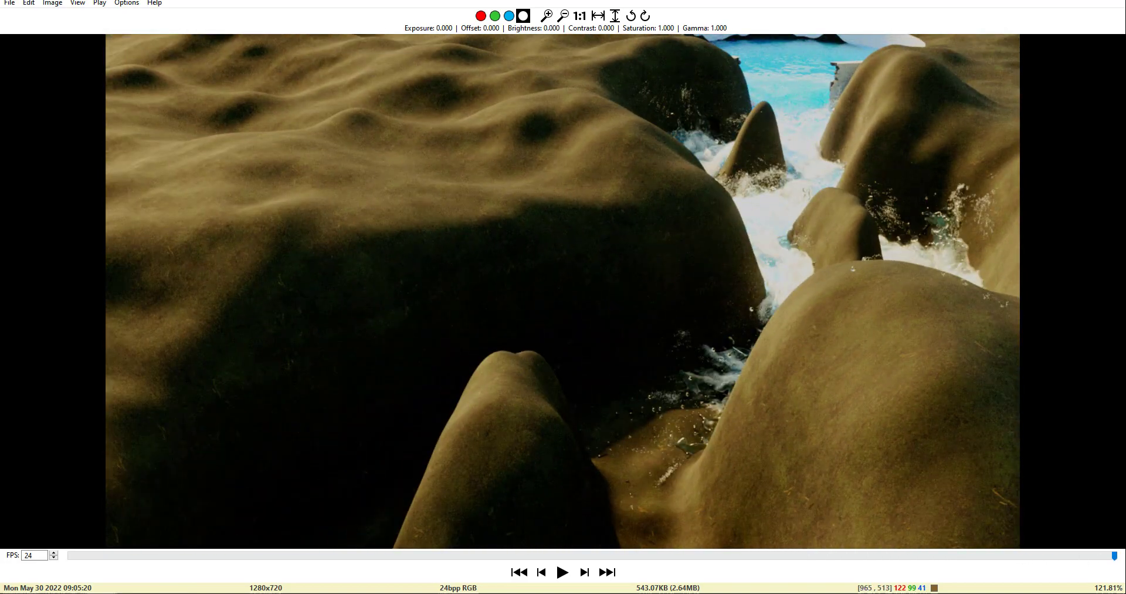
{"action": "left_click", "coordinate": [563, 572]}
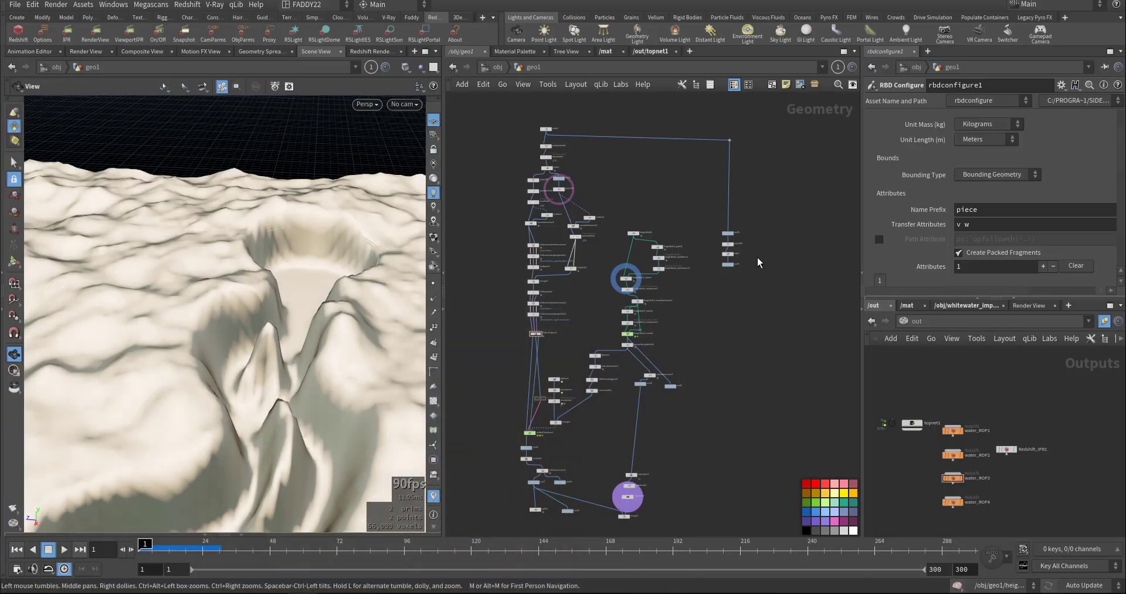
Switch to the Houdini scene, go up to the object level and move faddy_faddy_cam1 directly below cam_x2
{"action": "middle_click_drag", "start_coordinate": [703, 318], "coordinate": [760, 324]}
{"action": "left_click", "coordinate": [491, 68]}
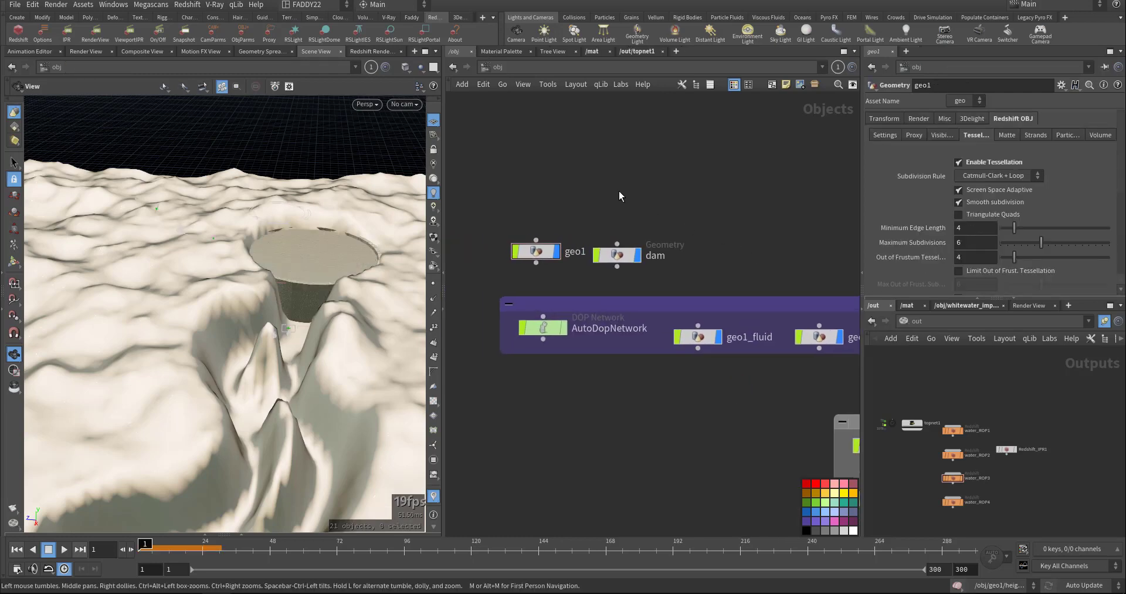
{"action": "scroll", "coordinate": [640, 190], "scroll_direction": "down", "scroll_amount": 5}
{"action": "middle_click_drag", "start_coordinate": [679, 262], "coordinate": [549, 358]}
{"action": "scroll", "coordinate": [734, 311], "scroll_direction": "up", "scroll_amount": 4}
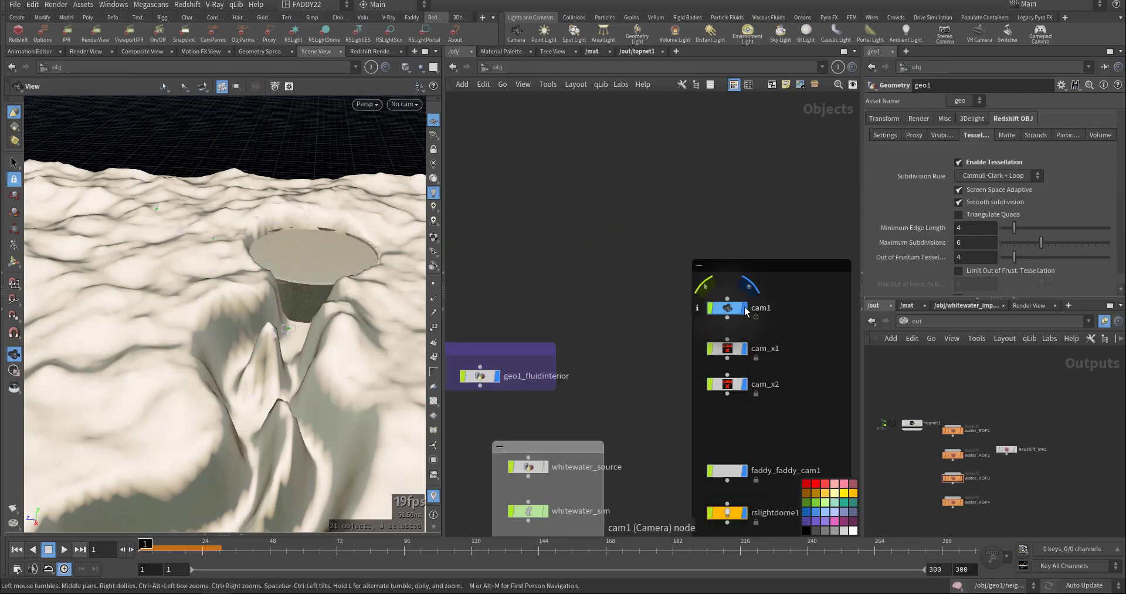
{"action": "middle_click_drag", "start_coordinate": [723, 318], "coordinate": [680, 244]}
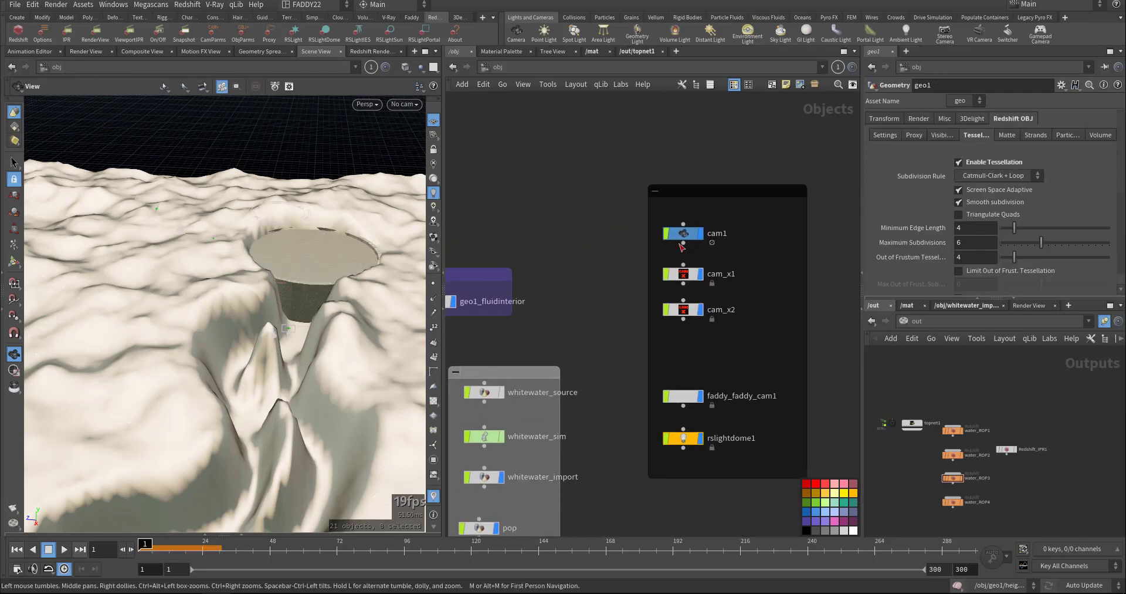
{"action": "left_click_drag", "start_coordinate": [748, 210], "coordinate": [675, 345]}
{"action": "middle_click_drag", "start_coordinate": [692, 355], "coordinate": [725, 306]}
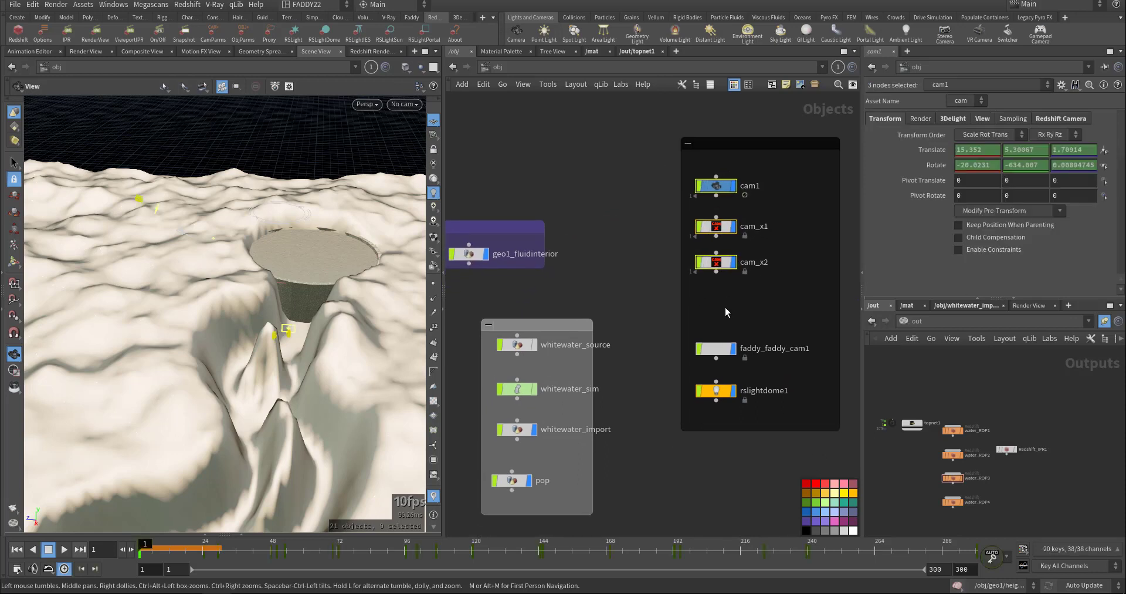
{"action": "left_click_drag", "start_coordinate": [721, 359], "coordinate": [726, 301]}
Colour the four camera nodes pink and select rslightdome1 to show its light settings
{"action": "left_click_drag", "start_coordinate": [758, 157], "coordinate": [726, 330]}
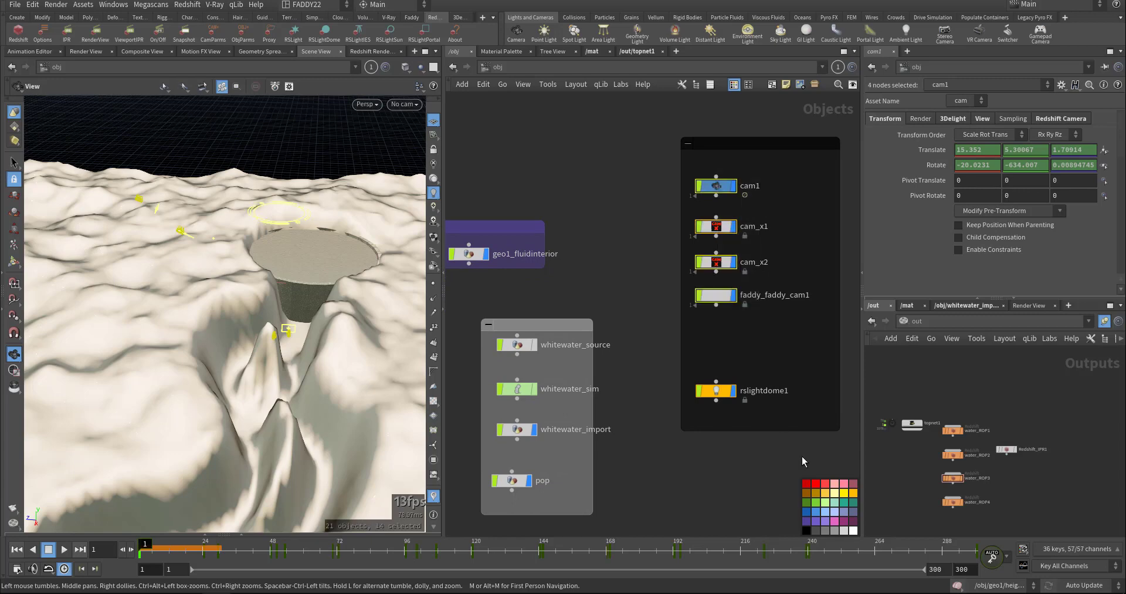
{"action": "middle_click_drag", "start_coordinate": [747, 335], "coordinate": [762, 311]}
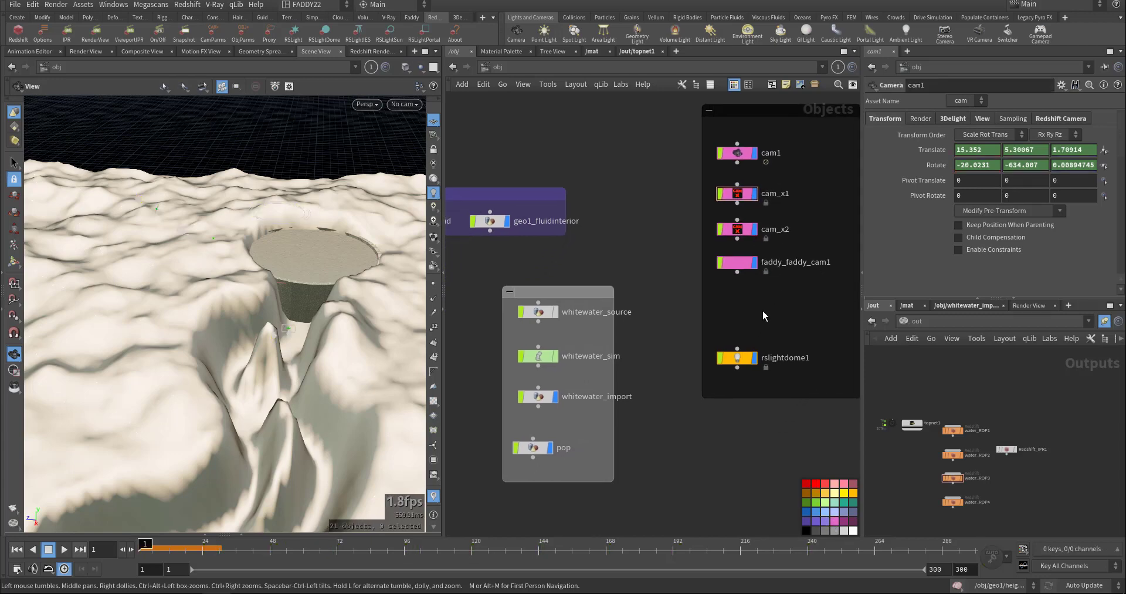
{"action": "left_click_drag", "start_coordinate": [781, 312], "coordinate": [710, 387]}
{"action": "left_click", "coordinate": [776, 318]}
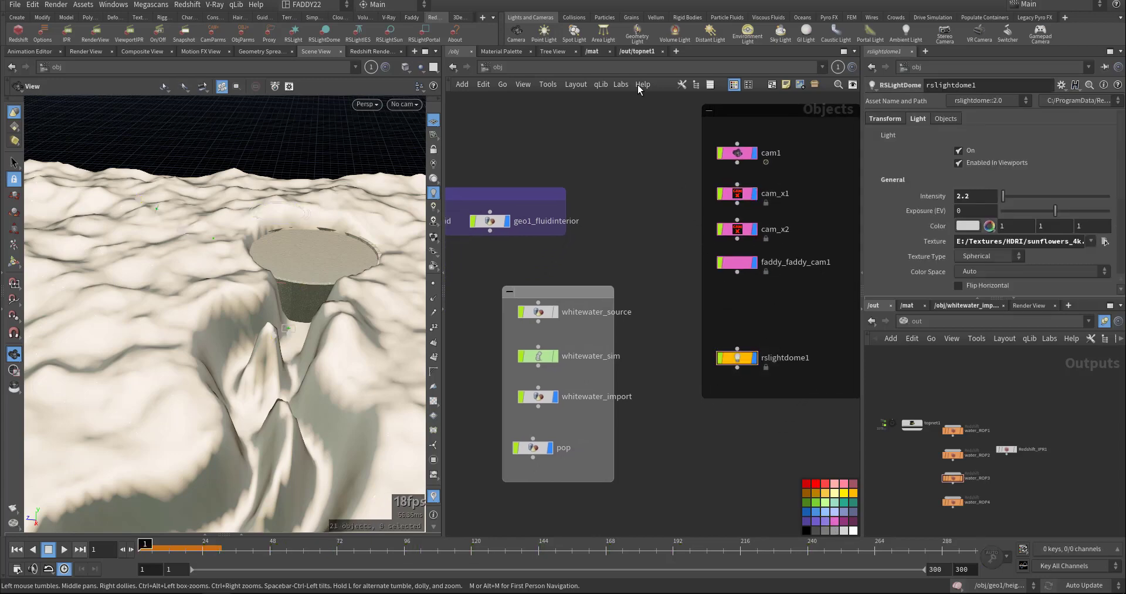
Examine the render chain in the topnet1 task network, from the water ROP fetches through to the final wait node
{"action": "left_click", "coordinate": [643, 51]}
{"action": "middle_click_drag", "start_coordinate": [575, 173], "coordinate": [568, 321]}
{"action": "scroll", "coordinate": [559, 280], "scroll_direction": "down", "scroll_amount": 5}
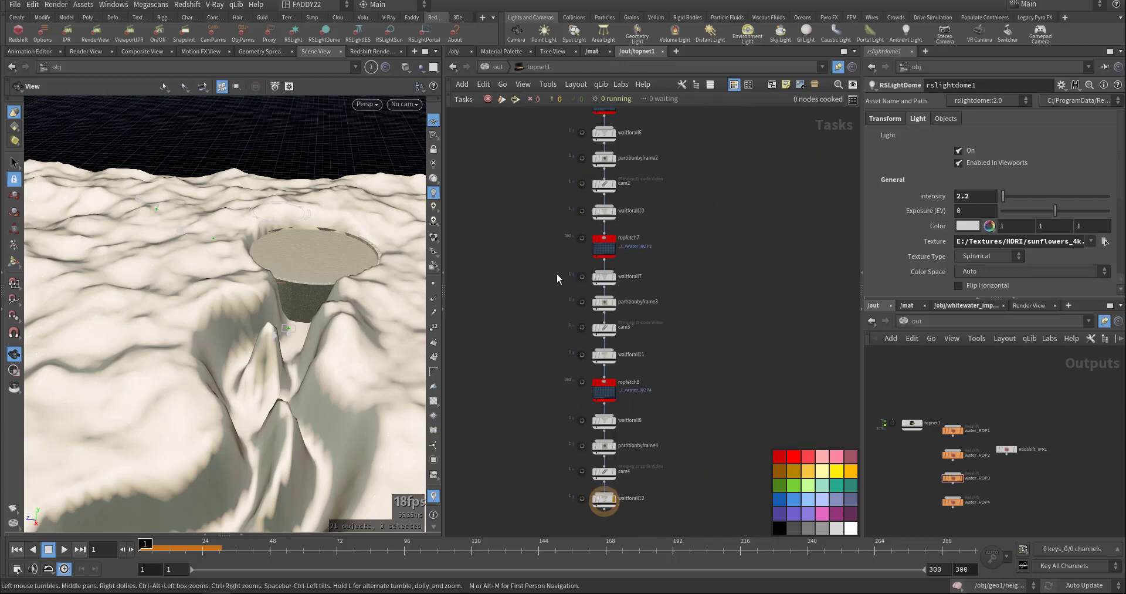
{"action": "middle_click_drag", "start_coordinate": [551, 242], "coordinate": [644, 427]}
{"action": "scroll", "coordinate": [669, 261], "scroll_direction": "up", "scroll_amount": 10}
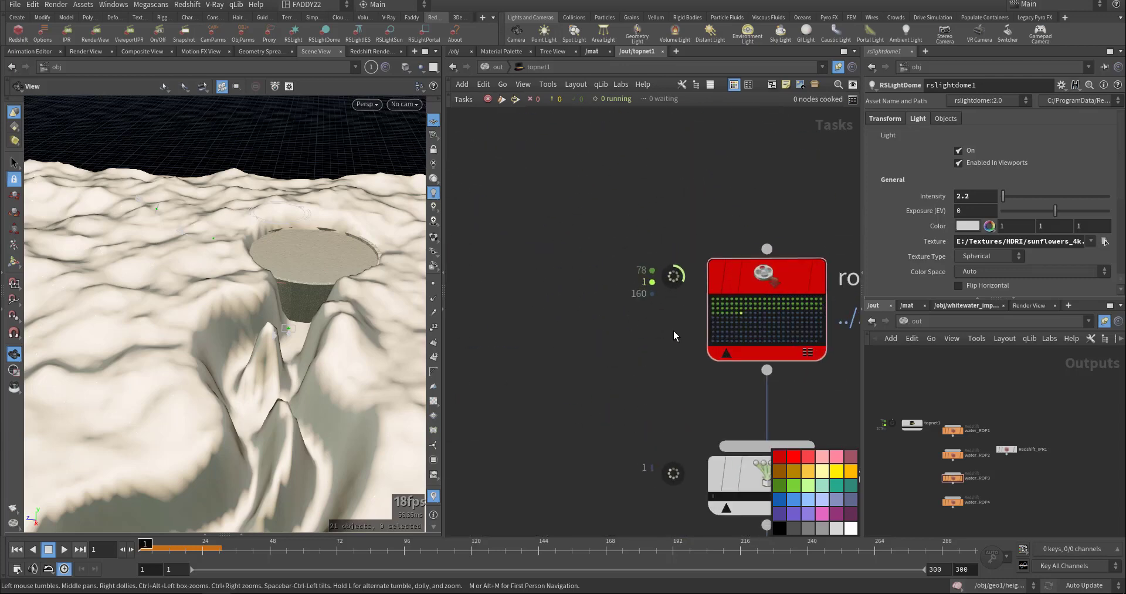
{"action": "scroll", "coordinate": [754, 339], "scroll_direction": "down", "scroll_amount": 8}
{"action": "middle_click_drag", "start_coordinate": [750, 408], "coordinate": [765, 297]}
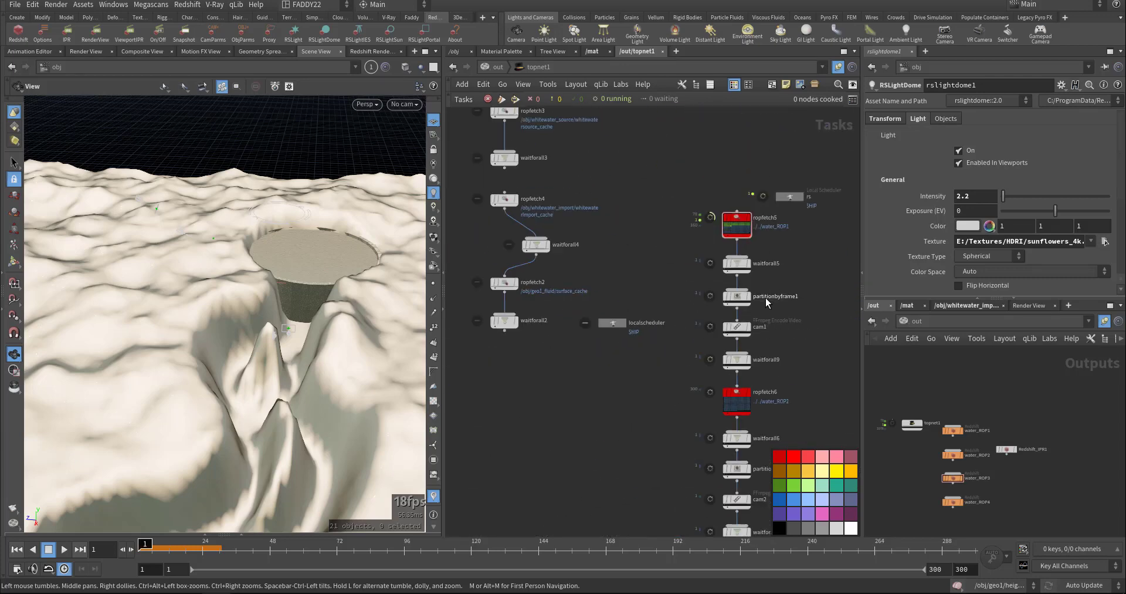
{"action": "middle_click_drag", "start_coordinate": [783, 333], "coordinate": [741, 229]}
{"action": "middle_click_drag", "start_coordinate": [785, 358], "coordinate": [762, 200]}
{"action": "middle_click_drag", "start_coordinate": [751, 419], "coordinate": [754, 178]}
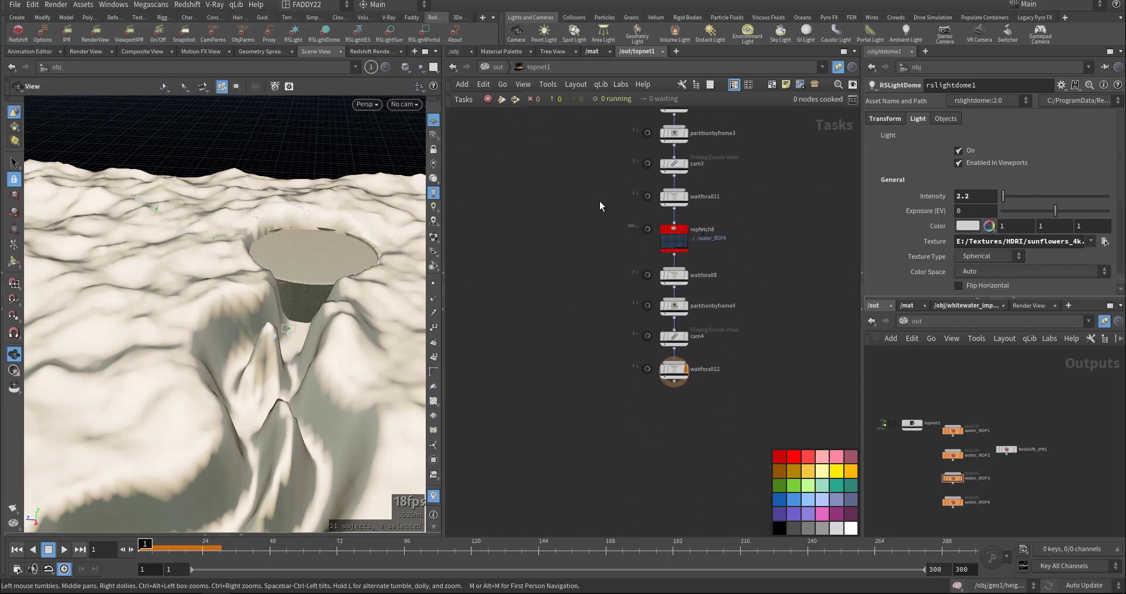
Examine the simulation cache chain in topnet1, covering the fluid, whitewater source, whitewater import and surface caches
{"action": "middle_click_drag", "start_coordinate": [599, 201], "coordinate": [631, 422]}
{"action": "middle_click_drag", "start_coordinate": [586, 244], "coordinate": [558, 340]}
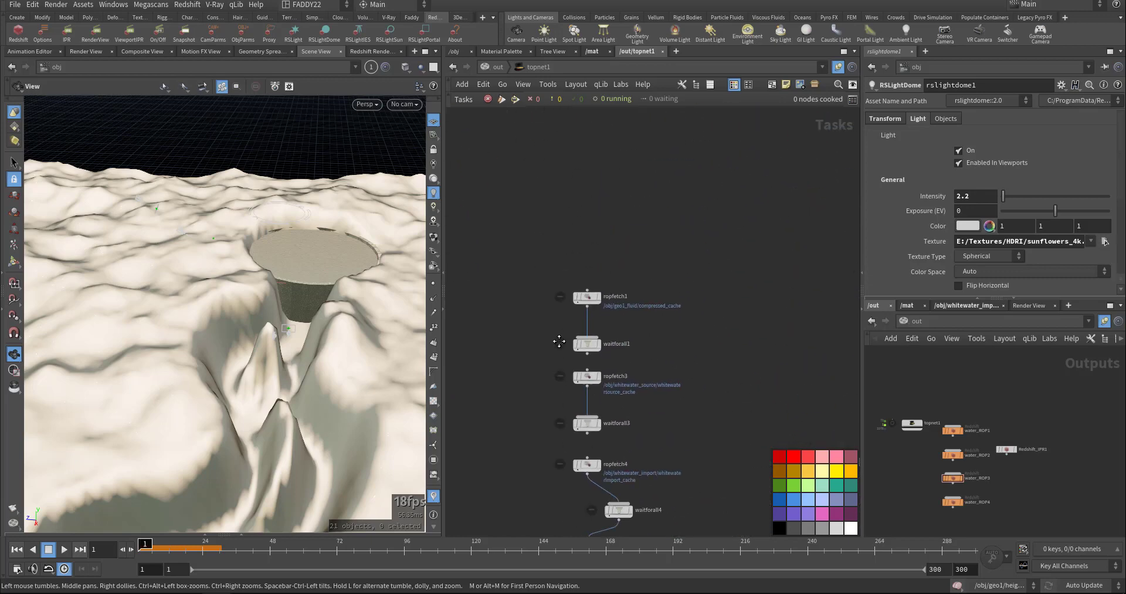
{"action": "scroll", "coordinate": [560, 335], "scroll_direction": "up", "scroll_amount": 6}
{"action": "middle_click_drag", "start_coordinate": [619, 274], "coordinate": [604, 160]}
{"action": "middle_click_drag", "start_coordinate": [586, 283], "coordinate": [583, 167]}
{"action": "middle_click_drag", "start_coordinate": [553, 283], "coordinate": [590, 133]}
{"action": "scroll", "coordinate": [573, 273], "scroll_direction": "down", "scroll_amount": 5}
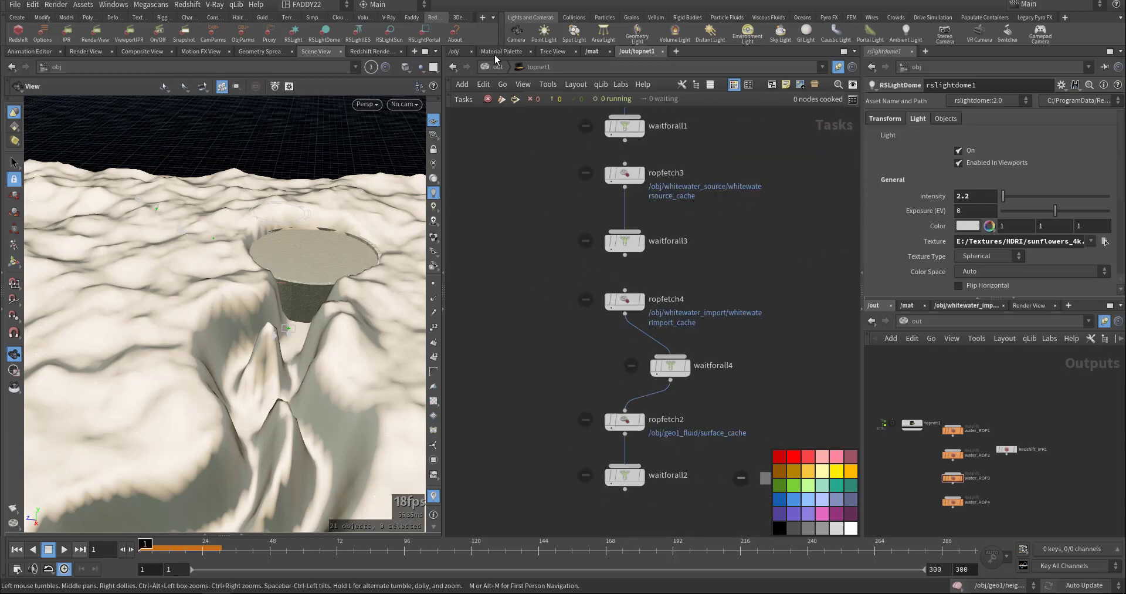
Return to the object level and enclose the geo1 and dam nodes in a network box
{"action": "left_click", "coordinate": [456, 52]}
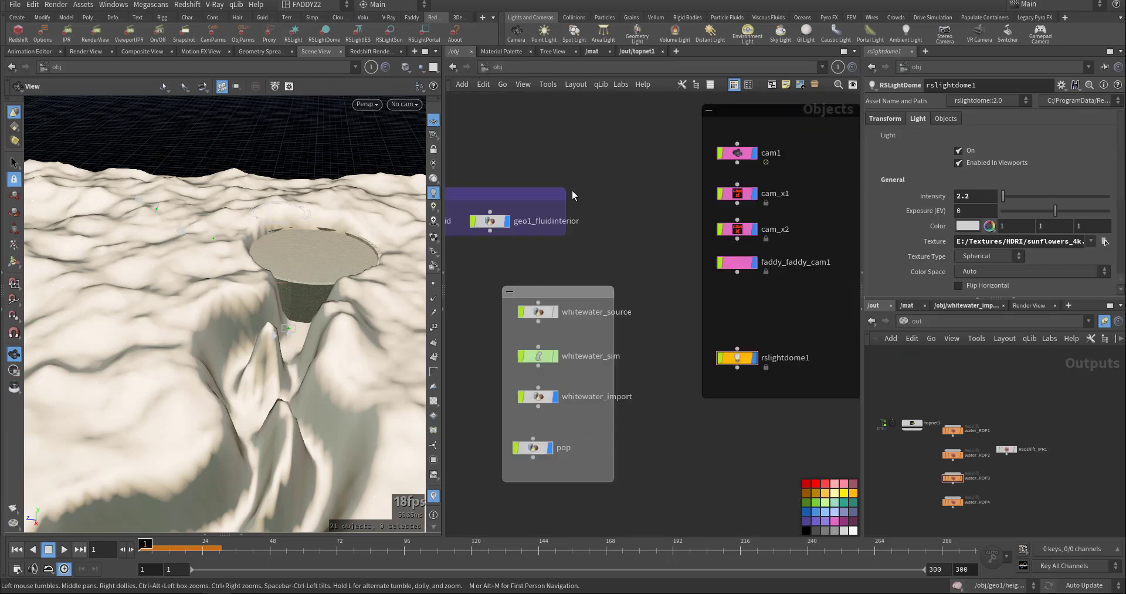
{"action": "middle_click_drag", "start_coordinate": [588, 200], "coordinate": [750, 226]}
{"action": "middle_click_drag", "start_coordinate": [596, 315], "coordinate": [804, 401]}
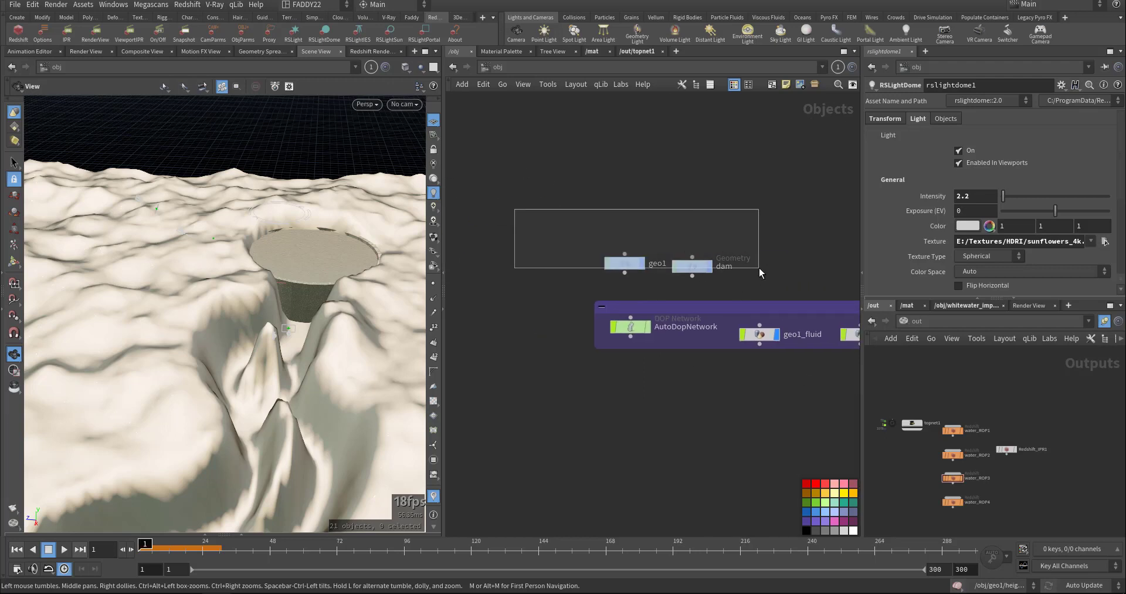
{"action": "left_click_drag", "start_coordinate": [759, 268], "coordinate": [759, 269]}
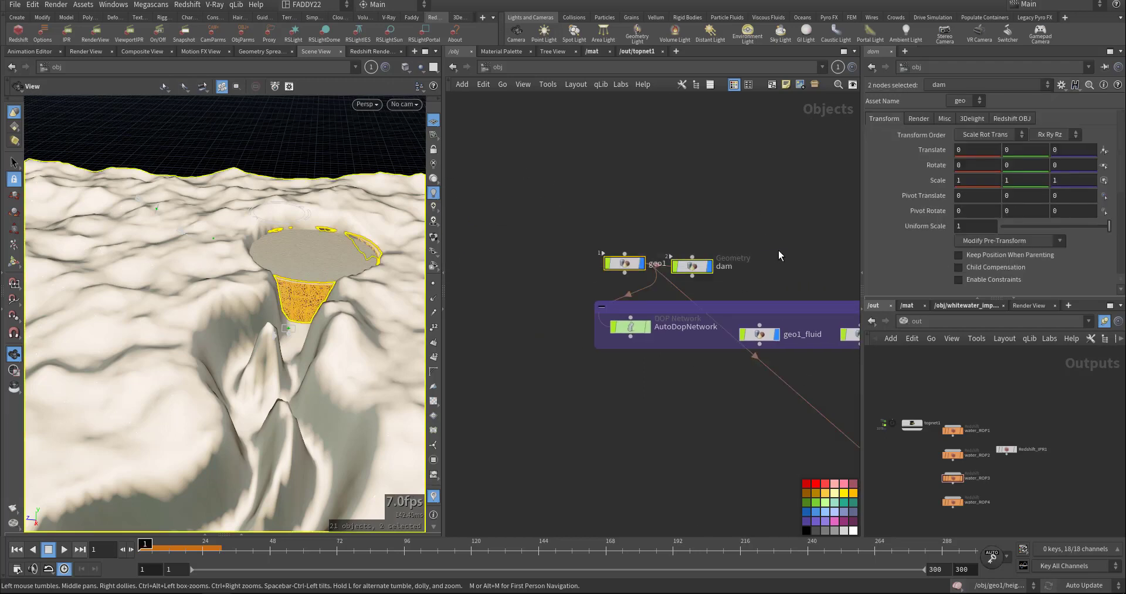
{"action": "key", "text": "shift+o"}
{"action": "mouse_move", "coordinate": [650, 242]}
{"action": "left_mouse_down"}
{"action": "mouse_move", "coordinate": [581, 241]}
{"action": "mouse_move", "coordinate": [646, 238]}
{"action": "left_mouse_up"}
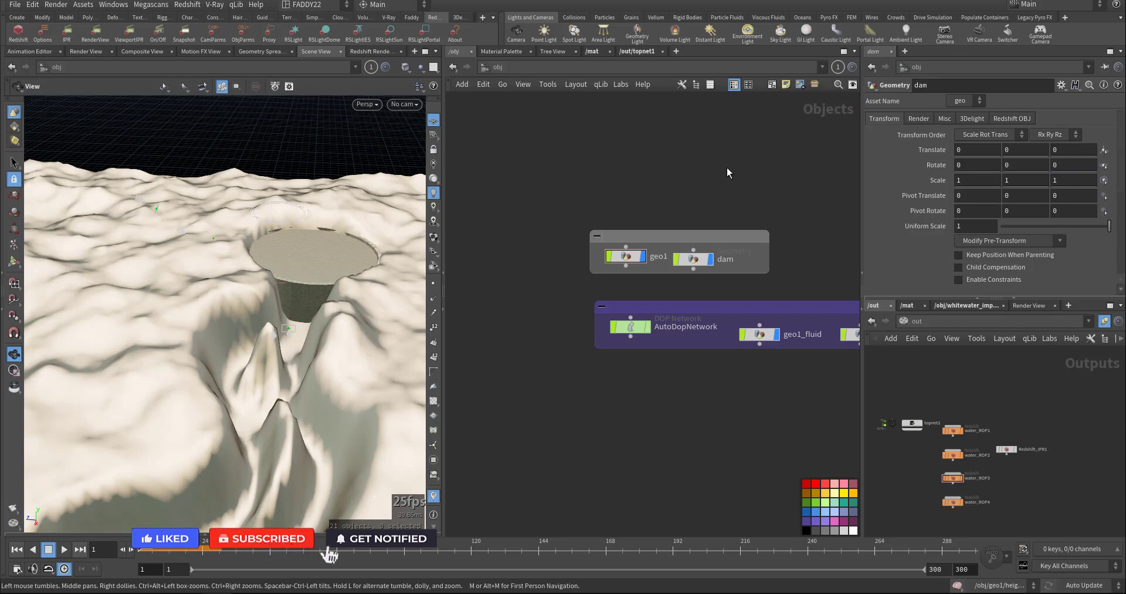
Colour the network box around geo1 and dam teal green
{"action": "middle_click_drag", "start_coordinate": [702, 183], "coordinate": [657, 147]}
{"action": "left_click", "coordinate": [631, 203]}
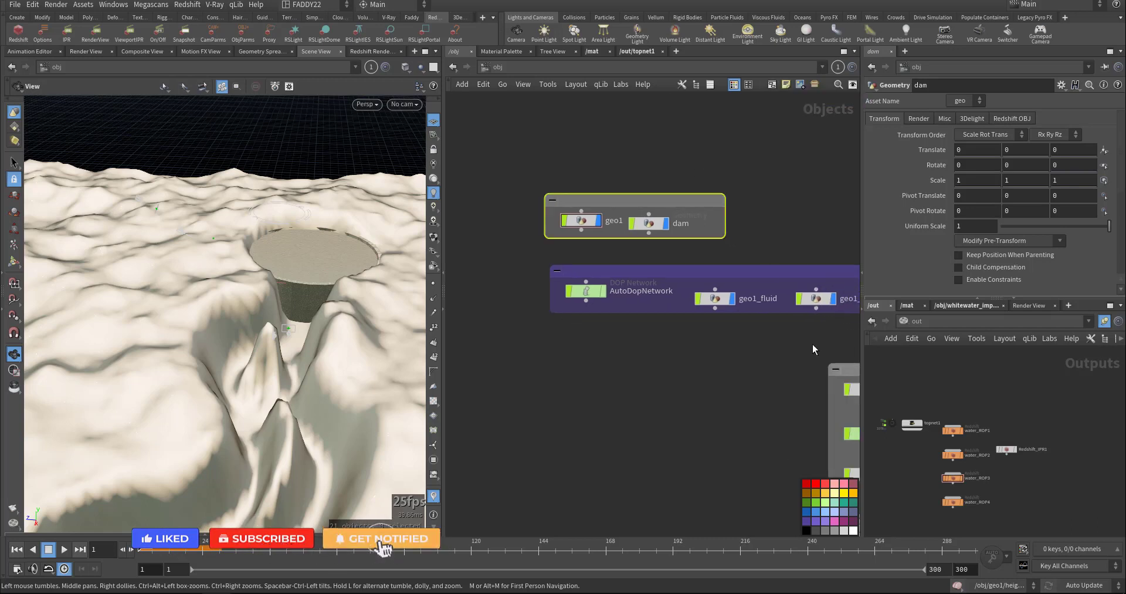
{"action": "left_click", "coordinate": [829, 494]}
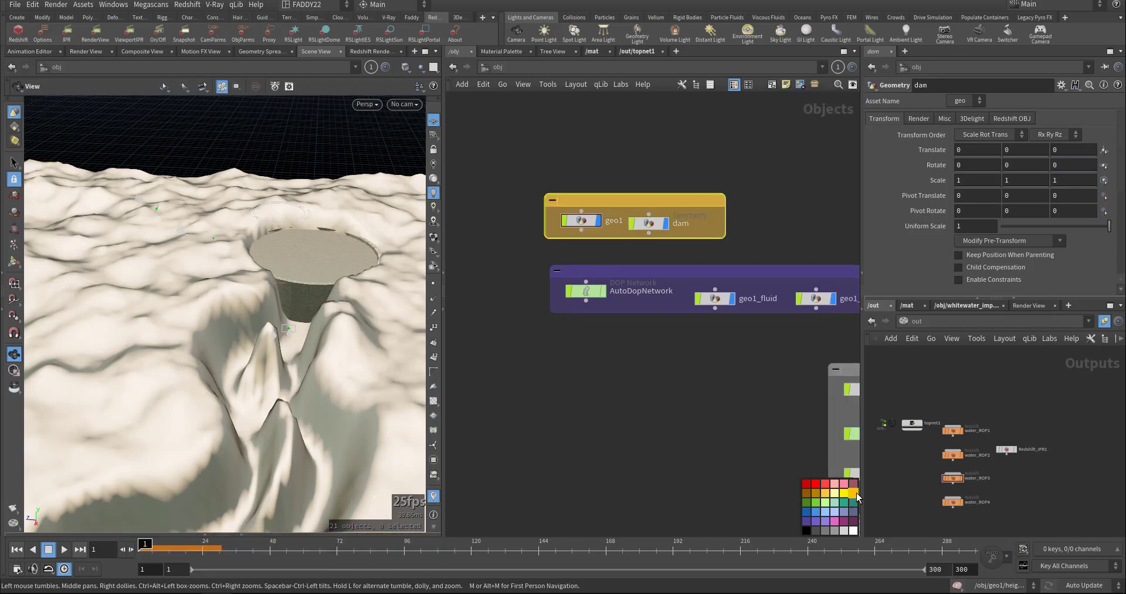
{"action": "left_click", "coordinate": [856, 498]}
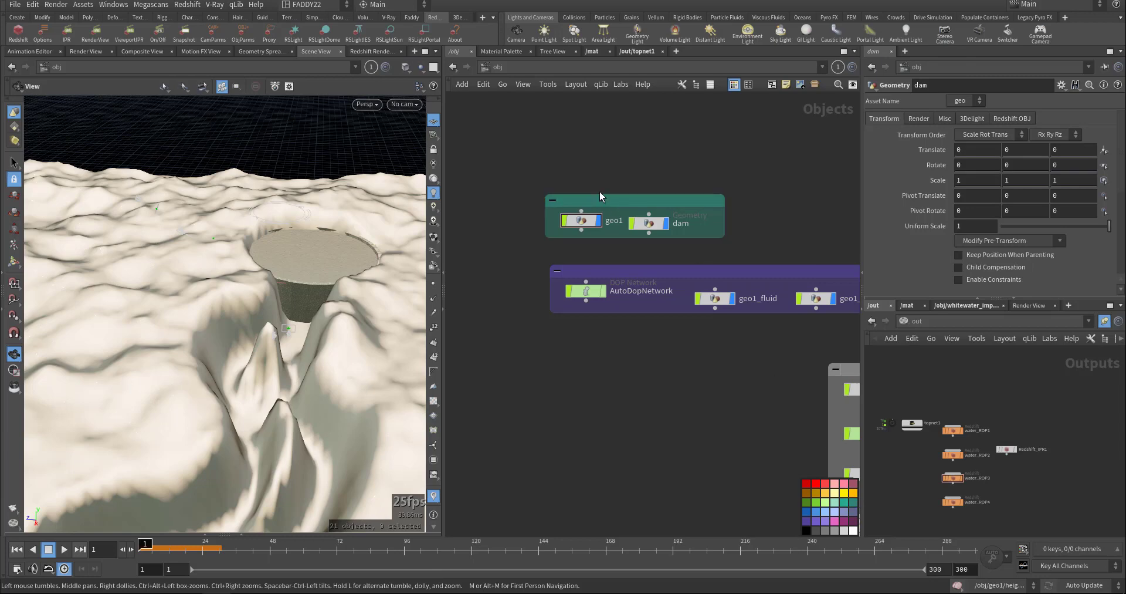
Enter the geo1 network, display and select tube1, and inspect the open tube from several angles
{"action": "double_click", "coordinate": [581, 220]}
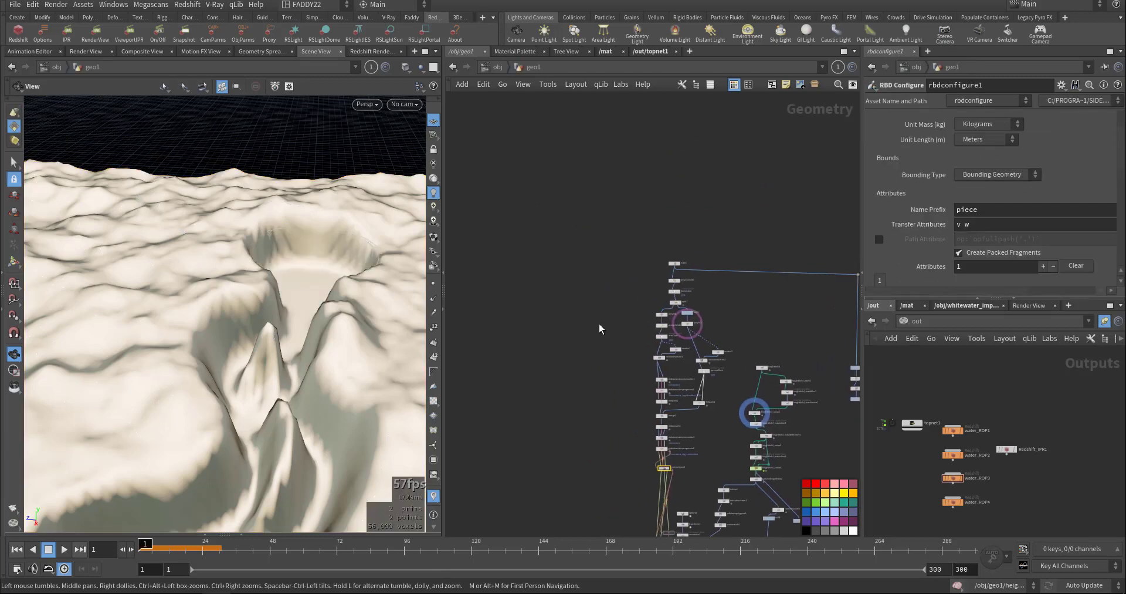
{"action": "scroll", "coordinate": [695, 268], "scroll_direction": "up", "scroll_amount": 10}
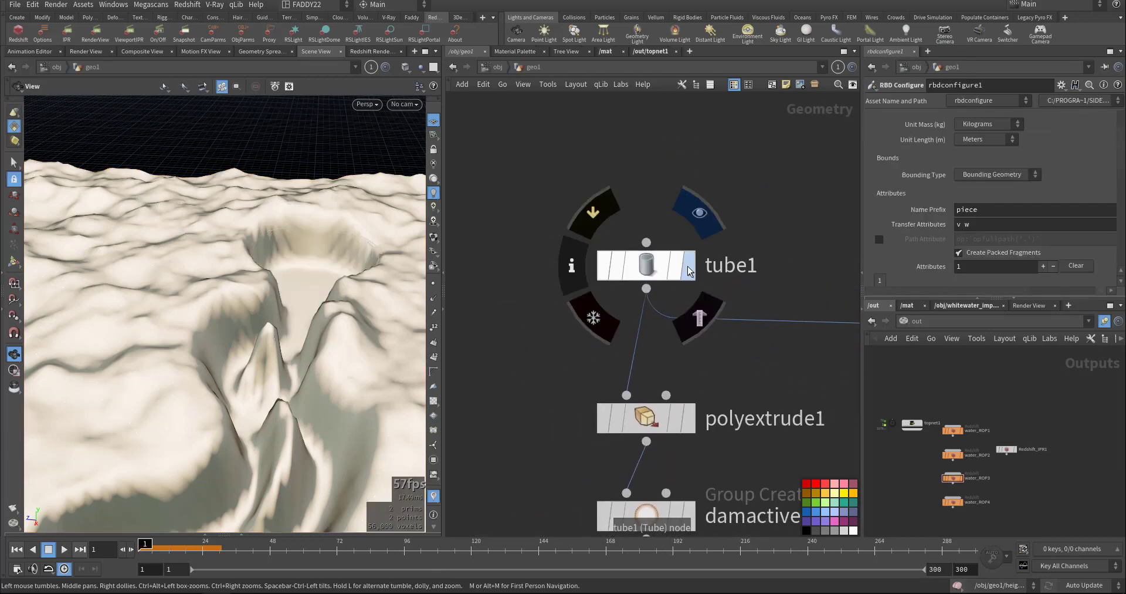
{"action": "left_click", "coordinate": [691, 271]}
{"action": "left_click", "coordinate": [669, 273]}
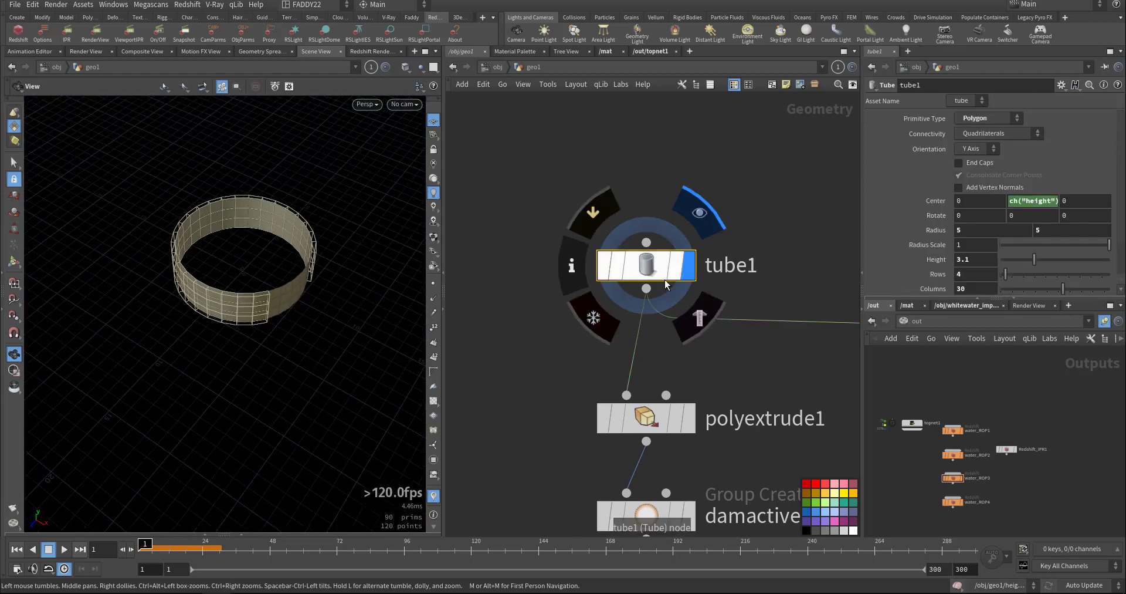
{"action": "left_click", "coordinate": [700, 319]}
{"action": "scroll", "coordinate": [269, 254], "scroll_direction": "up", "scroll_amount": 10}
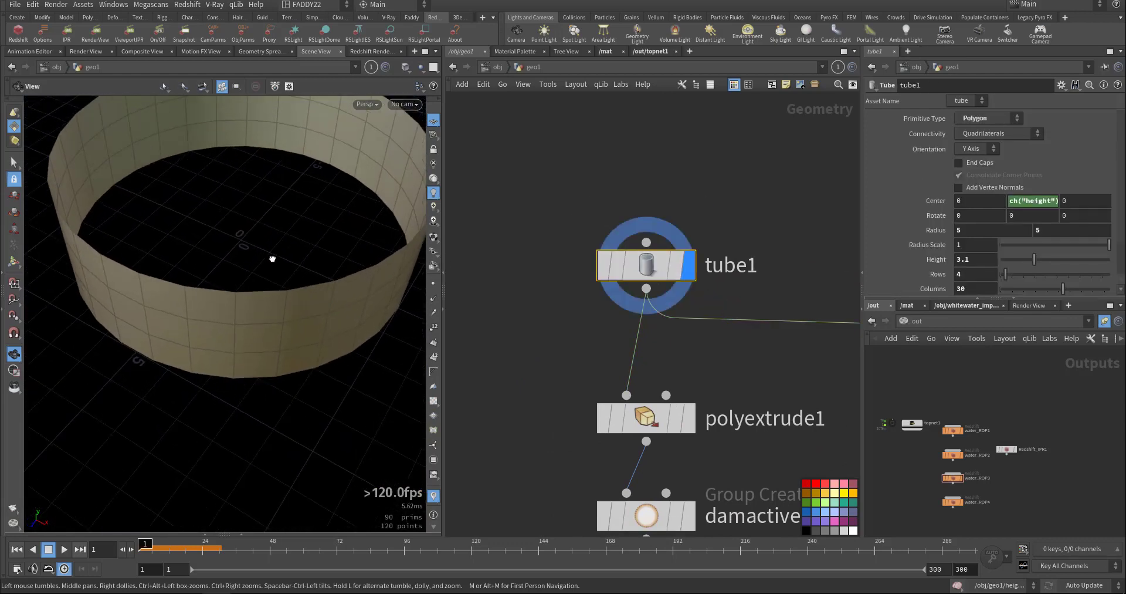
{"action": "left_click_drag", "start_coordinate": [298, 242], "coordinate": [301, 217]}
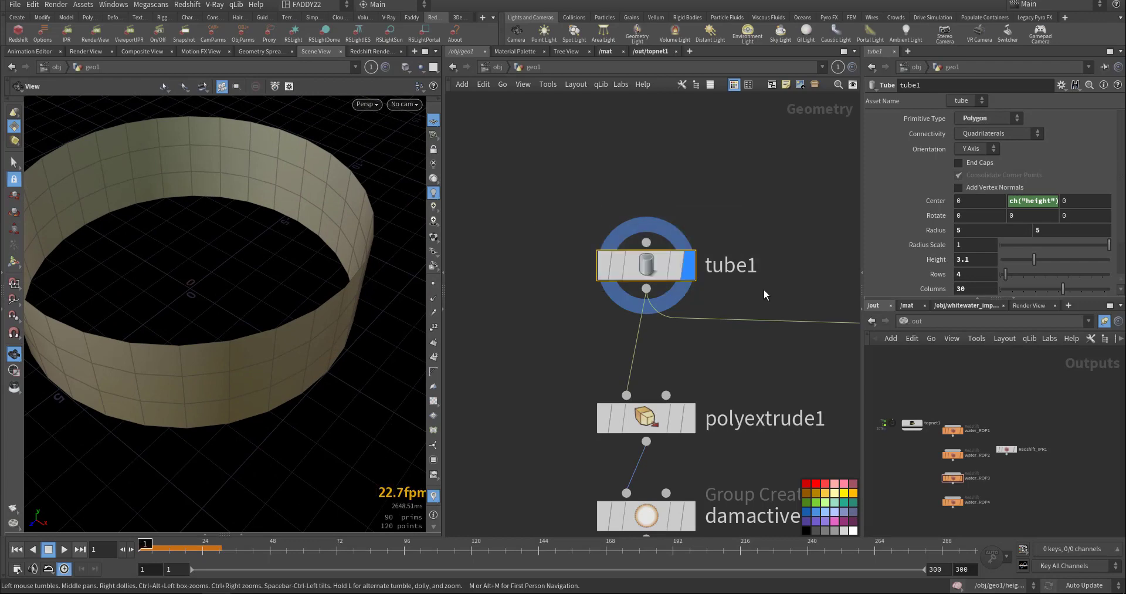
{"action": "scroll", "coordinate": [704, 261], "scroll_direction": "up", "scroll_amount": 2}
{"action": "middle_click_drag", "start_coordinate": [294, 268], "coordinate": [310, 312]}
{"action": "right_click_drag", "start_coordinate": [310, 312], "coordinate": [213, 334]}
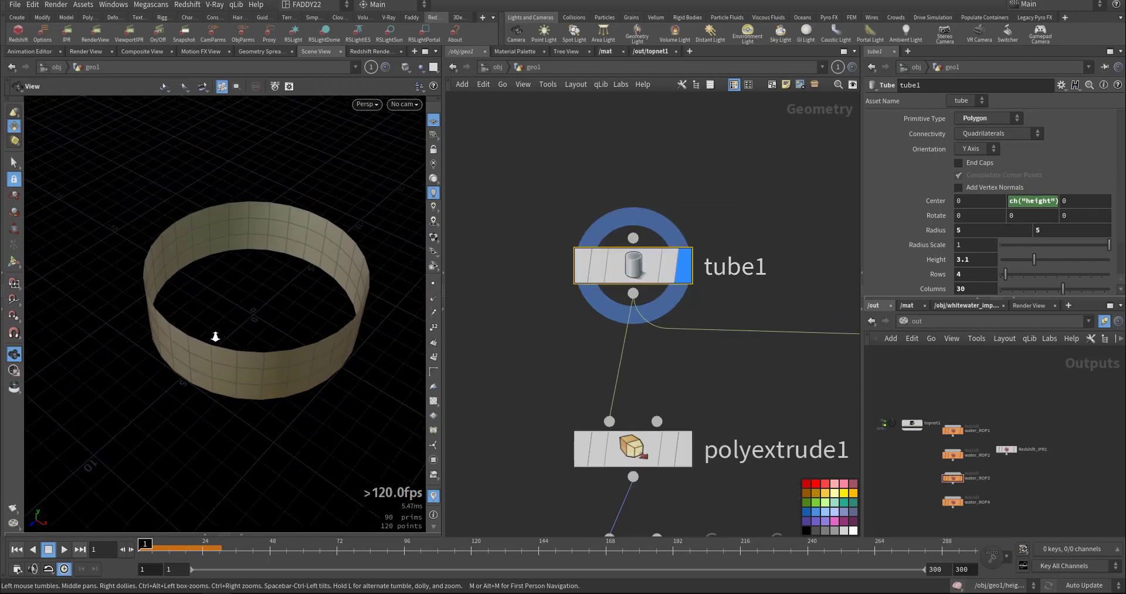
{"action": "left_click_drag", "start_coordinate": [214, 334], "coordinate": [242, 298]}
{"action": "middle_click_drag", "start_coordinate": [242, 298], "coordinate": [192, 275]}
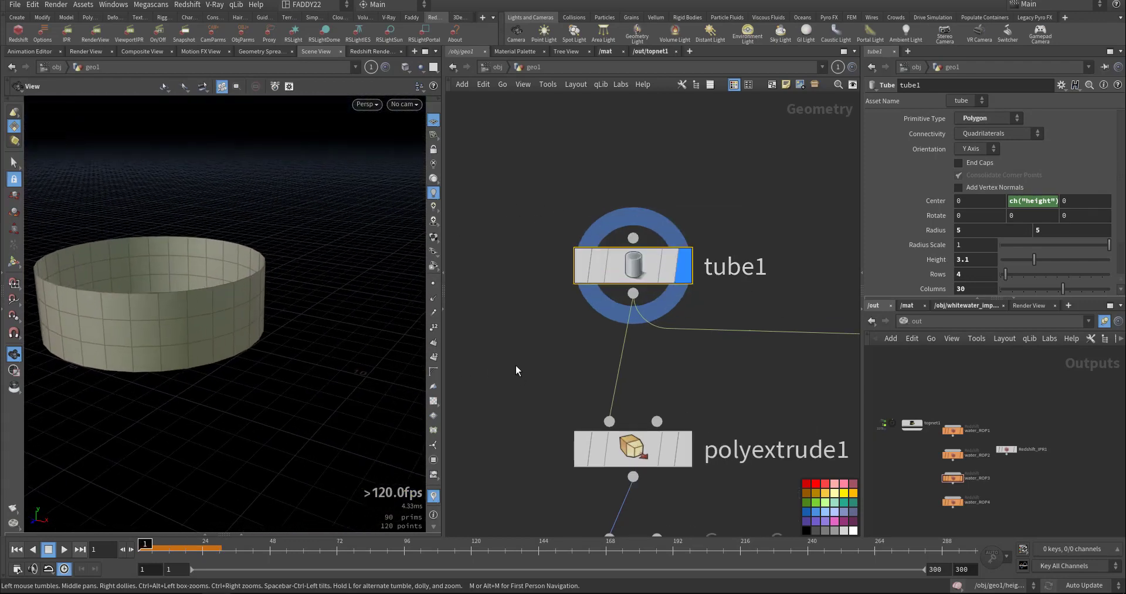
Display and select polyextrude1, inspecting the thickened tube wall and the node's extrusion and output settings
{"action": "middle_click_drag", "start_coordinate": [517, 366], "coordinate": [506, 259]}
{"action": "left_click_drag", "start_coordinate": [637, 371], "coordinate": [649, 375]}
{"action": "left_click", "coordinate": [674, 349]}
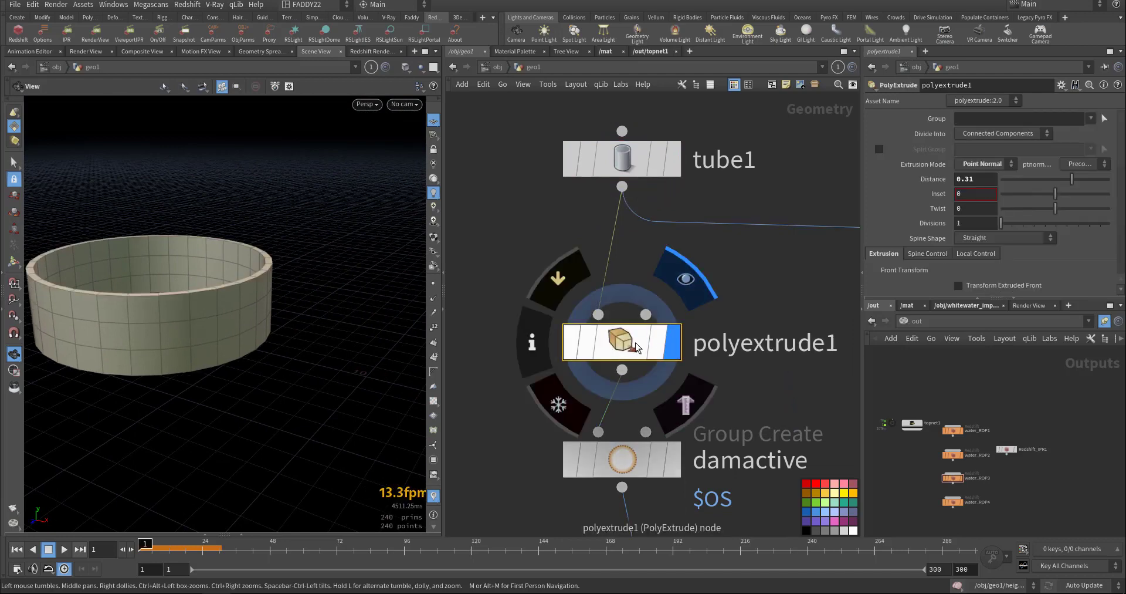
{"action": "left_click_drag", "start_coordinate": [281, 314], "coordinate": [211, 347]}
{"action": "middle_click_drag", "start_coordinate": [183, 314], "coordinate": [337, 301]}
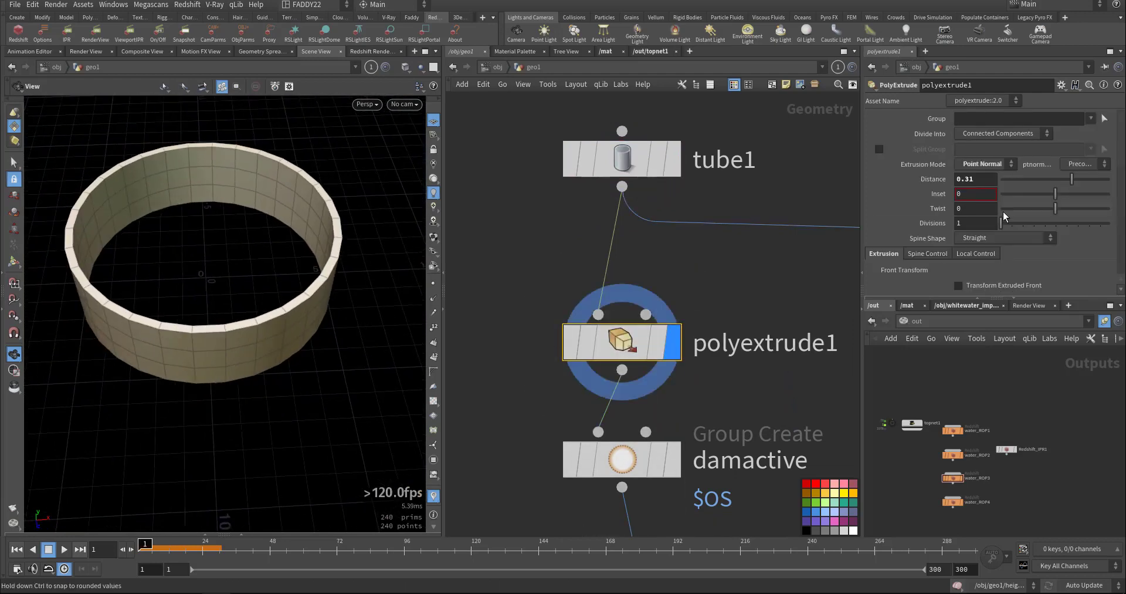
{"action": "scroll", "coordinate": [913, 201], "scroll_direction": "down", "scroll_amount": 3}
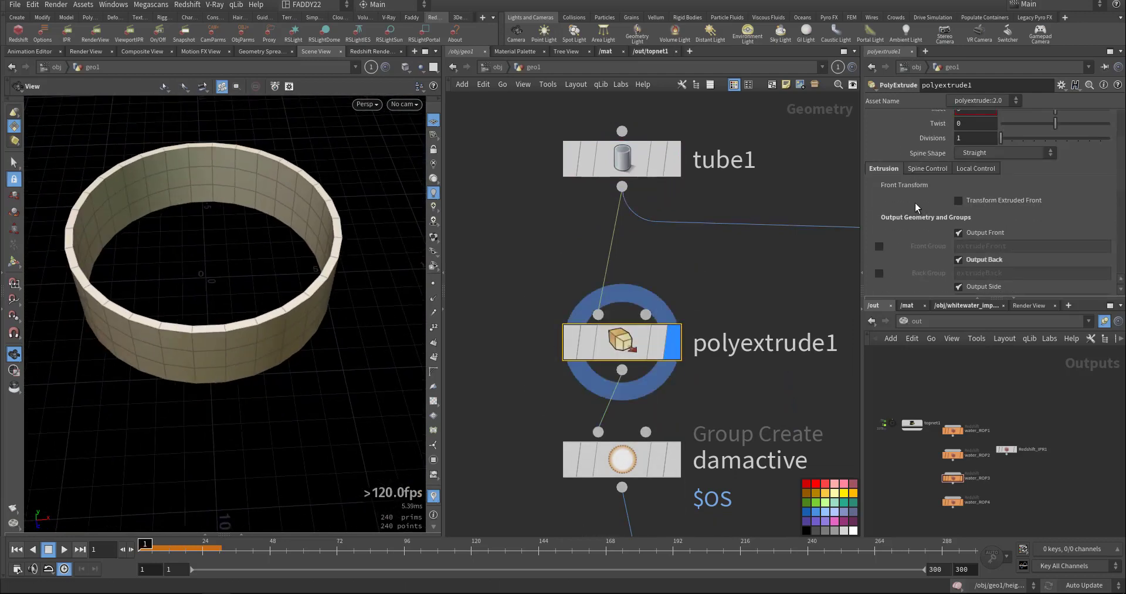
Display and select the damactive group node and inspect the wall section enclosed by its bounding box from several angles
{"action": "left_click_drag", "start_coordinate": [218, 297], "coordinate": [245, 300]}
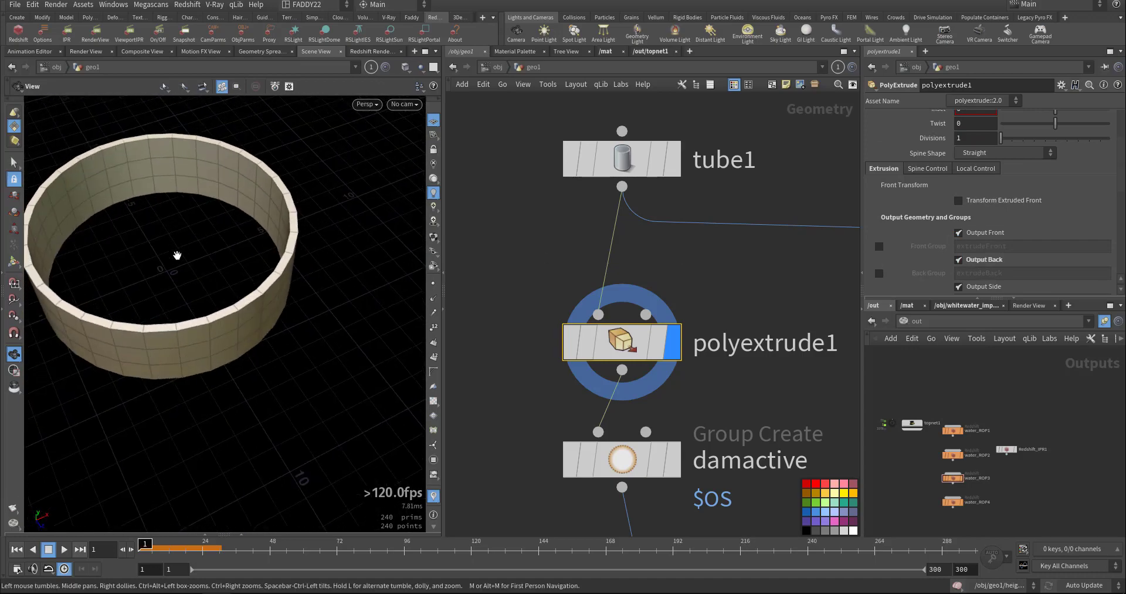
{"action": "middle_click_drag", "start_coordinate": [176, 256], "coordinate": [247, 304]}
{"action": "mouse_move", "coordinate": [247, 304]}
{"action": "left_mouse_down"}
{"action": "mouse_move", "coordinate": [350, 281]}
{"action": "mouse_move", "coordinate": [258, 309]}
{"action": "left_mouse_up"}
{"action": "middle_click_drag", "start_coordinate": [523, 384], "coordinate": [516, 269]}
{"action": "left_click", "coordinate": [669, 352]}
{"action": "left_click", "coordinate": [616, 345]}
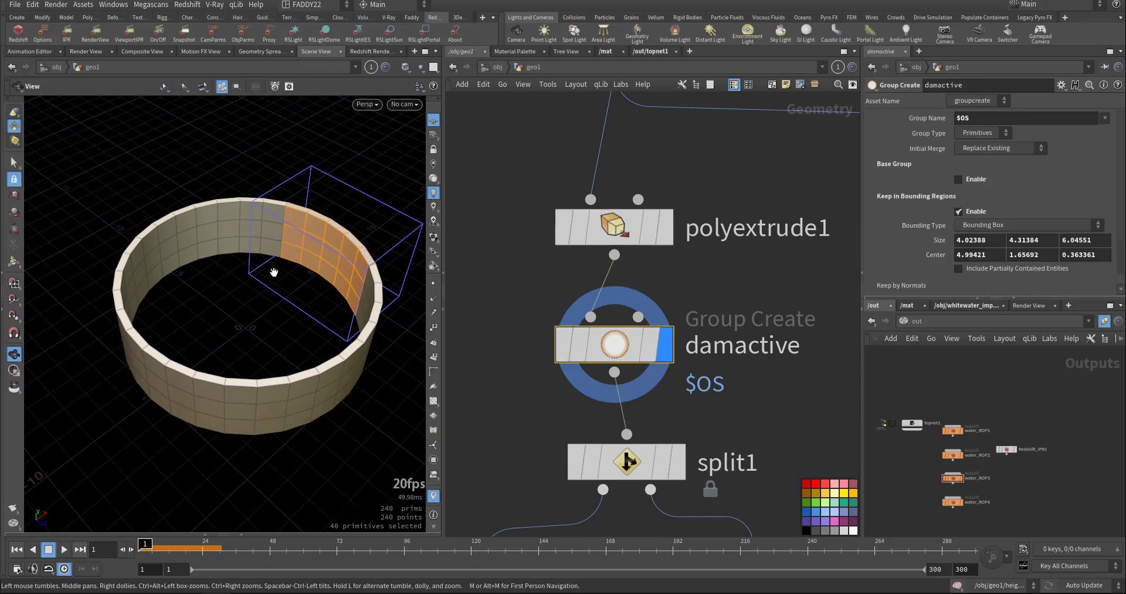
{"action": "left_click_drag", "start_coordinate": [274, 272], "coordinate": [304, 304]}
{"action": "left_click_drag", "start_coordinate": [230, 186], "coordinate": [329, 253]}
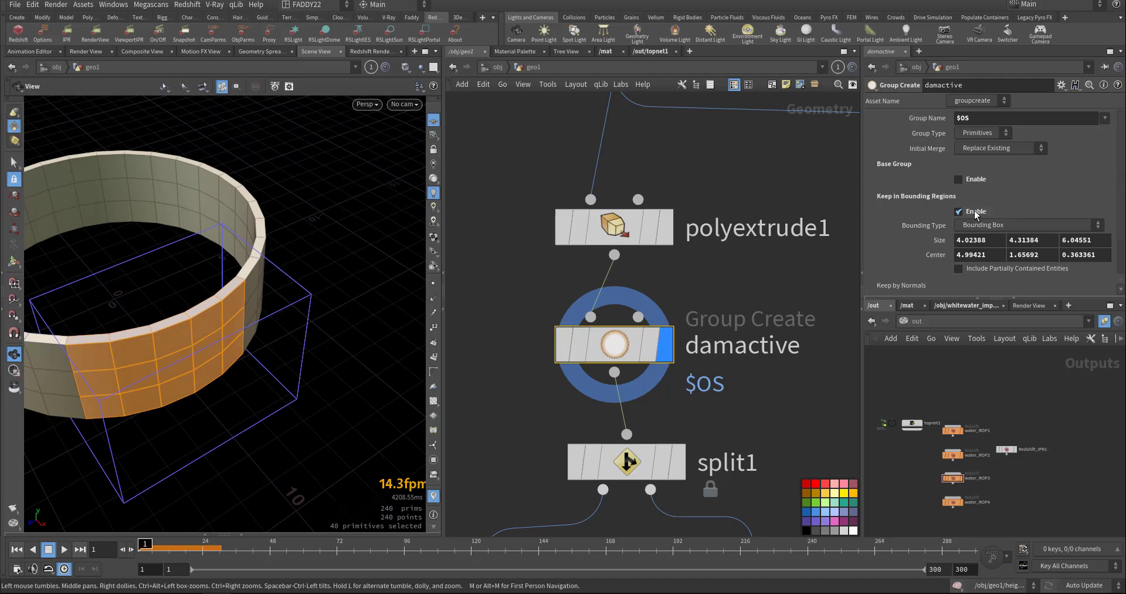
{"action": "left_click_drag", "start_coordinate": [122, 316], "coordinate": [238, 278]}
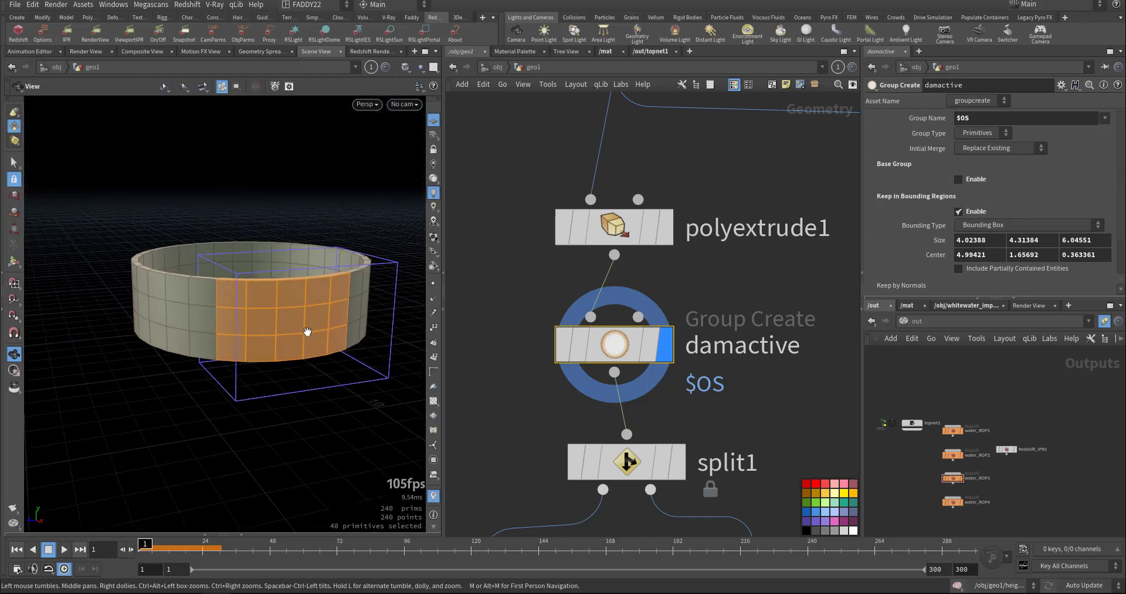
Display and select split1 and inspect the separated damactive wall piece, including its open end, up close
{"action": "middle_click_drag", "start_coordinate": [526, 429], "coordinate": [512, 283]}
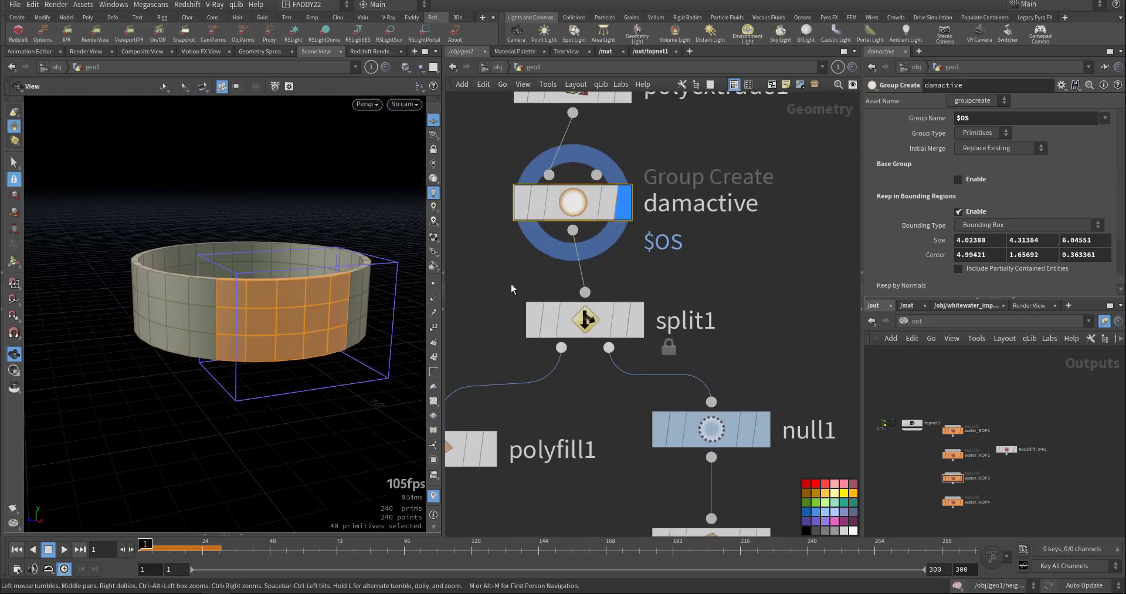
{"action": "left_click", "coordinate": [647, 259]}
{"action": "left_click", "coordinate": [599, 328]}
{"action": "mouse_move", "coordinate": [258, 317]}
{"action": "left_mouse_down"}
{"action": "mouse_move", "coordinate": [241, 315]}
{"action": "mouse_move", "coordinate": [303, 288]}
{"action": "mouse_move", "coordinate": [264, 296]}
{"action": "left_mouse_up"}
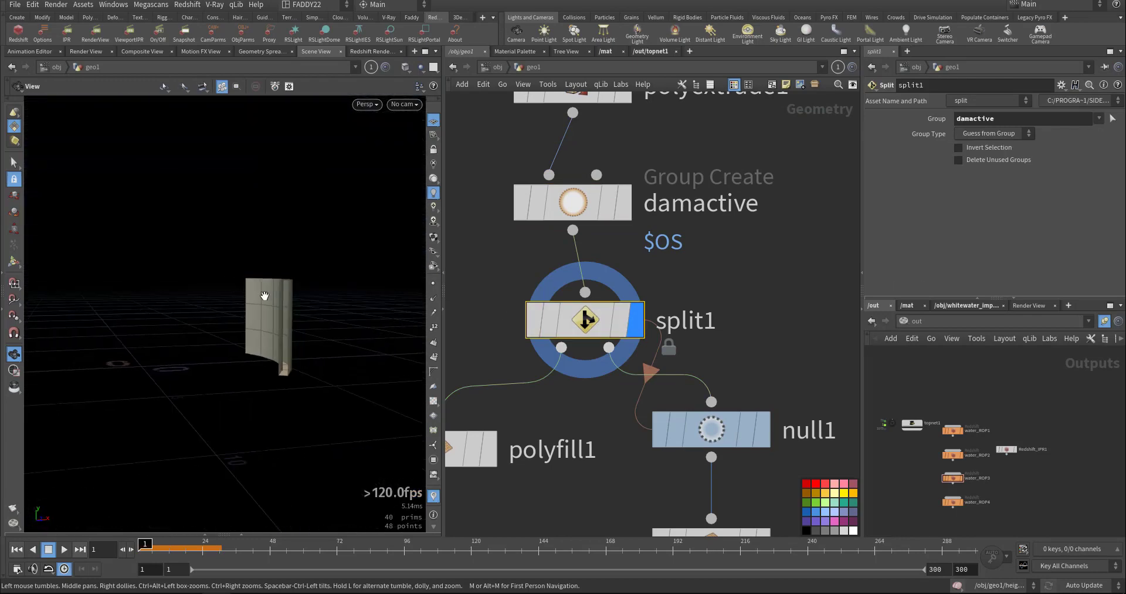
{"action": "right_click_drag", "start_coordinate": [264, 297], "coordinate": [419, 311]}
{"action": "left_click_drag", "start_coordinate": [301, 325], "coordinate": [276, 272]}
Display and select polyfill1 and inspect the capped end of the split-off wall piece
{"action": "middle_click_drag", "start_coordinate": [490, 404], "coordinate": [698, 341]}
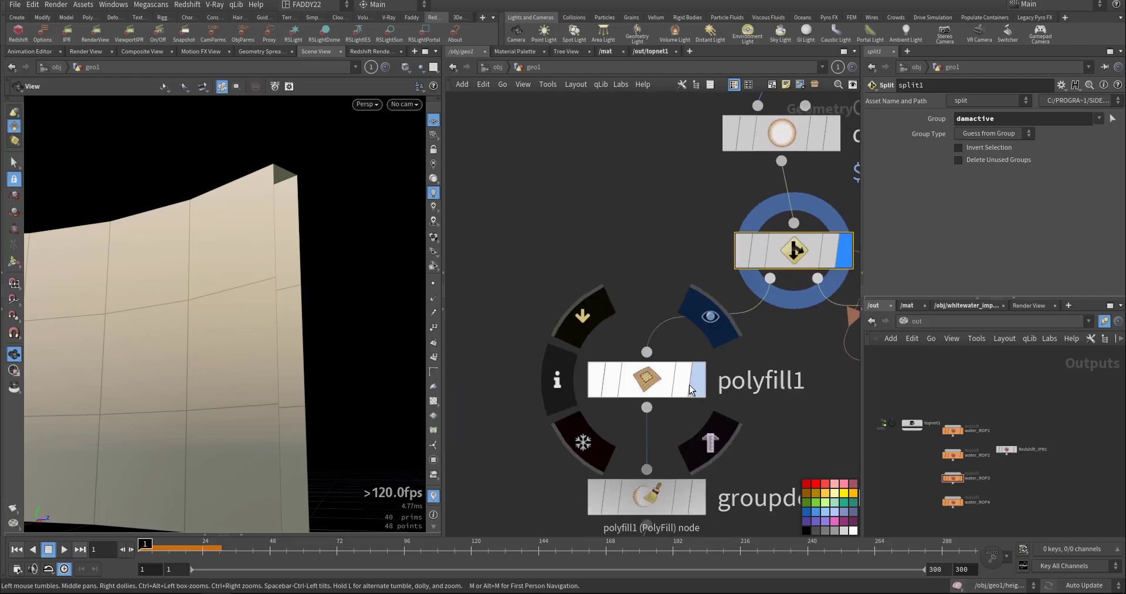
{"action": "left_click", "coordinate": [646, 379]}
{"action": "left_click_drag", "start_coordinate": [363, 324], "coordinate": [151, 358]}
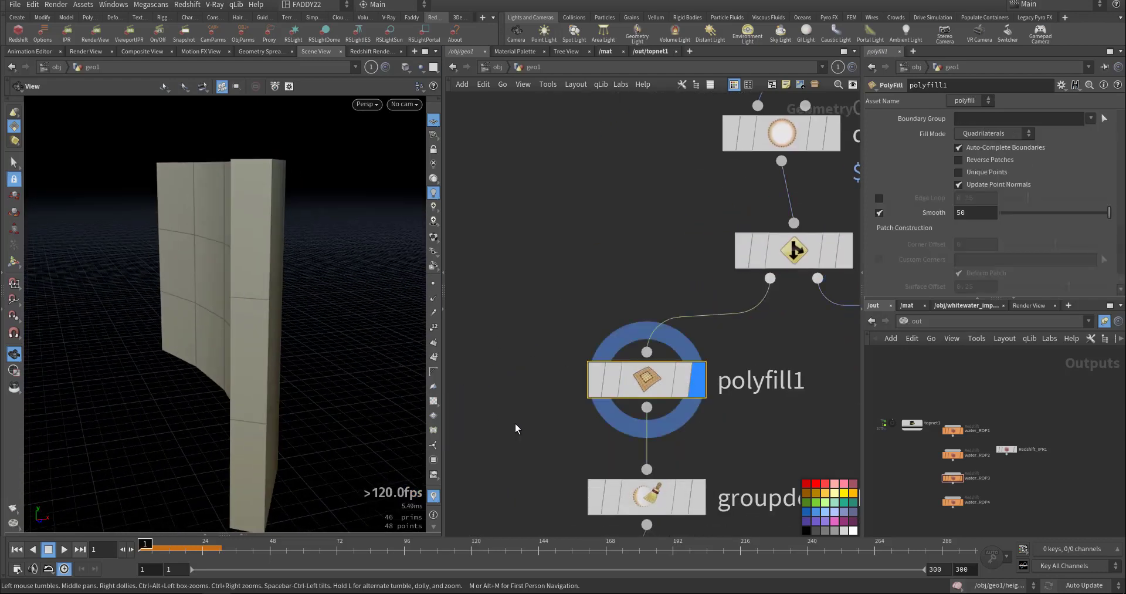
Display null1 and polyfill2 on the other split branch to compare the remaining wall before and after filling
{"action": "middle_click_drag", "start_coordinate": [537, 429], "coordinate": [230, 336]}
{"action": "left_click", "coordinate": [663, 275]}
{"action": "left_click_drag", "start_coordinate": [247, 252], "coordinate": [194, 252]}
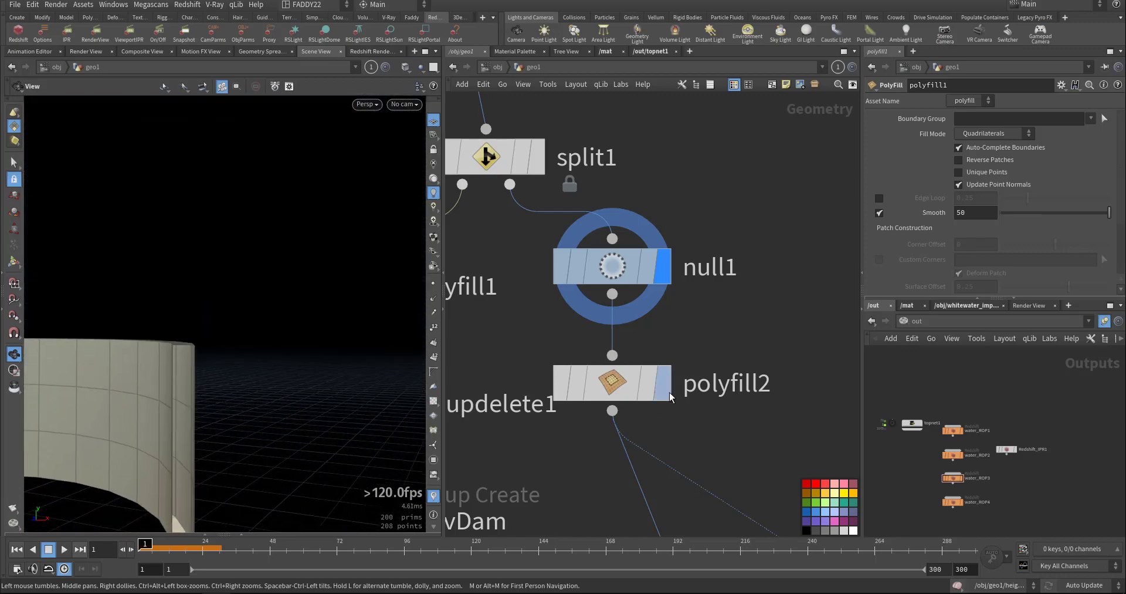
{"action": "left_click", "coordinate": [663, 383]}
Display and select groupdelete1 and the actvDam group node in turn, inspecting the grouped dam piece
{"action": "middle_click_drag", "start_coordinate": [461, 383], "coordinate": [822, 354]}
{"action": "scroll", "coordinate": [721, 367], "scroll_direction": "down", "scroll_amount": 5}
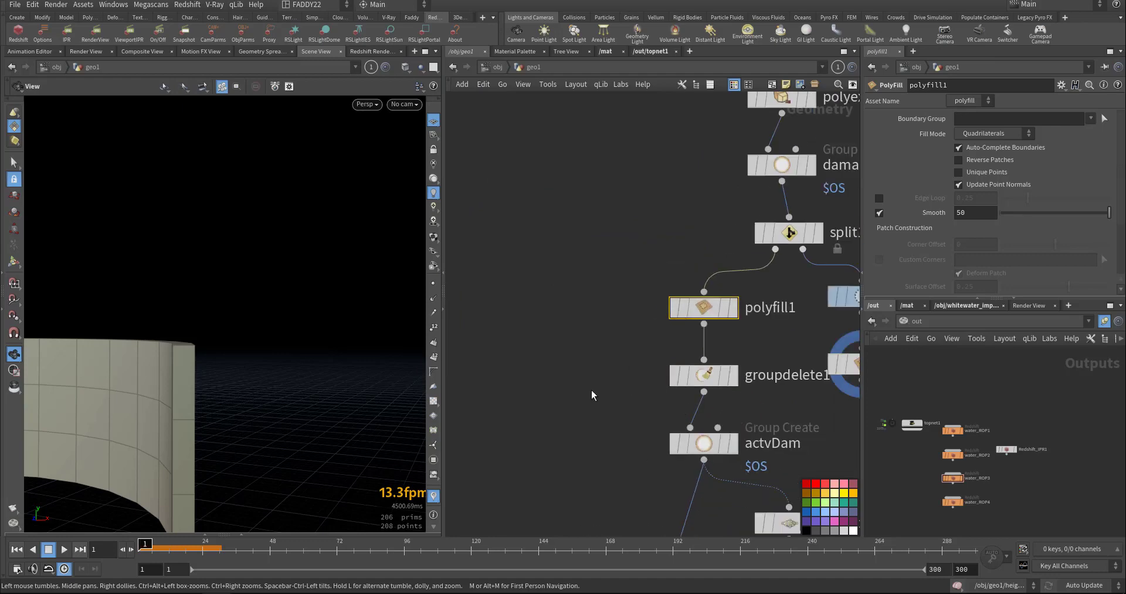
{"action": "middle_click_drag", "start_coordinate": [591, 390], "coordinate": [520, 319]}
{"action": "left_click", "coordinate": [665, 304]}
{"action": "middle_click_drag", "start_coordinate": [534, 354], "coordinate": [530, 274]}
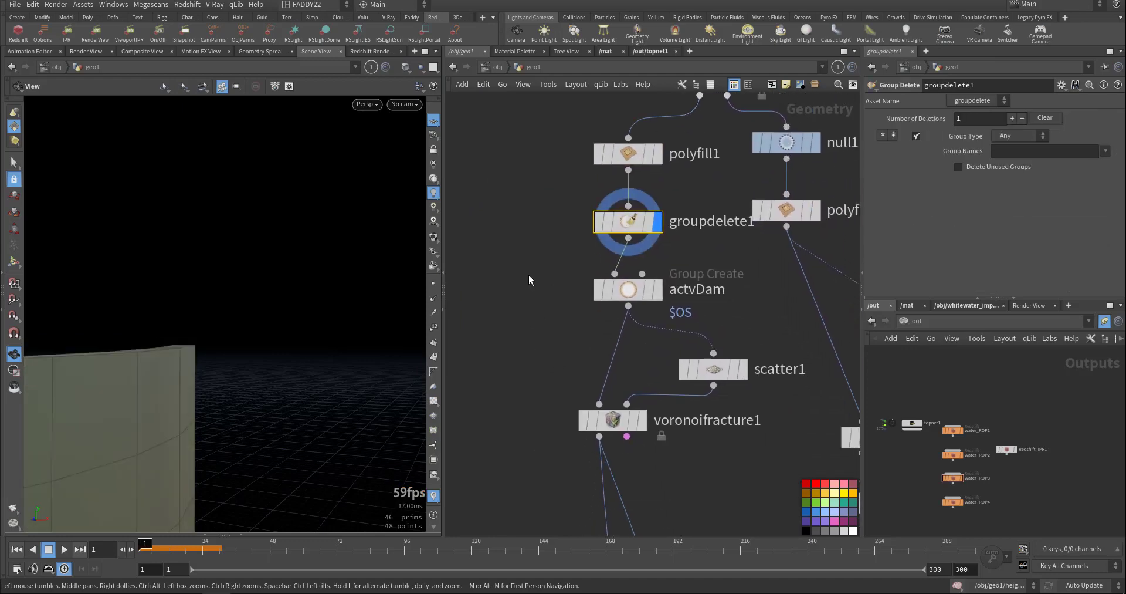
{"action": "left_click", "coordinate": [657, 289]}
{"action": "left_click_drag", "start_coordinate": [305, 346], "coordinate": [219, 378]}
{"action": "right_click_drag", "start_coordinate": [218, 377], "coordinate": [225, 346]}
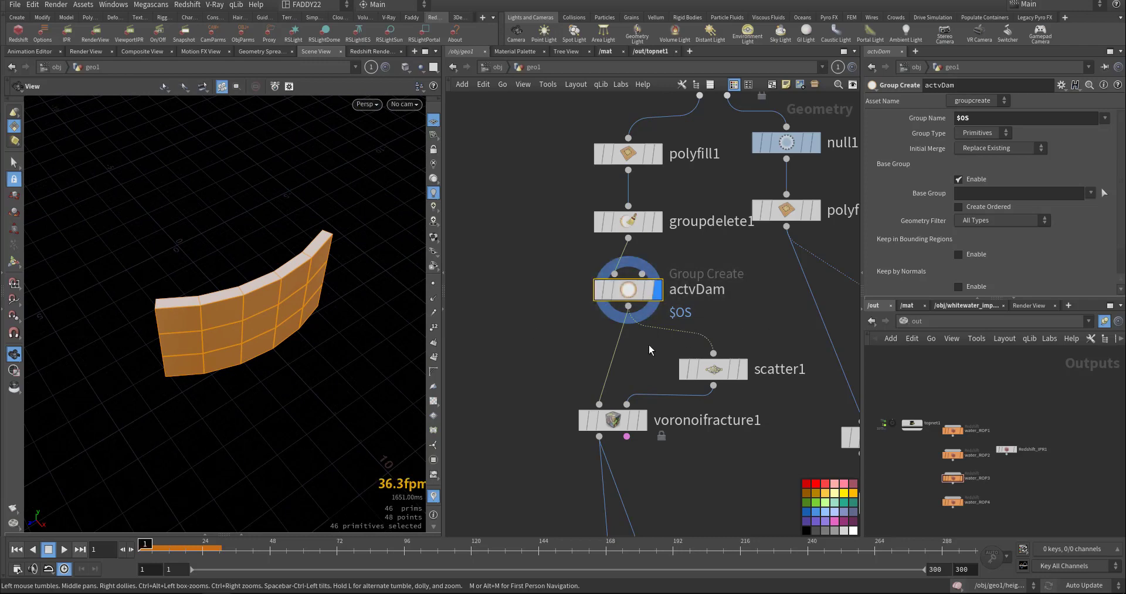
Display scatter1, check its forced total point count, and examine the points scattered through the active dam piece
{"action": "middle_click_drag", "start_coordinate": [650, 350], "coordinate": [605, 259]}
{"action": "left_click", "coordinate": [669, 279]}
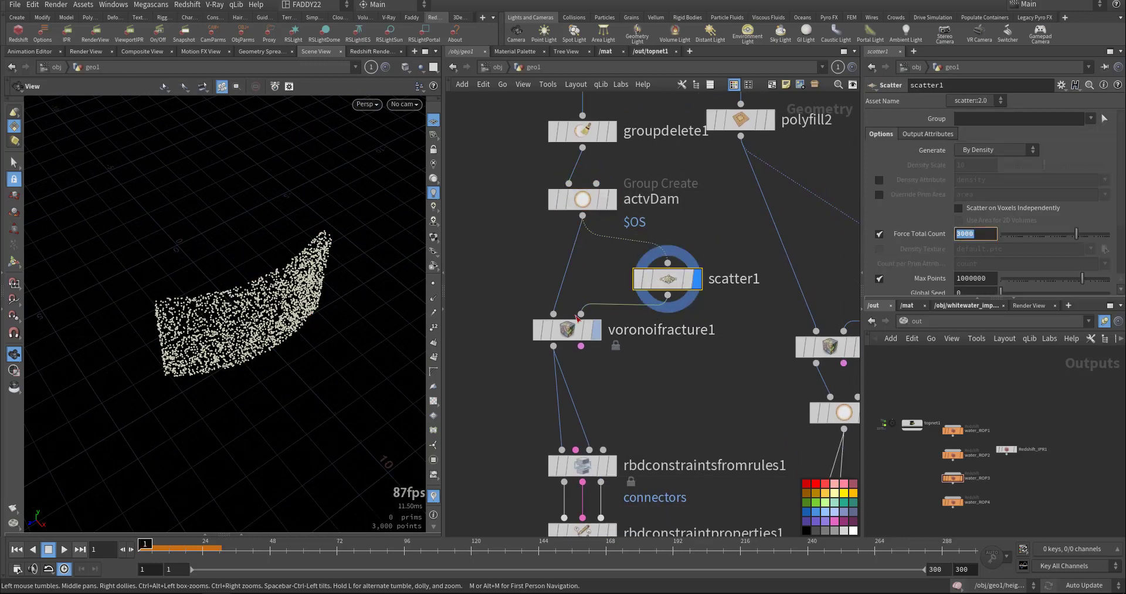
{"action": "left_click_drag", "start_coordinate": [639, 351], "coordinate": [640, 353]}
{"action": "middle_click_drag", "start_coordinate": [668, 367], "coordinate": [736, 351]}
{"action": "right_click_drag", "start_coordinate": [248, 328], "coordinate": [329, 284]}
{"action": "left_click_drag", "start_coordinate": [329, 284], "coordinate": [363, 269]}
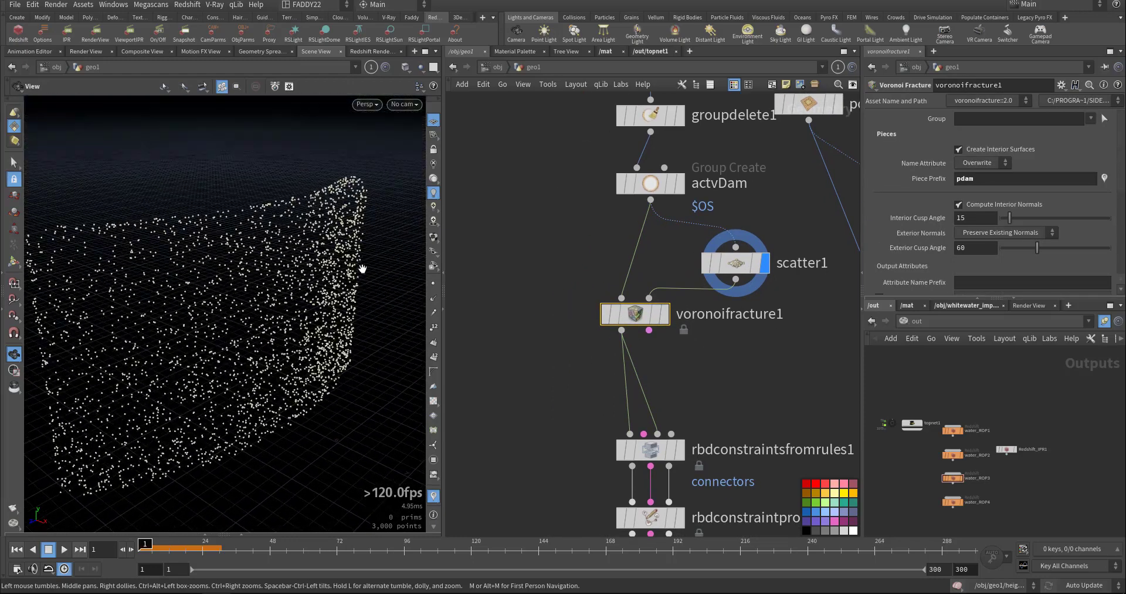
Display voronoifracture1 and inspect the fracture pattern on the active dam piece up close, along with its piece prefix
{"action": "left_click", "coordinate": [664, 313]}
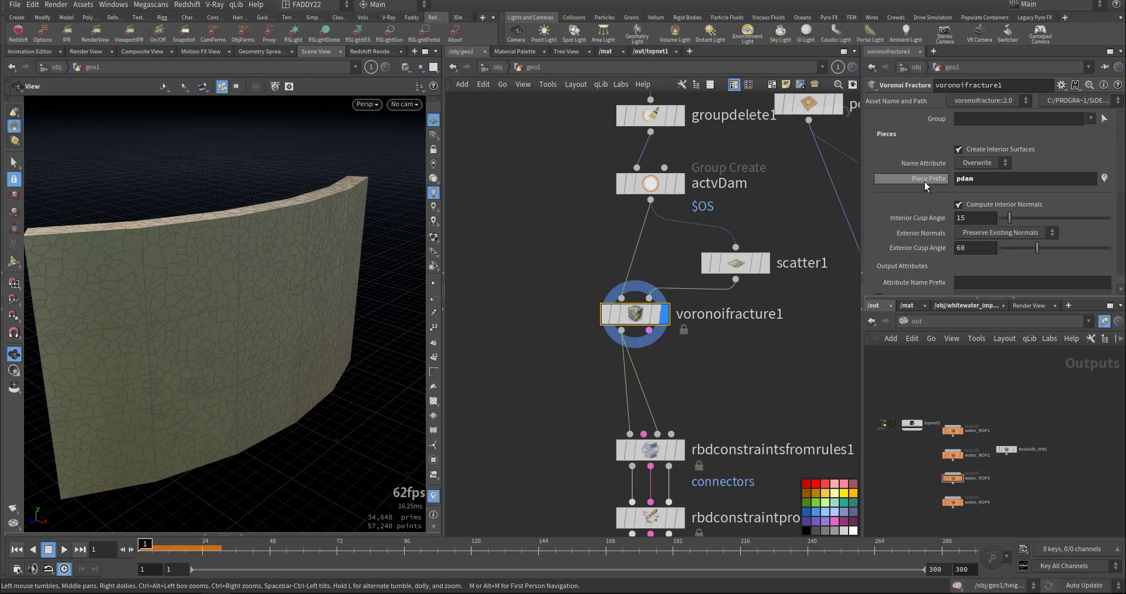
{"action": "left_click_drag", "start_coordinate": [163, 283], "coordinate": [171, 322]}
{"action": "right_click_drag", "start_coordinate": [170, 322], "coordinate": [350, 297]}
{"action": "left_click_drag", "start_coordinate": [350, 297], "coordinate": [326, 338]}
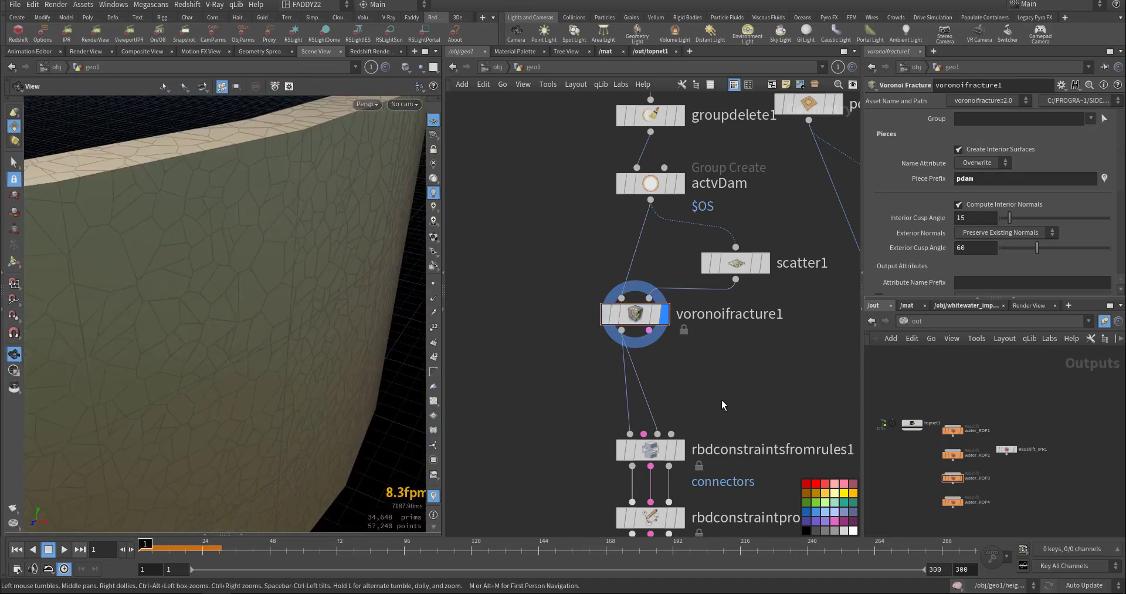
Display voronoifracture2, select scatter2 to check its point count, and inspect the fractured passive wall from several angles
{"action": "middle_click_drag", "start_coordinate": [721, 400], "coordinate": [507, 329]}
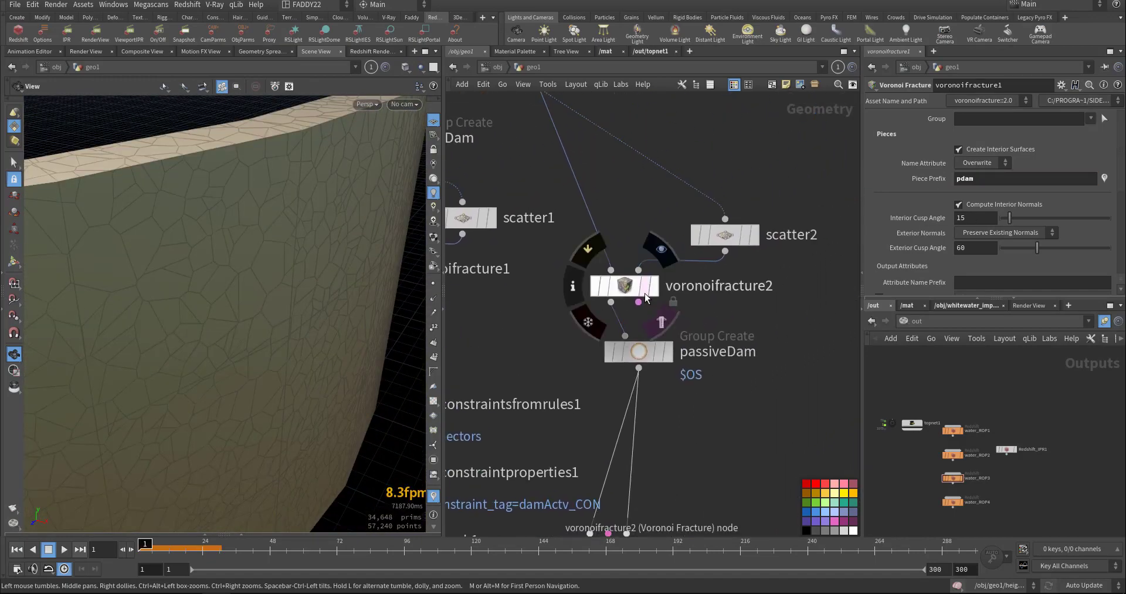
{"action": "left_click", "coordinate": [653, 291]}
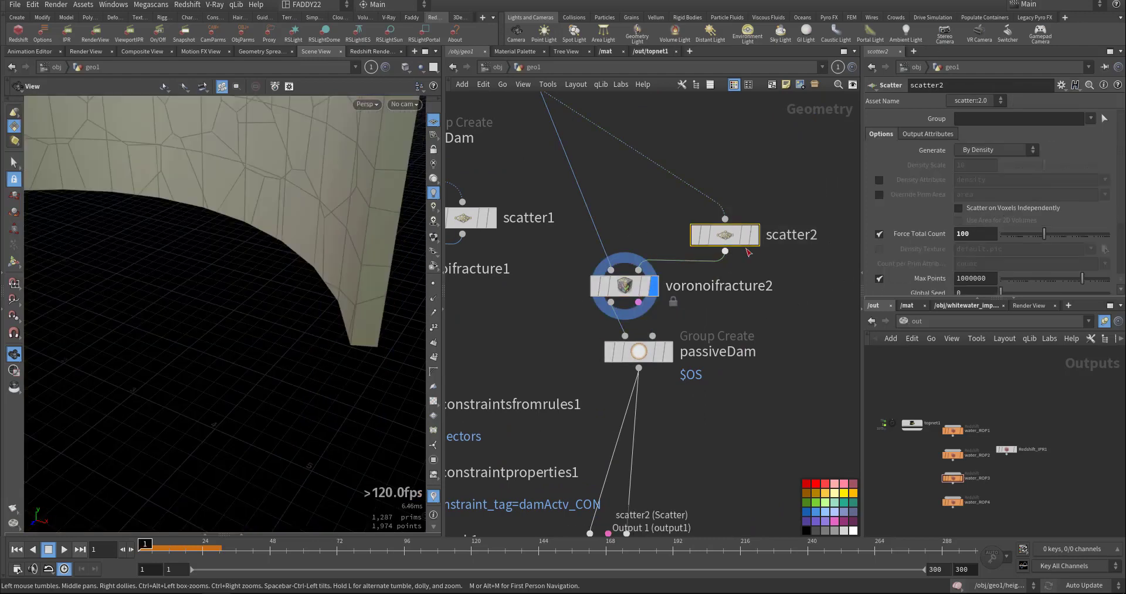
{"action": "left_click", "coordinate": [725, 235]}
{"action": "left_click_drag", "start_coordinate": [273, 201], "coordinate": [344, 208]}
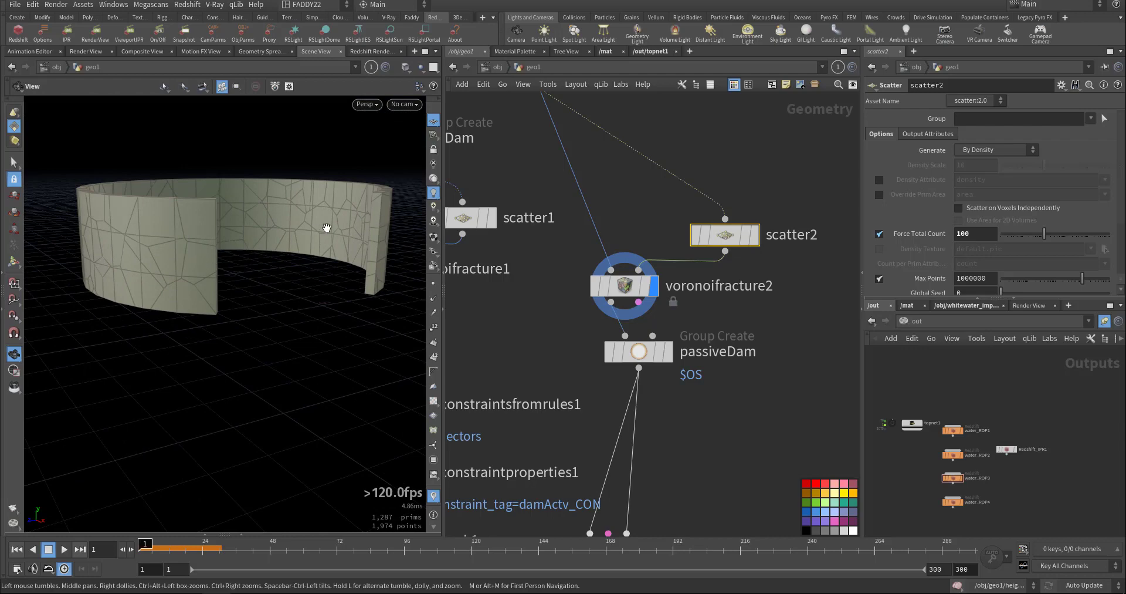
{"action": "left_click_drag", "start_coordinate": [232, 247], "coordinate": [281, 222]}
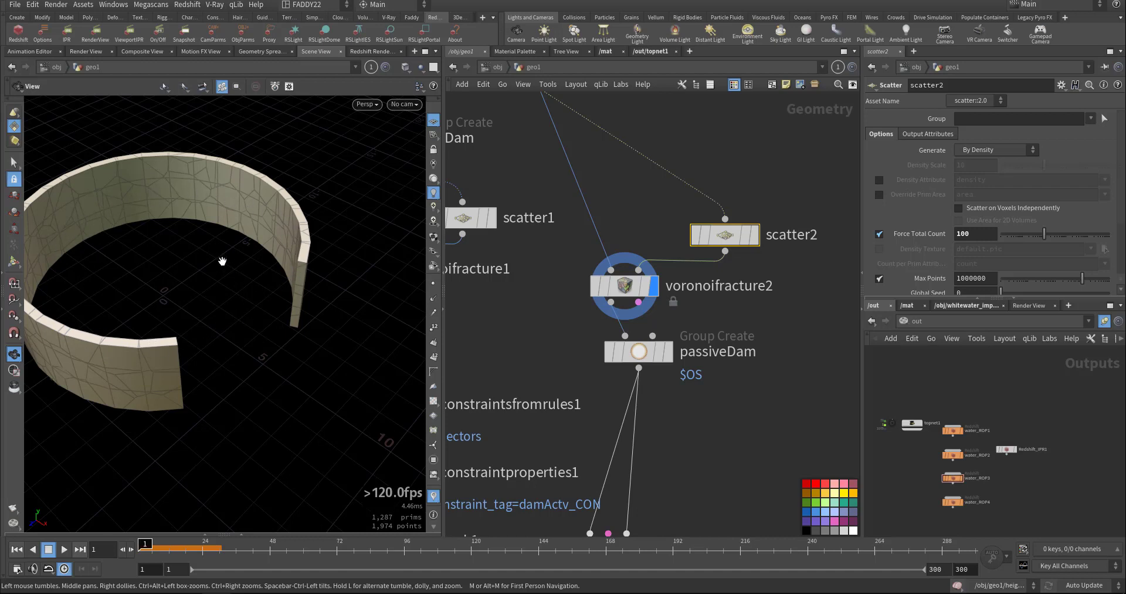
{"action": "left_click_drag", "start_coordinate": [245, 214], "coordinate": [237, 356]}
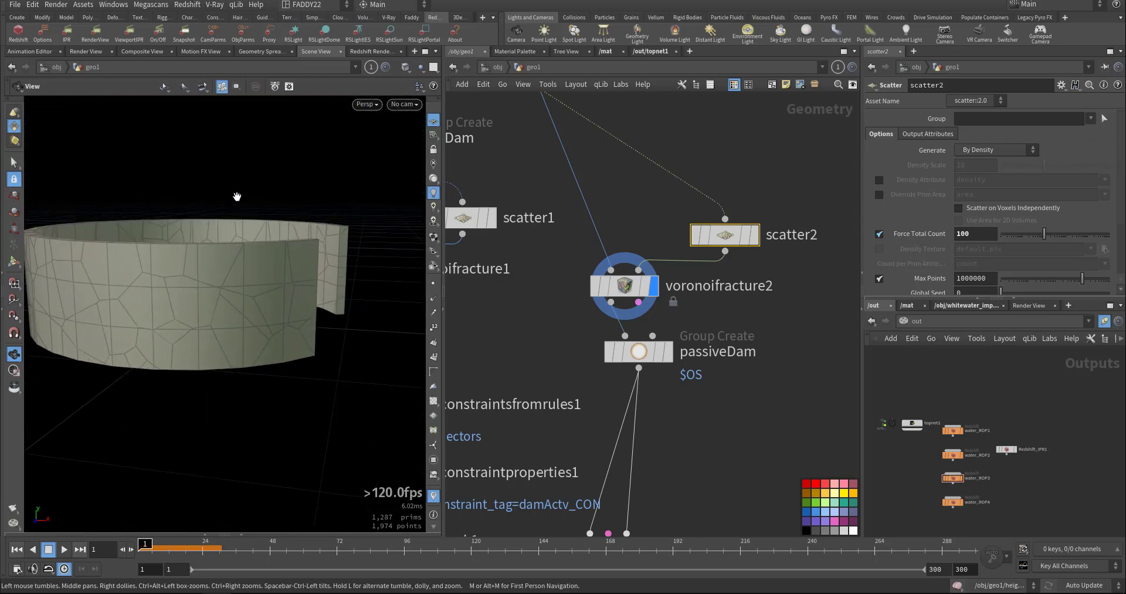
{"action": "left_click_drag", "start_coordinate": [281, 256], "coordinate": [143, 232]}
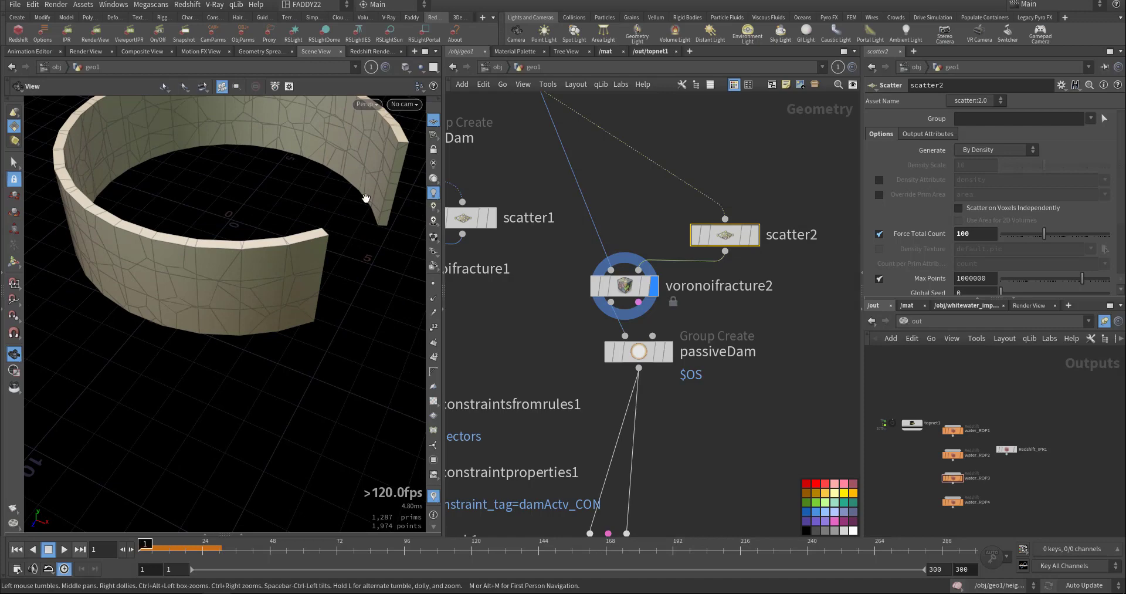
Display and select rbdconstraintsfromrules1, highlight its damActv_CON tag, and inspect the connectors on the active dam
{"action": "middle_click_drag", "start_coordinate": [454, 379], "coordinate": [680, 280]}
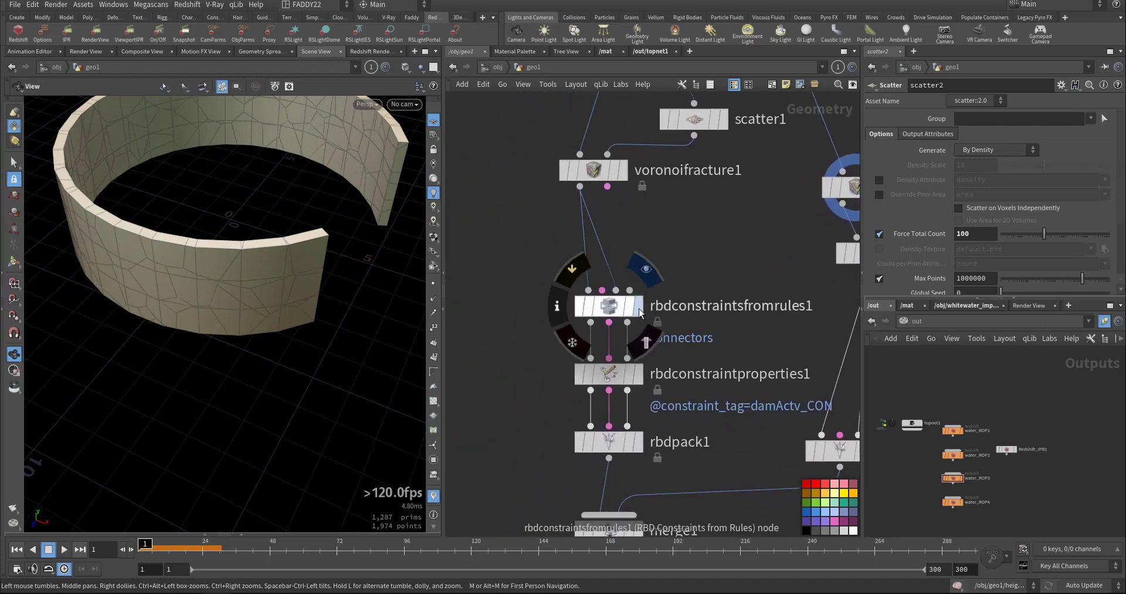
{"action": "left_click", "coordinate": [639, 307]}
{"action": "left_click_drag", "start_coordinate": [238, 252], "coordinate": [332, 323]}
{"action": "left_click_drag", "start_coordinate": [462, 271], "coordinate": [725, 302]}
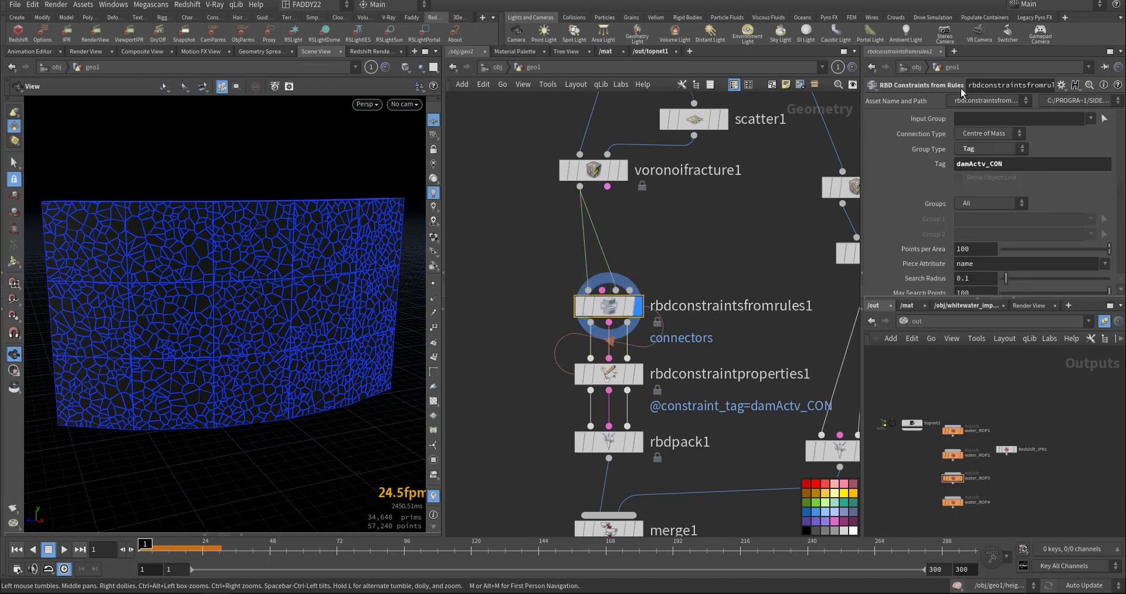
{"action": "double_click", "coordinate": [986, 164]}
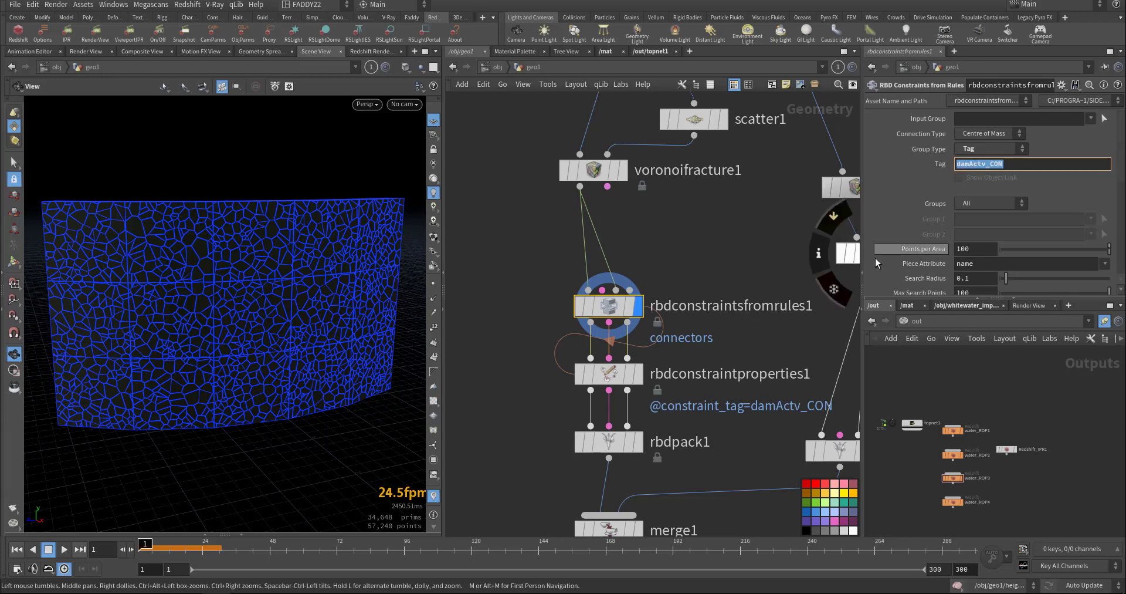
{"action": "left_click", "coordinate": [272, 317]}
{"action": "left_click_drag", "start_coordinate": [273, 317], "coordinate": [188, 321]}
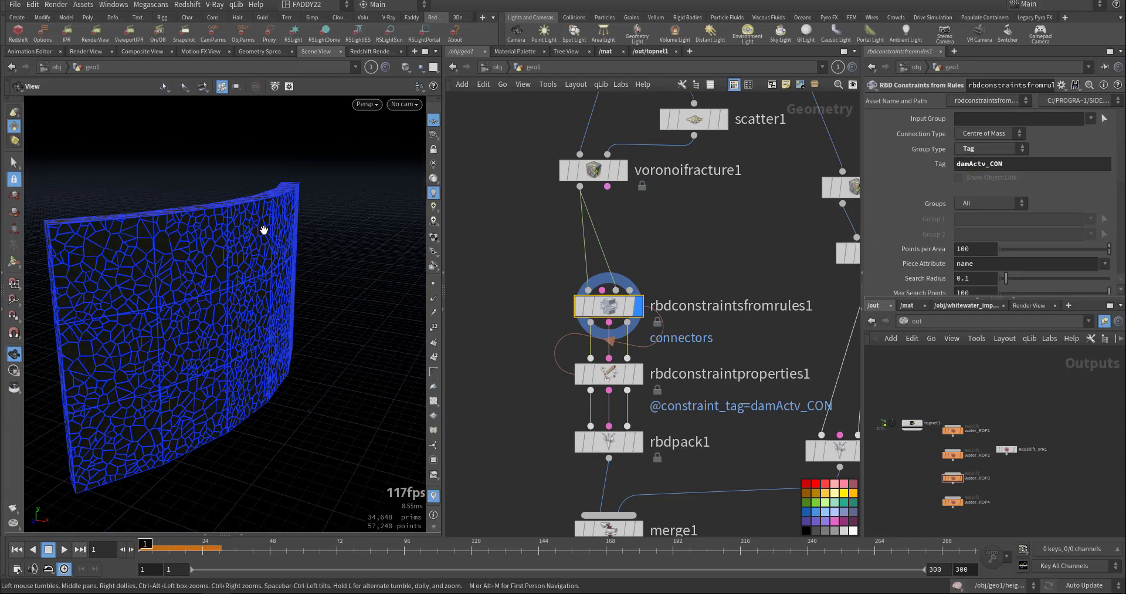
Display and select rbdconstraintproperties1, reviewing its constraint group, glue strength and propagation settings and the resulting constraints
{"action": "middle_click_drag", "start_coordinate": [480, 273], "coordinate": [496, 201]}
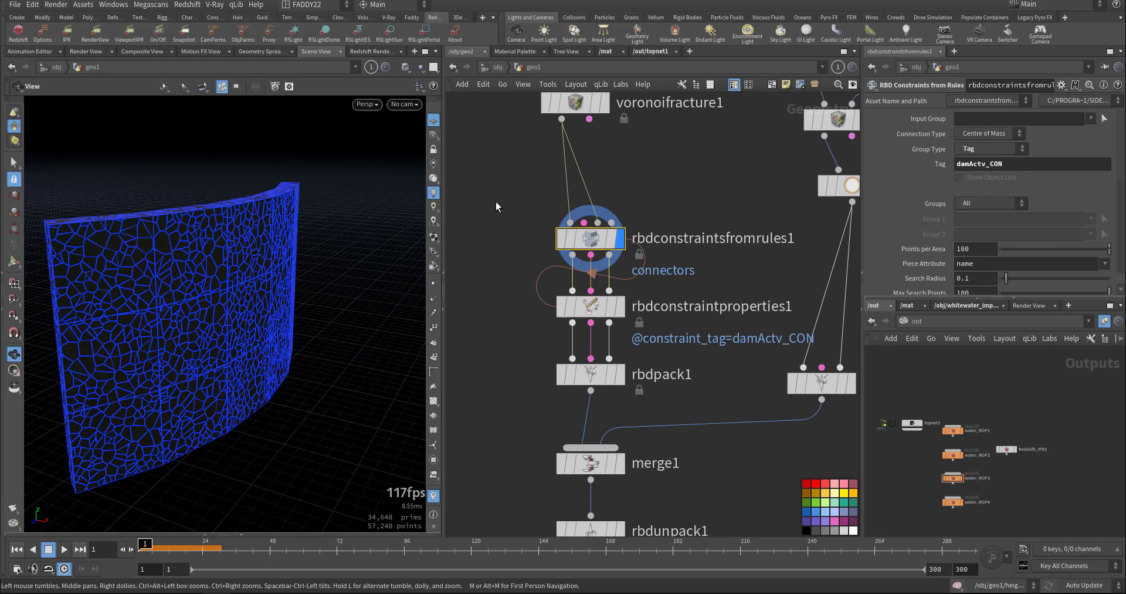
{"action": "left_click", "coordinate": [613, 307]}
{"action": "left_click", "coordinate": [605, 310]}
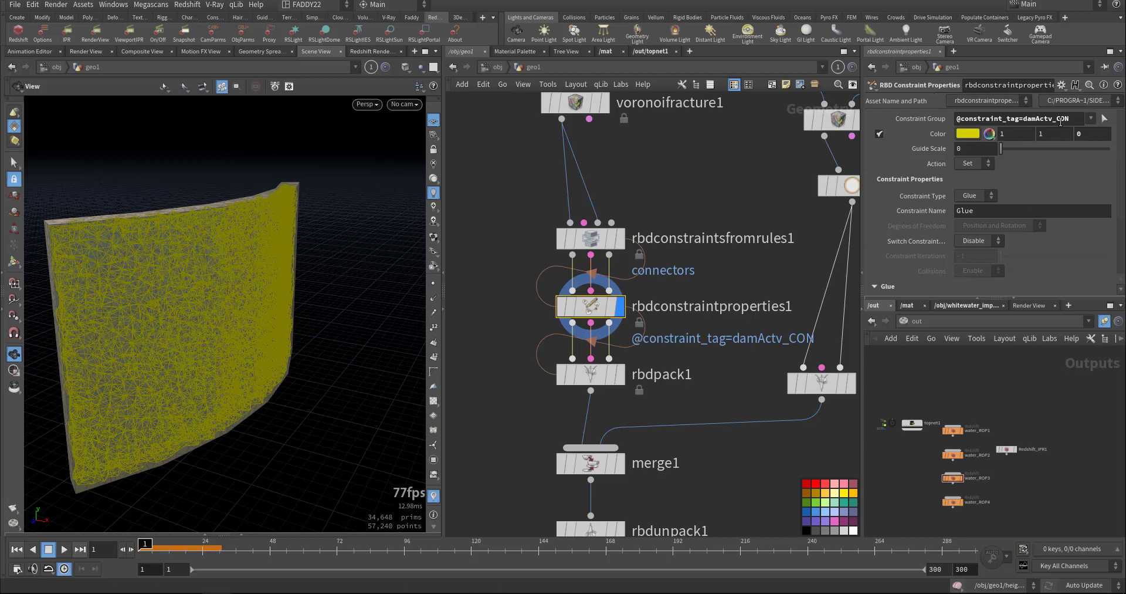
{"action": "left_click", "coordinate": [730, 203]}
{"action": "scroll", "coordinate": [895, 235], "scroll_direction": "down", "scroll_amount": 5}
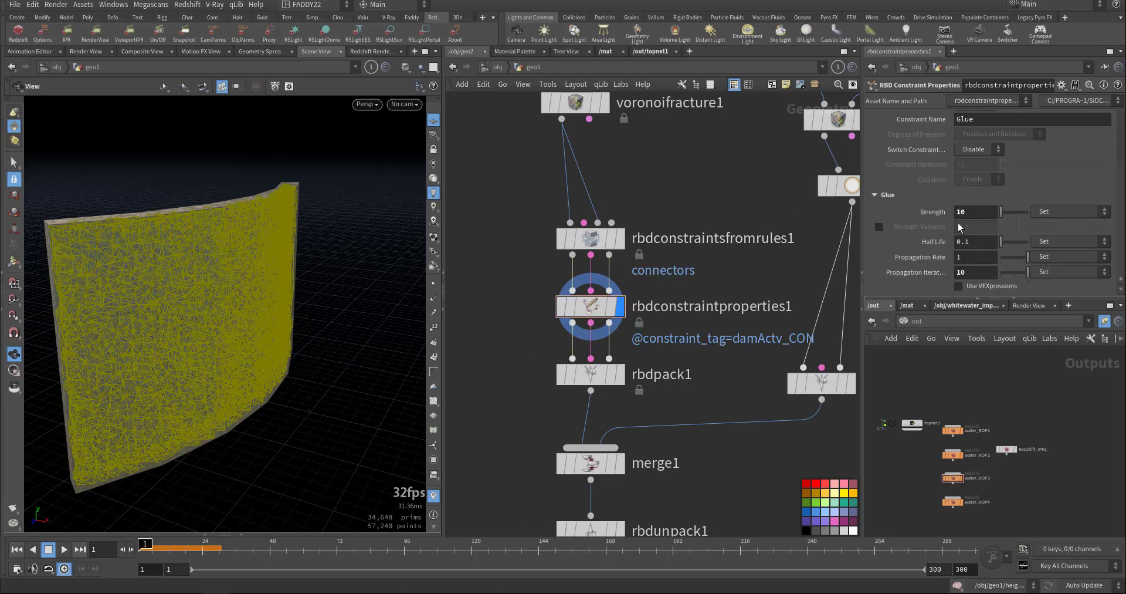
{"action": "left_click_drag", "start_coordinate": [215, 294], "coordinate": [282, 246]}
Display and select rbdpack1 to review how the active dam and its constraints are packed
{"action": "middle_click_drag", "start_coordinate": [496, 366], "coordinate": [485, 309]}
{"action": "left_click", "coordinate": [610, 317]}
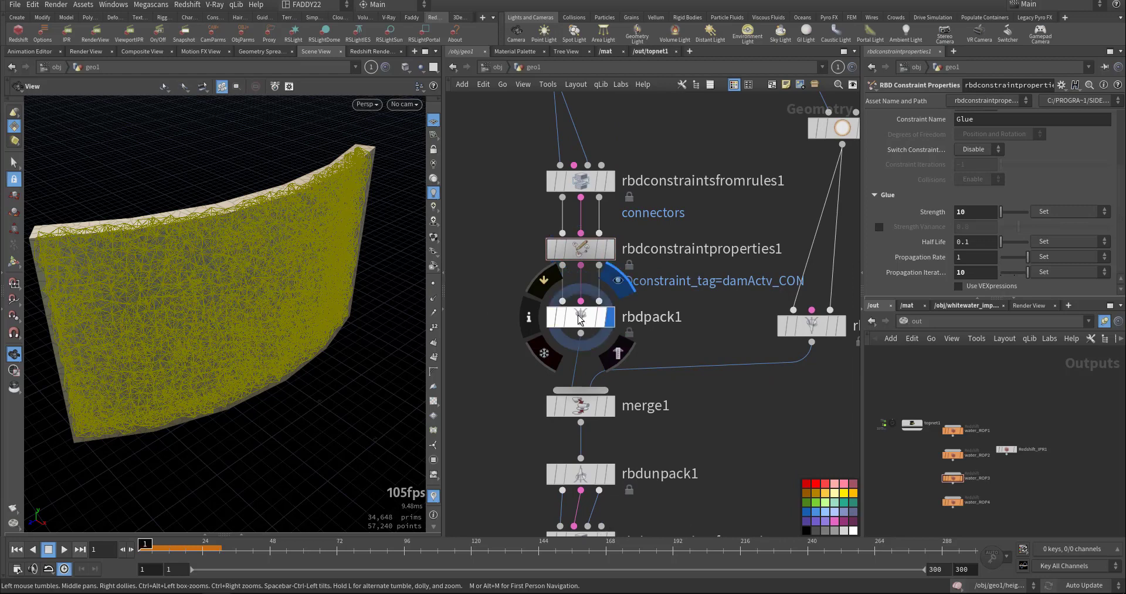
{"action": "left_click", "coordinate": [581, 317]}
Display and select rbdpack2 and inspect the packed passive dam wall from a wider view
{"action": "middle_click_drag", "start_coordinate": [737, 340], "coordinate": [628, 367]}
{"action": "left_click", "coordinate": [733, 344]}
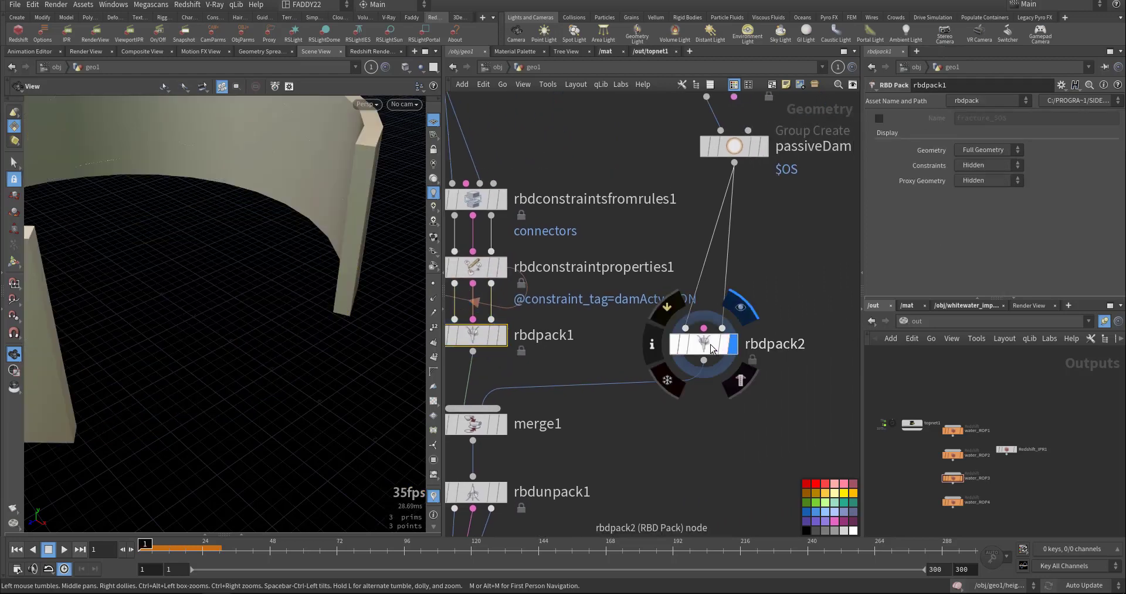
{"action": "left_click", "coordinate": [704, 344]}
{"action": "right_click_drag", "start_coordinate": [280, 251], "coordinate": [237, 301]}
{"action": "left_click_drag", "start_coordinate": [237, 302], "coordinate": [230, 272]}
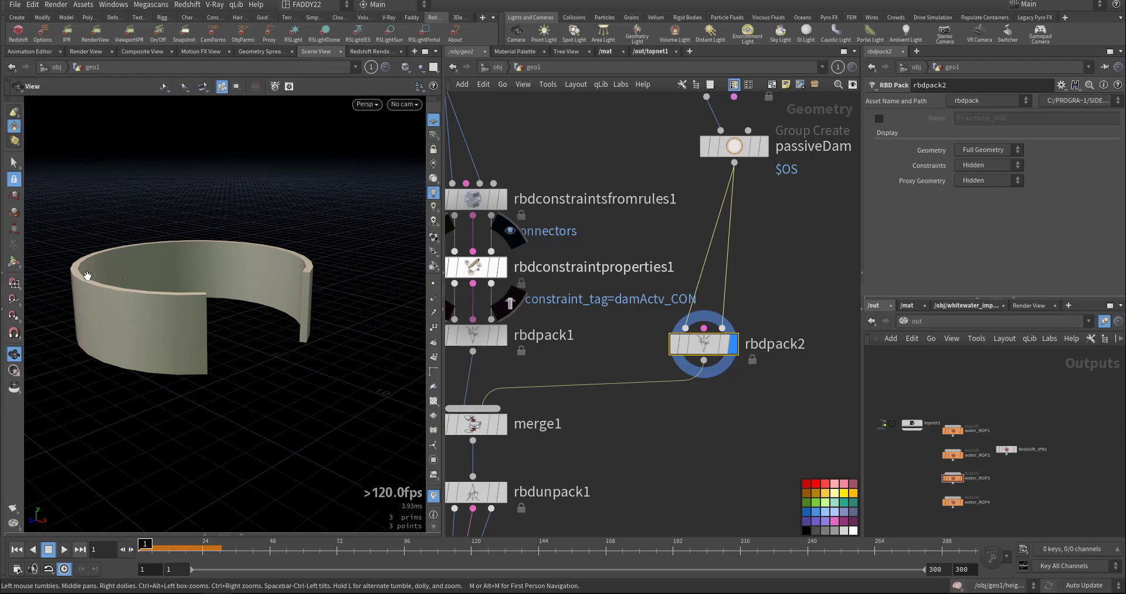
Select the passiveDam group node, review its group settings, and follow the network down to merge1
{"action": "middle_click_drag", "start_coordinate": [727, 228], "coordinate": [703, 351]}
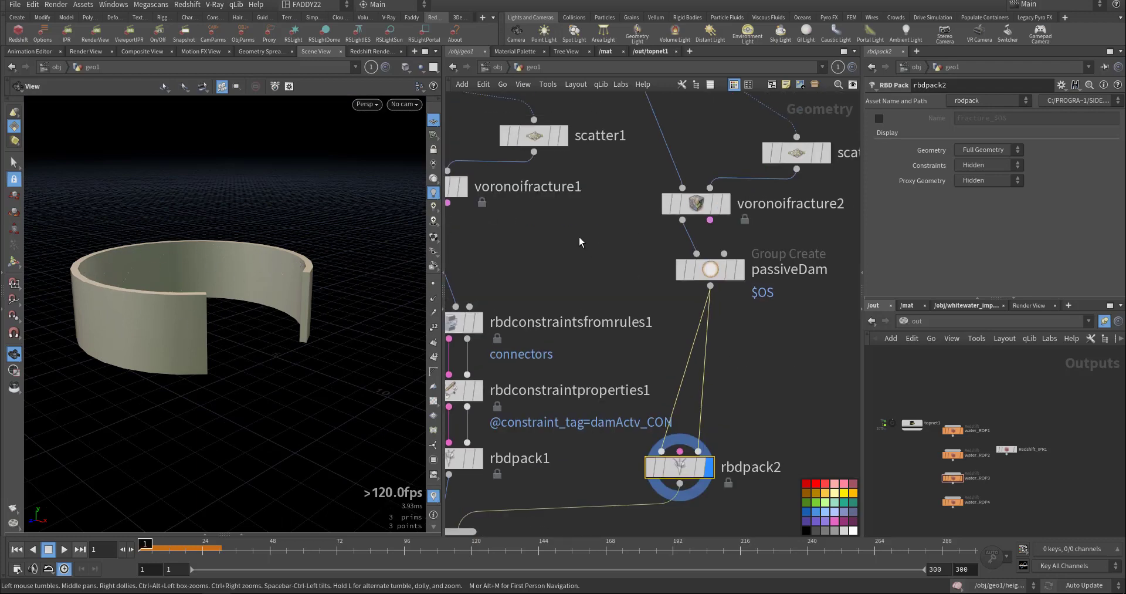
{"action": "left_click", "coordinate": [710, 270]}
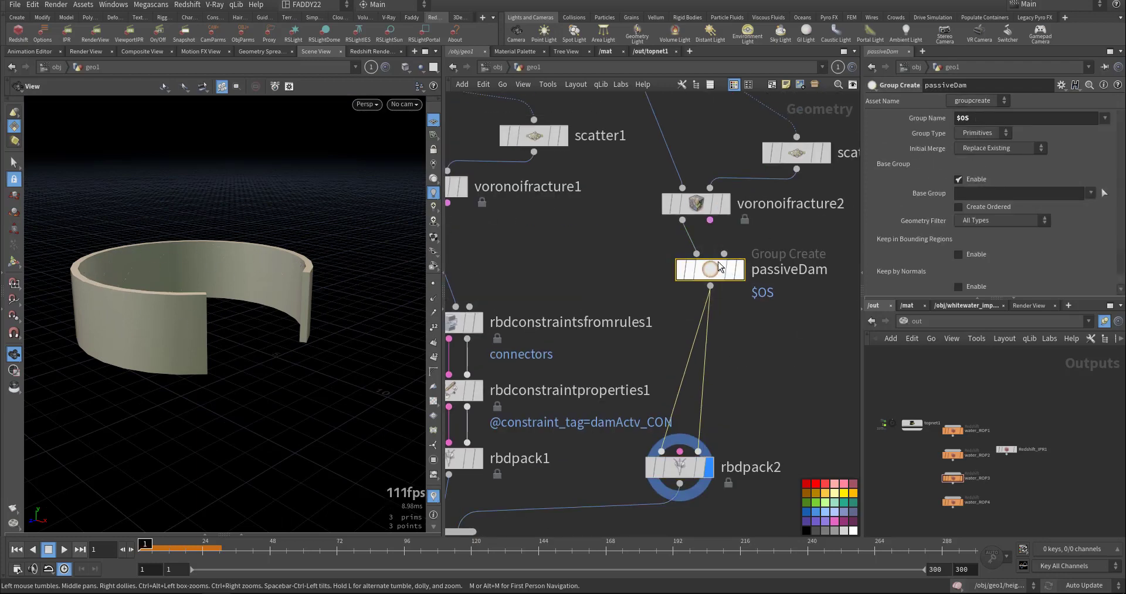
{"action": "middle_click_drag", "start_coordinate": [662, 352], "coordinate": [771, 197]}
{"action": "middle_click_drag", "start_coordinate": [649, 396], "coordinate": [745, 296]}
{"action": "mouse_move", "coordinate": [528, 343]}
{"action": "left_mouse_down"}
{"action": "mouse_move", "coordinate": [682, 453]}
{"action": "mouse_move", "coordinate": [533, 361]}
{"action": "left_mouse_up"}
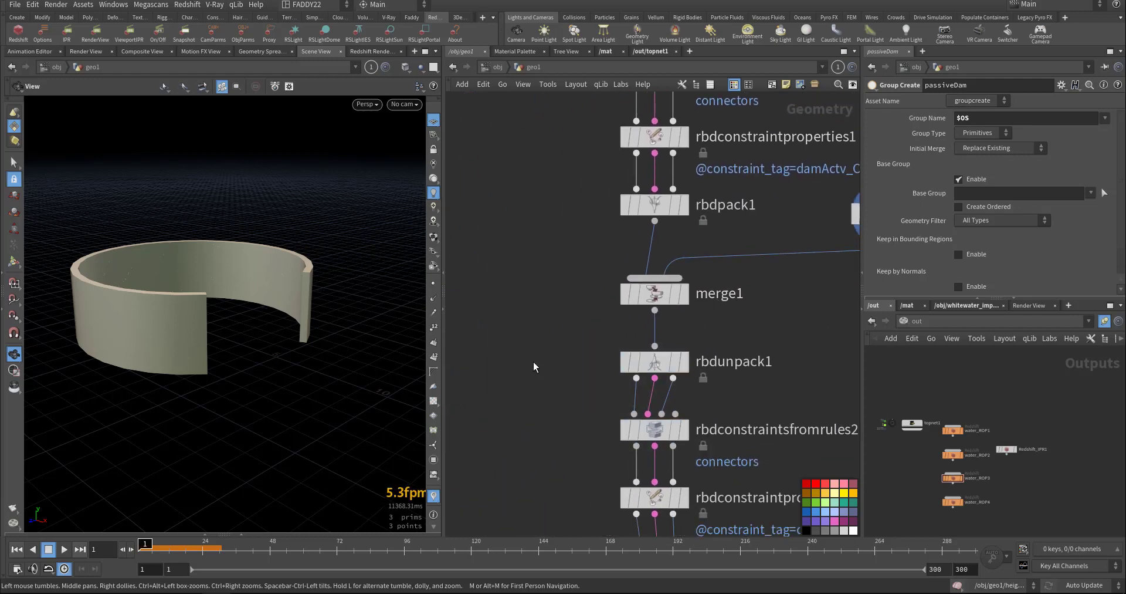
Display and select merge1 to review how the packed active and passive dam parts are combined
{"action": "middle_click_drag", "start_coordinate": [562, 352], "coordinate": [499, 221]}
{"action": "middle_click_drag", "start_coordinate": [529, 447], "coordinate": [520, 349]}
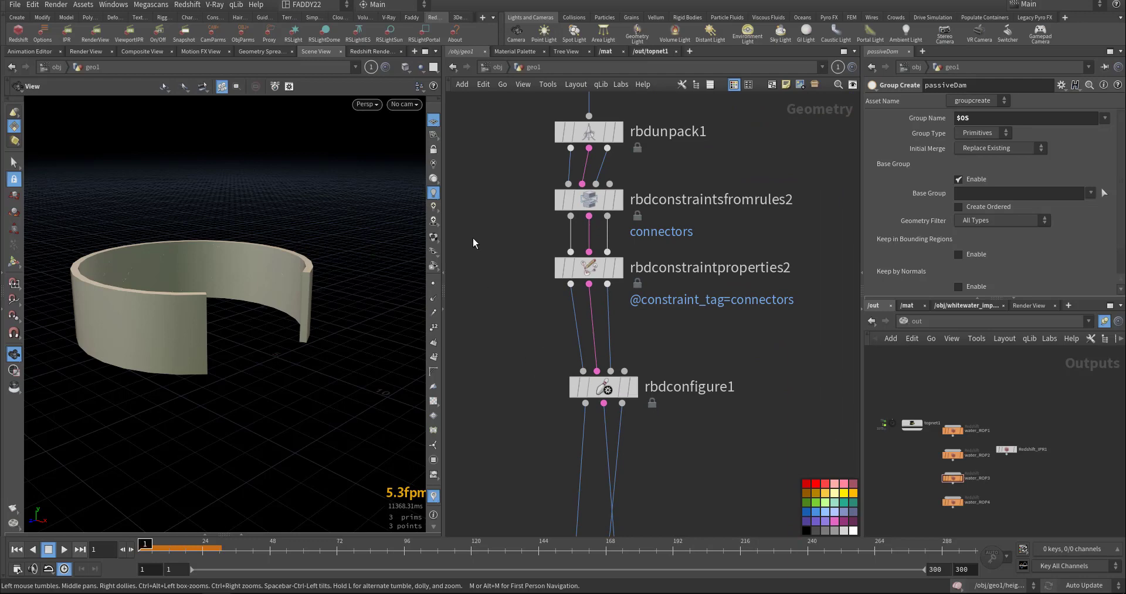
{"action": "middle_click_drag", "start_coordinate": [479, 103], "coordinate": [484, 280]}
{"action": "left_click", "coordinate": [664, 354]}
{"action": "left_click", "coordinate": [643, 354]}
{"action": "middle_click", "coordinate": [599, 244]}
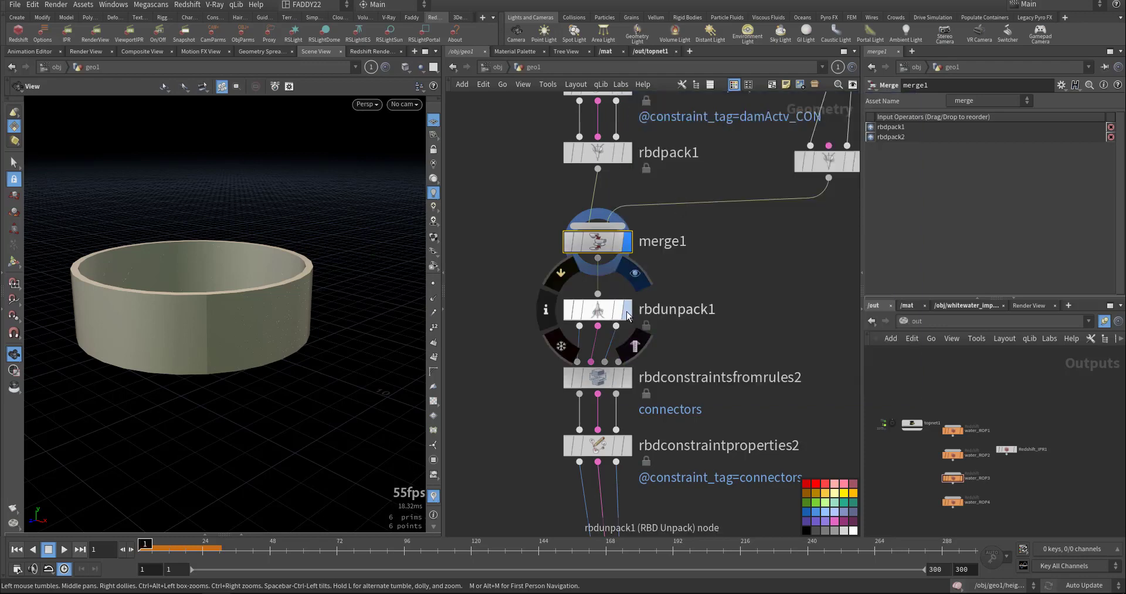
Display and select rbdunpack1 and inspect the unpacked, fractured dam wall up close
{"action": "left_click", "coordinate": [627, 310]}
{"action": "scroll", "coordinate": [252, 305], "scroll_direction": "up", "scroll_amount": 10}
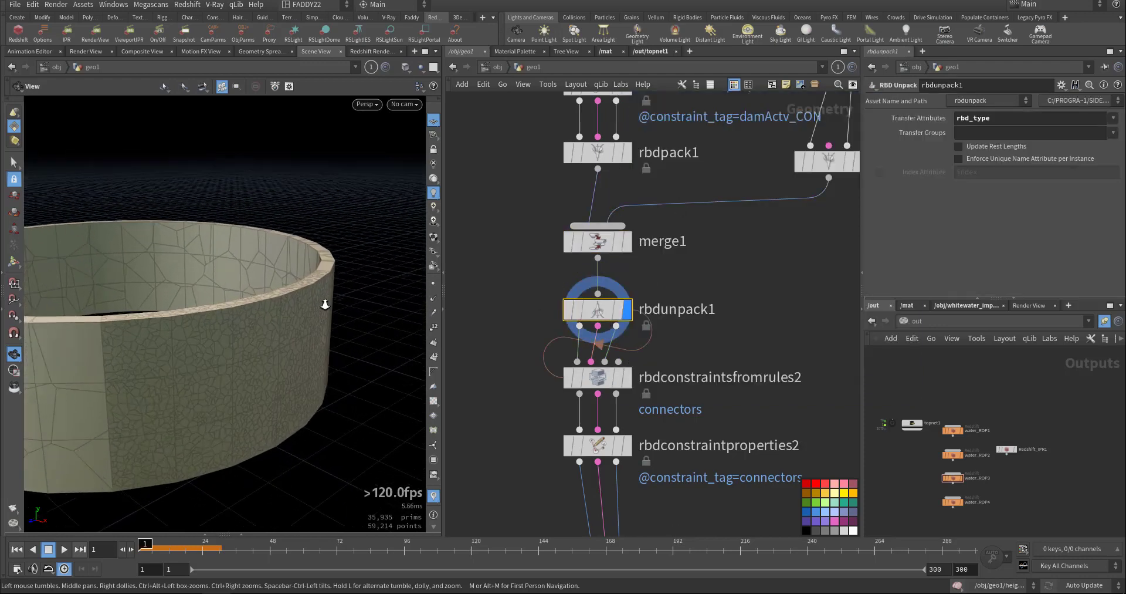
{"action": "left_click_drag", "start_coordinate": [255, 286], "coordinate": [294, 314]}
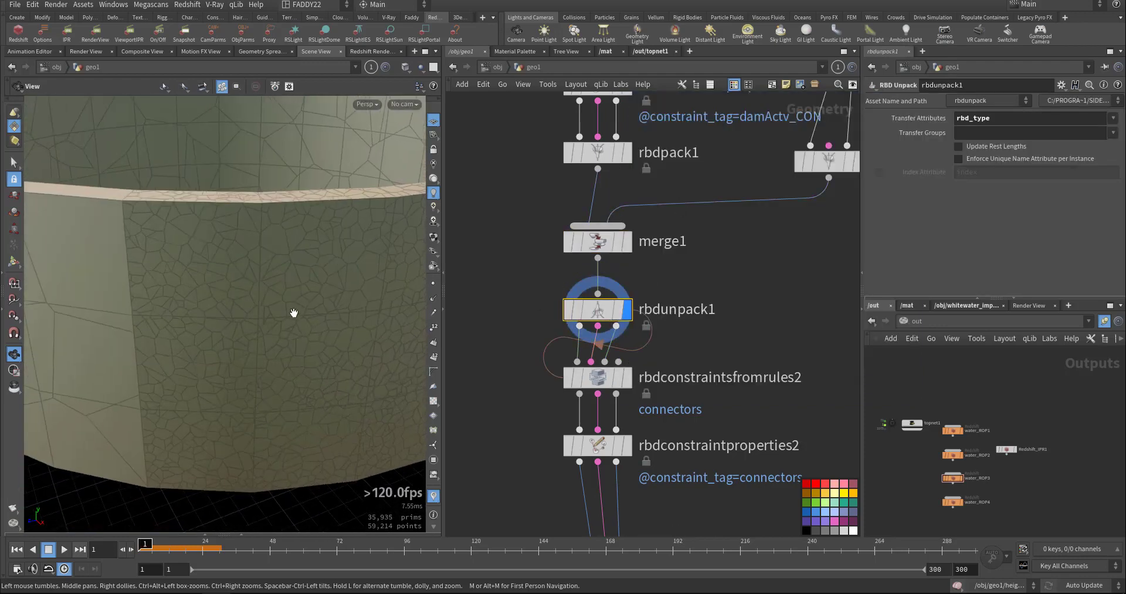
Display and select rbdconstraintsfromrules2, reviewing its connectors tag, group-to-group settings and the seam between the active and passive dam
{"action": "middle_click_drag", "start_coordinate": [513, 389], "coordinate": [533, 307]}
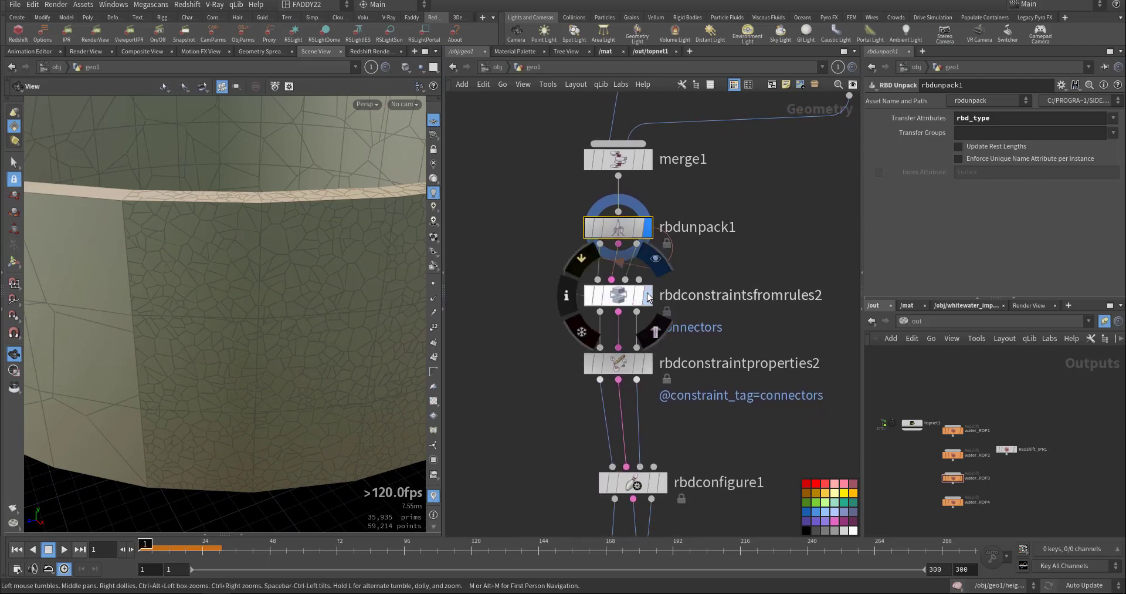
{"action": "left_click", "coordinate": [623, 296]}
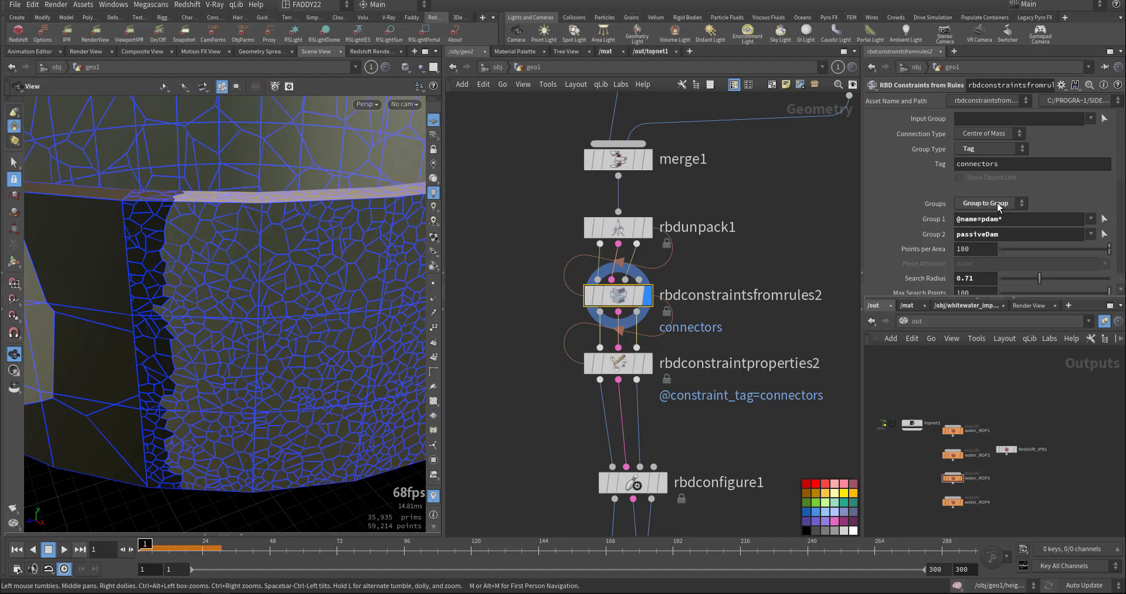
{"action": "left_click", "coordinate": [1005, 235]}
{"action": "left_click_drag", "start_coordinate": [347, 298], "coordinate": [179, 352]}
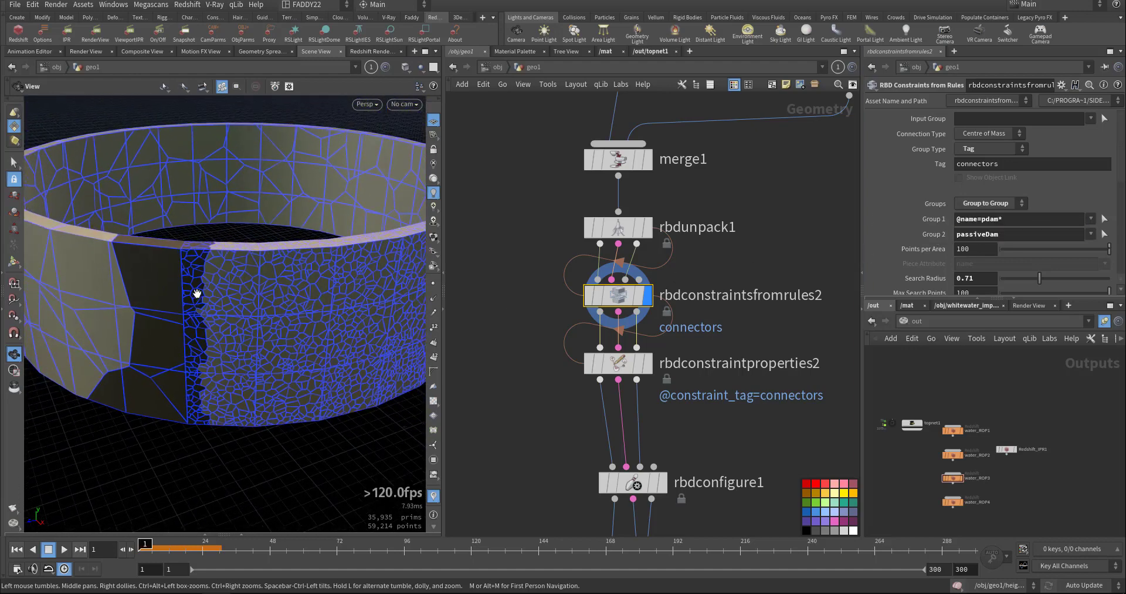
{"action": "mouse_move", "coordinate": [299, 283]}
{"action": "left_mouse_down"}
{"action": "mouse_move", "coordinate": [282, 301]}
{"action": "mouse_move", "coordinate": [310, 269]}
{"action": "left_mouse_up"}
Display and select rbdconstraintproperties2 and set its constraint color to magenta (1, 0, 1)
{"action": "left_click", "coordinate": [648, 363]}
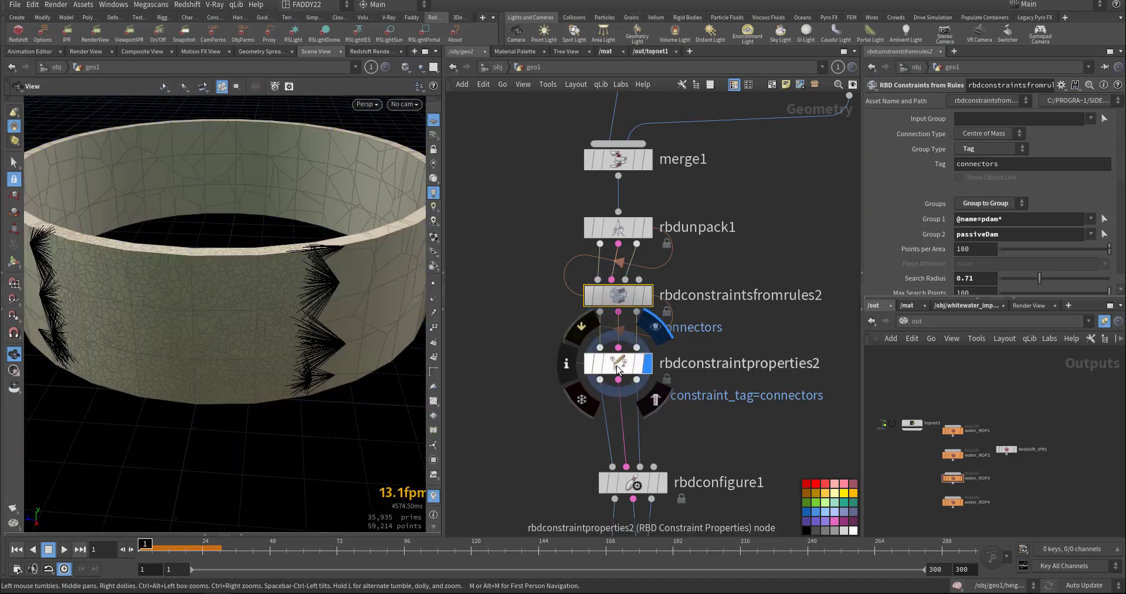
{"action": "scroll", "coordinate": [925, 188], "scroll_direction": "up", "scroll_amount": 3}
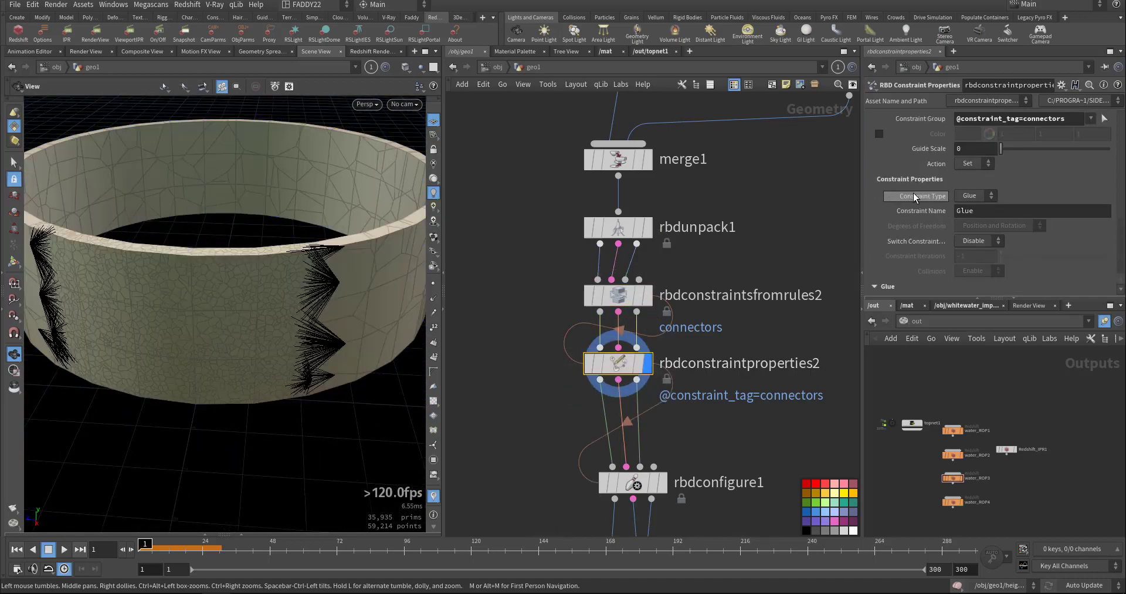
{"action": "left_click", "coordinate": [968, 133]}
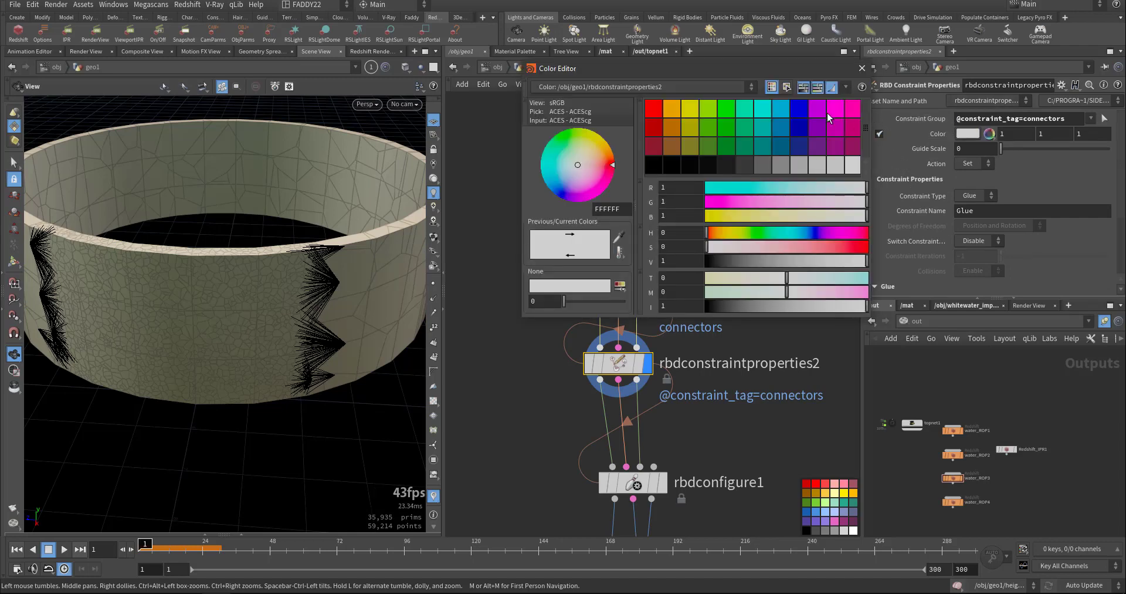
{"action": "left_click", "coordinate": [840, 103]}
{"action": "left_click", "coordinate": [862, 68]}
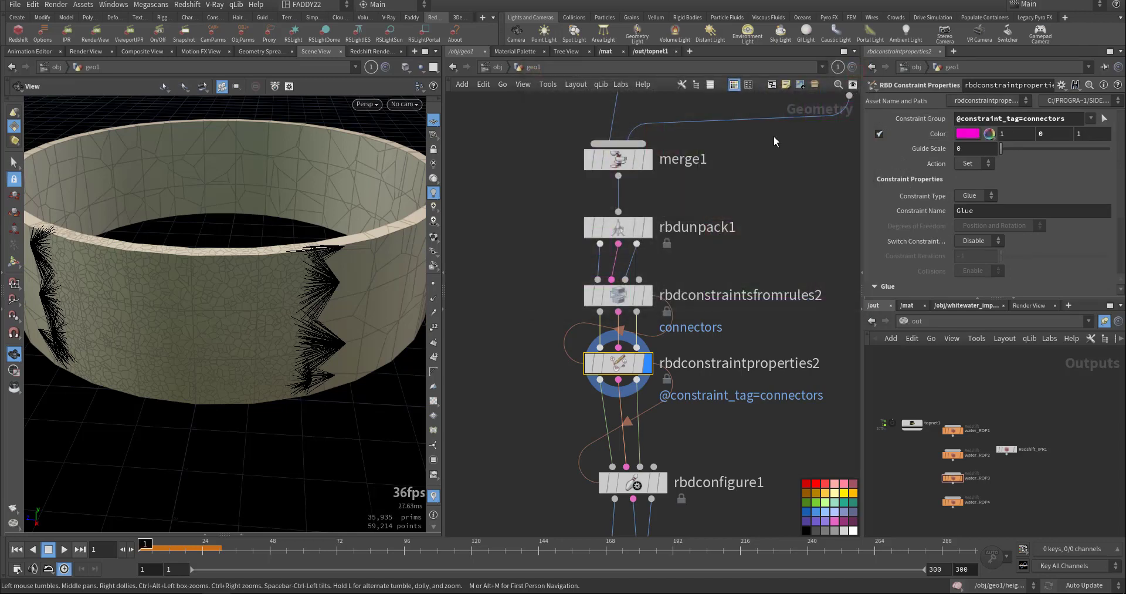
Review the glue strength settings of rbdconstraintproperties2 and inspect the connector constraints around the dam from several angles
{"action": "middle_click_drag", "start_coordinate": [760, 151], "coordinate": [773, 122]}
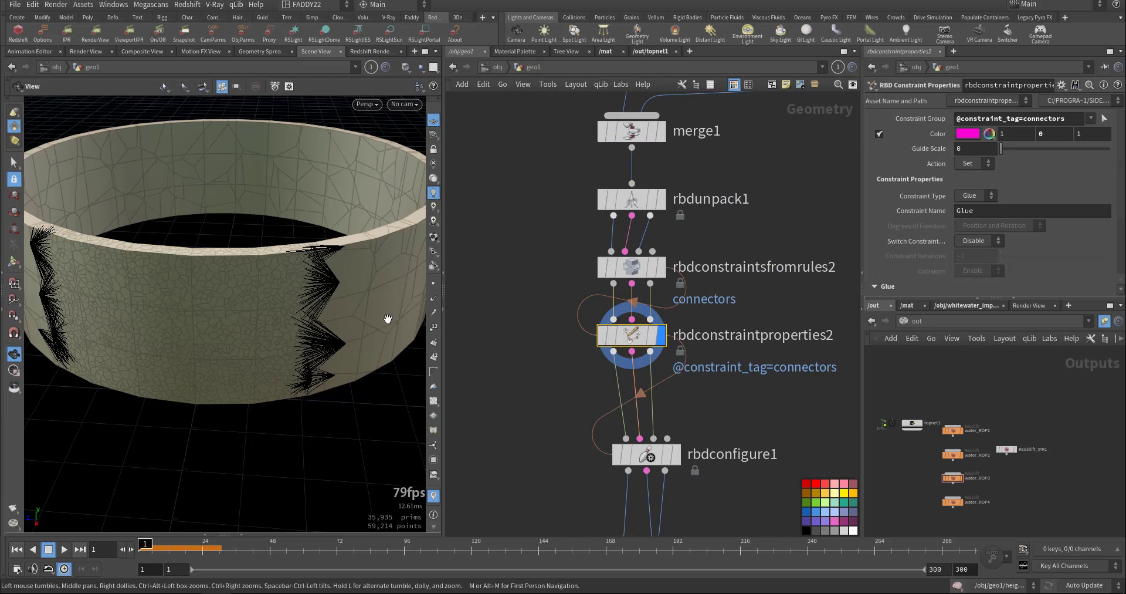
{"action": "left_click_drag", "start_coordinate": [304, 300], "coordinate": [328, 324]}
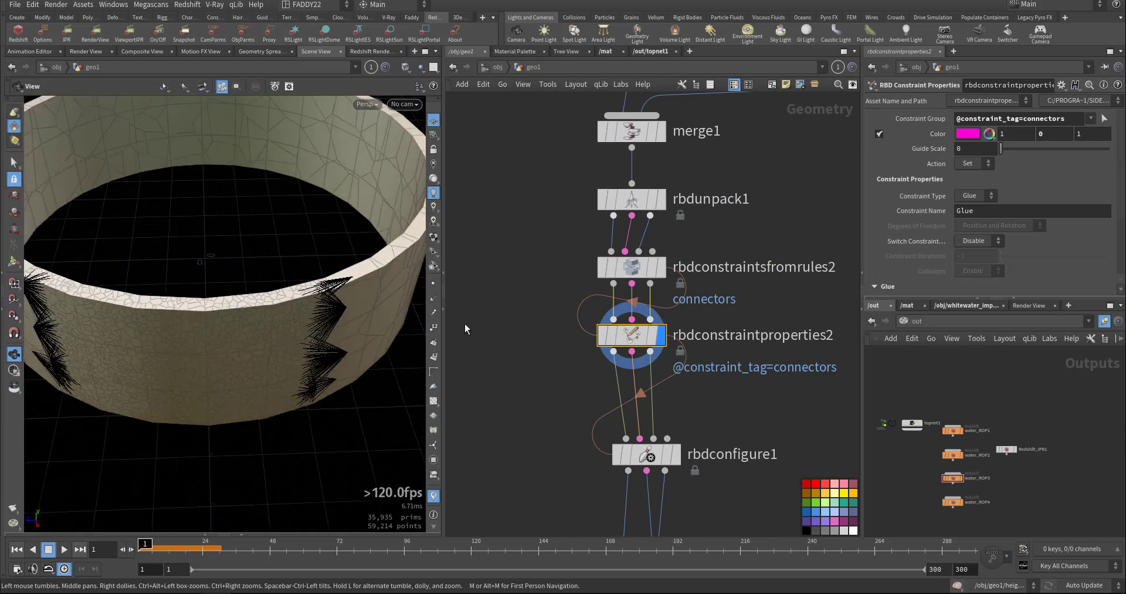
{"action": "left_click_drag", "start_coordinate": [549, 316], "coordinate": [652, 352]}
{"action": "scroll", "coordinate": [920, 252], "scroll_direction": "down", "scroll_amount": 3}
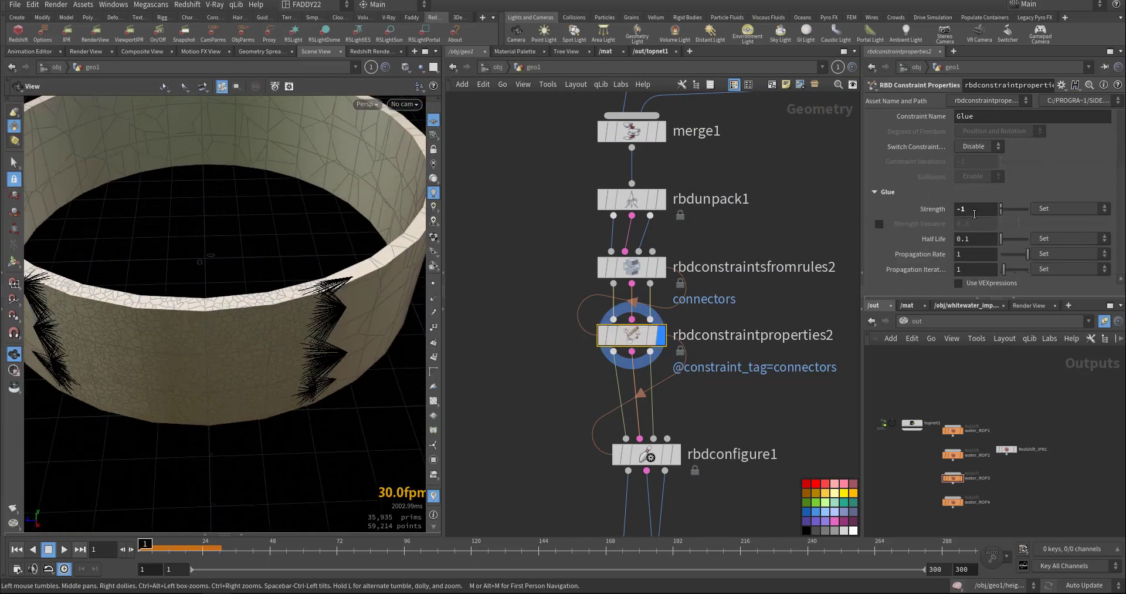
{"action": "left_click_drag", "start_coordinate": [974, 211], "coordinate": [927, 211]}
{"action": "left_click_drag", "start_coordinate": [298, 395], "coordinate": [356, 345]}
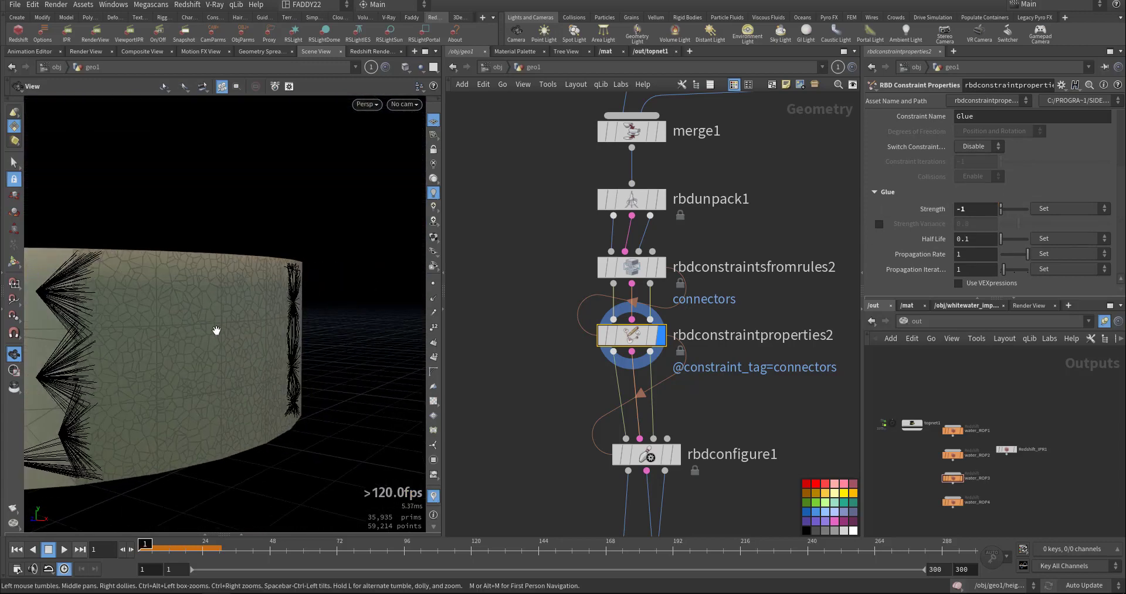
Display and select rbdconfigure1, review its attribute group and Active value, and widen the parameter pane
{"action": "middle_click_drag", "start_coordinate": [539, 390], "coordinate": [537, 259]}
{"action": "left_click", "coordinate": [667, 323]}
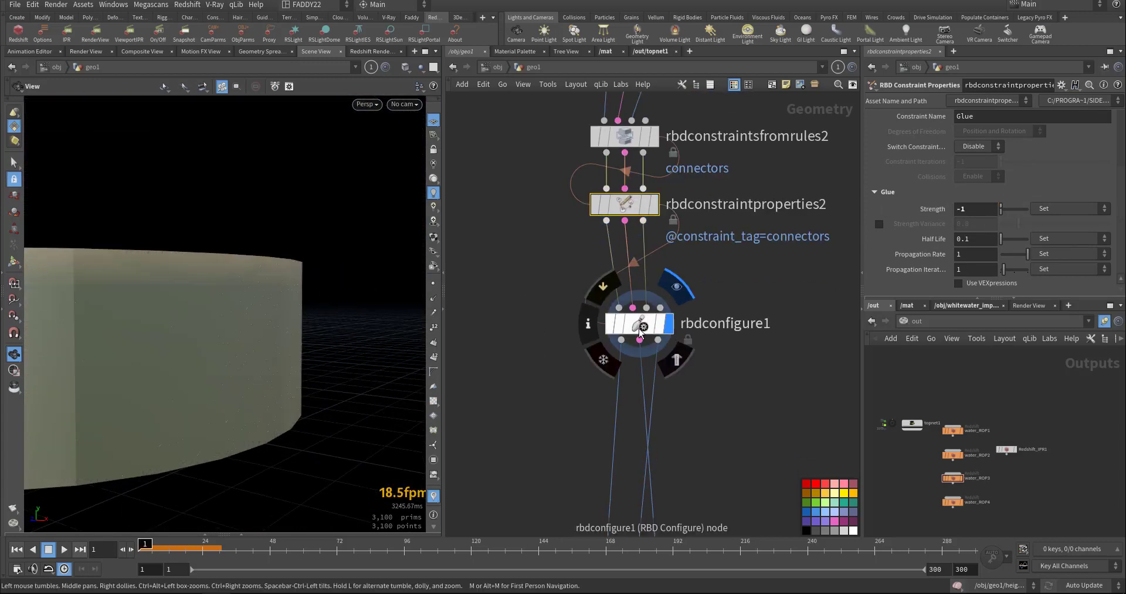
{"action": "left_click", "coordinate": [638, 323]}
{"action": "scroll", "coordinate": [909, 241], "scroll_direction": "down", "scroll_amount": 3}
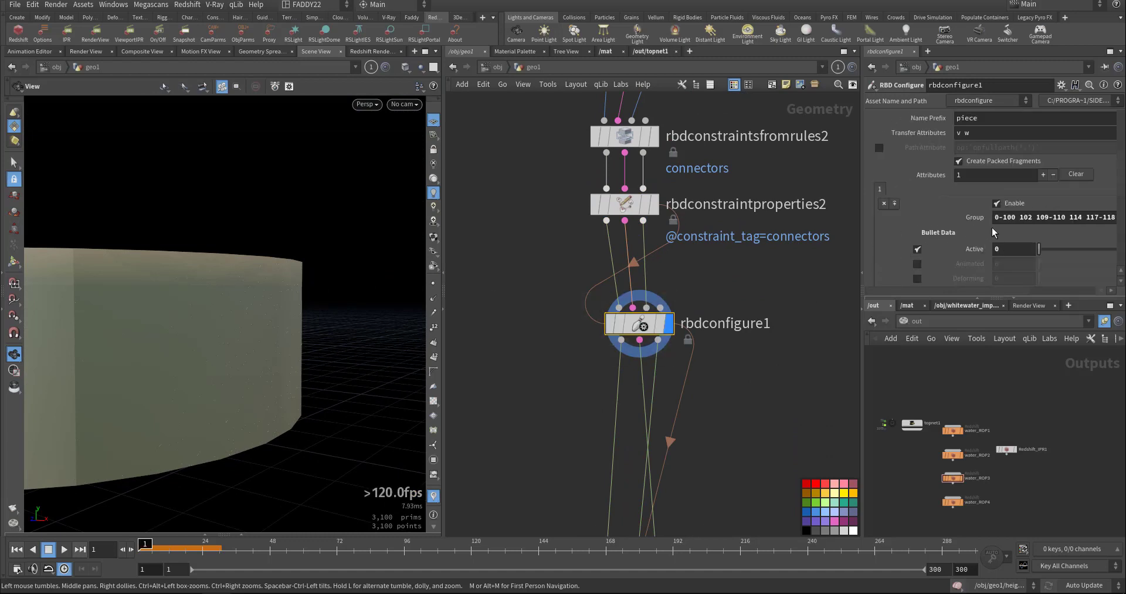
{"action": "left_click_drag", "start_coordinate": [862, 252], "coordinate": [702, 252]}
Highlight the pieces in rbdconfigure1's attribute group and inspect them from a wider view of the dam
{"action": "left_click", "coordinate": [1095, 220]}
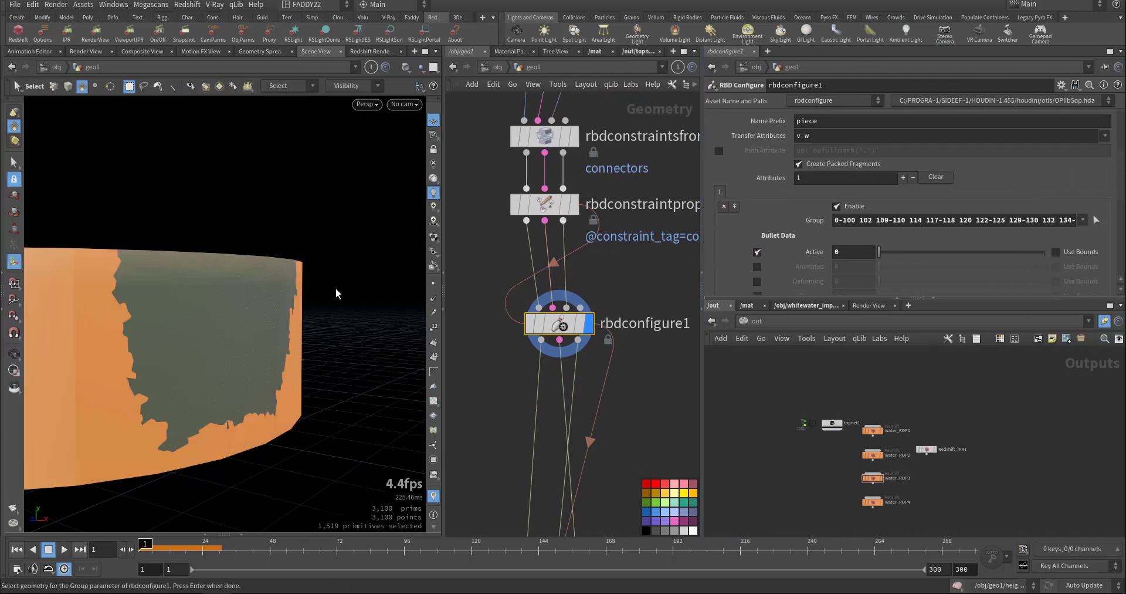
{"action": "left_click_drag", "start_coordinate": [303, 303], "coordinate": [165, 387]}
{"action": "right_click_drag", "start_coordinate": [165, 387], "coordinate": [232, 247], "text": "alt"}
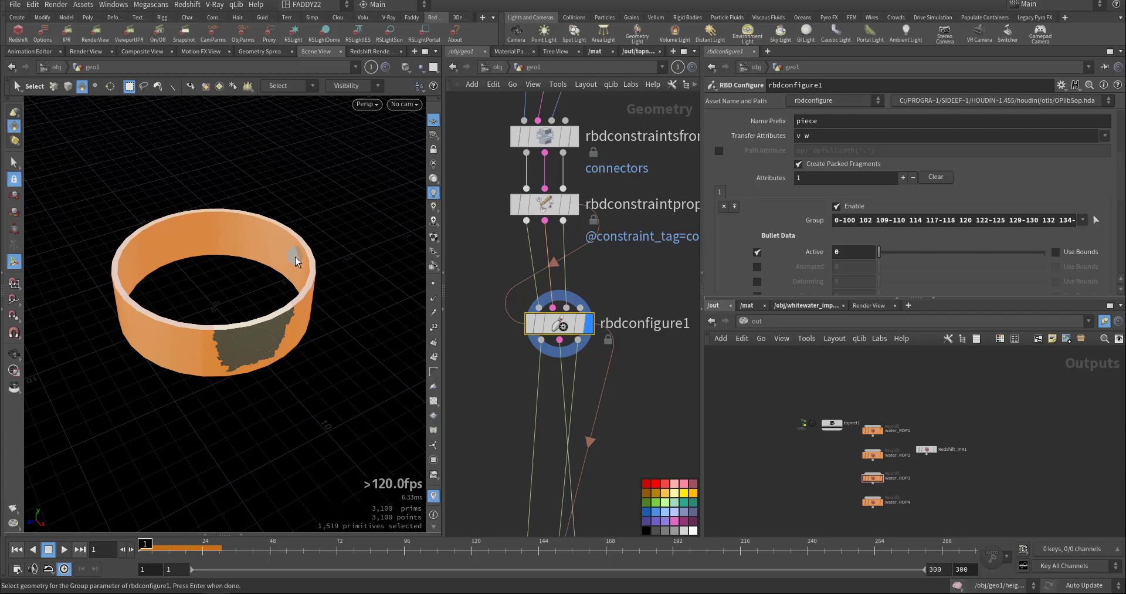
{"action": "key", "text": "Return"}
Switch rbdconfigure1's Visualize option to None and back to Active, and show the active pieces in the viewport
{"action": "scroll", "coordinate": [758, 242], "scroll_direction": "up", "scroll_amount": 5}
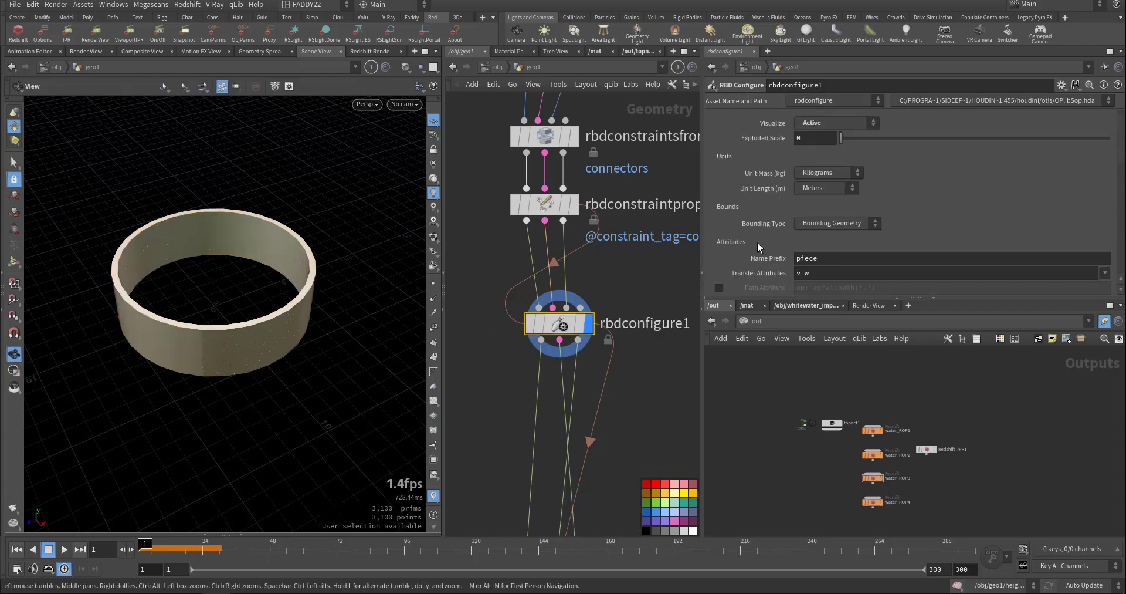
{"action": "scroll", "coordinate": [758, 242], "scroll_direction": "up", "scroll_amount": 1}
{"action": "left_click", "coordinate": [822, 135]}
{"action": "left_click", "coordinate": [825, 134]}
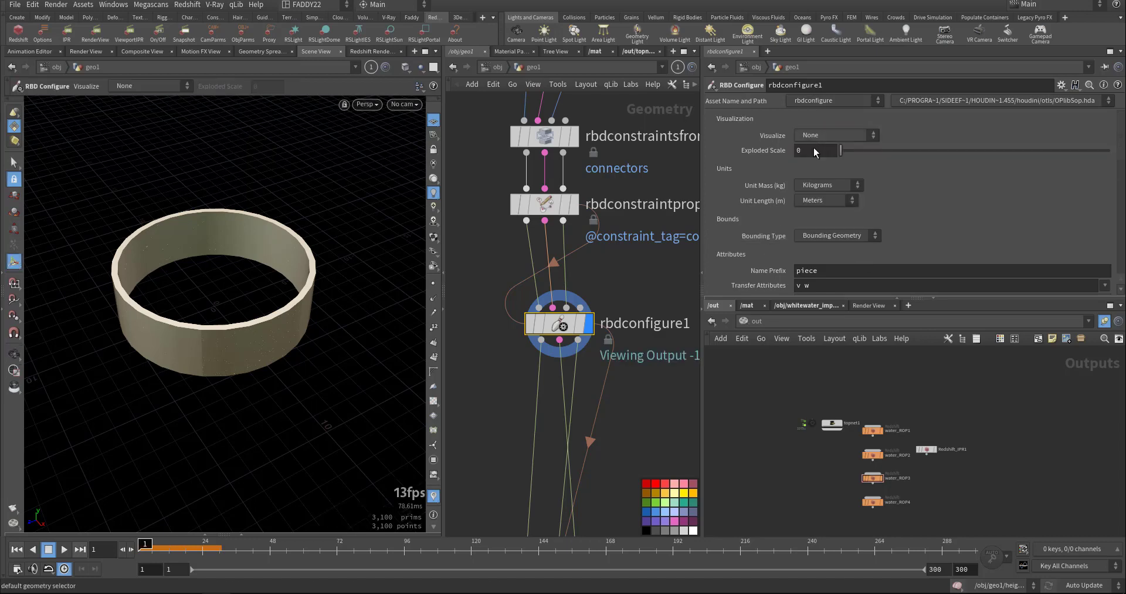
{"action": "left_click", "coordinate": [833, 135]}
{"action": "left_click", "coordinate": [812, 150]}
{"action": "scroll", "coordinate": [756, 260], "scroll_direction": "down", "scroll_amount": 5}
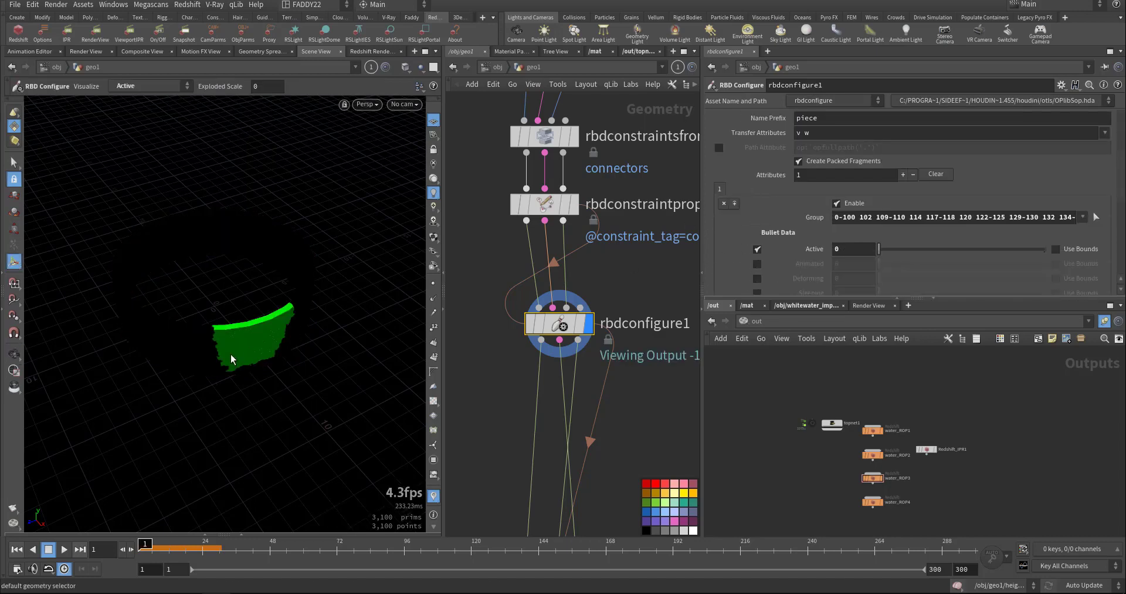
{"action": "left_click", "coordinate": [14, 354]}
{"action": "key", "text": "Return"}
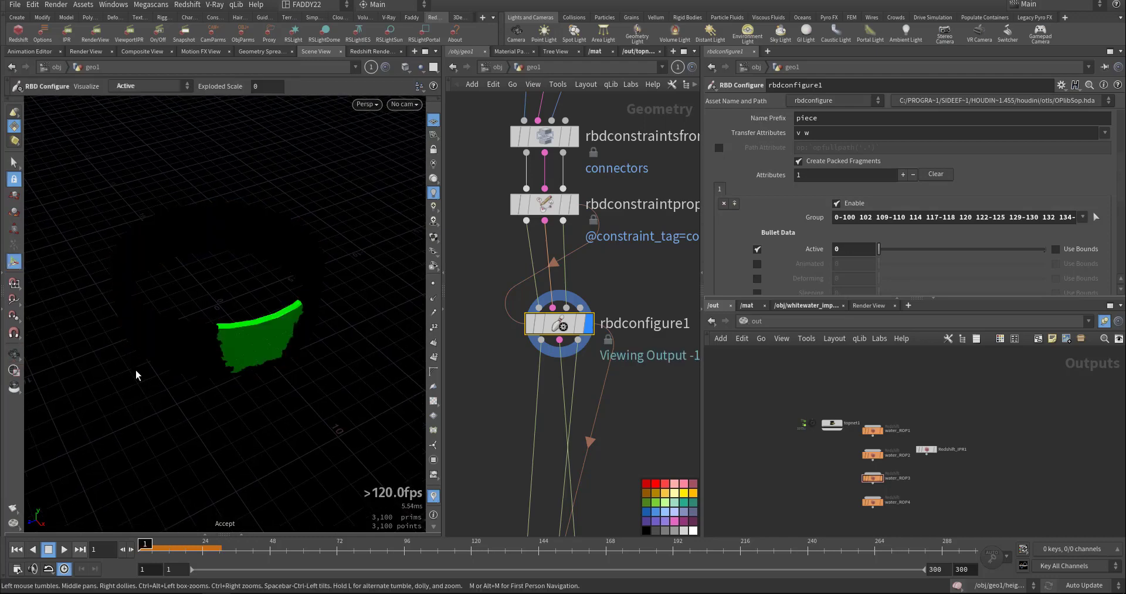
Inspect the visualized active section of the dam from several angles, then return to the normal dam view
{"action": "left_click_drag", "start_coordinate": [138, 374], "coordinate": [232, 353], "text": "alt"}
{"action": "left_click_drag", "start_coordinate": [110, 355], "coordinate": [284, 307], "text": "alt"}
{"action": "key", "text": "Escape"}
{"action": "key", "text": "Return"}
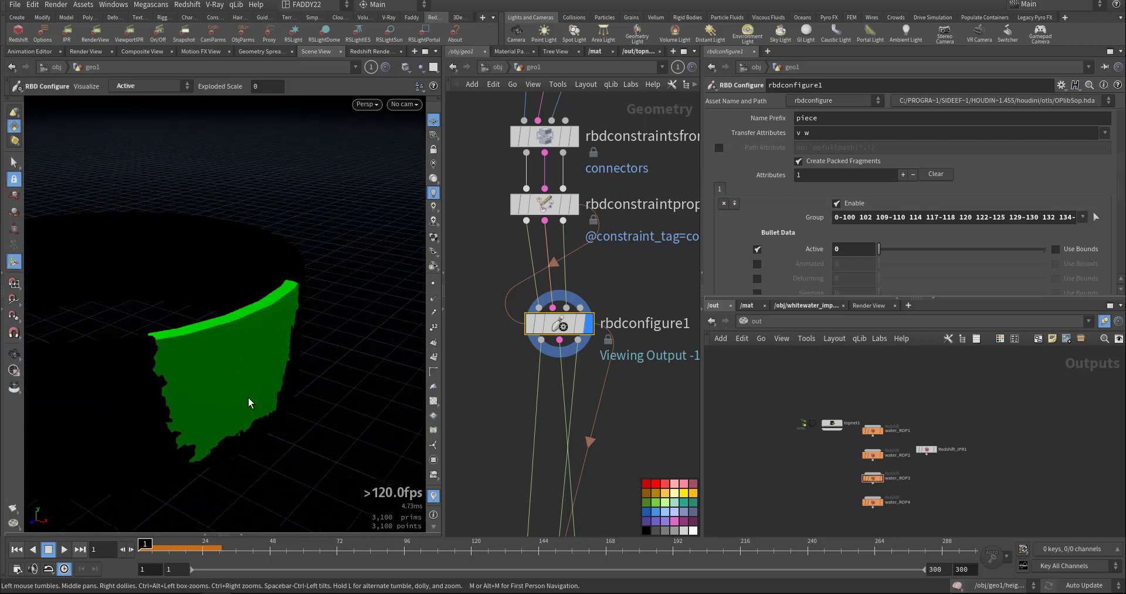
{"action": "left_click_drag", "start_coordinate": [189, 351], "coordinate": [140, 355], "text": "alt"}
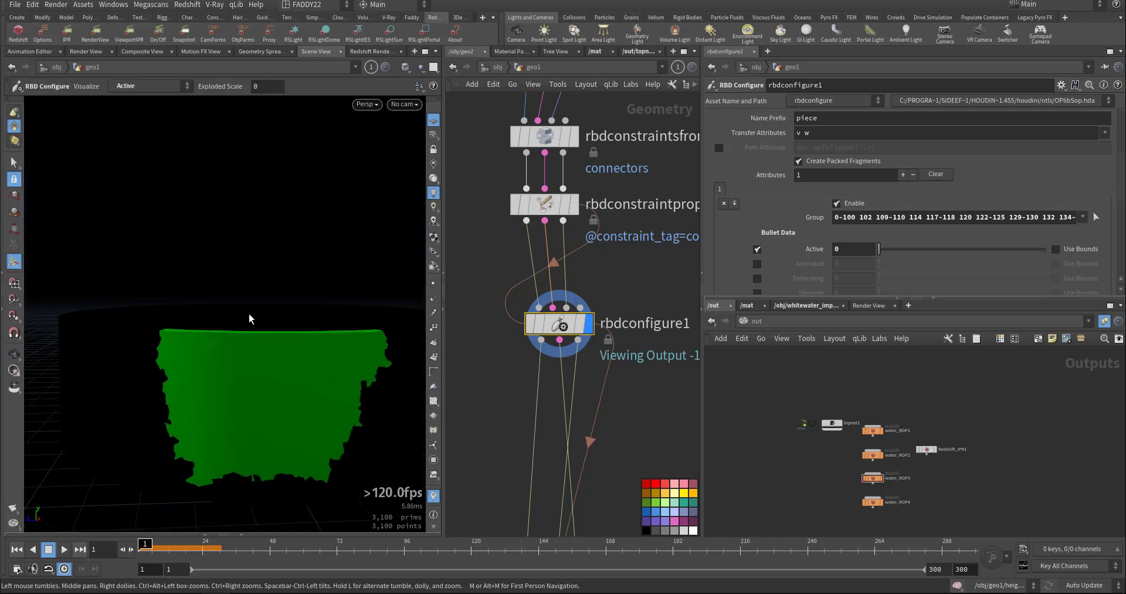
{"action": "key", "text": "Escape"}
{"action": "scroll", "coordinate": [528, 322], "scroll_direction": "down", "scroll_amount": 3}
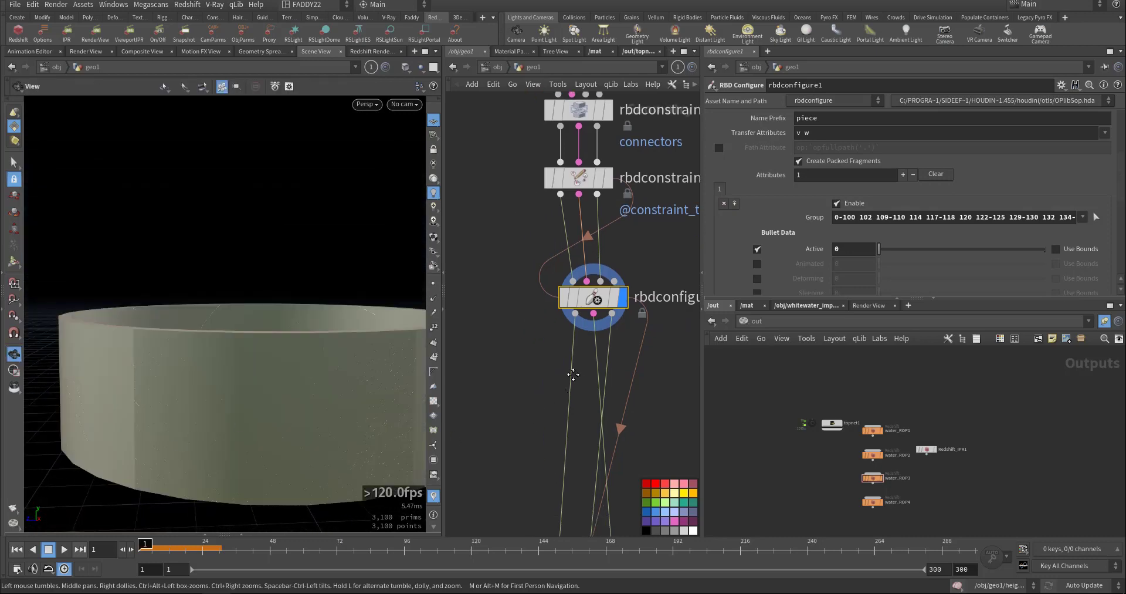
Follow the network down to sphere1, display and select it, and review its animated center and scale settings
{"action": "middle_click_drag", "start_coordinate": [528, 437], "coordinate": [529, 292]}
{"action": "middle_click_drag", "start_coordinate": [627, 342], "coordinate": [561, 370]}
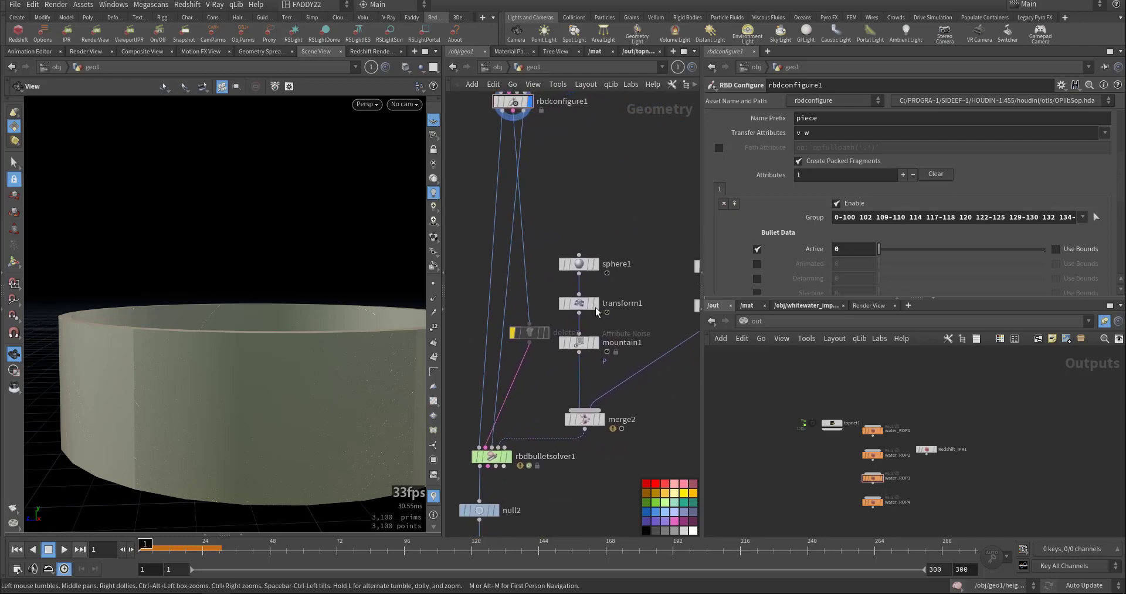
{"action": "left_click", "coordinate": [596, 263]}
{"action": "left_click", "coordinate": [579, 263]}
{"action": "left_click_drag", "start_coordinate": [204, 391], "coordinate": [288, 417]}
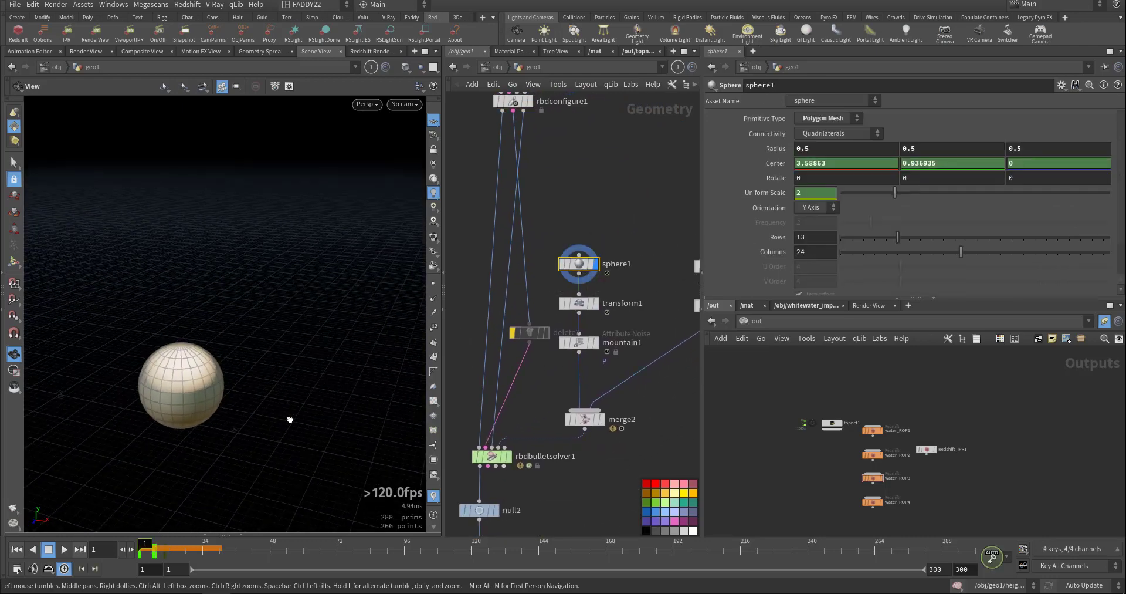
Template rbdconfigure1 so the dam shows as a wireframe reference alongside the sphere
{"action": "middle_click_drag", "start_coordinate": [515, 309], "coordinate": [562, 423]}
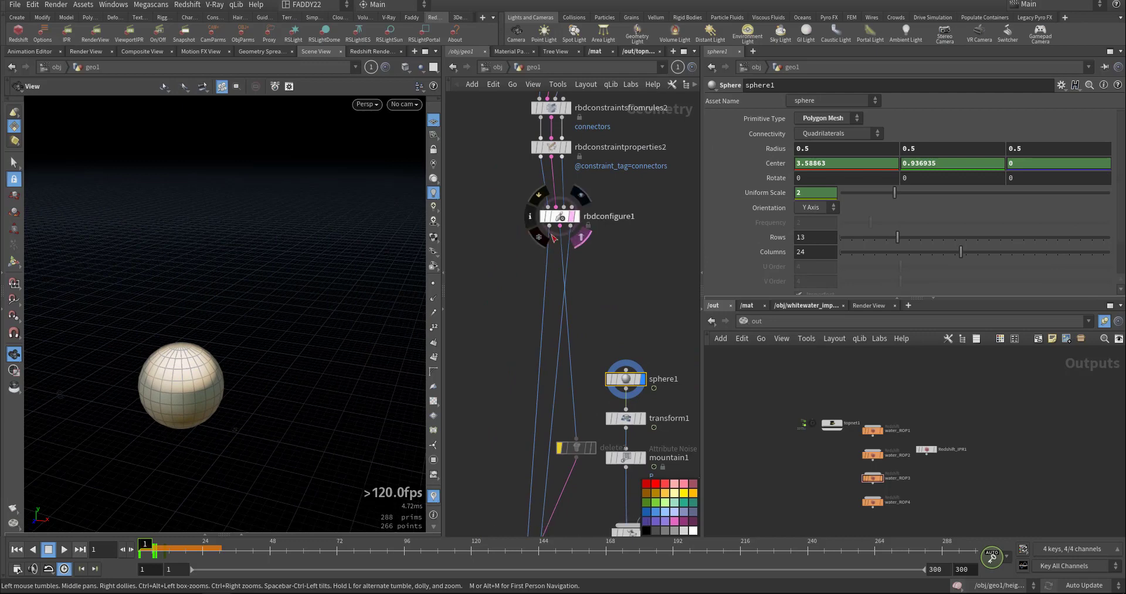
{"action": "left_click", "coordinate": [581, 237]}
{"action": "middle_click_drag", "start_coordinate": [492, 367], "coordinate": [509, 265]}
Display transform1 and mountain1 in turn to review how the sphere is shaped into a rock beside the dam
{"action": "left_click", "coordinate": [661, 317]}
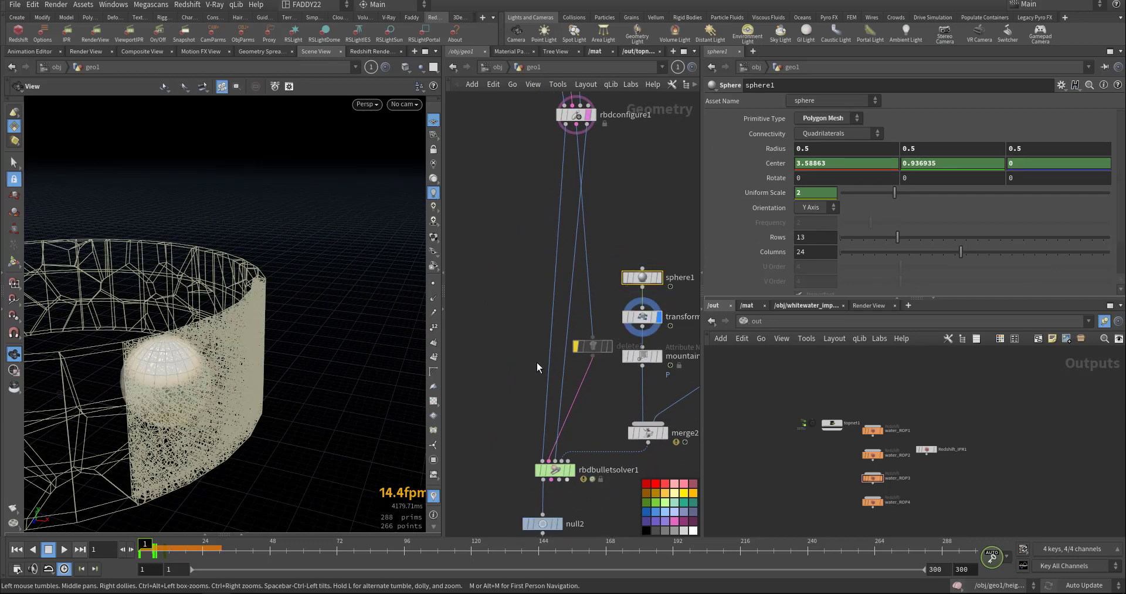
{"action": "middle_click_drag", "start_coordinate": [521, 369], "coordinate": [523, 301]}
{"action": "left_click", "coordinate": [662, 287]}
{"action": "middle_click_drag", "start_coordinate": [500, 347], "coordinate": [506, 303]}
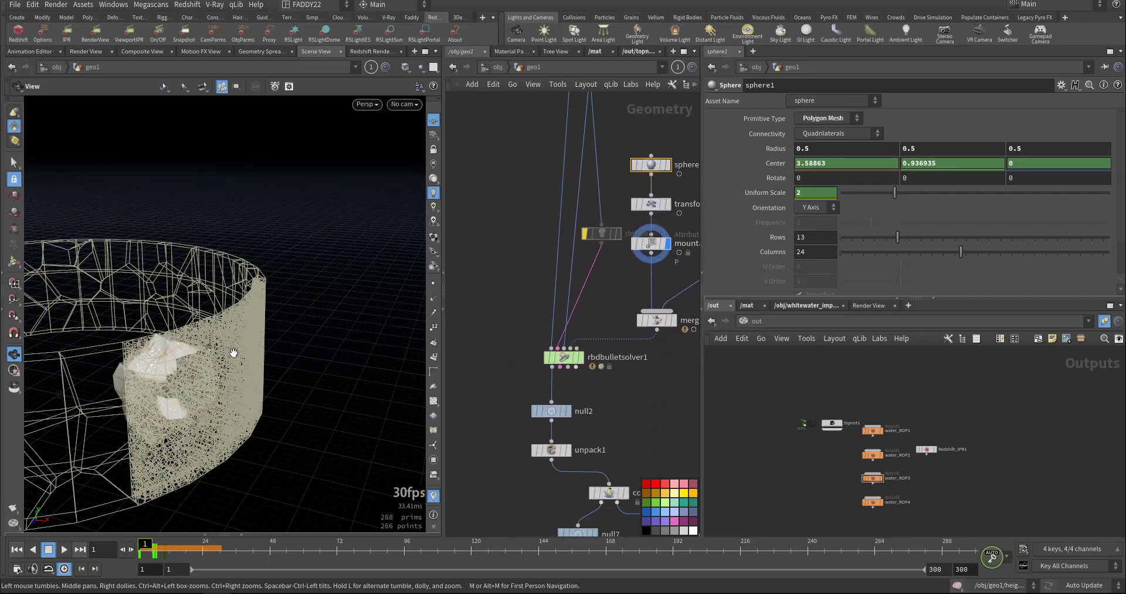
{"action": "left_click_drag", "start_coordinate": [233, 352], "coordinate": [311, 353]}
Display and select merge2, and inspect the combined rock and terrain collision geometry against the dam from a wider view
{"action": "left_click", "coordinate": [675, 322]}
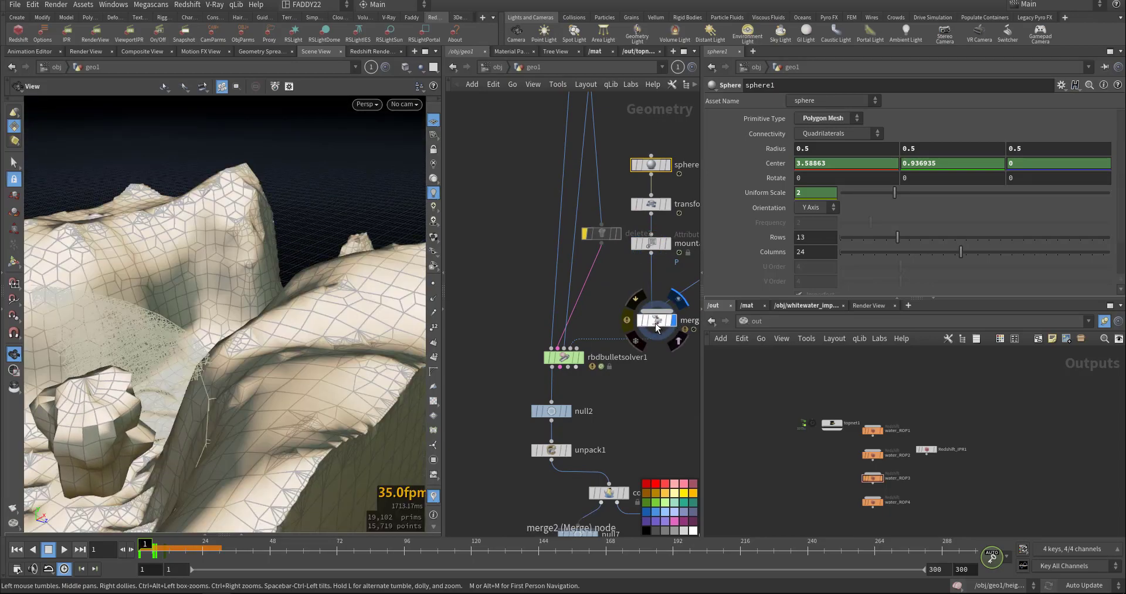
{"action": "left_click", "coordinate": [659, 321]}
{"action": "left_click_drag", "start_coordinate": [243, 327], "coordinate": [146, 342]}
{"action": "right_click_drag", "start_coordinate": [285, 331], "coordinate": [65, 415]}
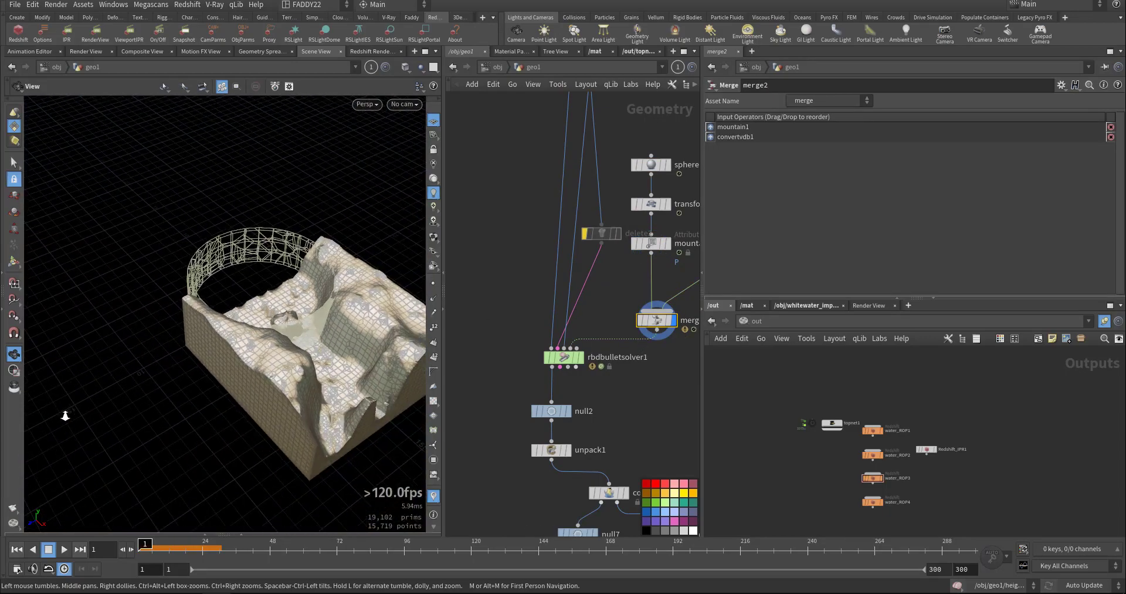
{"action": "right_click_drag", "start_coordinate": [268, 364], "coordinate": [174, 383]}
{"action": "left_click_drag", "start_coordinate": [174, 384], "coordinate": [262, 368]}
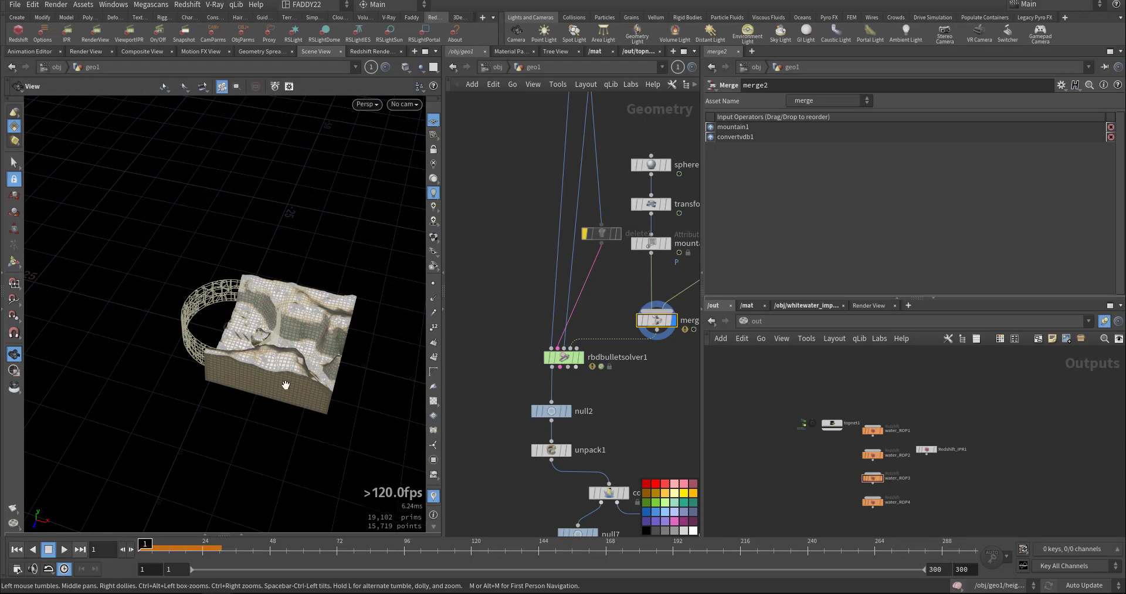
{"action": "mouse_move", "coordinate": [563, 362]}
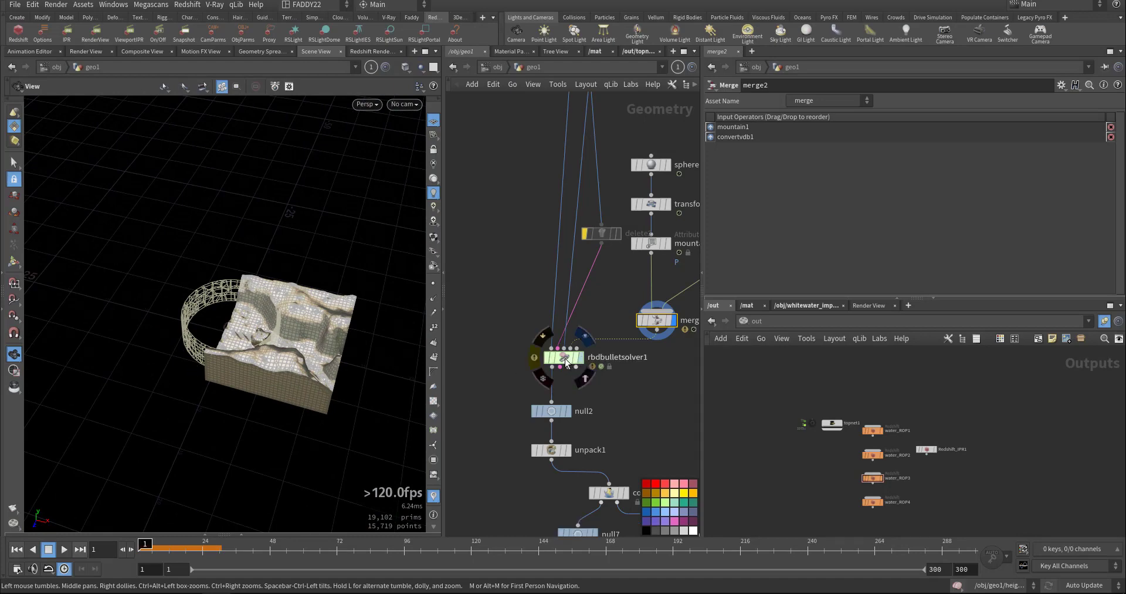
Display and select rbdbulletsolver1, and inspect the dam against the collision terrain up close
{"action": "left_click", "coordinate": [584, 337]}
{"action": "left_click", "coordinate": [563, 357]}
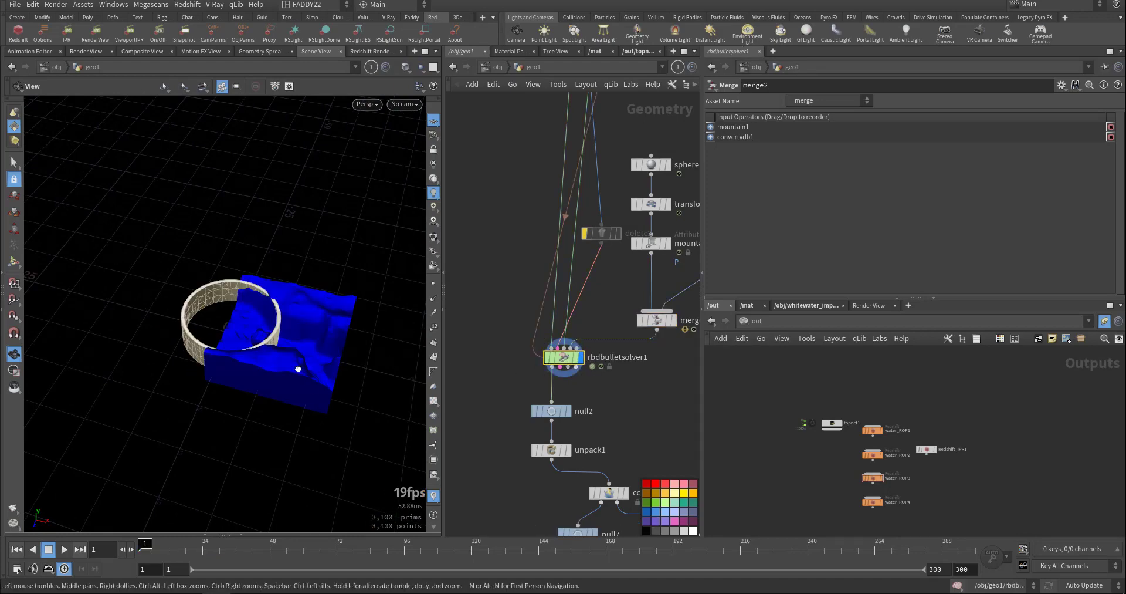
{"action": "middle_click_drag", "start_coordinate": [269, 347], "coordinate": [134, 393]}
{"action": "right_click_drag", "start_coordinate": [135, 393], "coordinate": [100, 393]}
{"action": "middle_click_drag", "start_coordinate": [100, 392], "coordinate": [221, 364]}
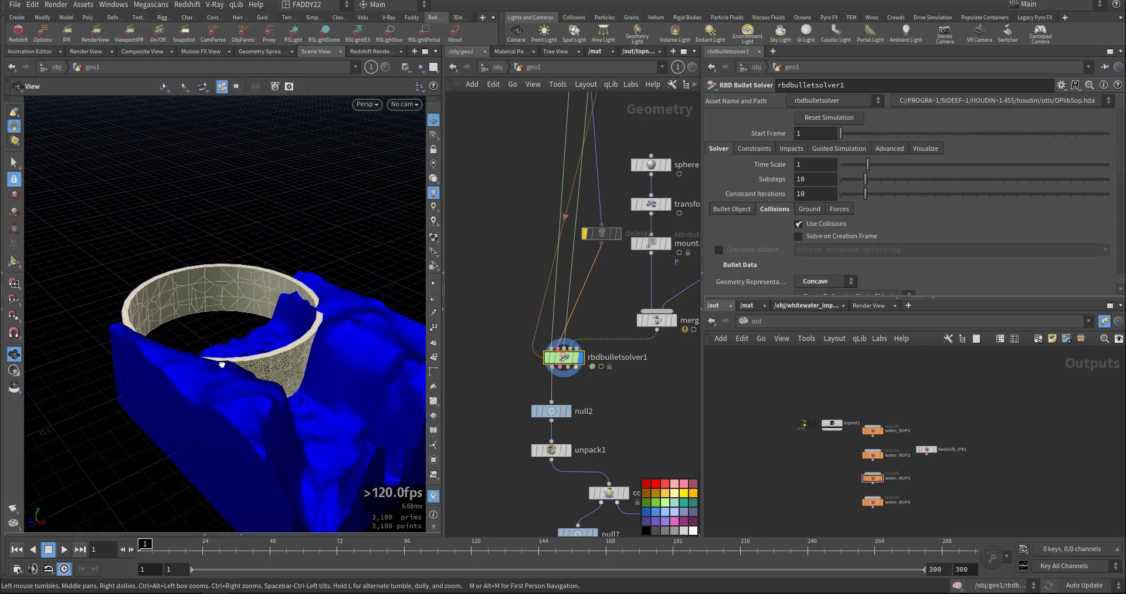
{"action": "left_click_drag", "start_coordinate": [221, 364], "coordinate": [329, 368]}
{"action": "right_click_drag", "start_coordinate": [329, 368], "coordinate": [137, 460]}
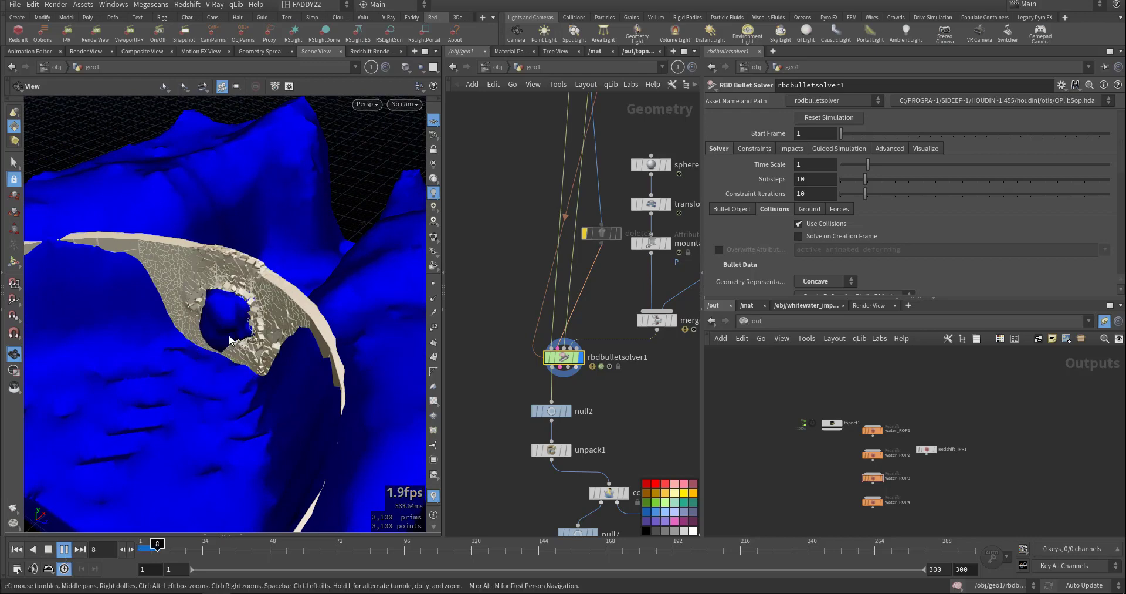
Play the dam-break simulation several times from the first frame to review how the pieces break away and fall
{"action": "left_click", "coordinate": [64, 551]}
{"action": "left_click_drag", "start_coordinate": [152, 375], "coordinate": [120, 355]}
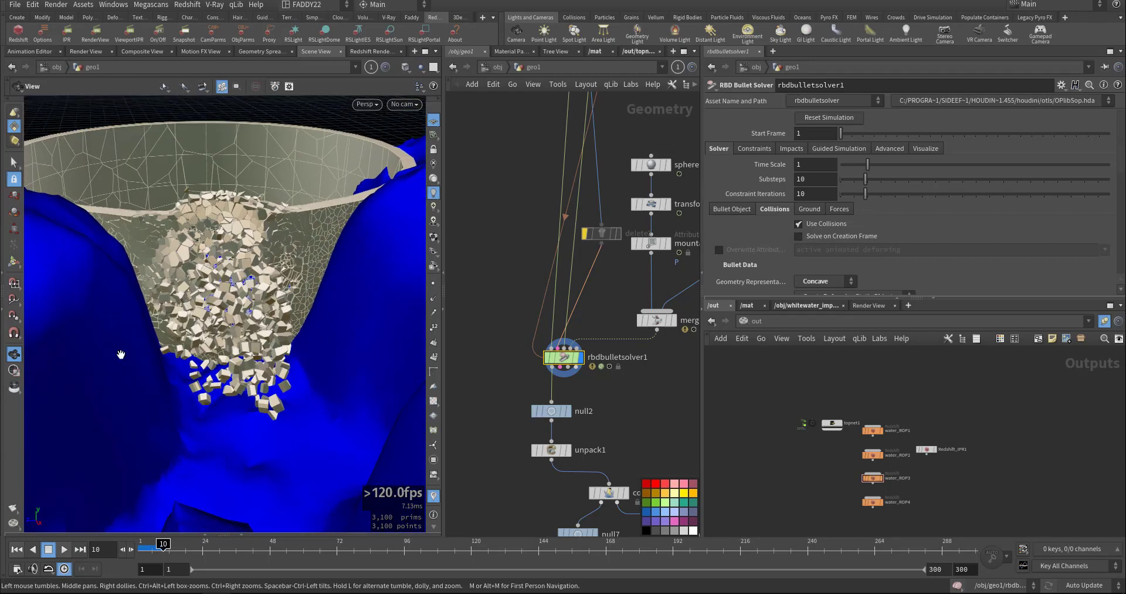
{"action": "left_click", "coordinate": [21, 552]}
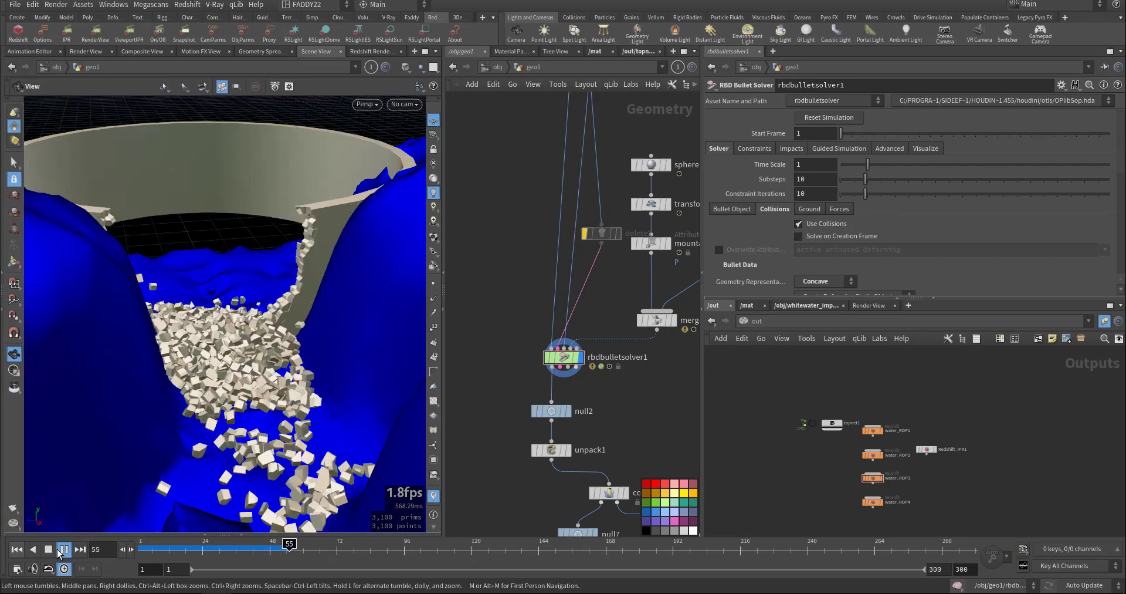
{"action": "left_click", "coordinate": [59, 550]}
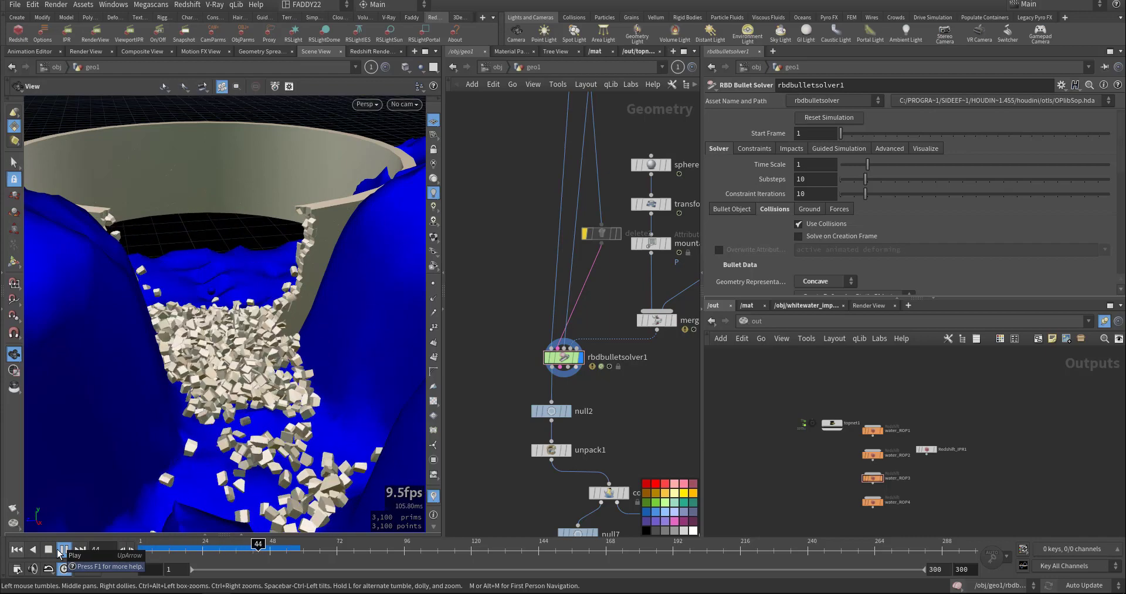
{"action": "left_click", "coordinate": [59, 550]}
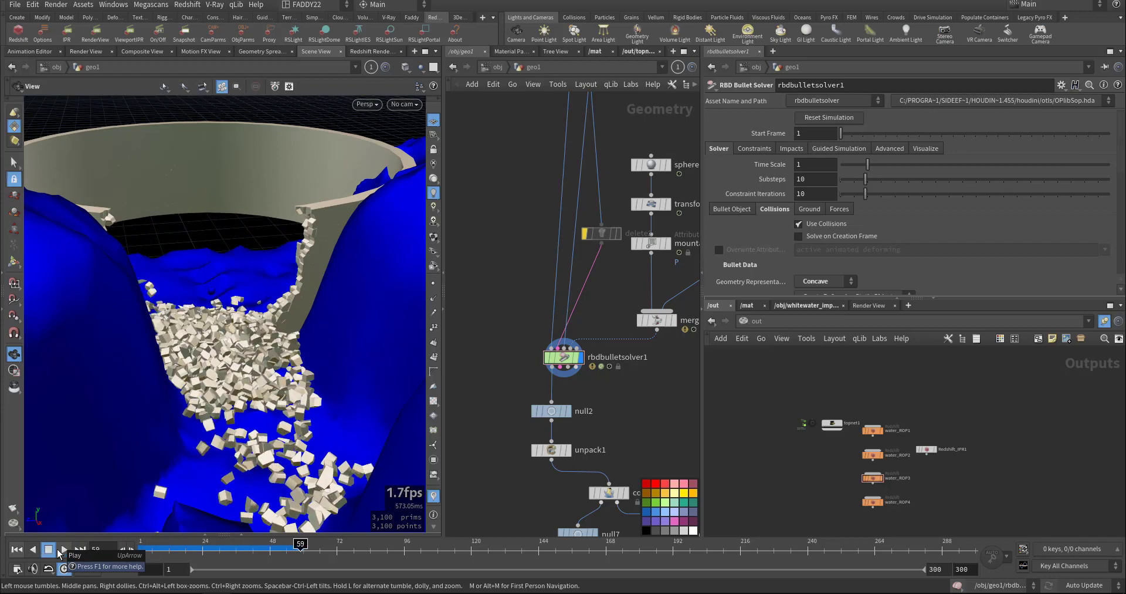
{"action": "left_click", "coordinate": [59, 551]}
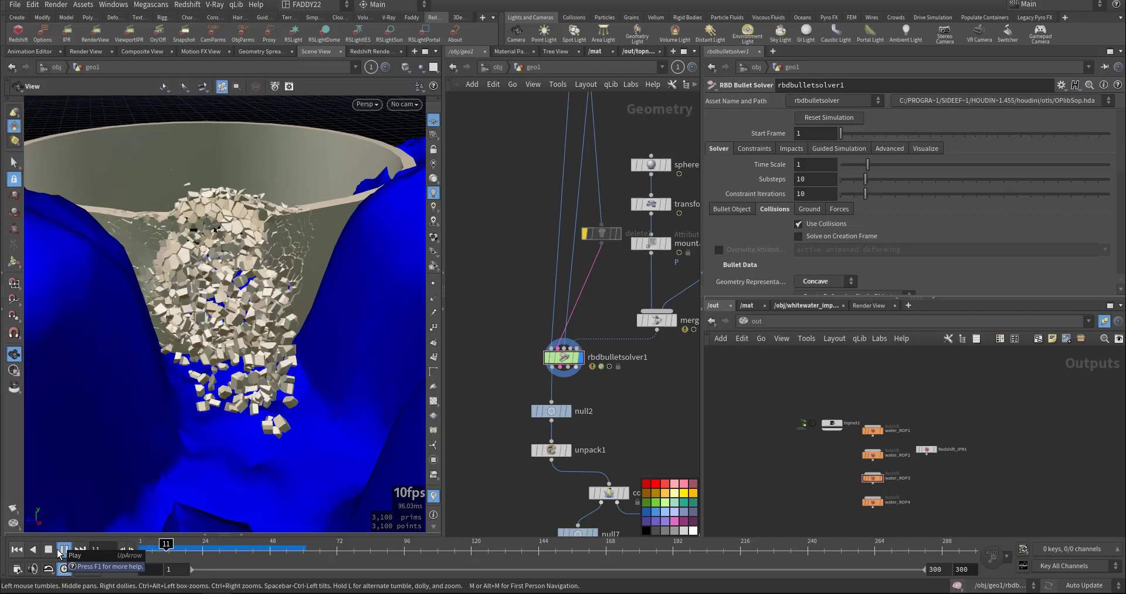
{"action": "left_click", "coordinate": [59, 553]}
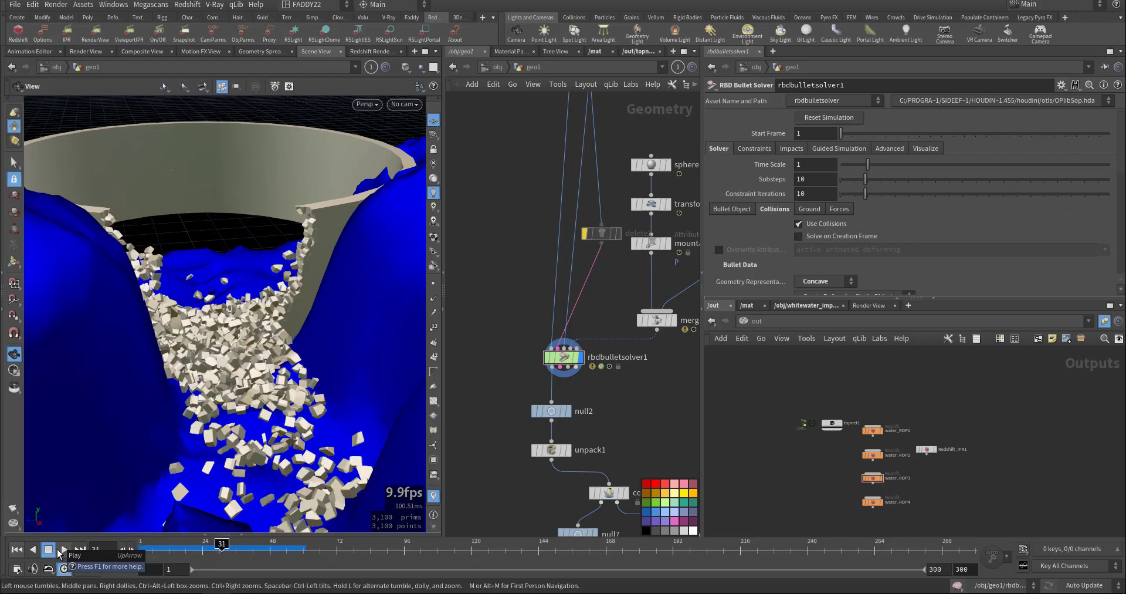
Replay the collapse from a low, close angle, return to the first frame, and view the intact dam from above
{"action": "left_click", "coordinate": [17, 550]}
{"action": "left_click_drag", "start_coordinate": [164, 384], "coordinate": [255, 326]}
{"action": "key", "text": "Up"}
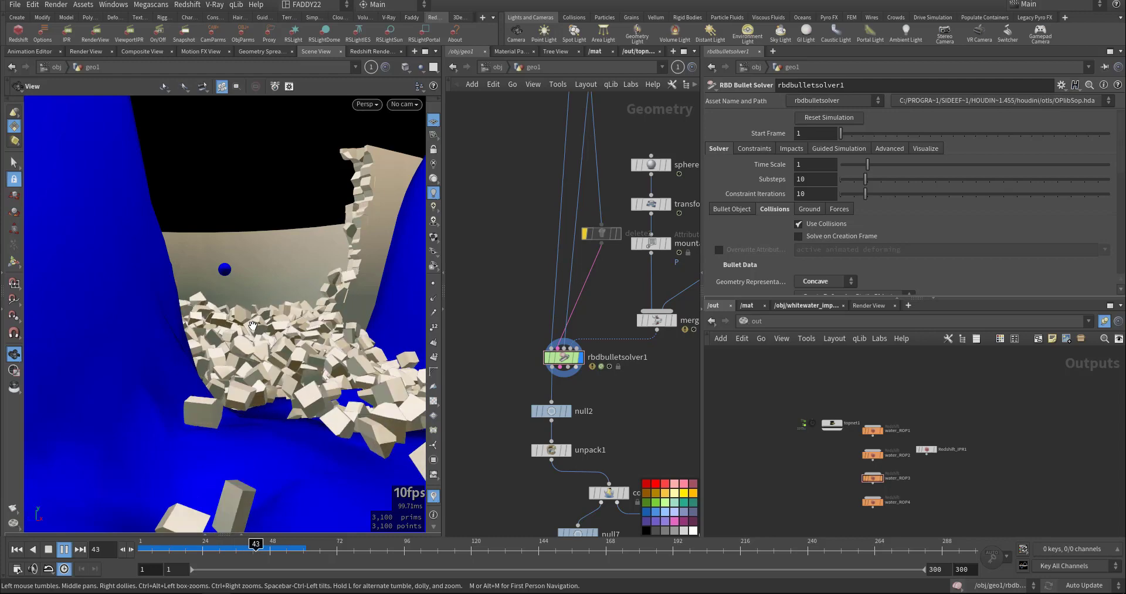
{"action": "key", "text": "ctrl+Up"}
{"action": "left_click_drag", "start_coordinate": [185, 316], "coordinate": [246, 352]}
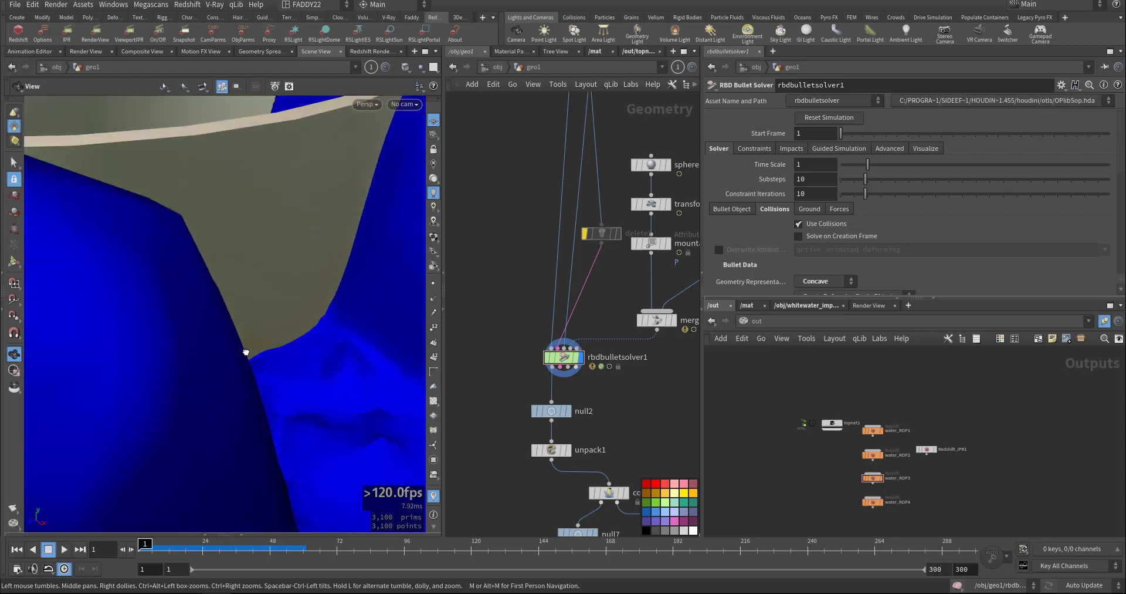
{"action": "right_click_drag", "start_coordinate": [317, 354], "coordinate": [181, 378]}
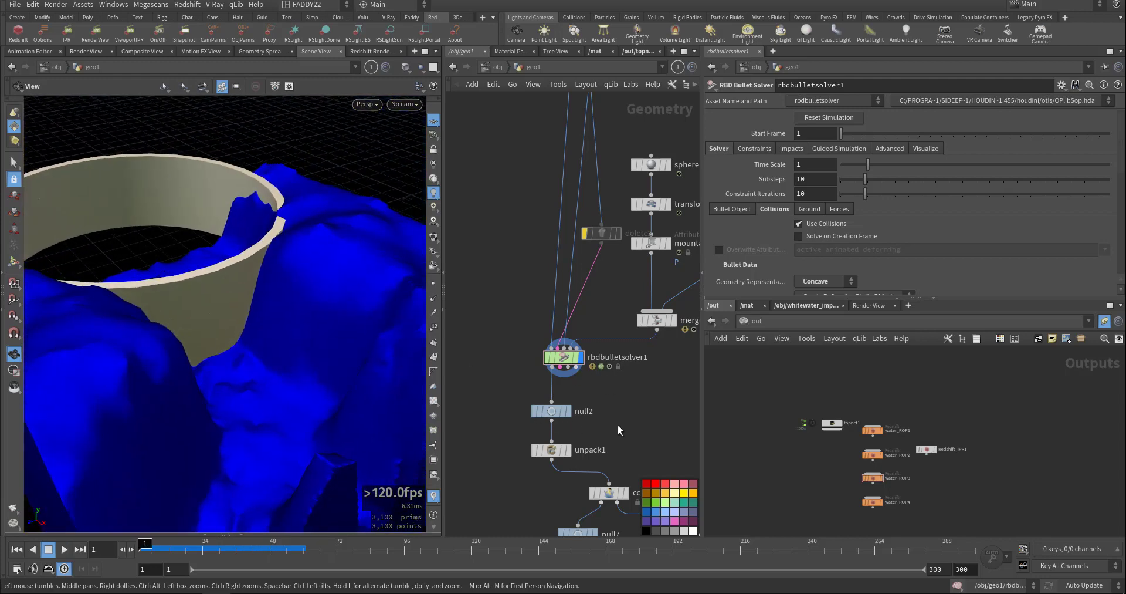
Display and select unpack1 below the Bullet solver to review the unpacked dam pieces
{"action": "middle_click_drag", "start_coordinate": [618, 426], "coordinate": [617, 374]}
{"action": "left_click", "coordinate": [567, 399]}
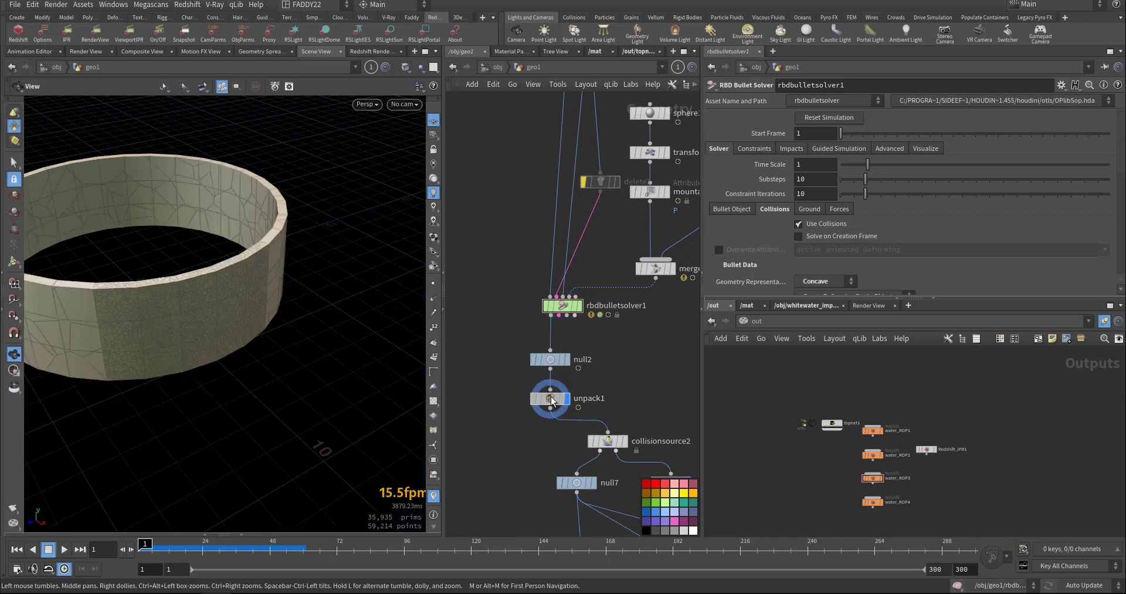
{"action": "left_click", "coordinate": [552, 401]}
Display and select collisionsource2, and review its Geometry and Volume settings
{"action": "middle_click_drag", "start_coordinate": [627, 449], "coordinate": [624, 348]}
{"action": "left_click", "coordinate": [622, 340]}
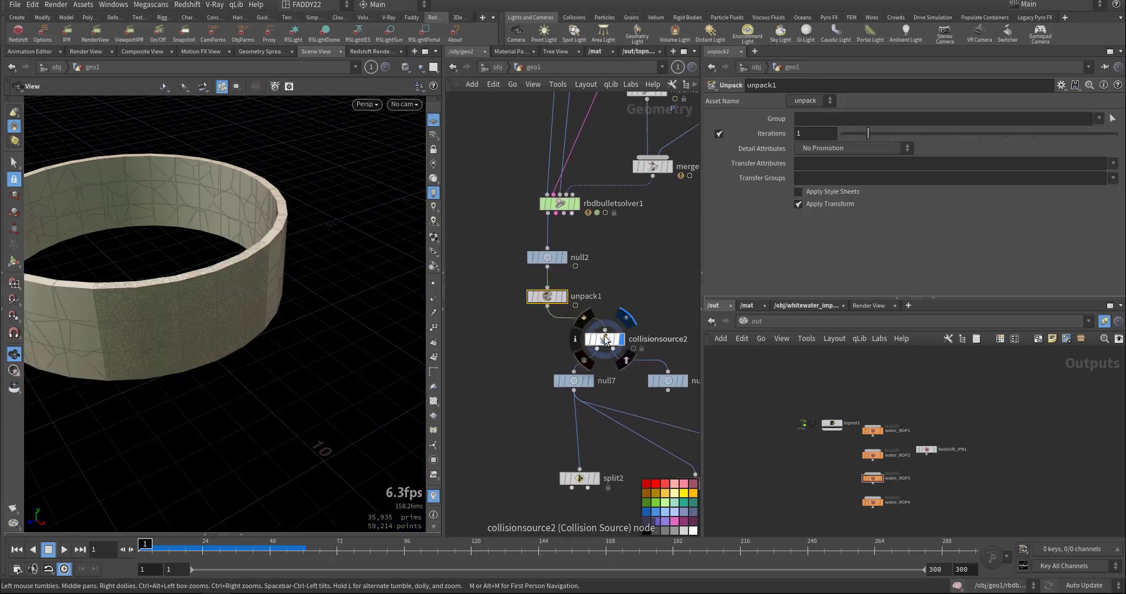
{"action": "left_click", "coordinate": [607, 339]}
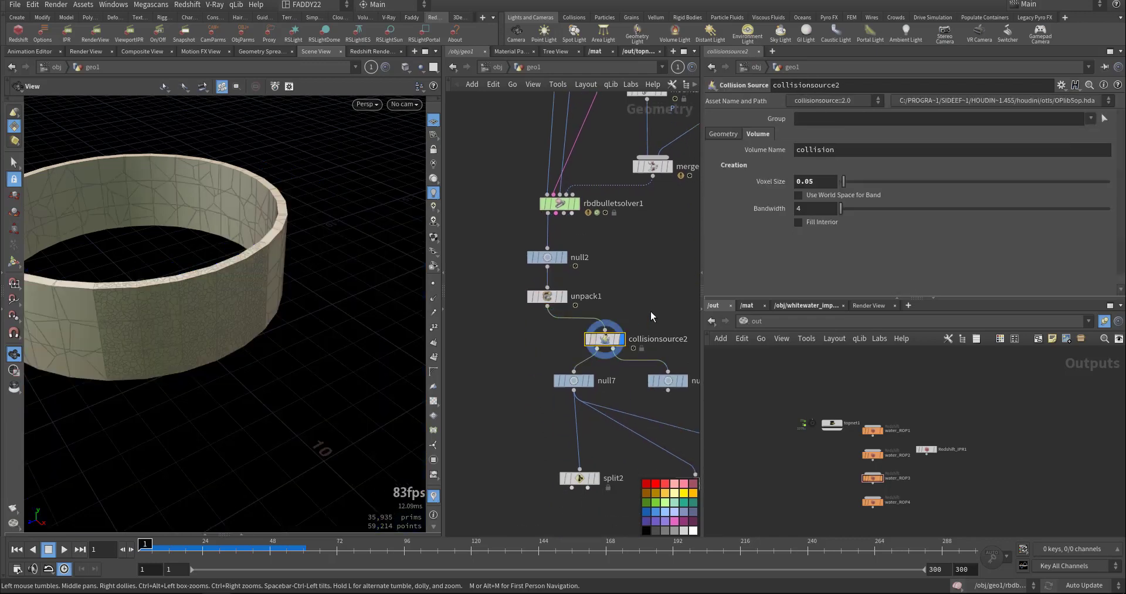
{"action": "middle_click_drag", "start_coordinate": [650, 312], "coordinate": [594, 286]}
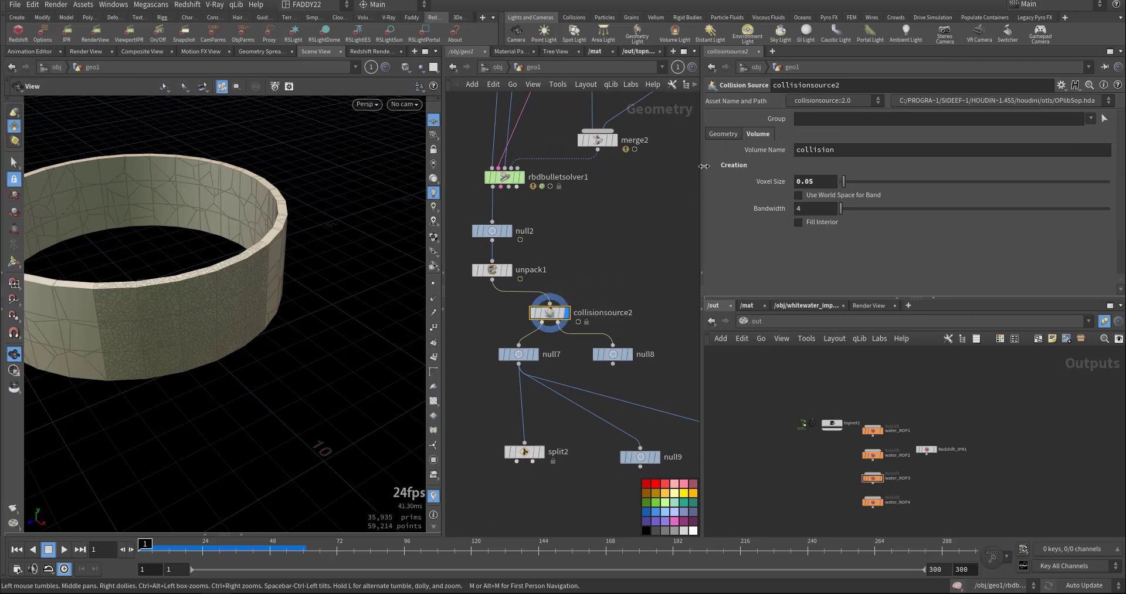
{"action": "left_click", "coordinate": [726, 133]}
{"action": "left_click", "coordinate": [753, 135]}
Display null8 and inspect the dam's collision volume up close
{"action": "middle_click_drag", "start_coordinate": [626, 280], "coordinate": [602, 235]}
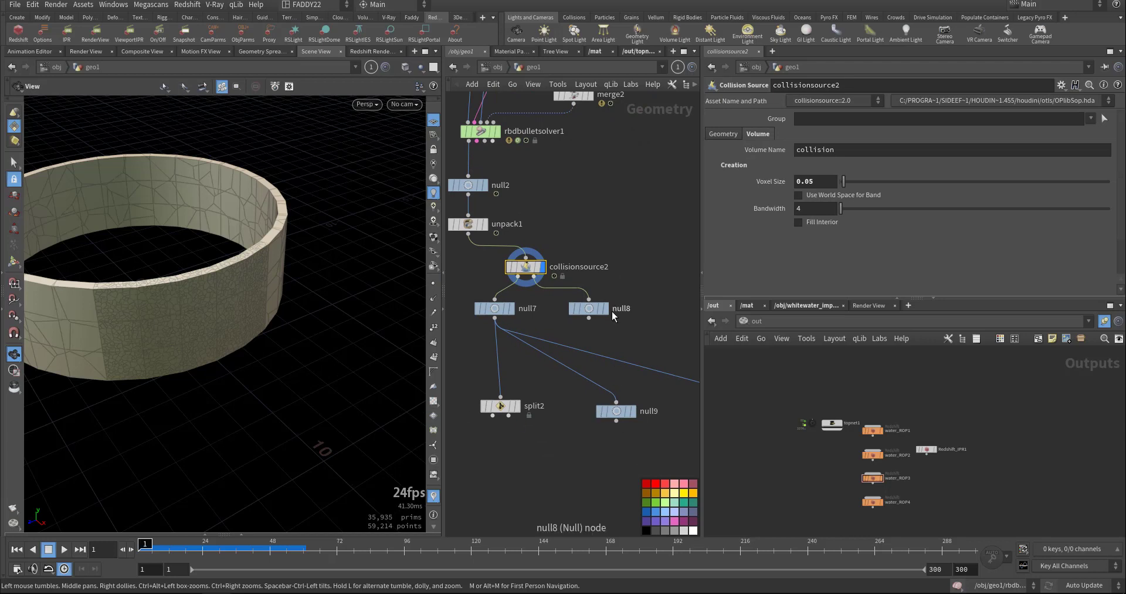
{"action": "left_click", "coordinate": [579, 314]}
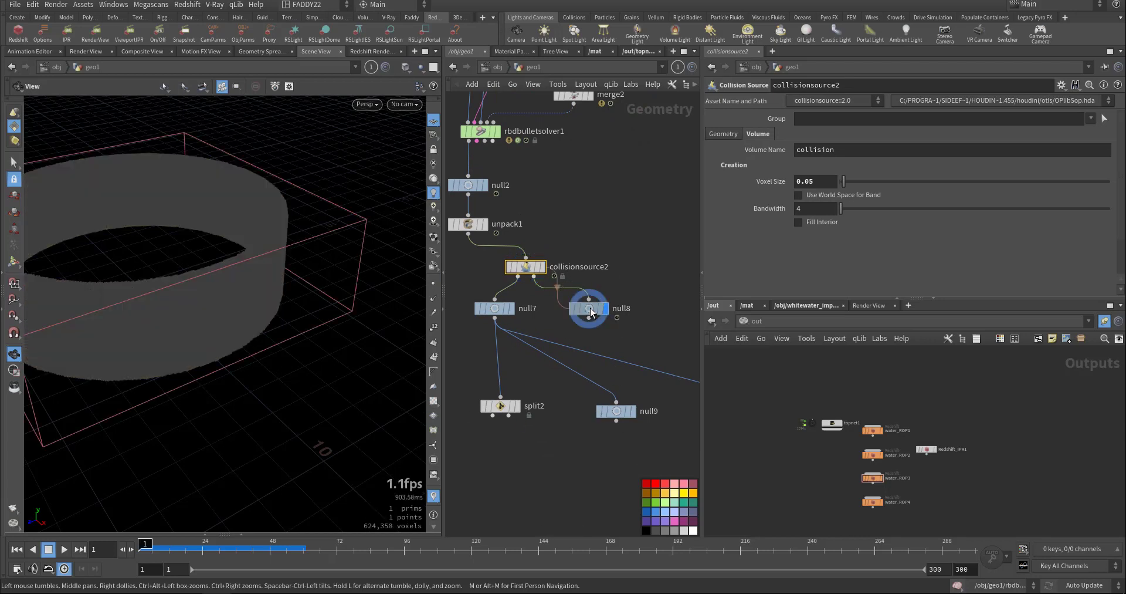
{"action": "left_click_drag", "start_coordinate": [561, 236], "coordinate": [533, 275]}
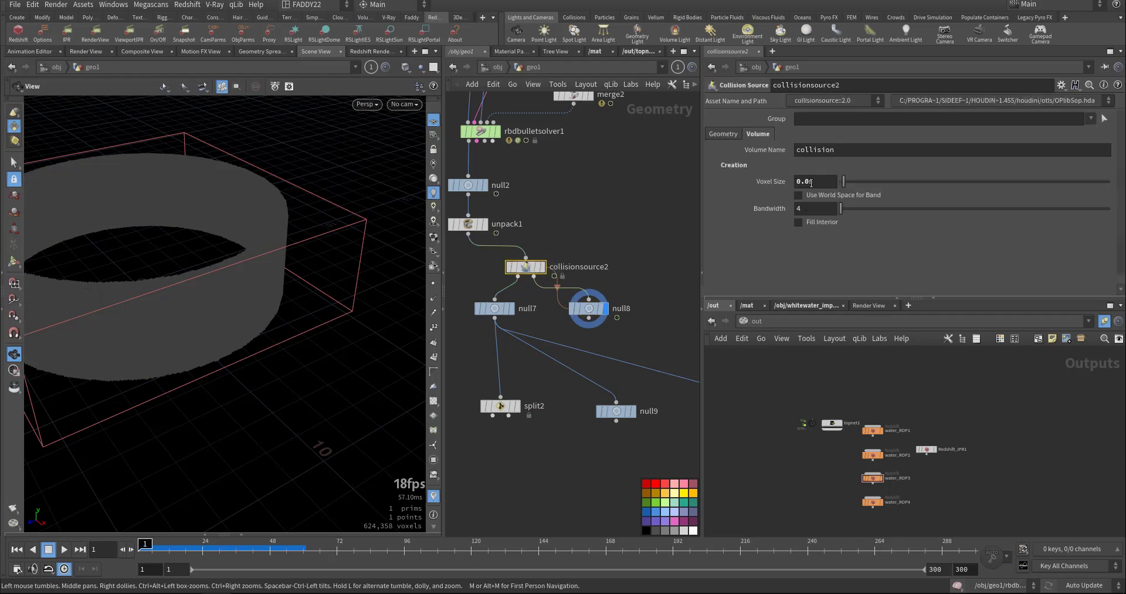
{"action": "scroll", "coordinate": [339, 282], "scroll_direction": "up", "scroll_amount": 5}
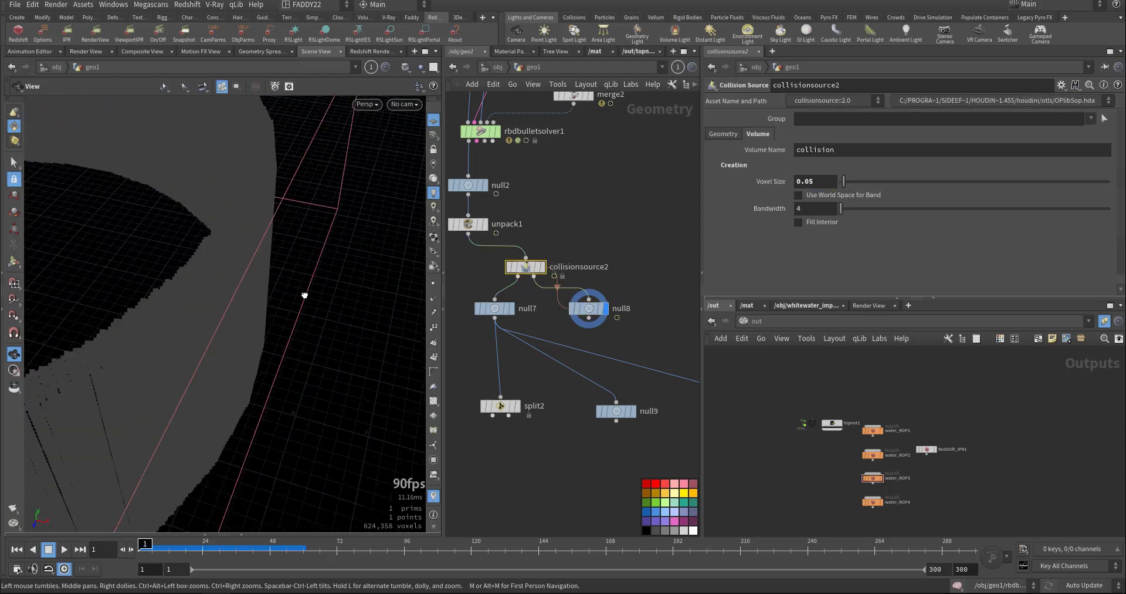
{"action": "left_click_drag", "start_coordinate": [304, 295], "coordinate": [254, 503]}
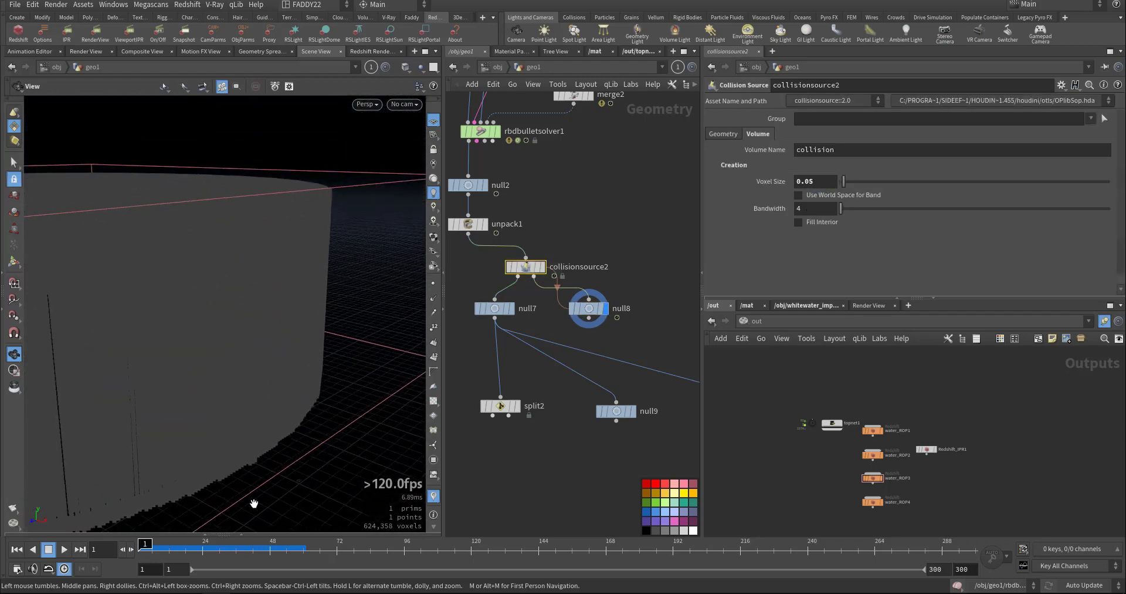
Move to frame 12 and inspect the collision volume of the collapsing dam
{"action": "left_click", "coordinate": [169, 550]}
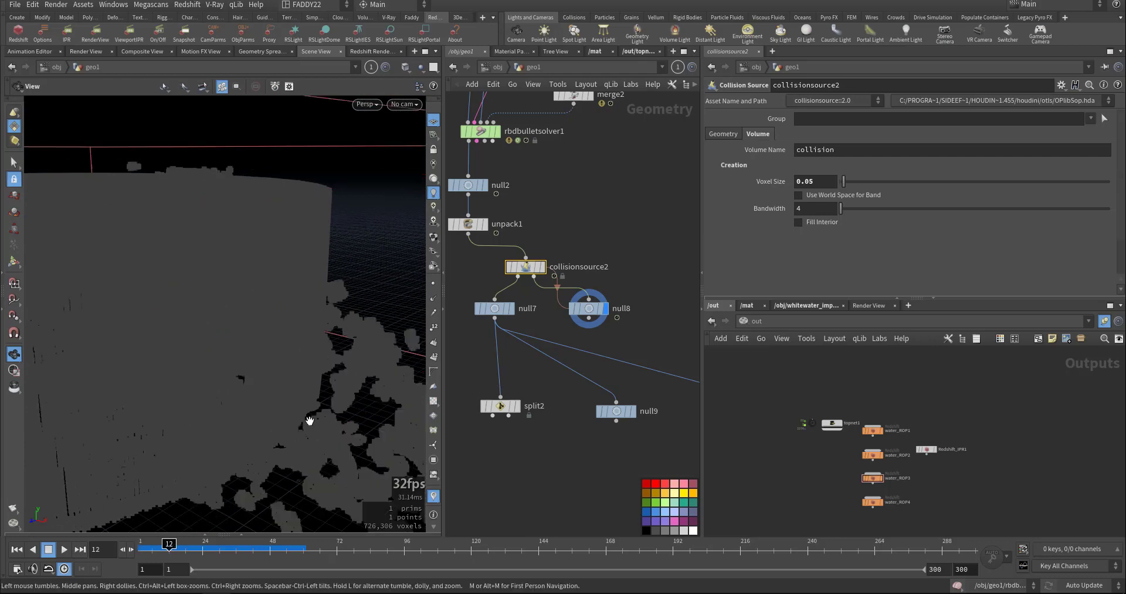
{"action": "left_click_drag", "start_coordinate": [309, 420], "coordinate": [252, 425]}
{"action": "mouse_move", "coordinate": [361, 419]}
{"action": "left_mouse_down"}
{"action": "mouse_move", "coordinate": [129, 471]}
{"action": "mouse_move", "coordinate": [353, 423]}
{"action": "left_mouse_up"}
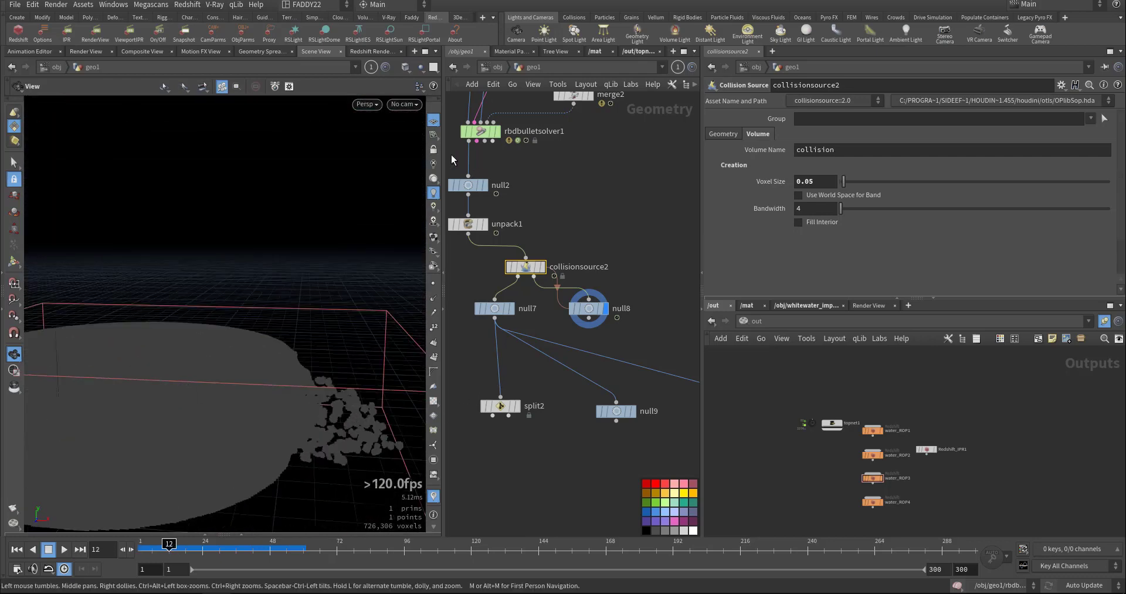
Switch the viewport to headlight-only lighting and inspect the shaded collision volume around the broken pieces
{"action": "left_click", "coordinate": [434, 181]}
{"action": "left_click_drag", "start_coordinate": [369, 241], "coordinate": [244, 375]}
{"action": "right_click_drag", "start_coordinate": [244, 375], "coordinate": [385, 350]}
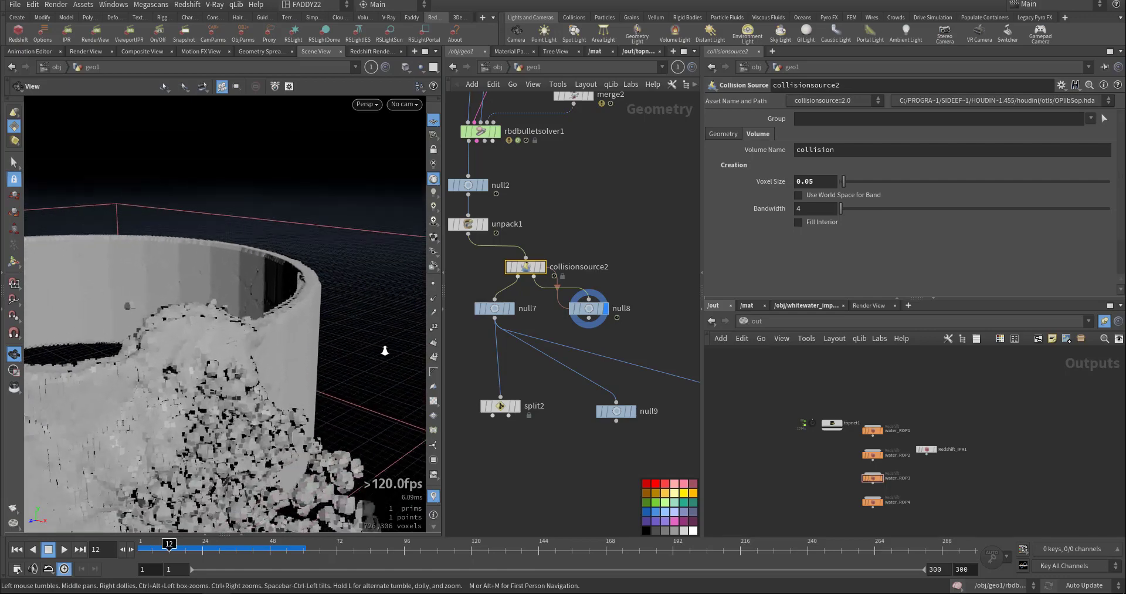
{"action": "mouse_move", "coordinate": [385, 350]}
{"action": "left_mouse_down"}
{"action": "mouse_move", "coordinate": [332, 266]}
{"action": "mouse_move", "coordinate": [237, 330]}
{"action": "left_mouse_up"}
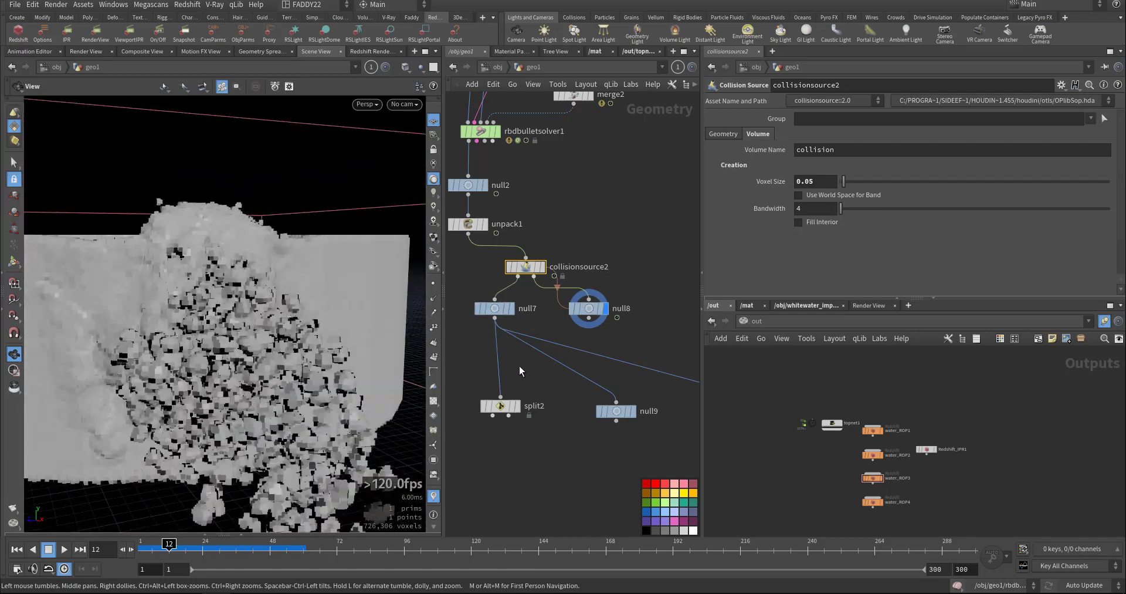
Display null7 to review the fractured collision geometry, and return to the first frame
{"action": "left_click", "coordinate": [512, 308]}
{"action": "middle_click_drag", "start_coordinate": [532, 396], "coordinate": [467, 412]}
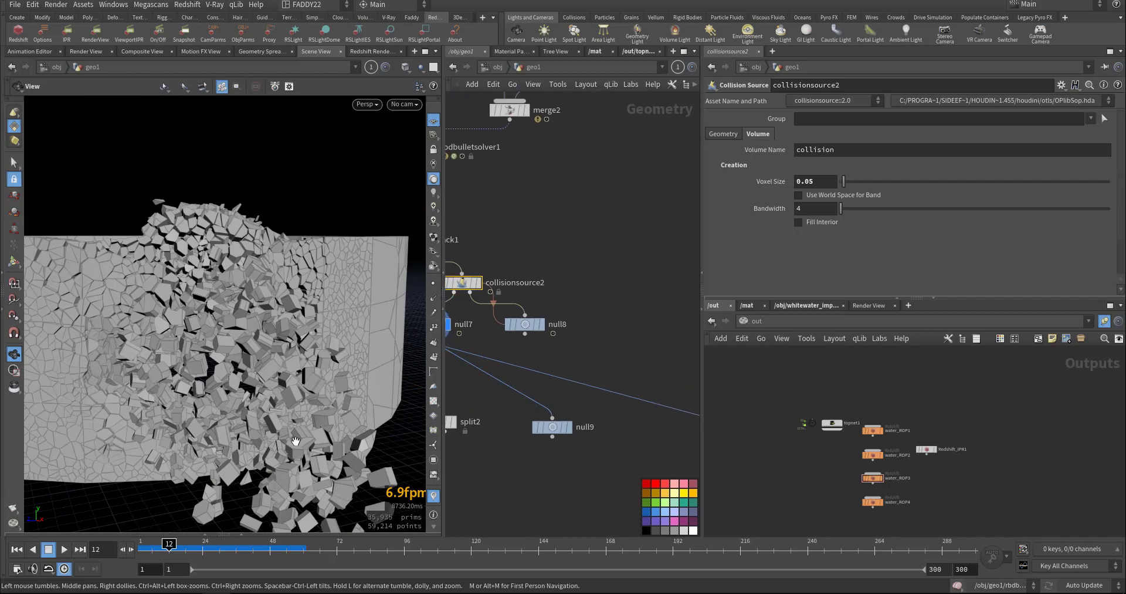
{"action": "left_click", "coordinate": [17, 548]}
Find heightfield1 at the start of the terrain branch, display and select it, and review its grid spacing and size settings
{"action": "scroll", "coordinate": [626, 273], "scroll_direction": "down", "scroll_amount": 5}
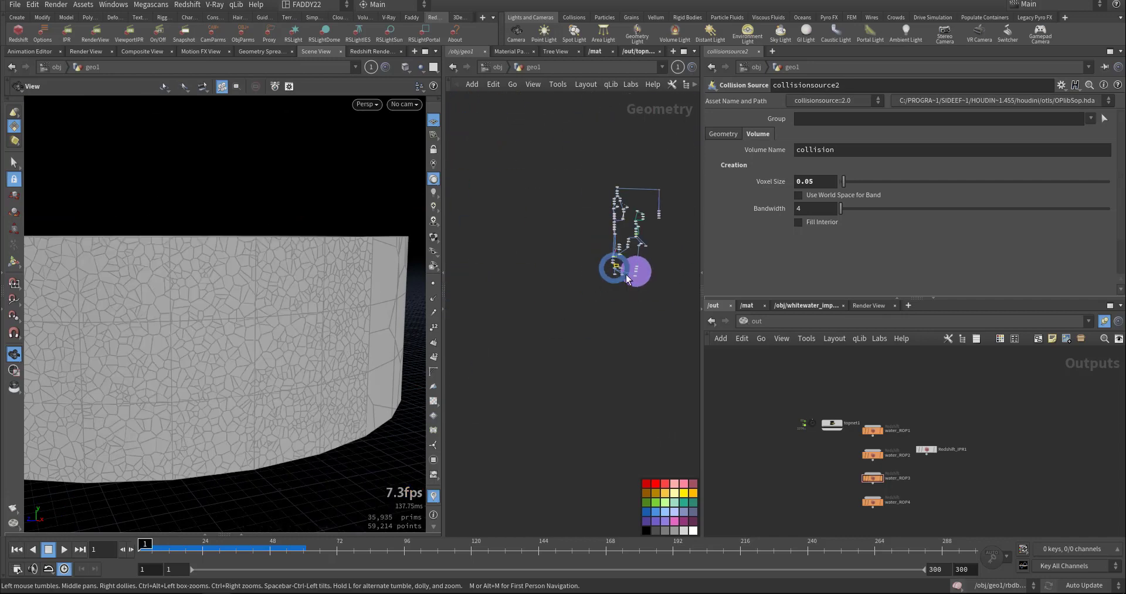
{"action": "scroll", "coordinate": [610, 300], "scroll_direction": "up", "scroll_amount": 5}
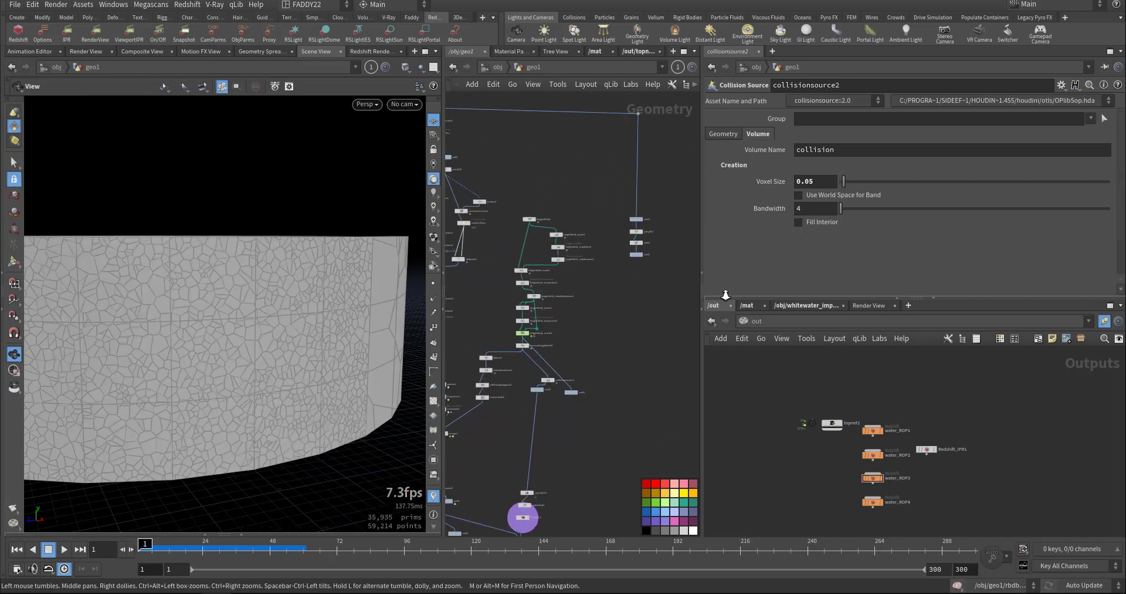
{"action": "scroll", "coordinate": [569, 264], "scroll_direction": "up", "scroll_amount": 5}
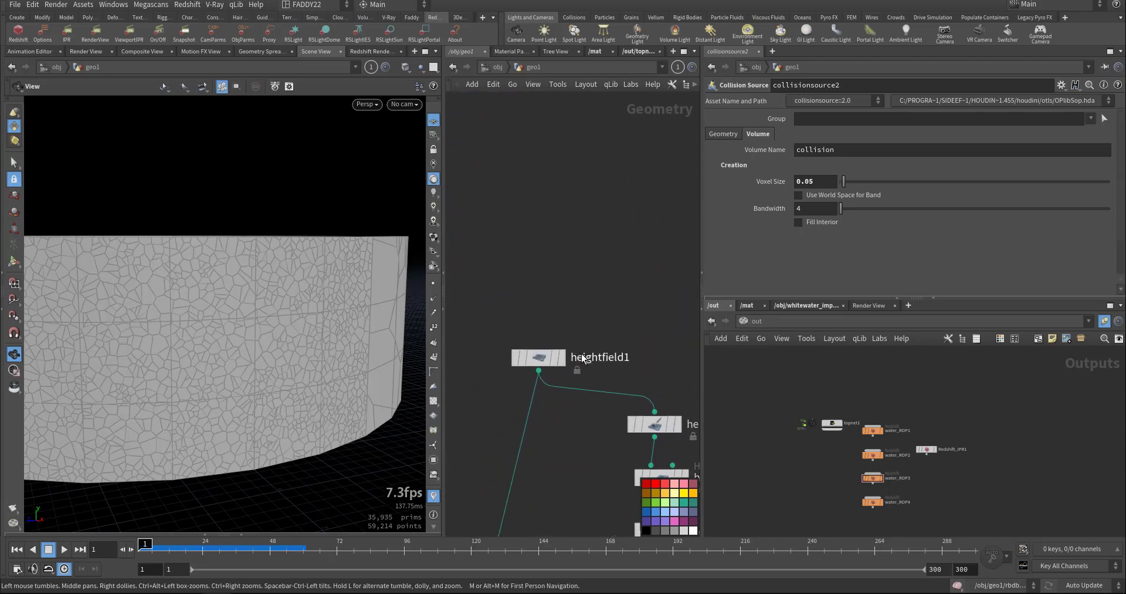
{"action": "left_click", "coordinate": [562, 358]}
{"action": "left_click", "coordinate": [520, 358]}
{"action": "left_click_drag", "start_coordinate": [347, 332], "coordinate": [294, 395]}
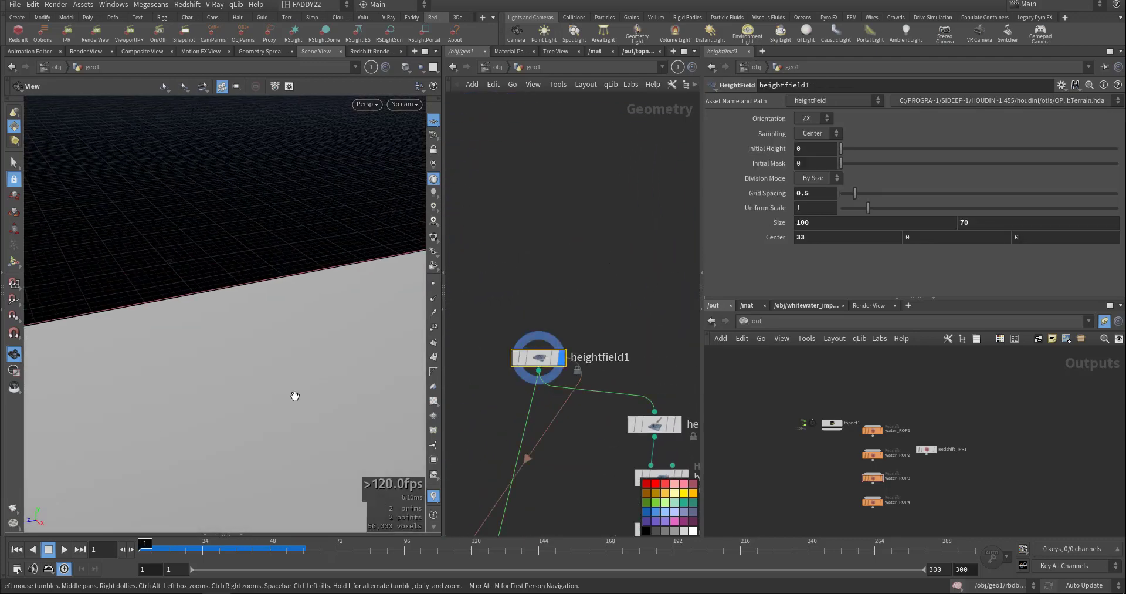
{"action": "scroll", "coordinate": [302, 394], "scroll_direction": "down", "scroll_amount": 5}
In the dam branch, template split1 and then damactive so the complete dam shows as a reference over the height field
{"action": "middle_click_drag", "start_coordinate": [515, 308], "coordinate": [651, 304]}
{"action": "middle_click_drag", "start_coordinate": [525, 336], "coordinate": [618, 353]}
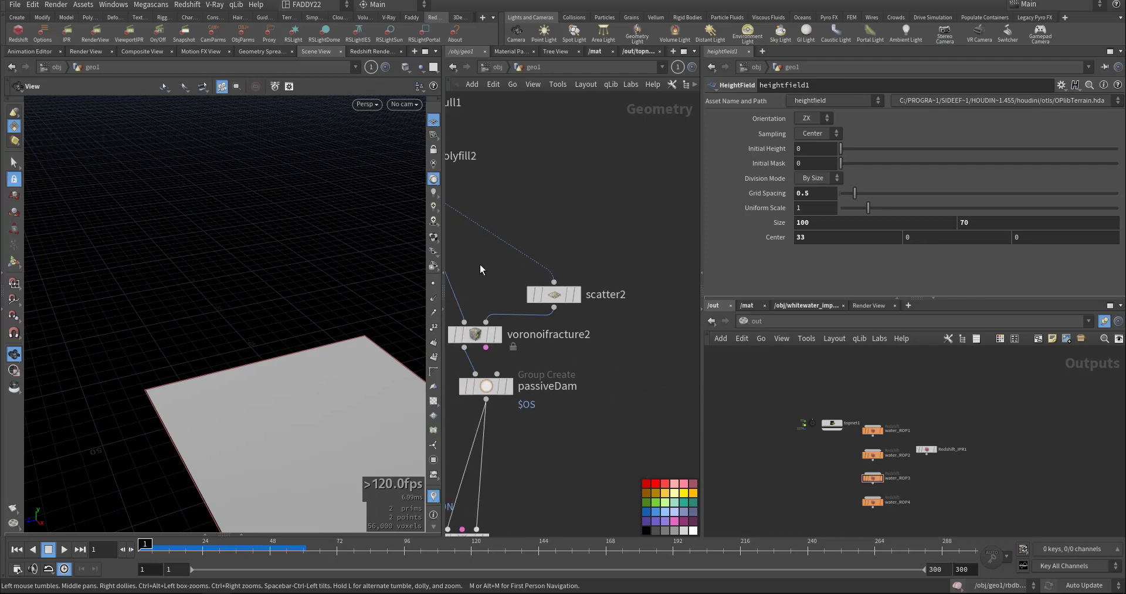
{"action": "middle_click_drag", "start_coordinate": [479, 268], "coordinate": [587, 346]}
{"action": "middle_click_drag", "start_coordinate": [534, 260], "coordinate": [619, 324]}
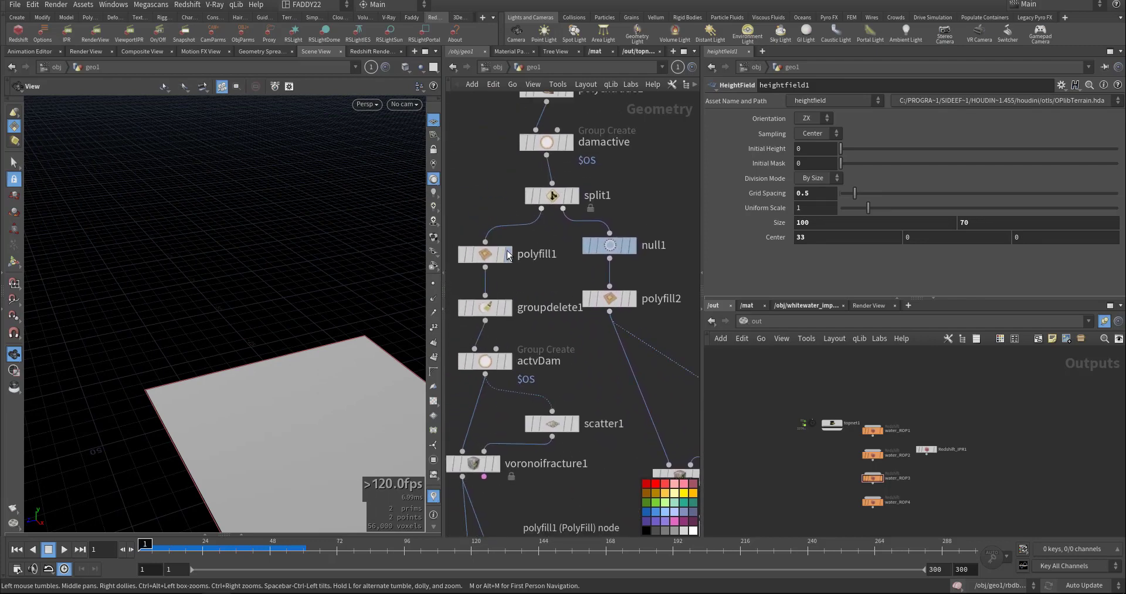
{"action": "left_click", "coordinate": [569, 198]}
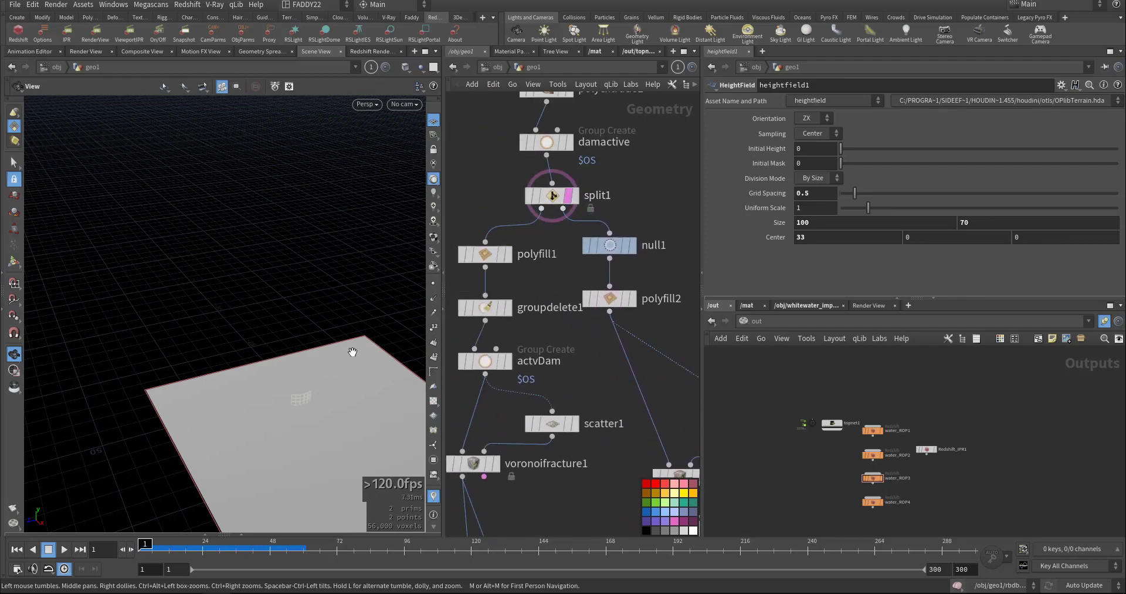
{"action": "middle_click_drag", "start_coordinate": [424, 293], "coordinate": [402, 278]}
{"action": "left_click", "coordinate": [563, 142]}
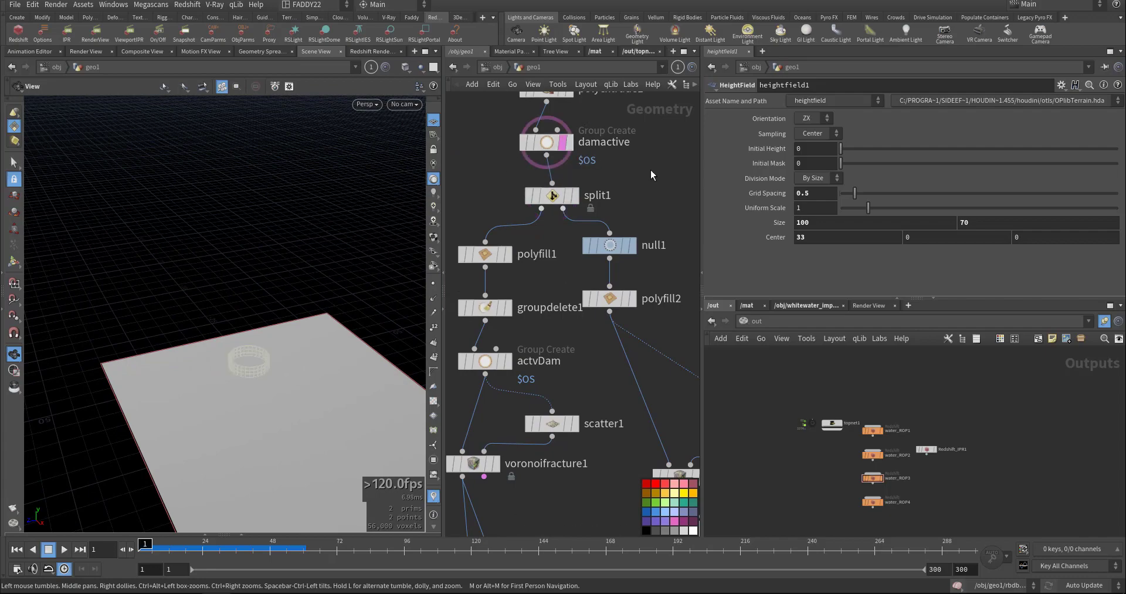
Compare the templated dam with the extent of the height field from a wider view, and head back toward the terrain nodes
{"action": "middle_click_drag", "start_coordinate": [651, 174], "coordinate": [641, 230]}
{"action": "right_click_drag", "start_coordinate": [211, 371], "coordinate": [383, 347]}
{"action": "left_click_drag", "start_coordinate": [382, 347], "coordinate": [335, 352]}
{"action": "right_click_drag", "start_coordinate": [336, 352], "coordinate": [282, 407]}
{"action": "scroll", "coordinate": [282, 408], "scroll_direction": "down", "scroll_amount": 3}
{"action": "middle_click_drag", "start_coordinate": [688, 340], "coordinate": [501, 300]}
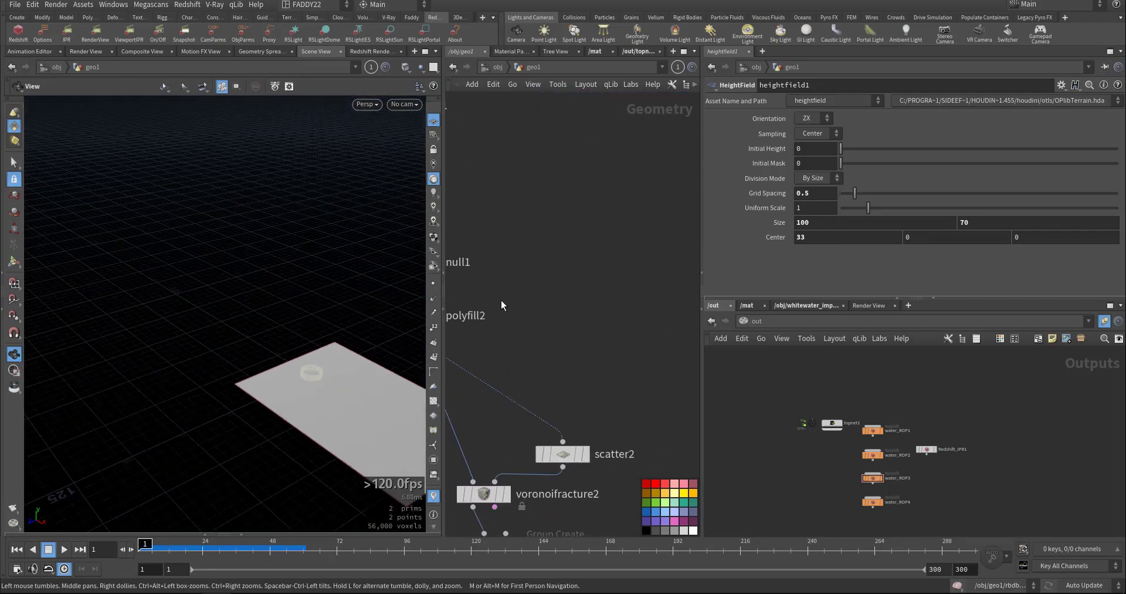
Return to heightfield1 in the network and frame the whole height field with the templated dam
{"action": "mouse_move", "coordinate": [656, 365]}
{"action": "middle_mouse_down"}
{"action": "mouse_move", "coordinate": [569, 262]}
{"action": "mouse_move", "coordinate": [572, 249]}
{"action": "middle_mouse_up"}
{"action": "mouse_move", "coordinate": [637, 325]}
{"action": "middle_mouse_down"}
{"action": "mouse_move", "coordinate": [624, 288]}
{"action": "mouse_move", "coordinate": [523, 259]}
{"action": "middle_mouse_up"}
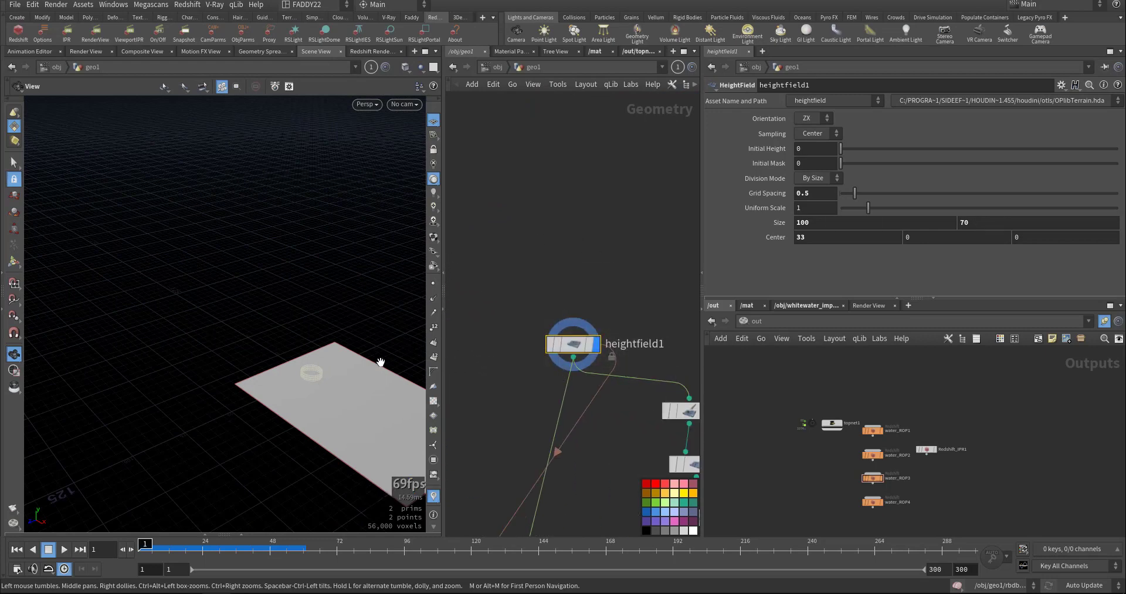
{"action": "middle_click_drag", "start_coordinate": [380, 362], "coordinate": [234, 303]}
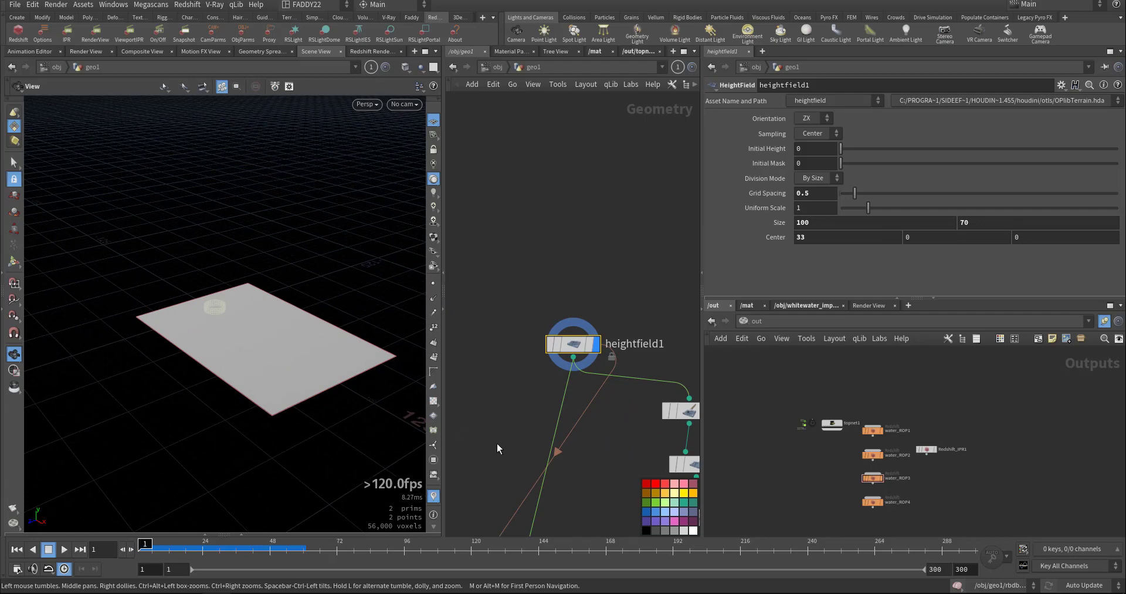
{"action": "middle_click_drag", "start_coordinate": [497, 448], "coordinate": [470, 370]}
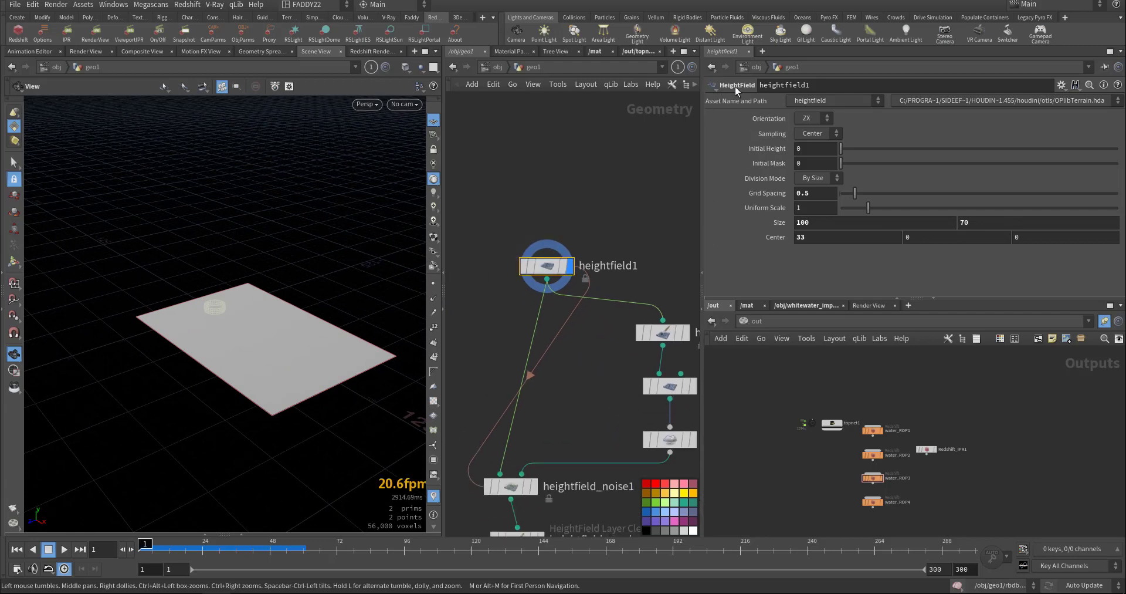
Display and select heightfield_paint1, and view its painted mask up close around the dam
{"action": "mouse_move", "coordinate": [592, 377]}
{"action": "middle_mouse_down"}
{"action": "mouse_move", "coordinate": [551, 332]}
{"action": "mouse_move", "coordinate": [467, 319]}
{"action": "mouse_move", "coordinate": [481, 320]}
{"action": "middle_mouse_up"}
{"action": "scroll", "coordinate": [592, 310], "scroll_direction": "up", "scroll_amount": 1}
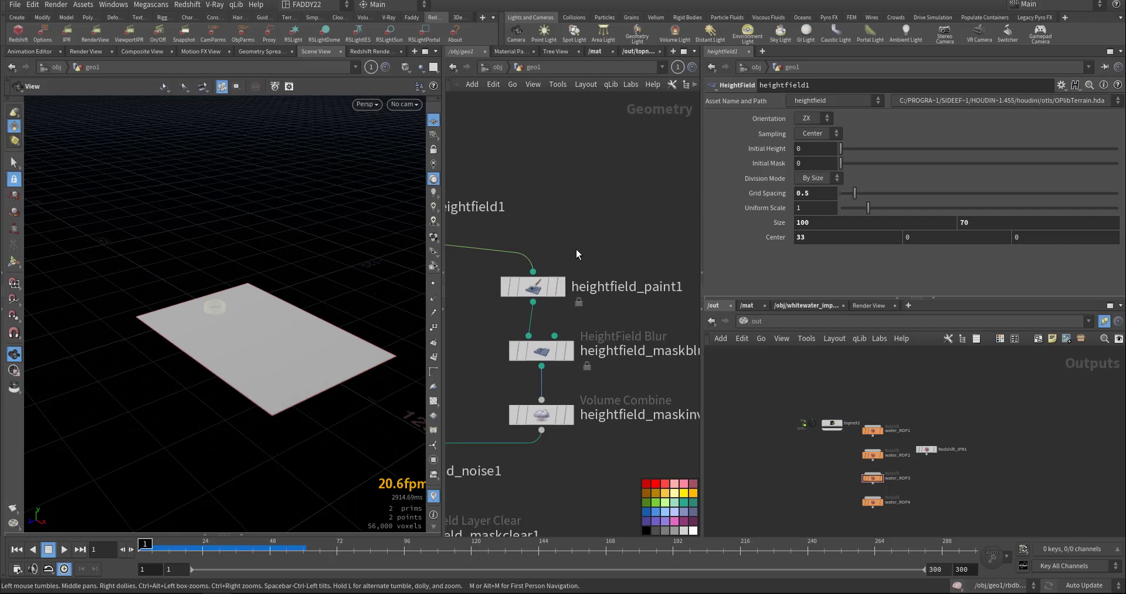
{"action": "left_click", "coordinate": [561, 286]}
{"action": "left_click", "coordinate": [541, 292]}
{"action": "right_click_drag", "start_coordinate": [224, 328], "coordinate": [405, 305]}
{"action": "left_click_drag", "start_coordinate": [294, 288], "coordinate": [371, 355]}
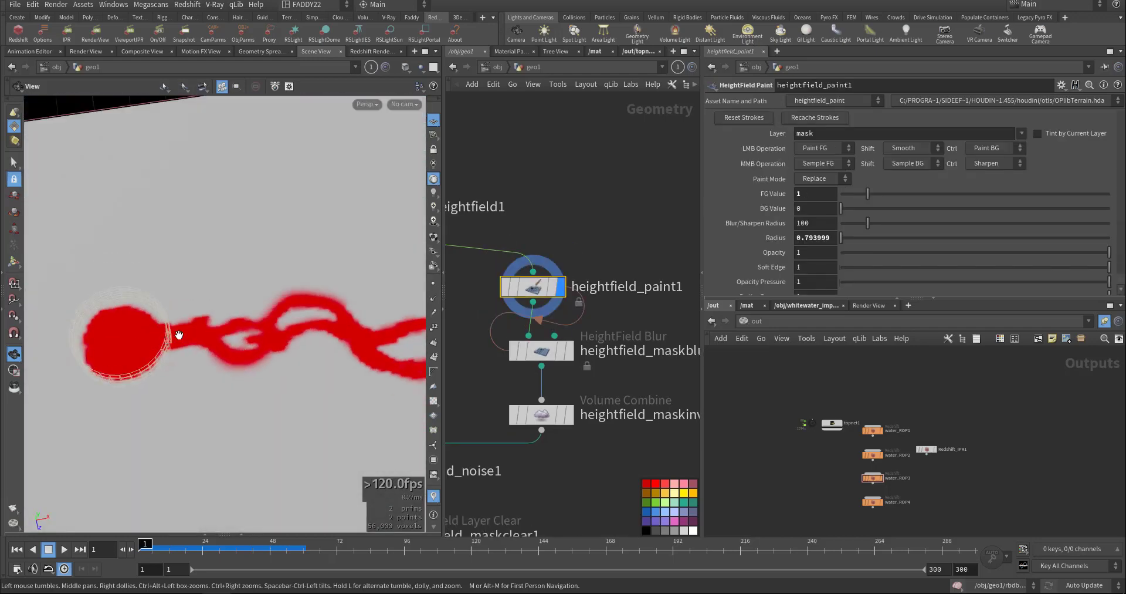
Examine the painted river mask along its full length, from the dam basin to the end of the channel
{"action": "middle_click_drag", "start_coordinate": [179, 335], "coordinate": [157, 329]}
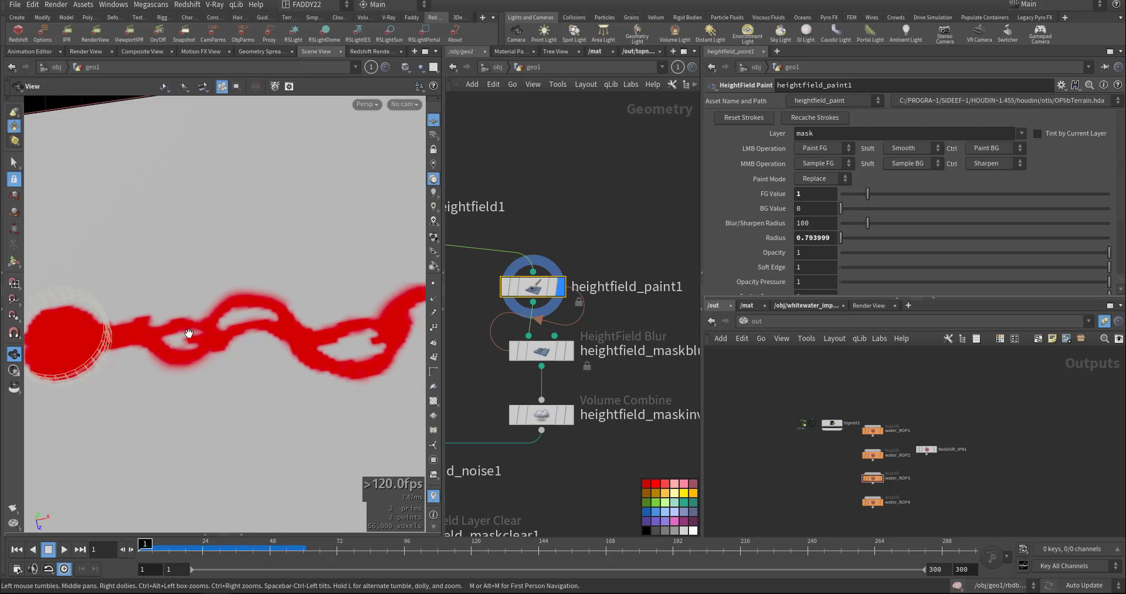
{"action": "middle_click_drag", "start_coordinate": [360, 338], "coordinate": [220, 382]}
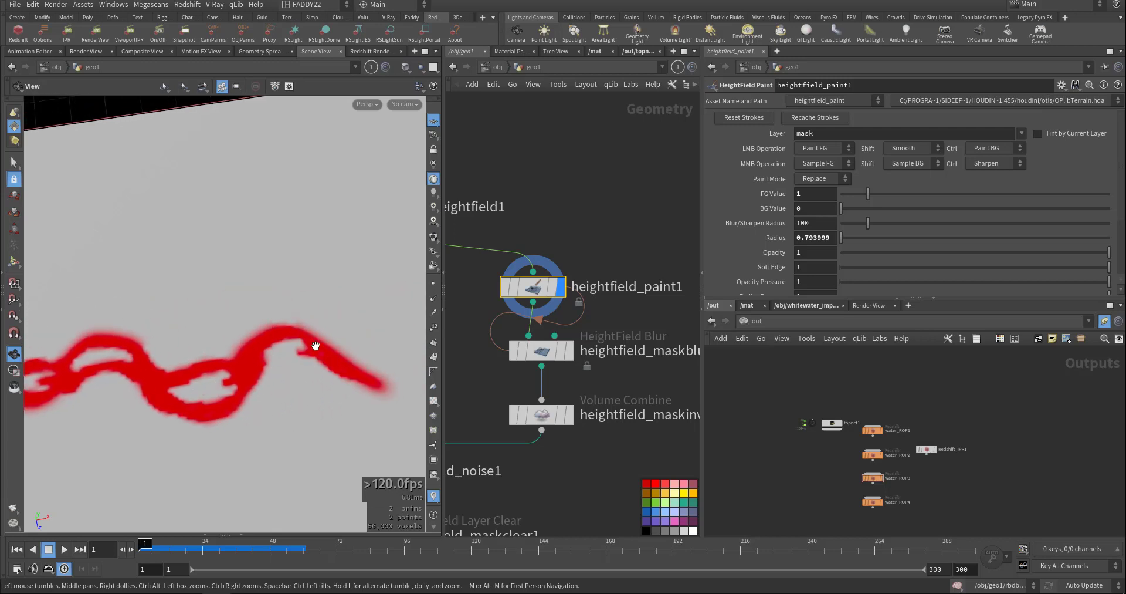
{"action": "right_click_drag", "start_coordinate": [197, 387], "coordinate": [308, 377]}
{"action": "middle_click_drag", "start_coordinate": [160, 395], "coordinate": [311, 375]}
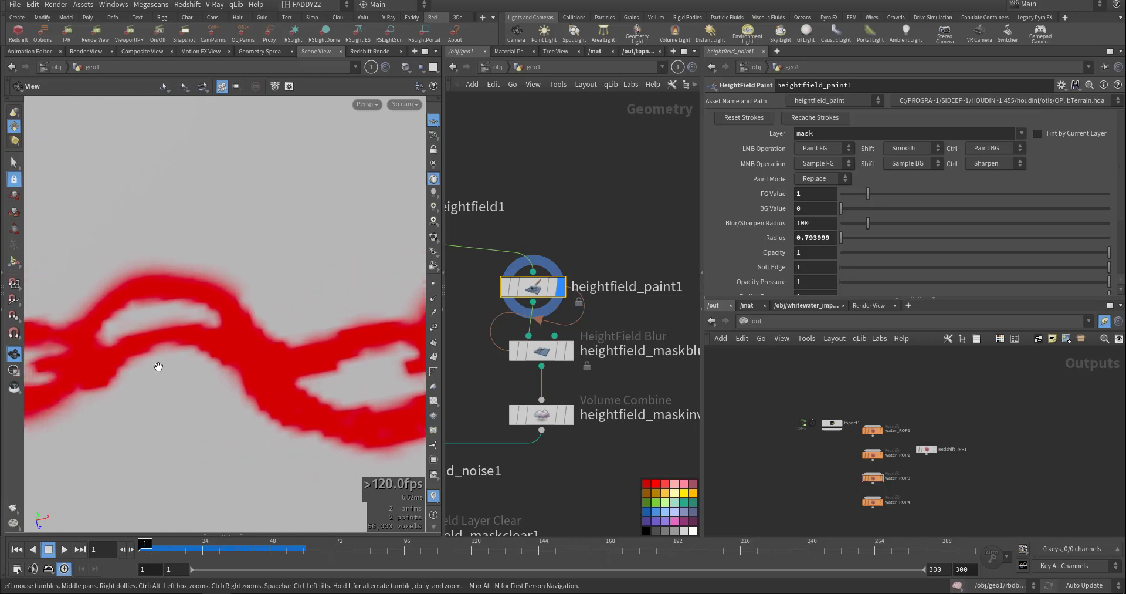
{"action": "mouse_move", "coordinate": [79, 378]}
{"action": "middle_mouse_down"}
{"action": "mouse_move", "coordinate": [322, 351]}
{"action": "mouse_move", "coordinate": [192, 347]}
{"action": "middle_mouse_up"}
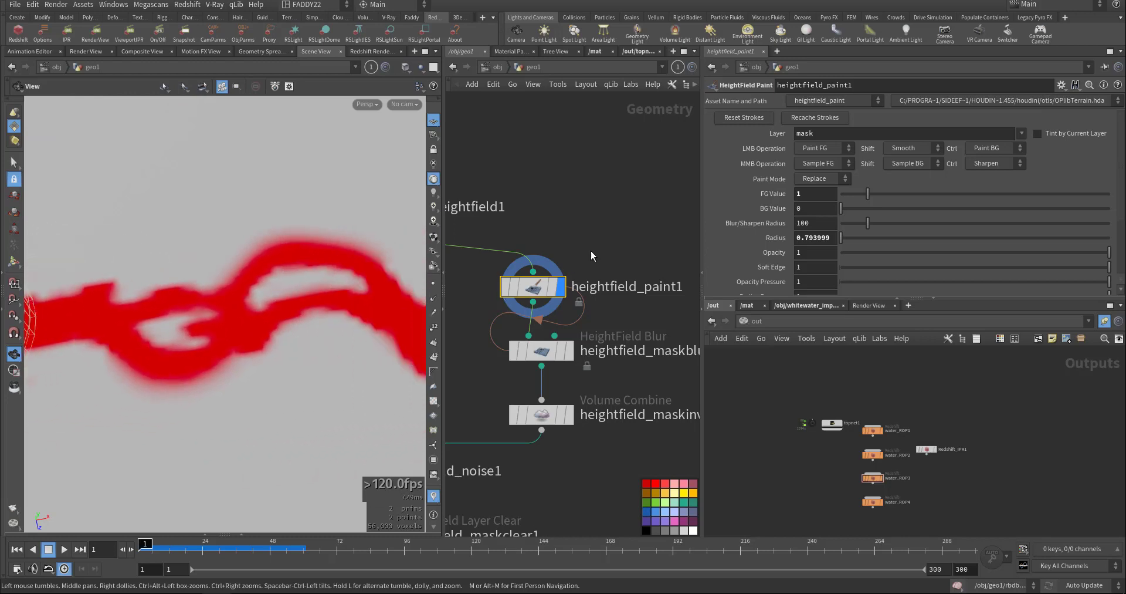
Display and select heightfield_maskblur1, and compare its blurred mask with the output of heightfield_paint1
{"action": "middle_click_drag", "start_coordinate": [630, 236], "coordinate": [645, 171]}
{"action": "middle_click_drag", "start_coordinate": [671, 247], "coordinate": [664, 222]}
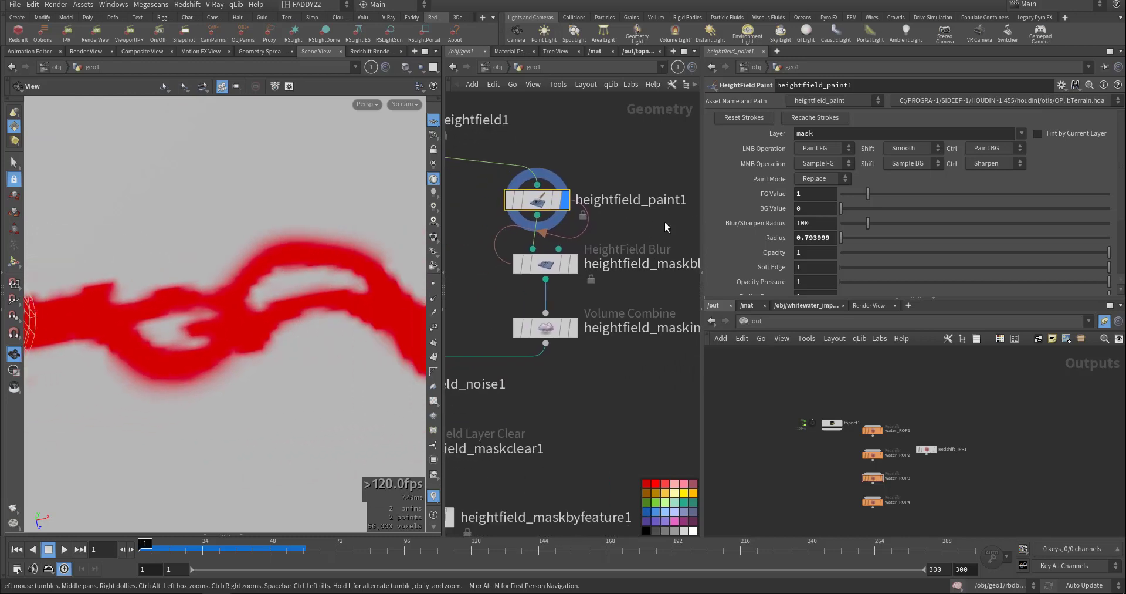
{"action": "left_click", "coordinate": [573, 264]}
{"action": "left_click", "coordinate": [559, 263]}
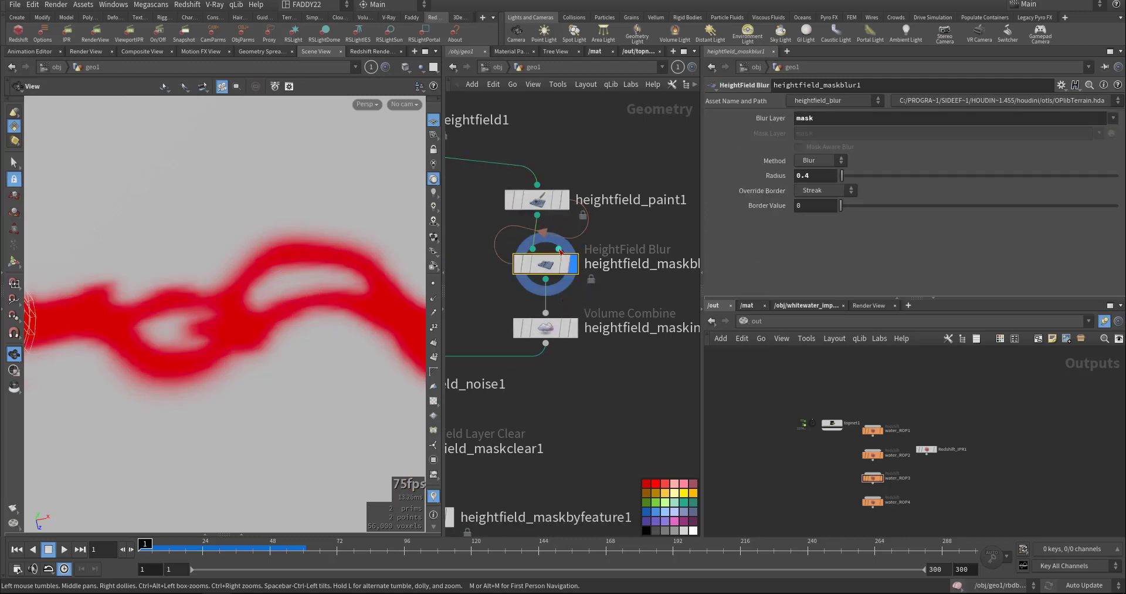
{"action": "left_click", "coordinate": [565, 200]}
{"action": "left_click", "coordinate": [573, 265]}
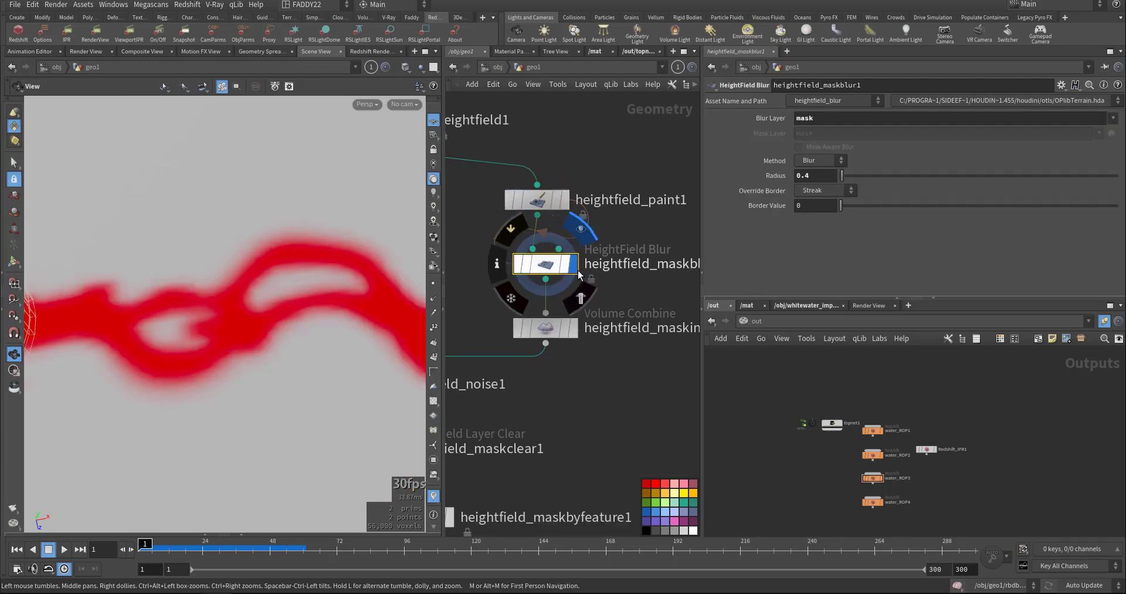
Display and select heightfield_maskinvert1, and view the inverted mask across the terrain
{"action": "mouse_move", "coordinate": [612, 359]}
{"action": "middle_mouse_down"}
{"action": "mouse_move", "coordinate": [562, 351]}
{"action": "mouse_move", "coordinate": [618, 350]}
{"action": "middle_mouse_up"}
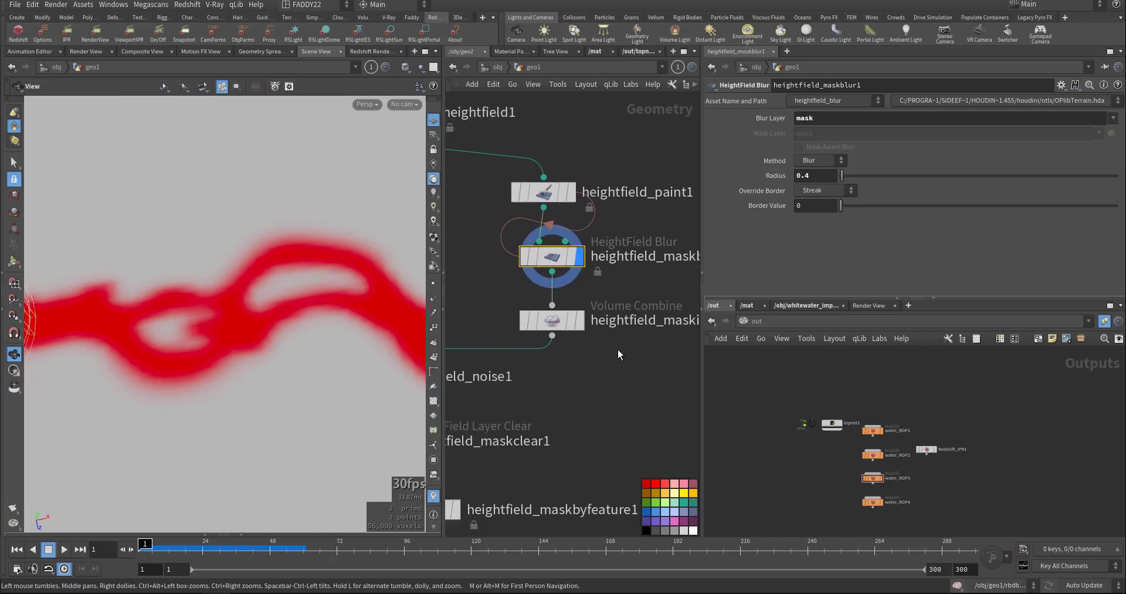
{"action": "left_click", "coordinate": [579, 318]}
{"action": "left_click", "coordinate": [560, 322]}
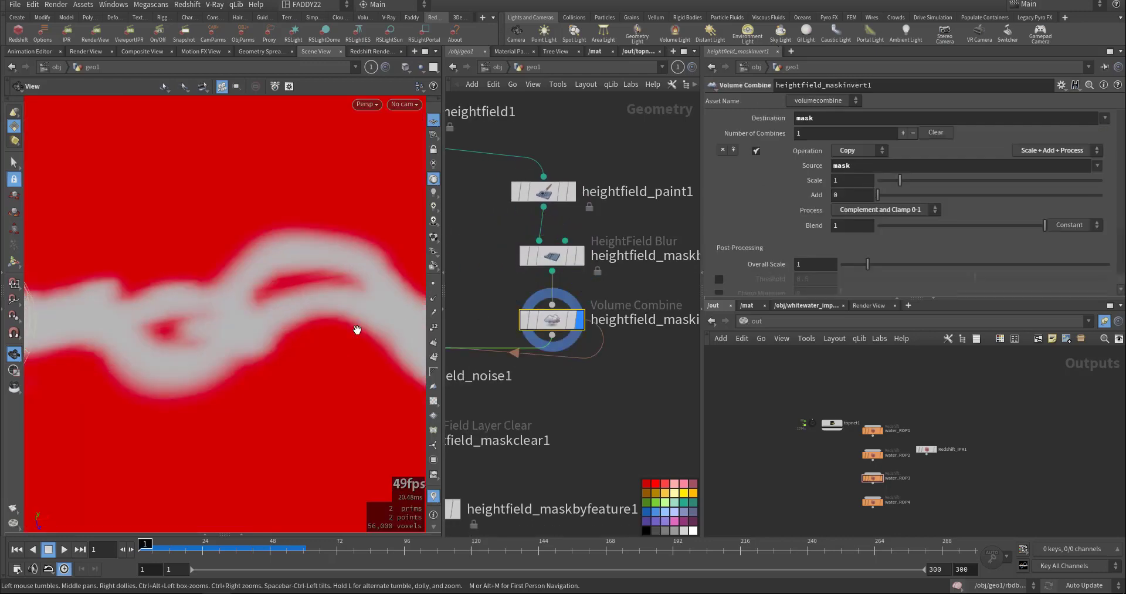
{"action": "left_click_drag", "start_coordinate": [352, 323], "coordinate": [306, 339]}
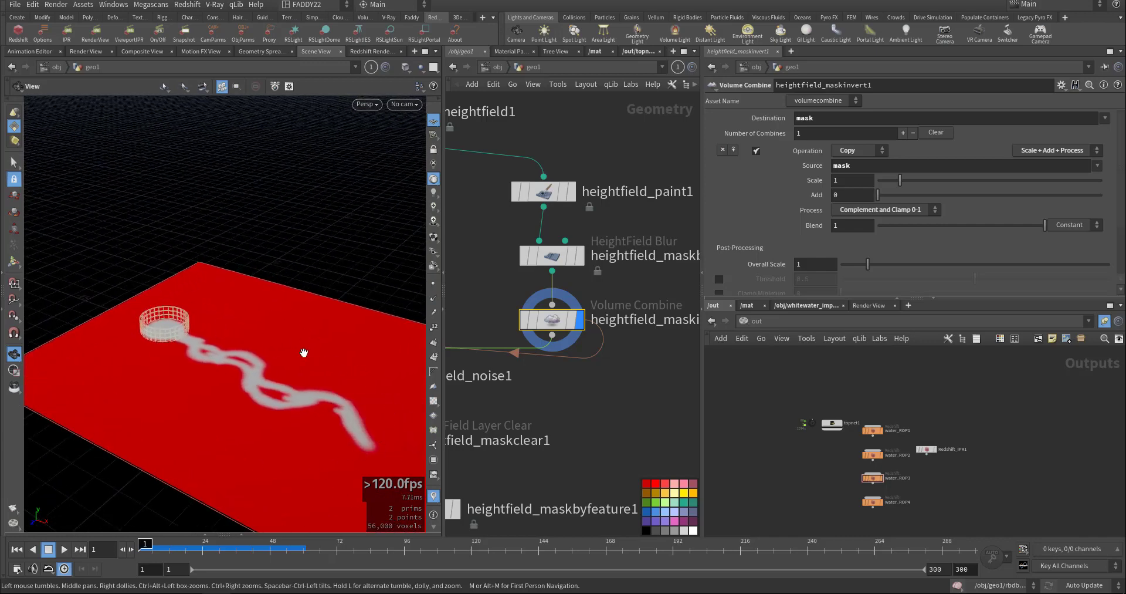
Display and select heightfield_noise1, view the carved channel, and check which layers its Mask Layer setting offers
{"action": "middle_click_drag", "start_coordinate": [520, 416], "coordinate": [621, 362]}
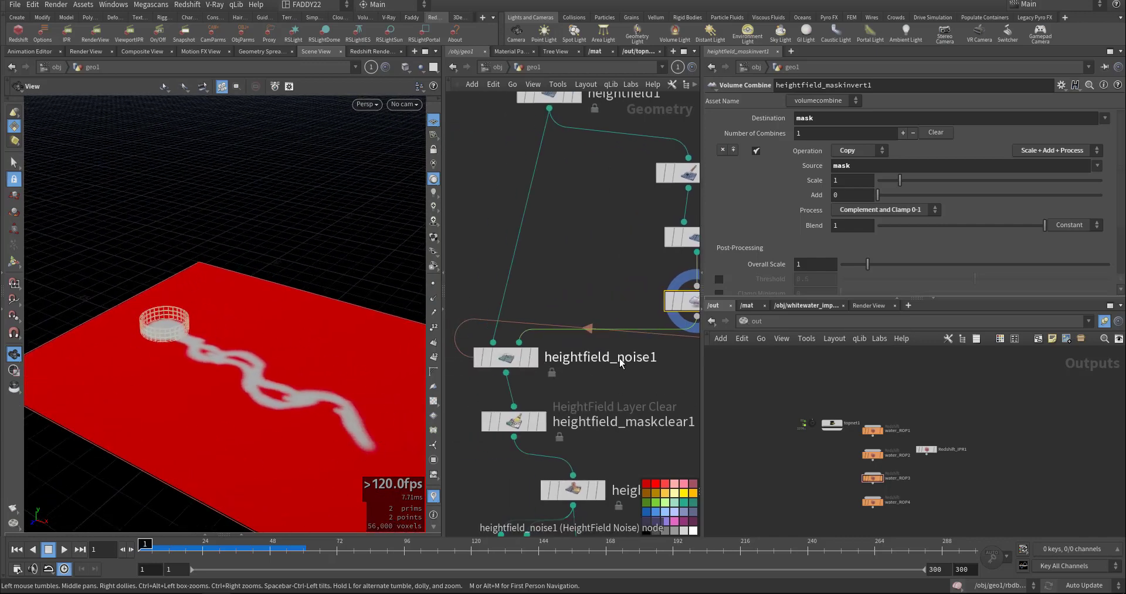
{"action": "left_click", "coordinate": [534, 357]}
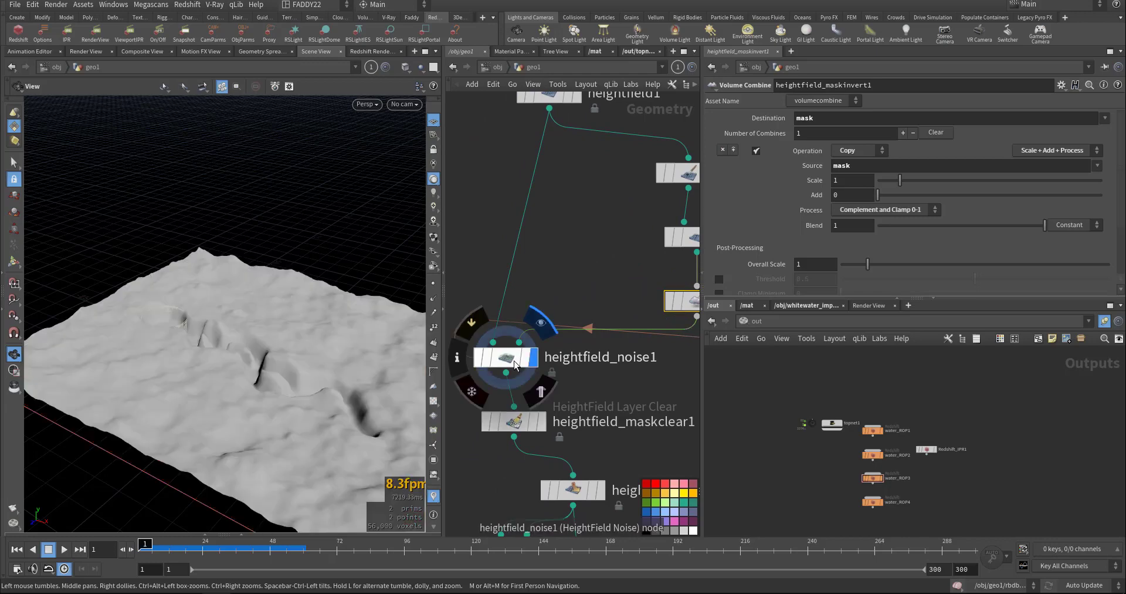
{"action": "left_click", "coordinate": [506, 357]}
{"action": "left_click_drag", "start_coordinate": [175, 352], "coordinate": [197, 375]}
{"action": "left_click", "coordinate": [827, 131]}
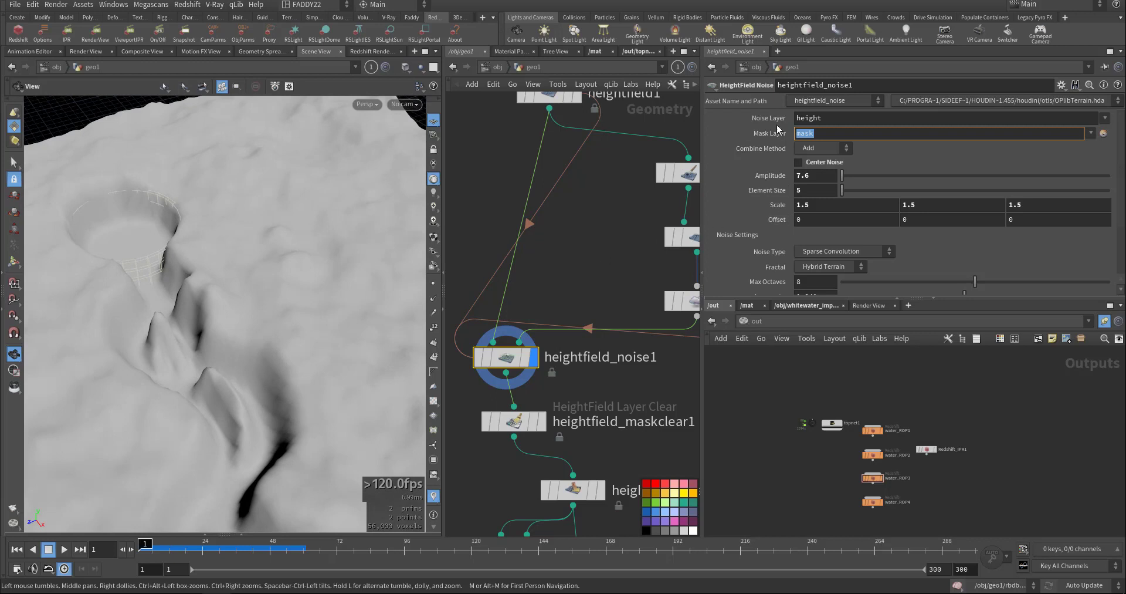
{"action": "left_click", "coordinate": [1092, 133]}
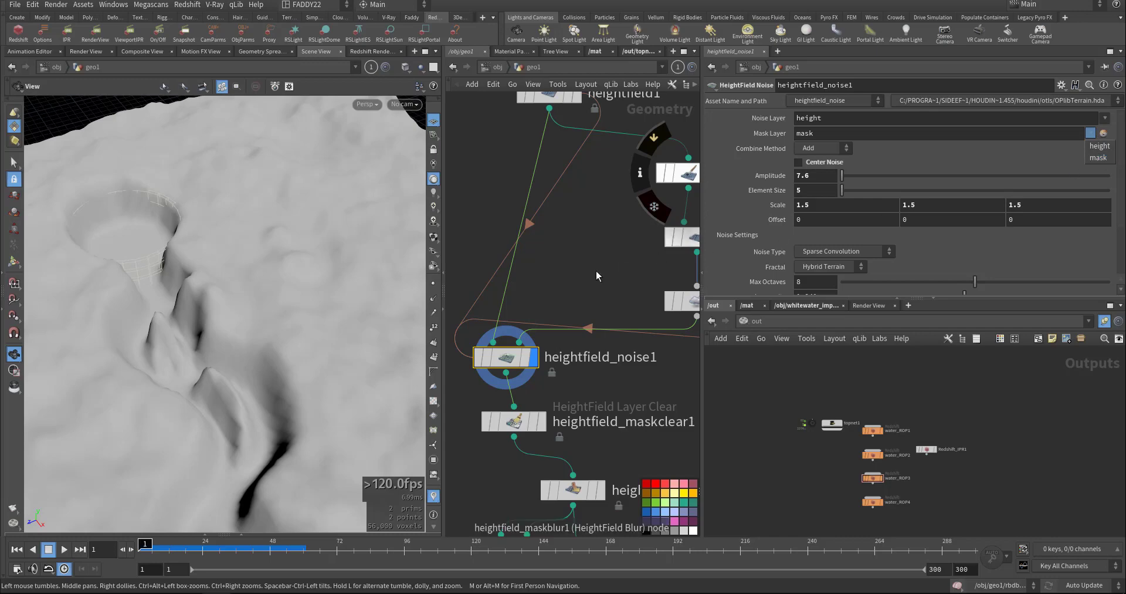
Select heightfield_maskinvert1 to review its settings, and inspect the channel that the masked noise leaves in the terrain
{"action": "middle_click_drag", "start_coordinate": [623, 270], "coordinate": [541, 270]}
{"action": "left_click", "coordinate": [598, 310]}
{"action": "middle_click_drag", "start_coordinate": [464, 290], "coordinate": [566, 260]}
{"action": "left_click_drag", "start_coordinate": [263, 369], "coordinate": [354, 423]}
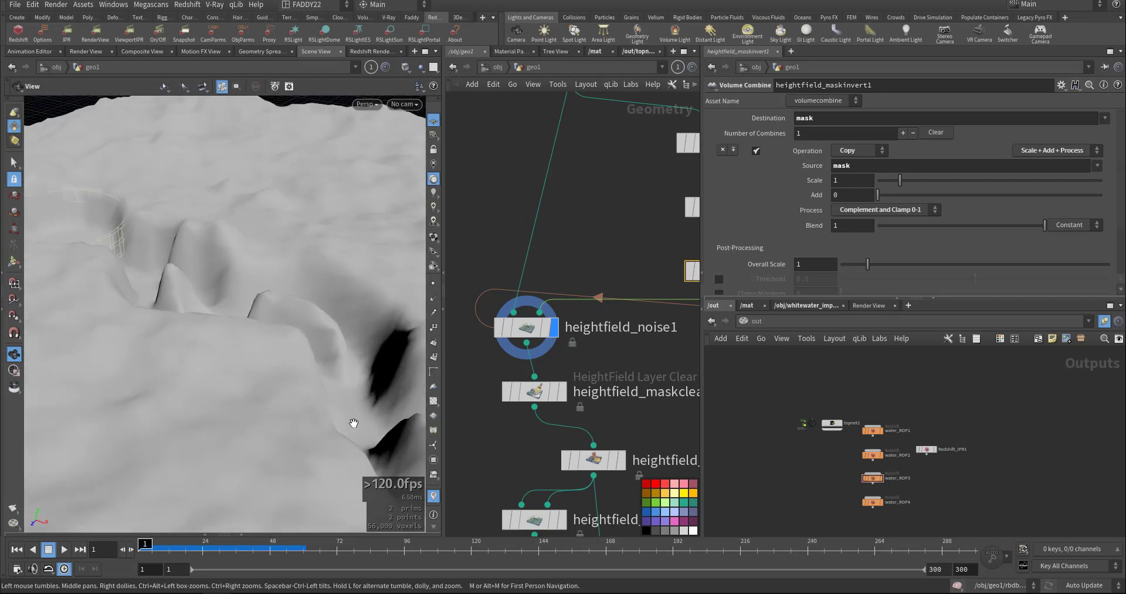
{"action": "left_click_drag", "start_coordinate": [182, 318], "coordinate": [194, 363]}
Display and select heightfield_maskclear1 below the first noise node
{"action": "middle_click_drag", "start_coordinate": [514, 449], "coordinate": [485, 363]}
{"action": "left_click", "coordinate": [532, 326]}
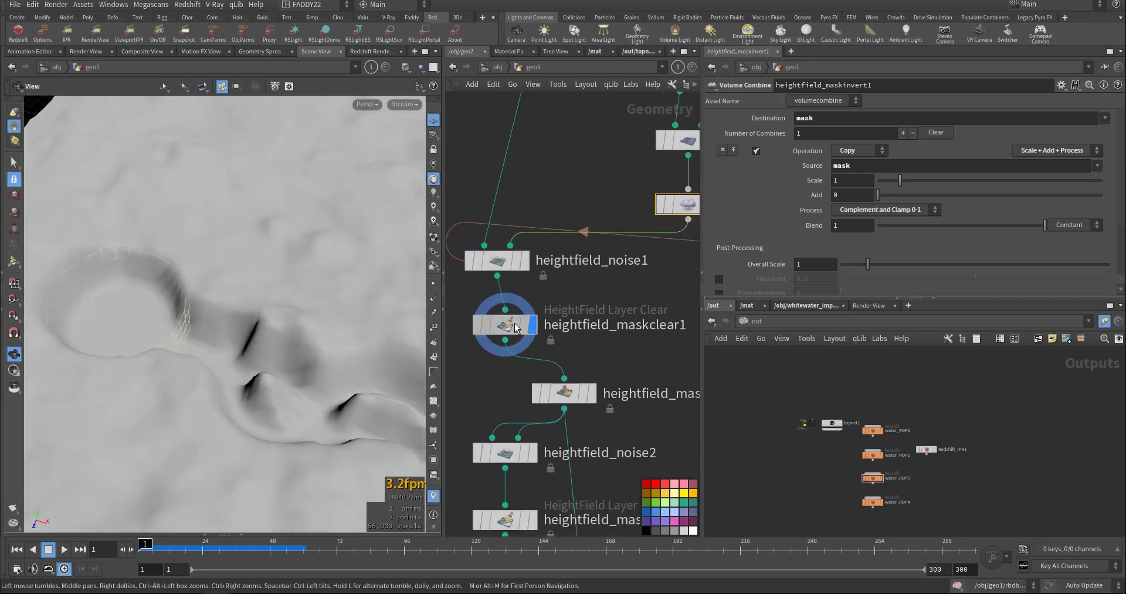
{"action": "left_click", "coordinate": [508, 324]}
Display heightfield_maskbyfeature1 and view its slope mask along the channel walls
{"action": "middle_click_drag", "start_coordinate": [592, 344], "coordinate": [645, 276]}
{"action": "left_click", "coordinate": [551, 336]}
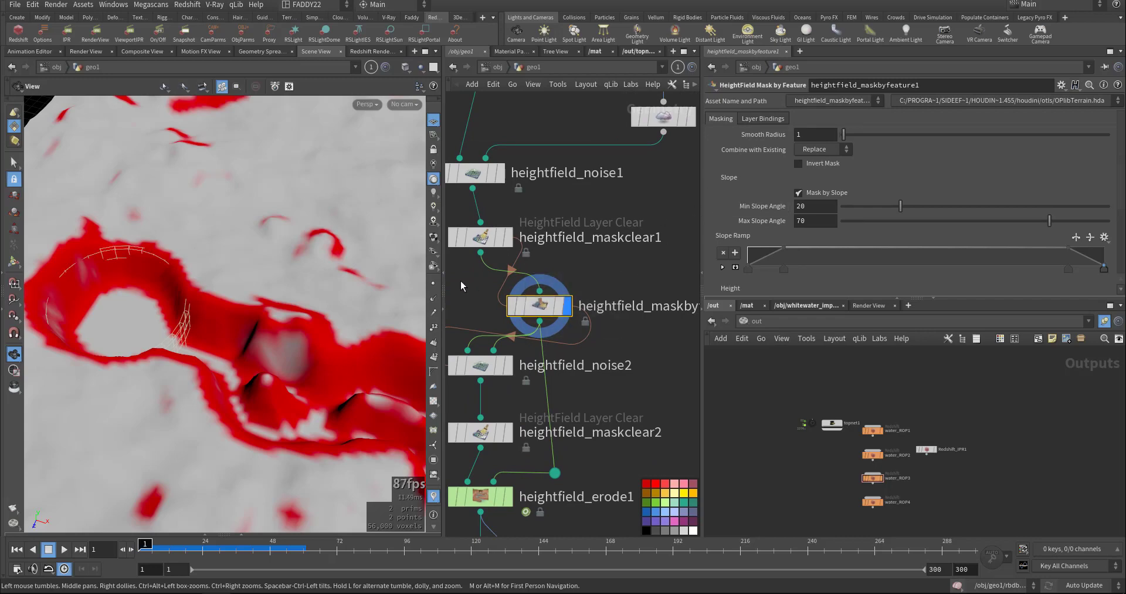
{"action": "left_click_drag", "start_coordinate": [281, 327], "coordinate": [213, 307]}
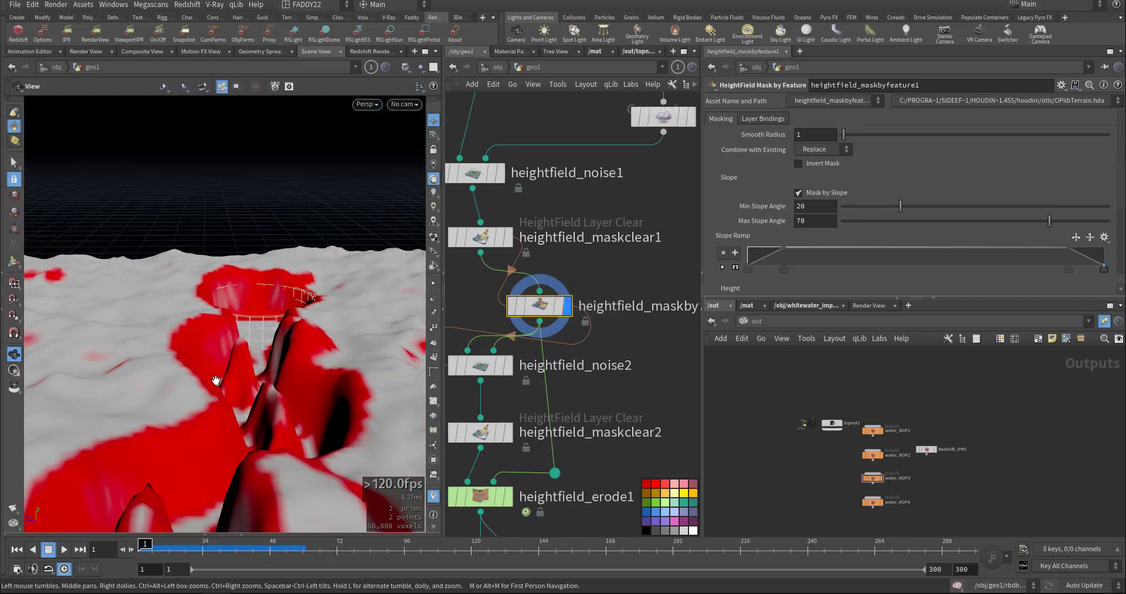
Review the slope angles, slope ramp and other masking options of heightfield_maskbyfeature1 against the masked channel walls
{"action": "scroll", "coordinate": [735, 262], "scroll_direction": "down", "scroll_amount": 1}
{"action": "scroll", "coordinate": [733, 255], "scroll_direction": "down", "scroll_amount": 3}
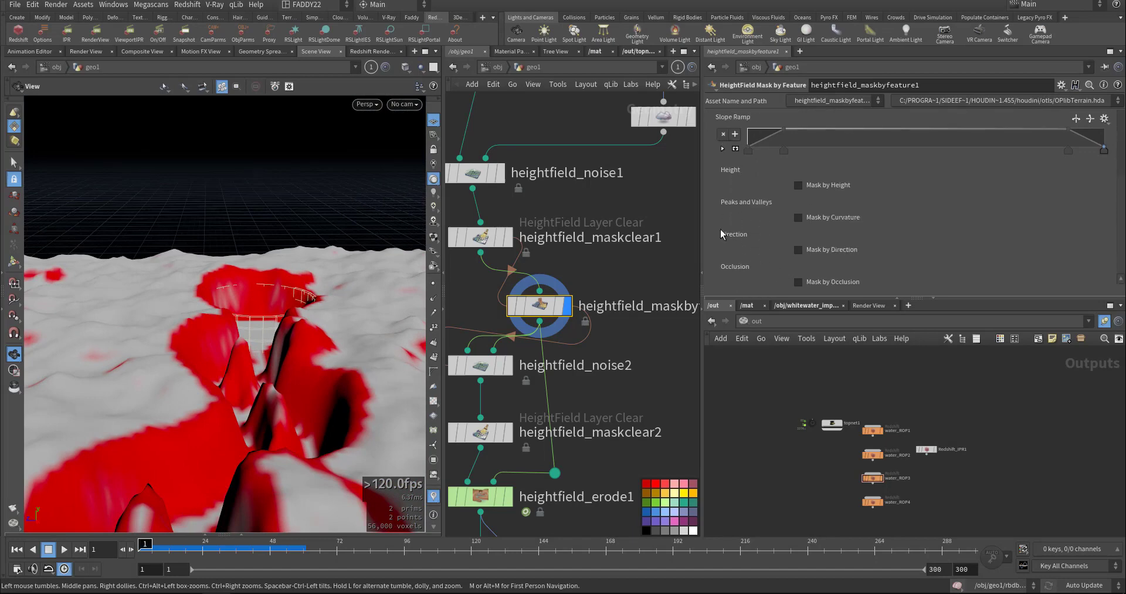
{"action": "mouse_move", "coordinate": [231, 384]}
{"action": "left_mouse_down"}
{"action": "mouse_move", "coordinate": [329, 385]}
{"action": "mouse_move", "coordinate": [227, 386]}
{"action": "left_mouse_up"}
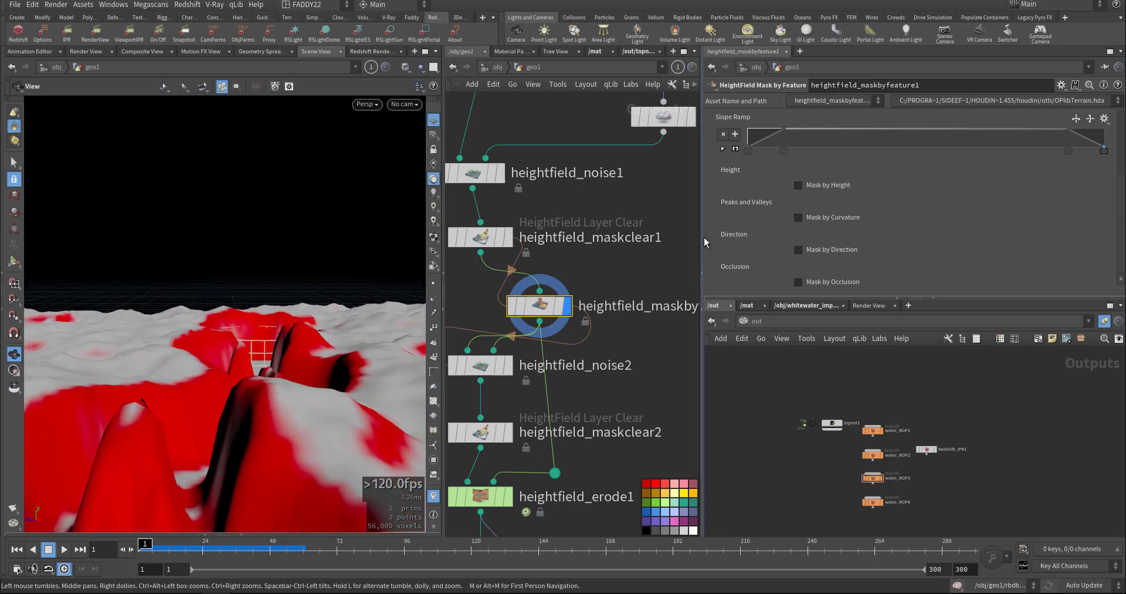
{"action": "scroll", "coordinate": [777, 157], "scroll_direction": "up", "scroll_amount": 2}
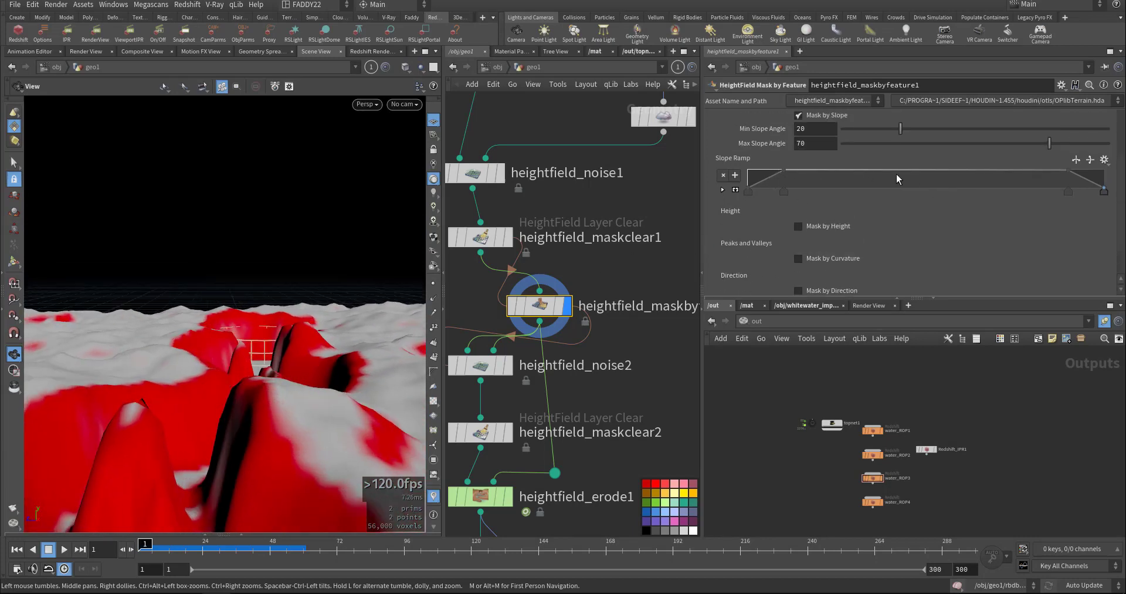
{"action": "left_click_drag", "start_coordinate": [306, 326], "coordinate": [280, 352]}
{"action": "middle_click_drag", "start_coordinate": [294, 459], "coordinate": [259, 396]}
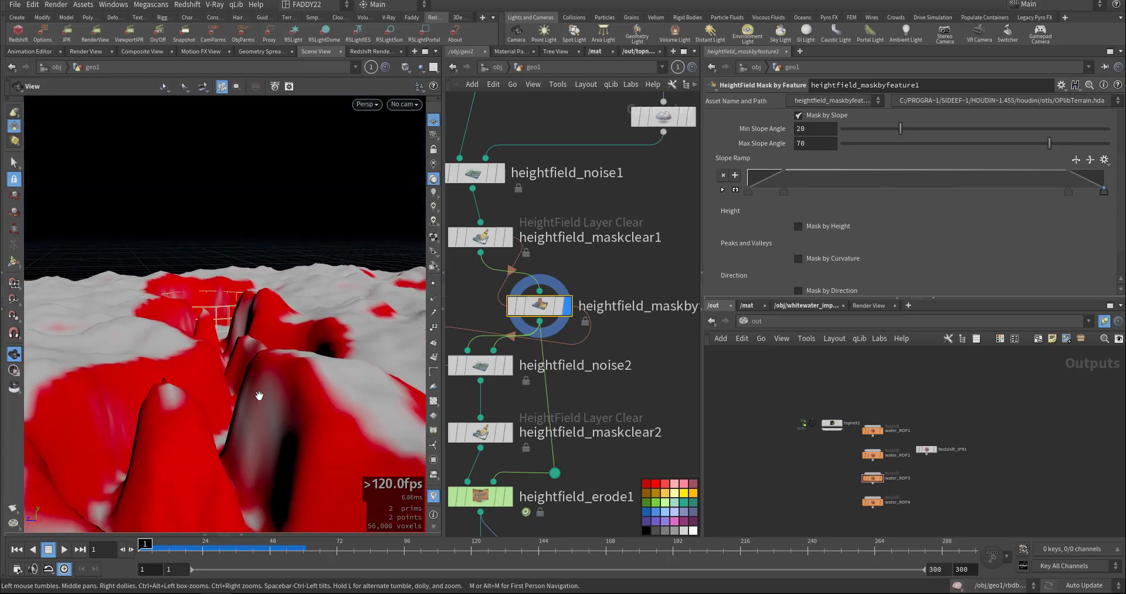
Display and select heightfield_noise2, and inspect the masked noise detail on the channel slopes
{"action": "middle_click_drag", "start_coordinate": [599, 402], "coordinate": [683, 384]}
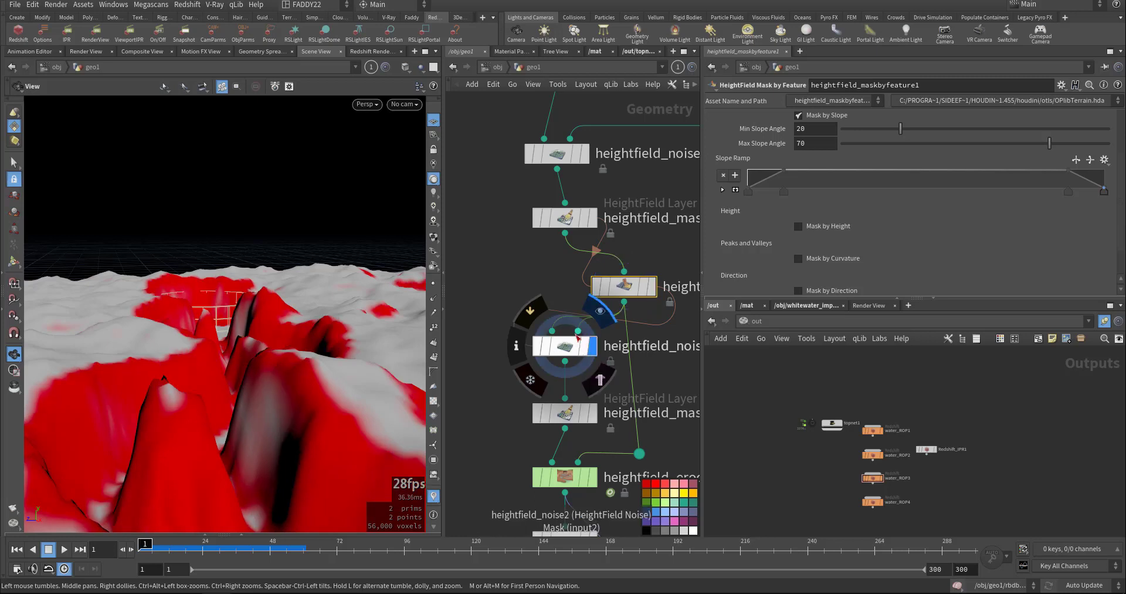
{"action": "scroll", "coordinate": [578, 332], "scroll_direction": "up", "scroll_amount": 3}
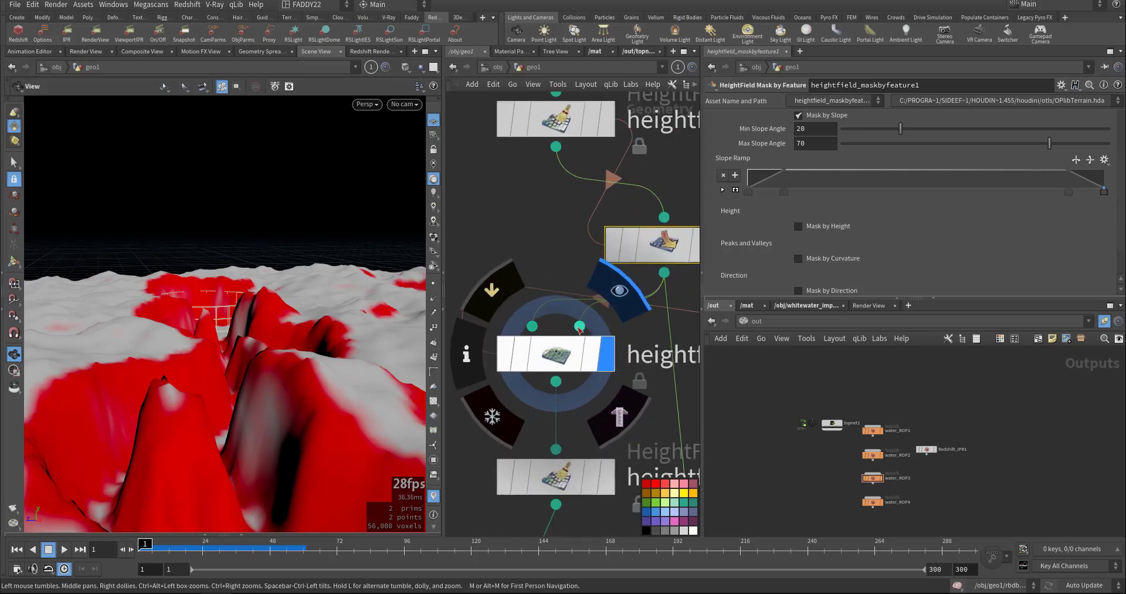
{"action": "left_click", "coordinate": [552, 353]}
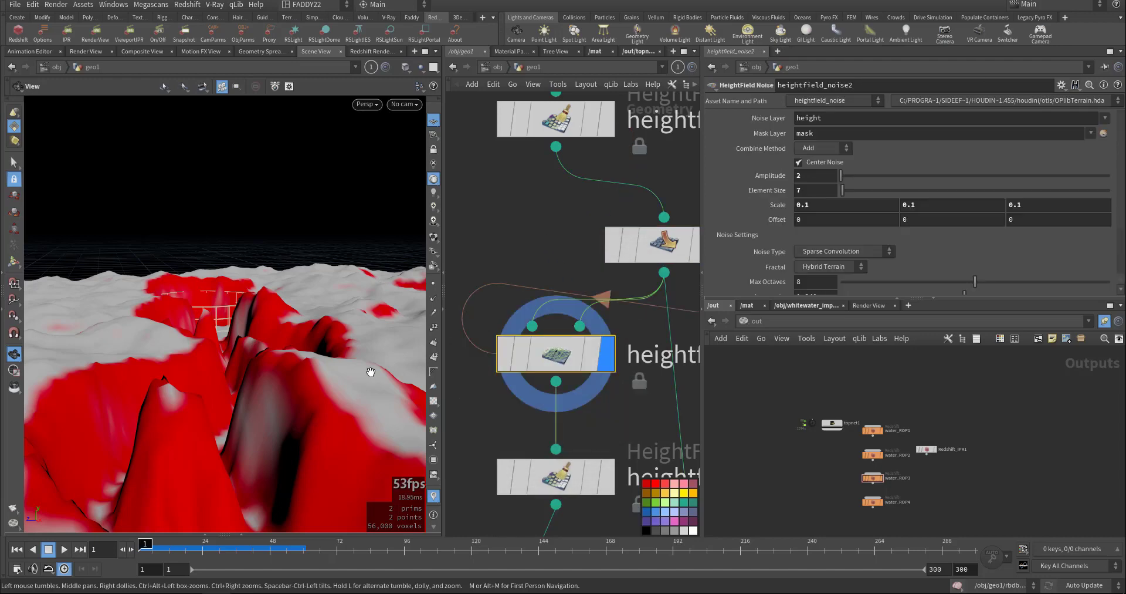
{"action": "left_click_drag", "start_coordinate": [355, 370], "coordinate": [257, 402]}
{"action": "middle_click_drag", "start_coordinate": [682, 300], "coordinate": [566, 257]}
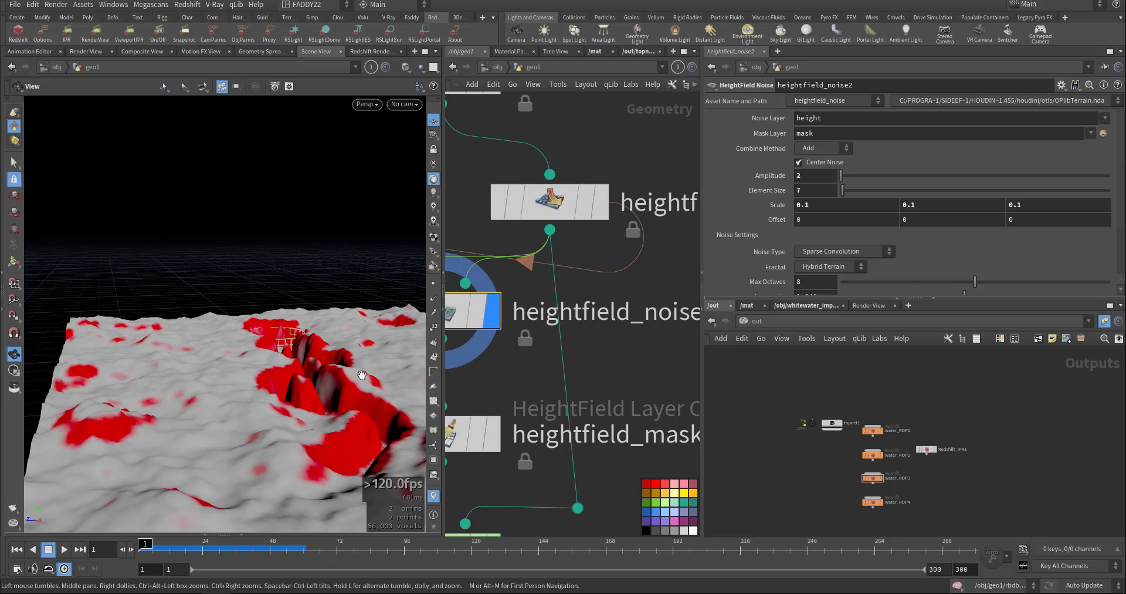
{"action": "left_click_drag", "start_coordinate": [362, 374], "coordinate": [261, 369]}
{"action": "right_click_drag", "start_coordinate": [261, 368], "coordinate": [469, 311]}
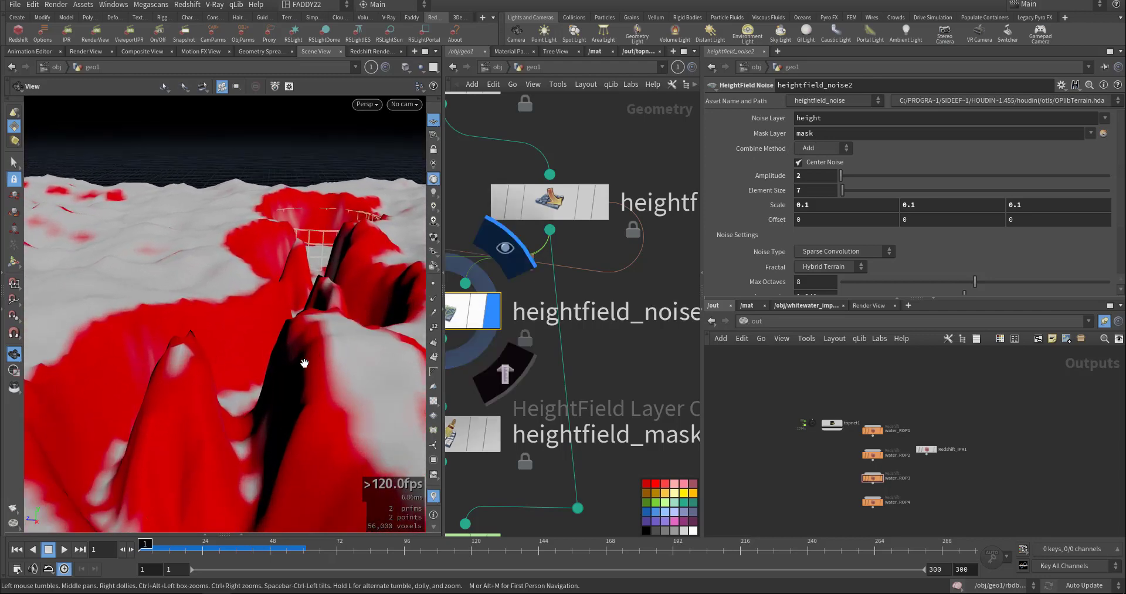
Display heightfield_maskclear2 below the second noise node
{"action": "scroll", "coordinate": [302, 362], "scroll_direction": "up", "scroll_amount": 2}
{"action": "scroll", "coordinate": [299, 357], "scroll_direction": "down", "scroll_amount": 3}
{"action": "middle_click_drag", "start_coordinate": [594, 363], "coordinate": [596, 319]}
{"action": "scroll", "coordinate": [593, 321], "scroll_direction": "down", "scroll_amount": 3}
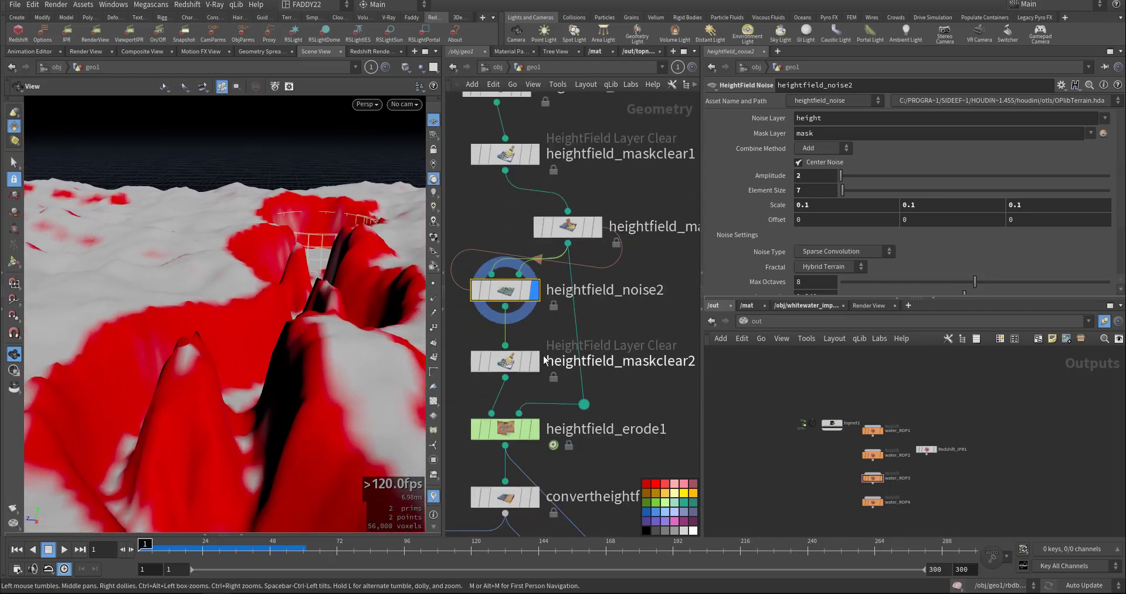
{"action": "left_click", "coordinate": [535, 360]}
Display and select heightfield_erode1, and inspect the eroded channel together with its erosion settings
{"action": "middle_click_drag", "start_coordinate": [573, 426], "coordinate": [630, 359]}
{"action": "left_click", "coordinate": [561, 343]}
{"action": "left_click", "coordinate": [531, 343]}
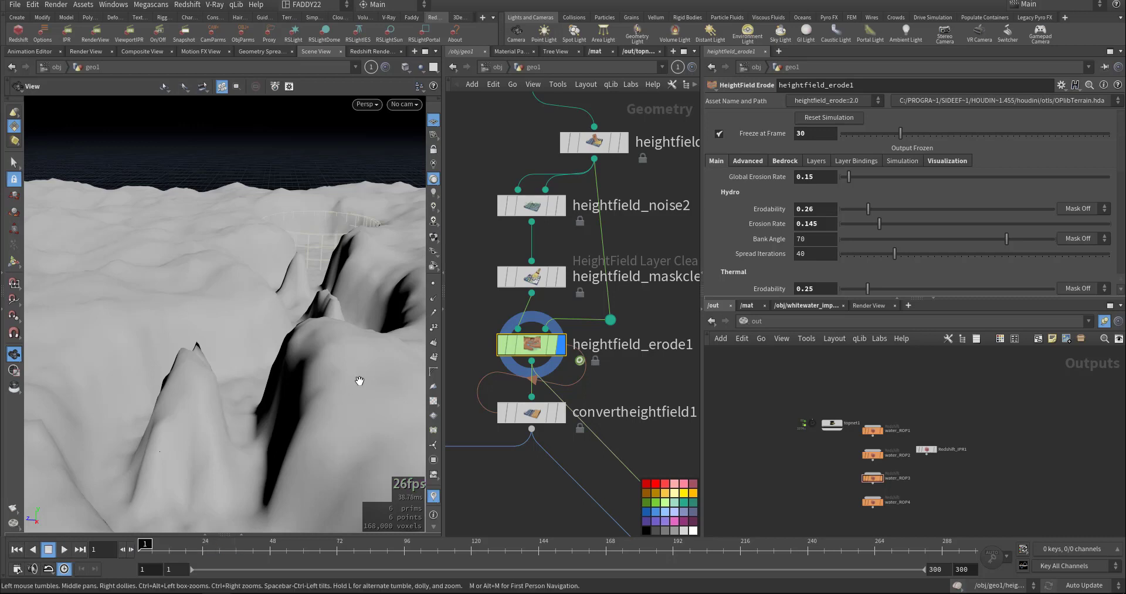
{"action": "left_click_drag", "start_coordinate": [359, 380], "coordinate": [394, 284]}
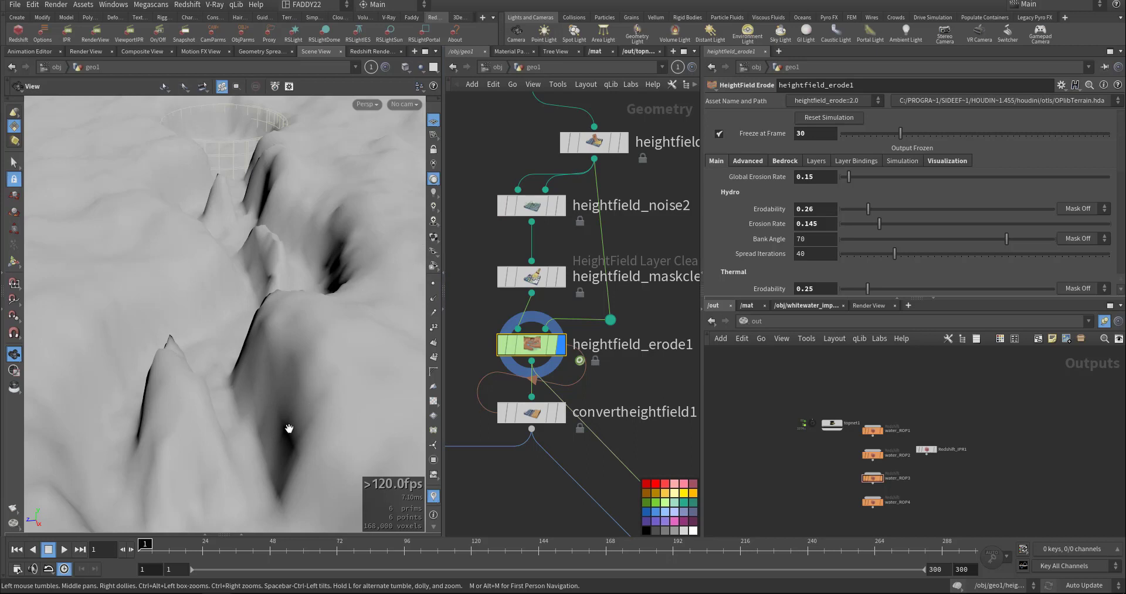
Reset heightfield_erode1's simulation, unfreeze it for a short timeline playback, and turn freezing at frame 30 back on
{"action": "left_click_drag", "start_coordinate": [288, 429], "coordinate": [264, 319]}
{"action": "mouse_move", "coordinate": [584, 322]}
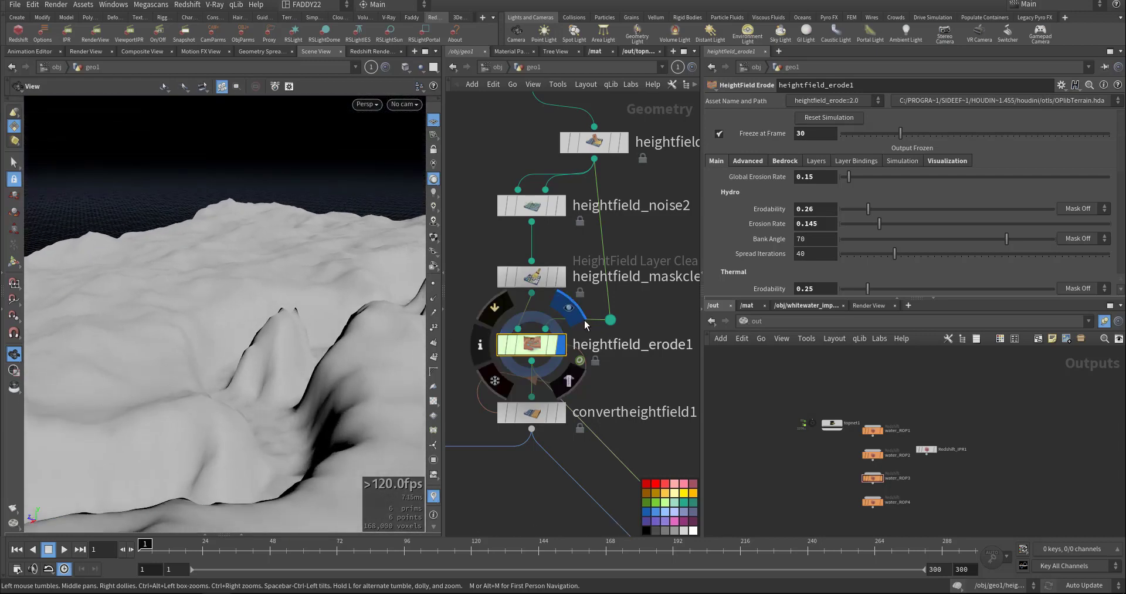
{"action": "left_click", "coordinate": [829, 117]}
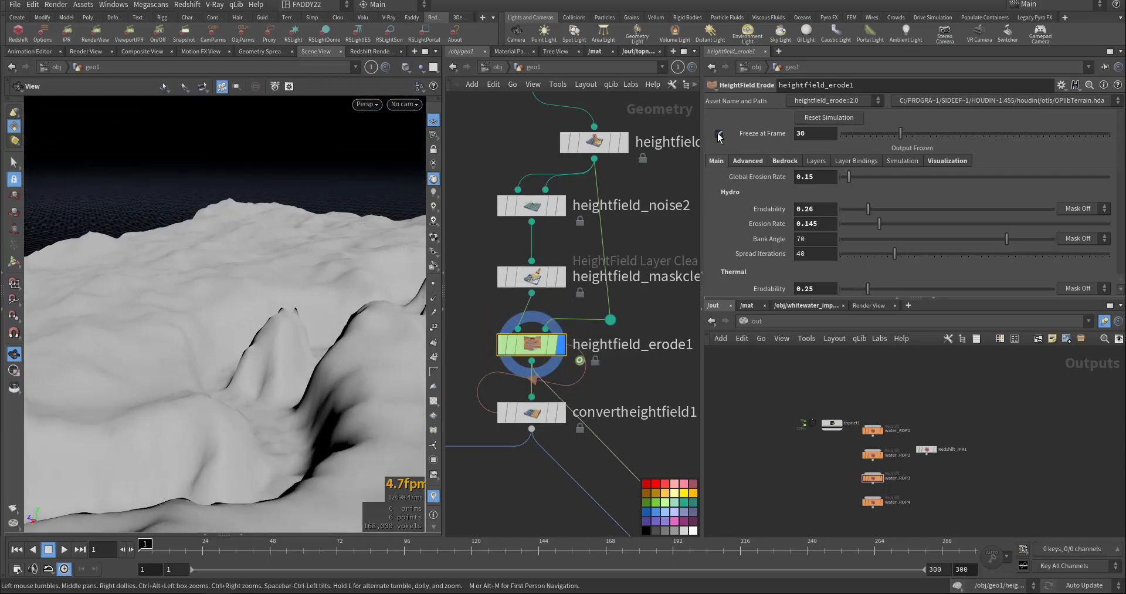
{"action": "left_click", "coordinate": [719, 134]}
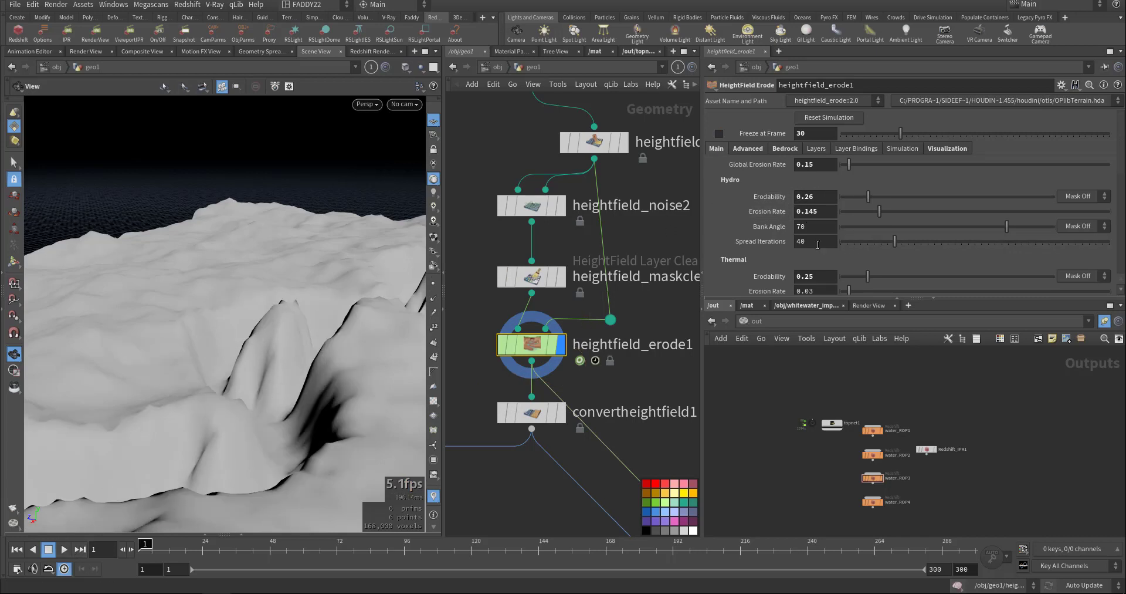
{"action": "left_click", "coordinate": [63, 551]}
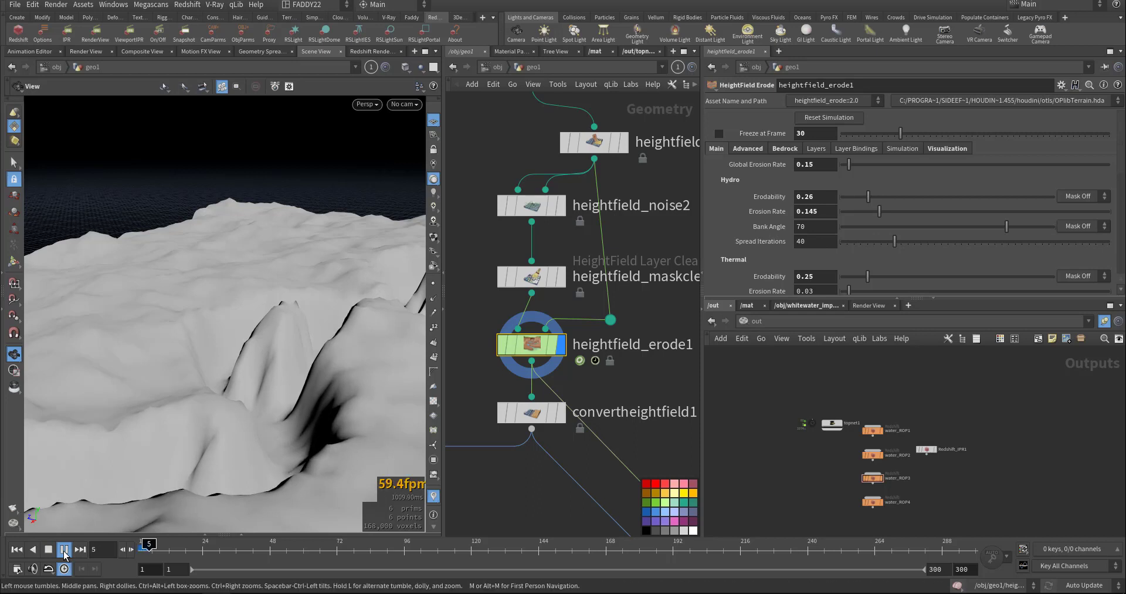
{"action": "left_click", "coordinate": [64, 549]}
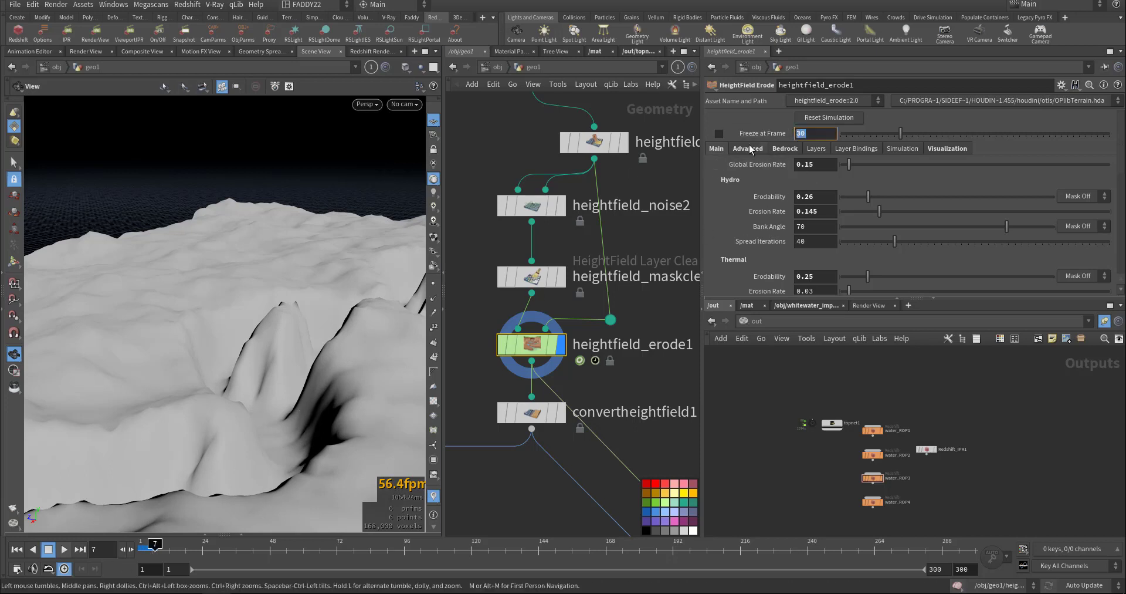
{"action": "left_click", "coordinate": [636, 364]}
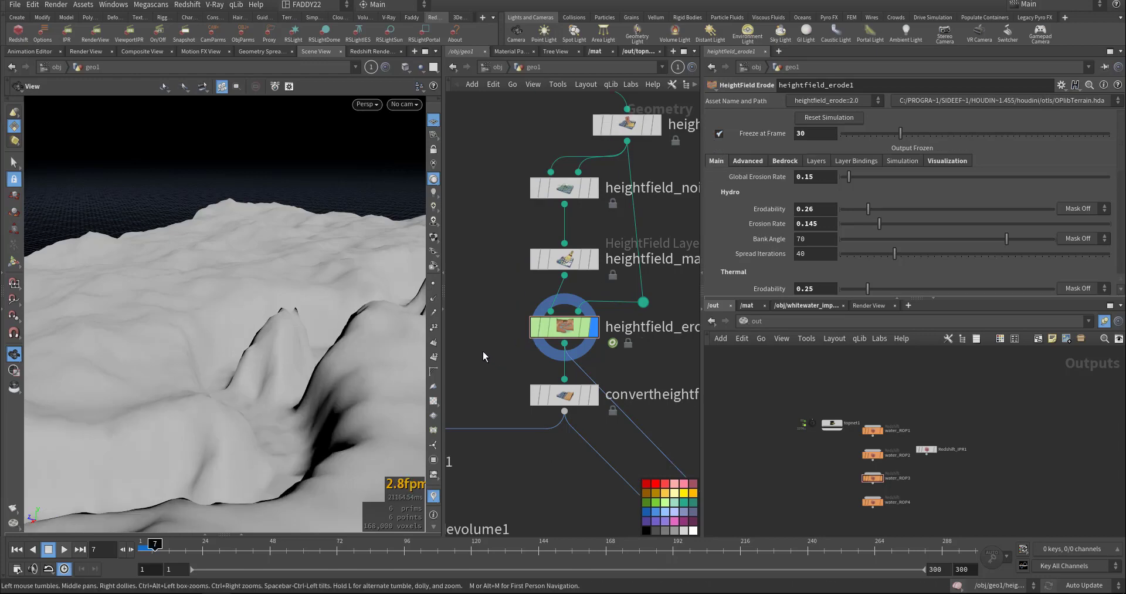
Display and select convertheightfield1 below the erosion node, and inspect its polygon conversion settings and geometry information
{"action": "middle_click_drag", "start_coordinate": [484, 351], "coordinate": [450, 296]}
{"action": "scroll", "coordinate": [537, 340], "scroll_direction": "down", "scroll_amount": 1}
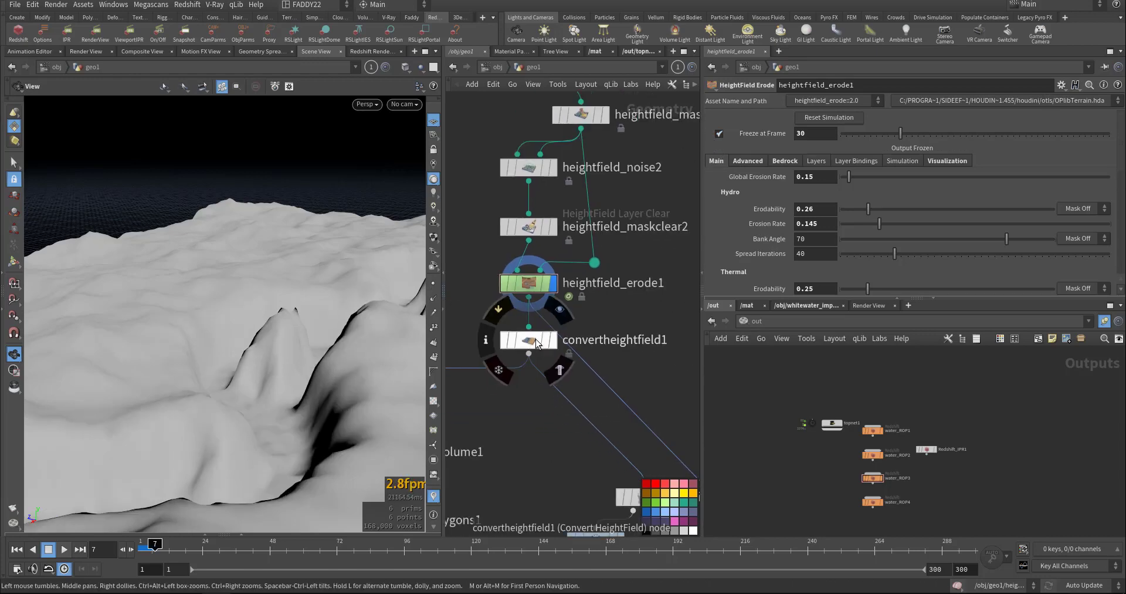
{"action": "left_click", "coordinate": [558, 309]}
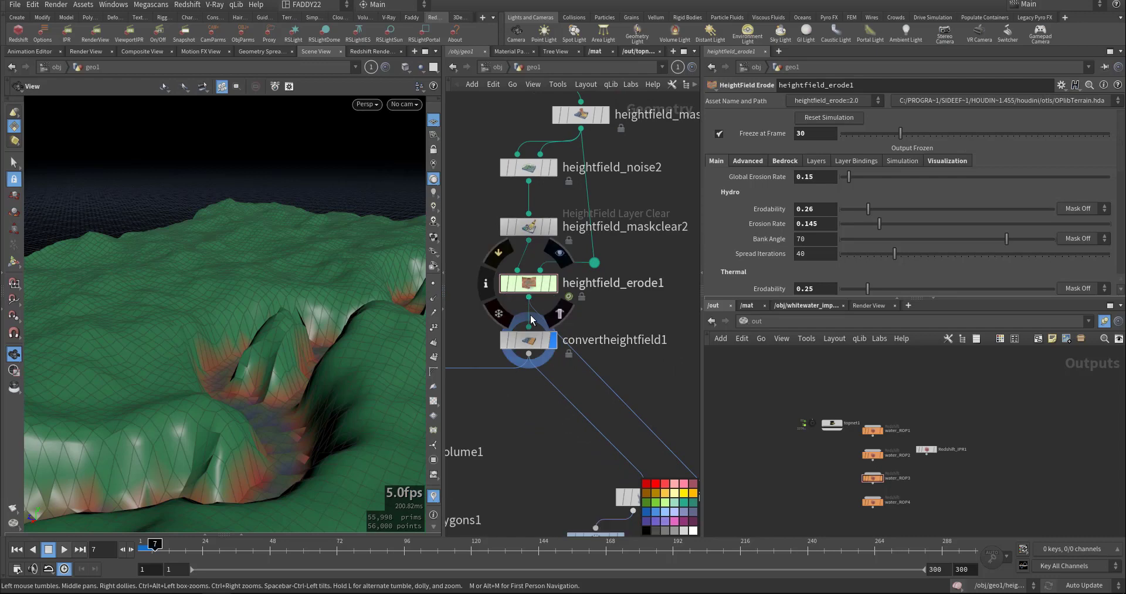
{"action": "middle_click", "coordinate": [550, 288]}
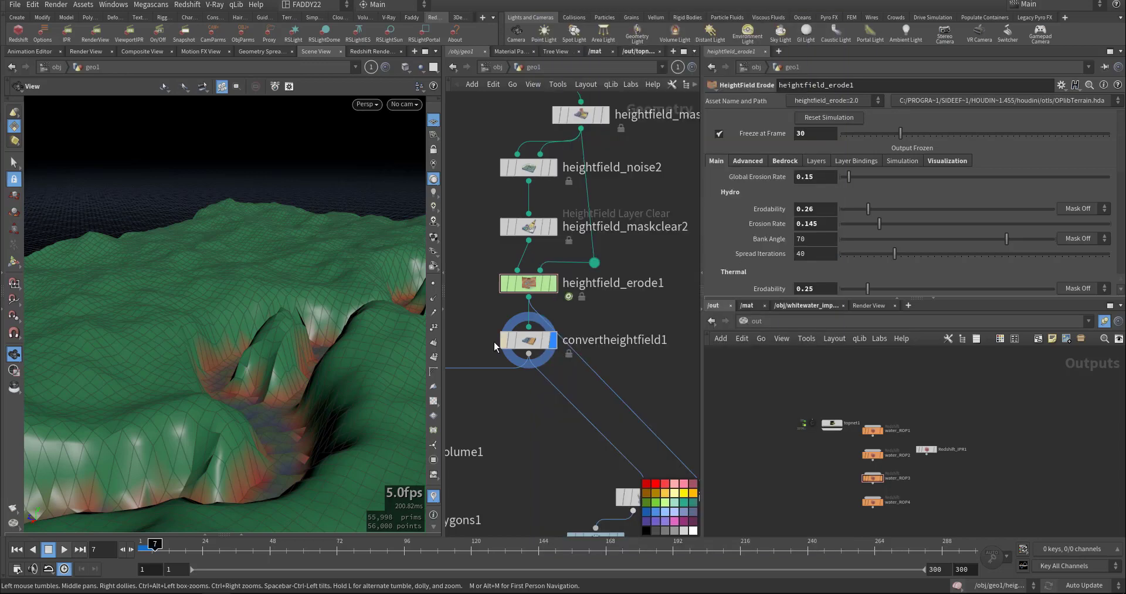
{"action": "left_click", "coordinate": [529, 344]}
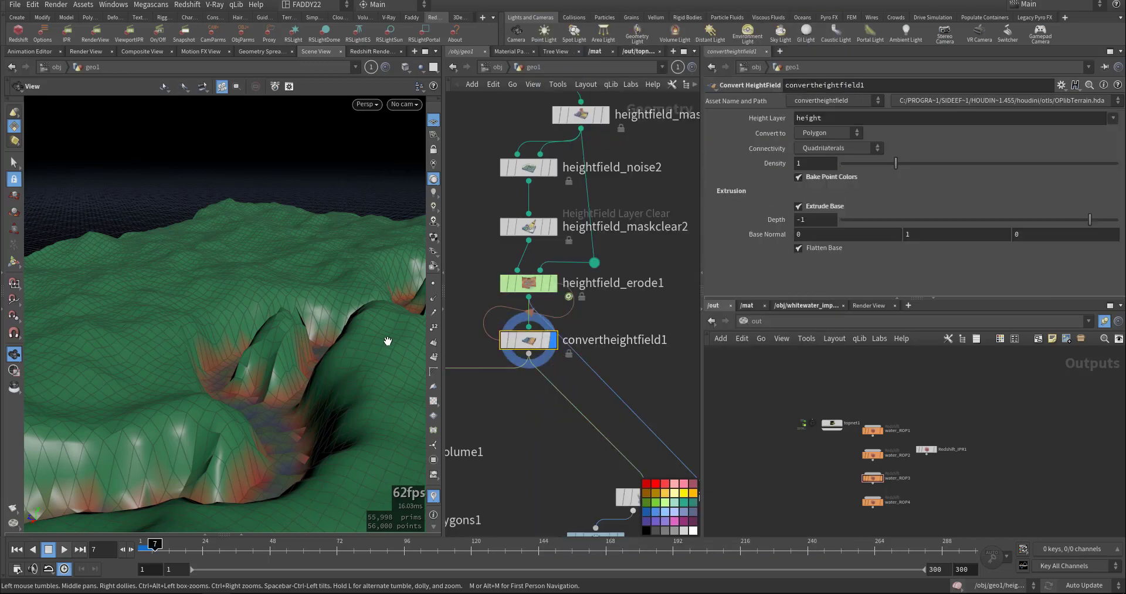
{"action": "middle_click", "coordinate": [530, 342]}
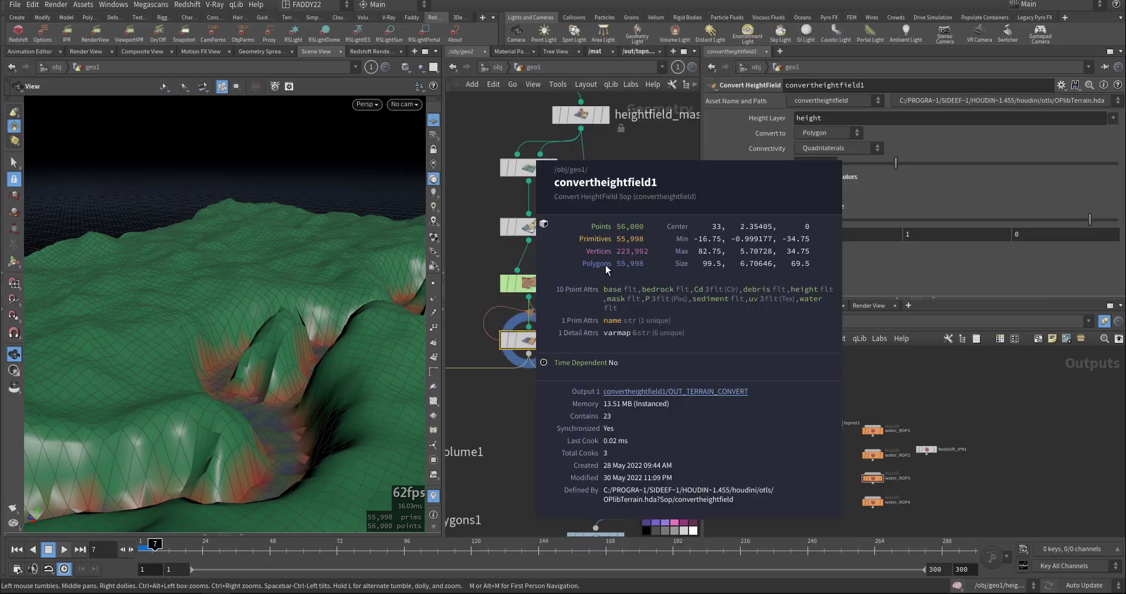
{"action": "middle_click_drag", "start_coordinate": [575, 328], "coordinate": [578, 345]}
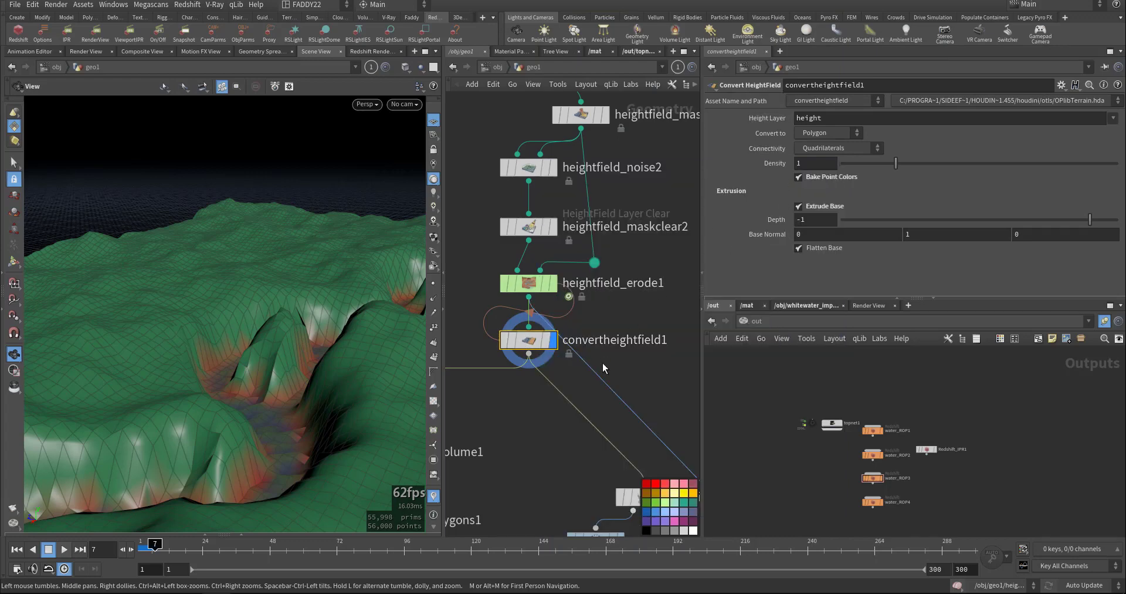
Look up the Convert HeightField node among the available Terrain nodes without adding it
{"action": "key", "text": "Tab"}
{"action": "scroll", "coordinate": [678, 428], "scroll_direction": "down", "scroll_amount": 8}
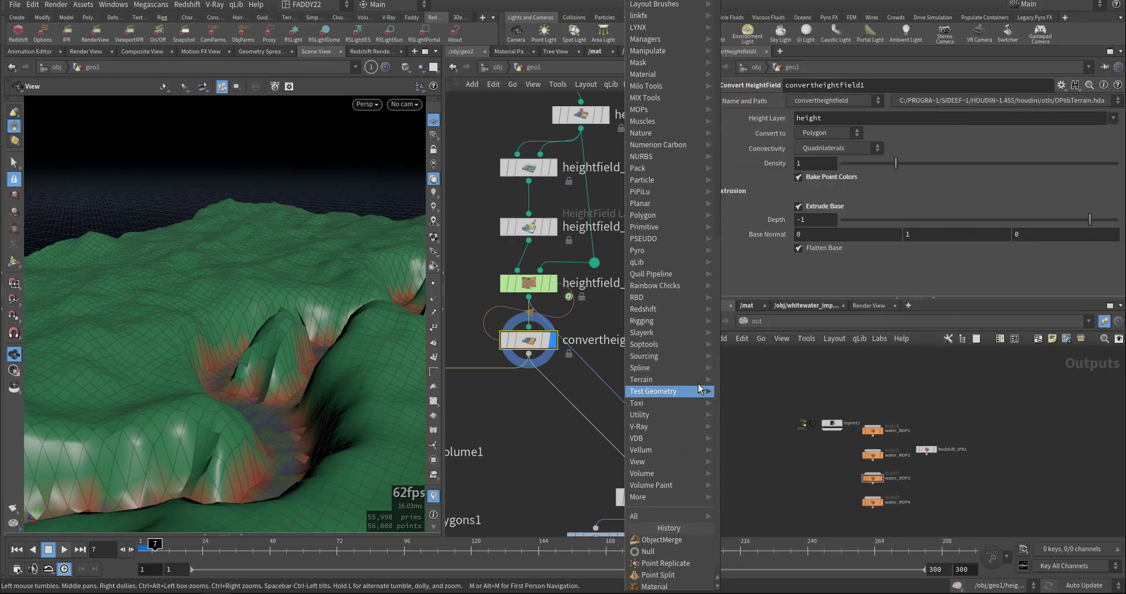
{"action": "mouse_move", "coordinate": [690, 379]}
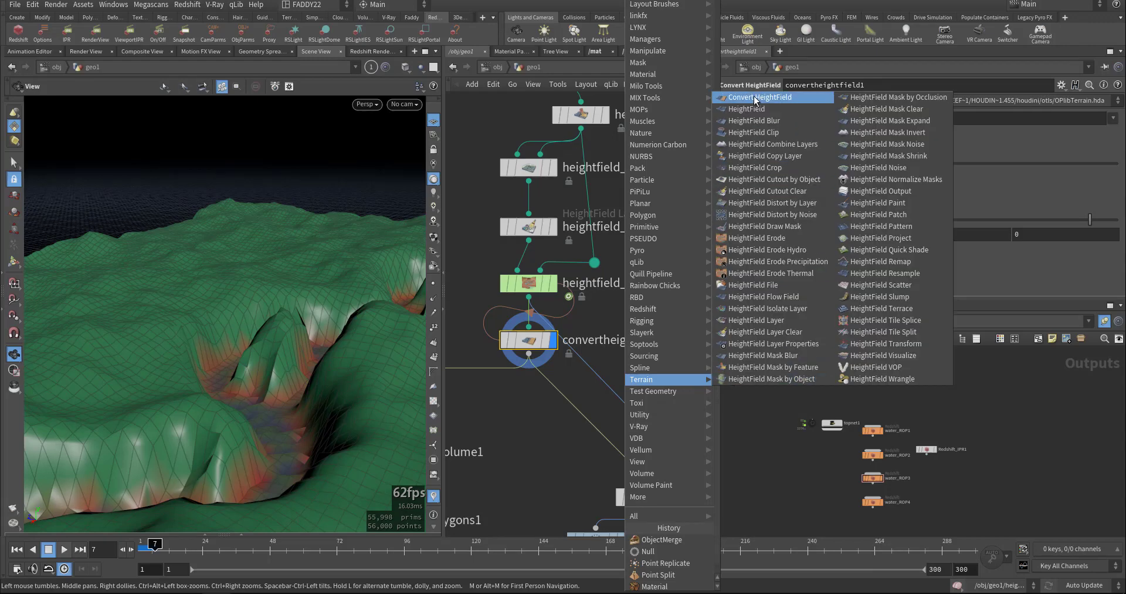
{"action": "left_click", "coordinate": [539, 442]}
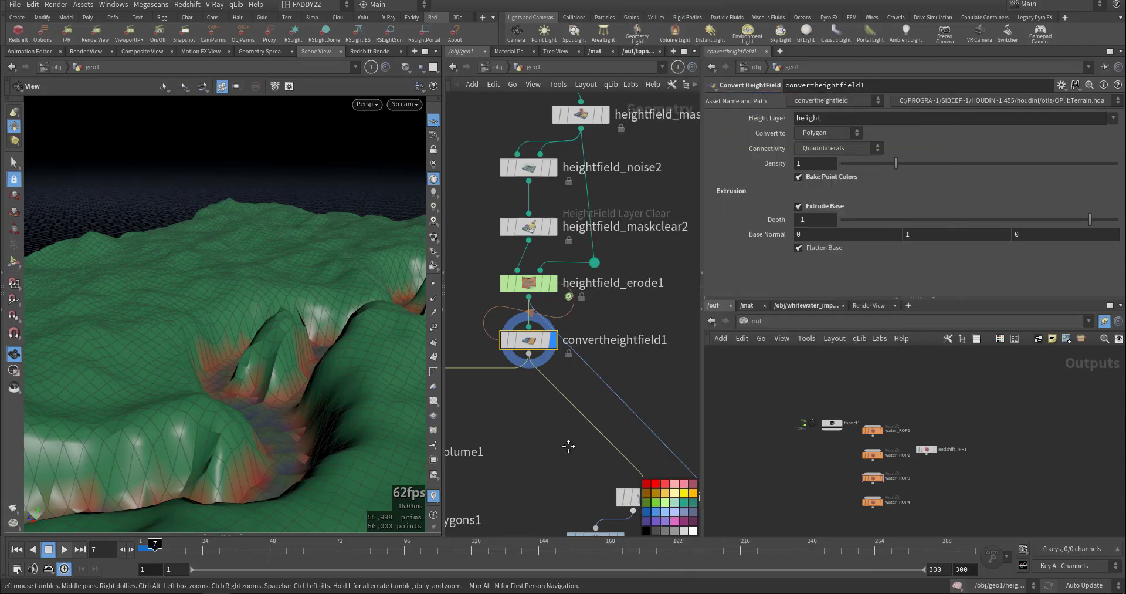
Display and select collisionsource1, and review its collision volume settings
{"action": "middle_click_drag", "start_coordinate": [568, 449], "coordinate": [543, 362]}
{"action": "scroll", "coordinate": [543, 362], "scroll_direction": "down", "scroll_amount": 1}
{"action": "scroll", "coordinate": [543, 361], "scroll_direction": "up", "scroll_amount": 3}
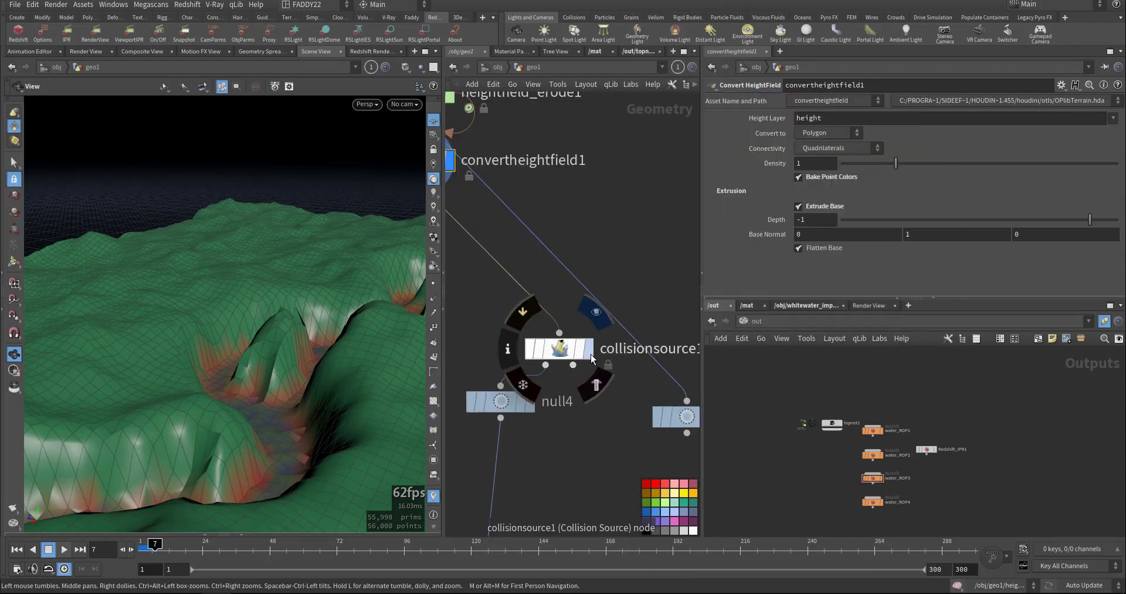
{"action": "left_click", "coordinate": [579, 355]}
{"action": "middle_click_drag", "start_coordinate": [487, 331], "coordinate": [587, 437]}
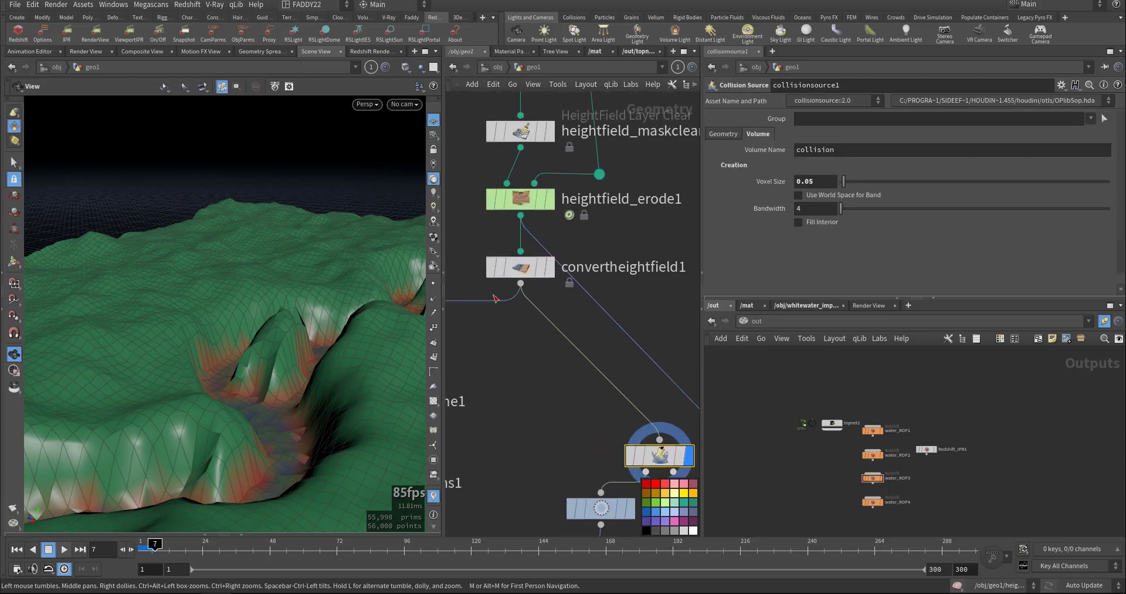
Select convertheightfield1 and inspect the converted terrain along the whole channel below the dam
{"action": "left_click", "coordinate": [488, 269]}
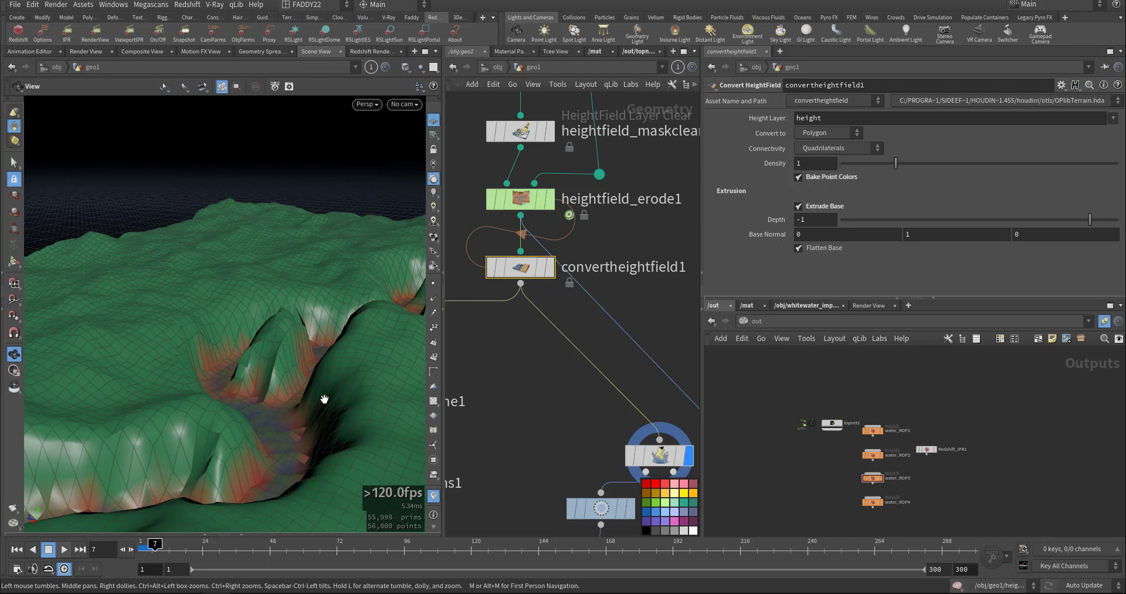
{"action": "left_click_drag", "start_coordinate": [325, 399], "coordinate": [246, 347]}
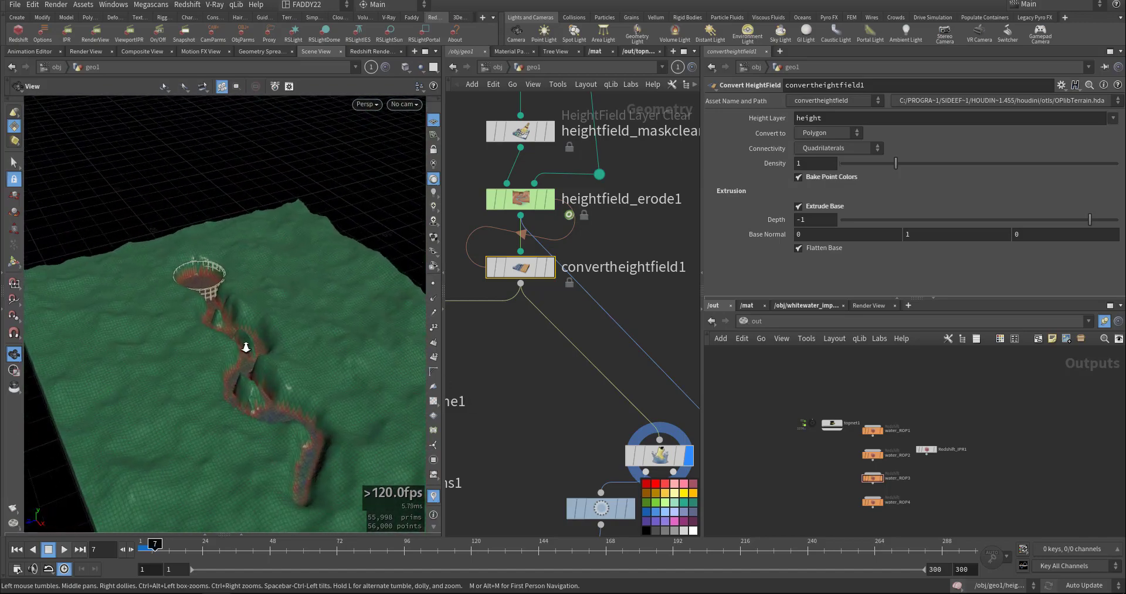
{"action": "right_click_drag", "start_coordinate": [246, 347], "coordinate": [330, 332]}
Select collisionsource1 again and display null4, the null connected to its output
{"action": "middle_click_drag", "start_coordinate": [526, 423], "coordinate": [481, 326]}
{"action": "left_click_drag", "start_coordinate": [494, 325], "coordinate": [612, 368]}
{"action": "middle_click_drag", "start_coordinate": [632, 421], "coordinate": [590, 365]}
{"action": "middle_click_drag", "start_coordinate": [645, 335], "coordinate": [591, 287]}
{"action": "middle_click_drag", "start_coordinate": [597, 335], "coordinate": [543, 330]}
{"action": "middle_click_drag", "start_coordinate": [460, 396], "coordinate": [547, 332]}
{"action": "scroll", "coordinate": [602, 336], "scroll_direction": "down", "scroll_amount": 2}
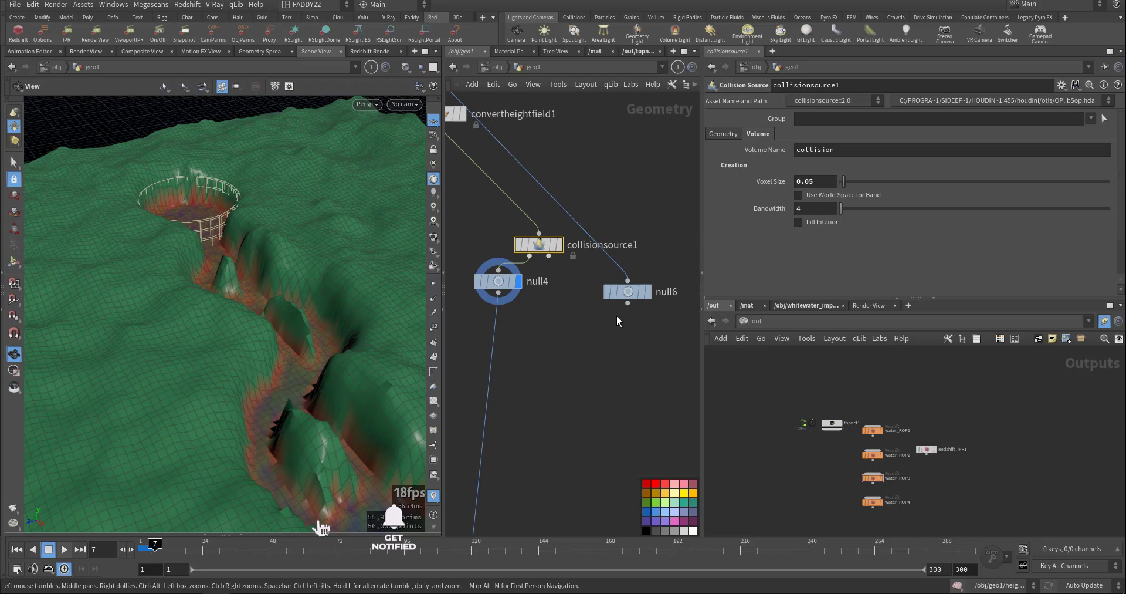
Display and select null6 to view the unconverted height-field branch coming from the erosion node
{"action": "left_click", "coordinate": [647, 293]}
{"action": "left_click", "coordinate": [627, 291]}
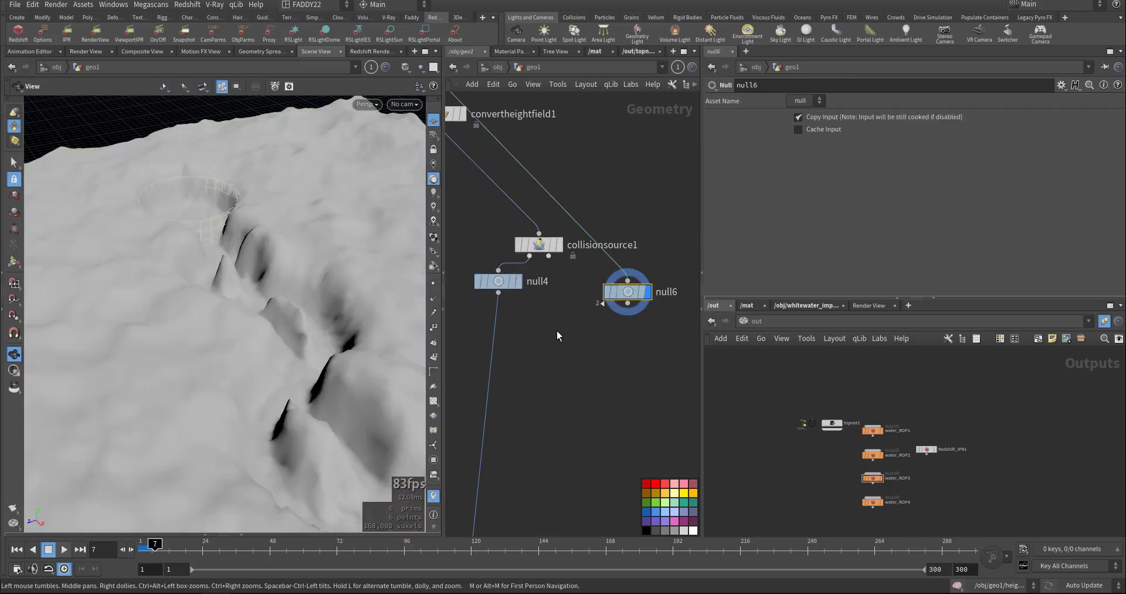
{"action": "middle_click_drag", "start_coordinate": [557, 332], "coordinate": [622, 430]}
{"action": "mouse_move", "coordinate": [663, 398]}
{"action": "middle_mouse_down"}
{"action": "mouse_move", "coordinate": [614, 385]}
{"action": "mouse_move", "coordinate": [681, 387]}
{"action": "middle_mouse_up"}
{"action": "middle_click_drag", "start_coordinate": [585, 428], "coordinate": [604, 346]}
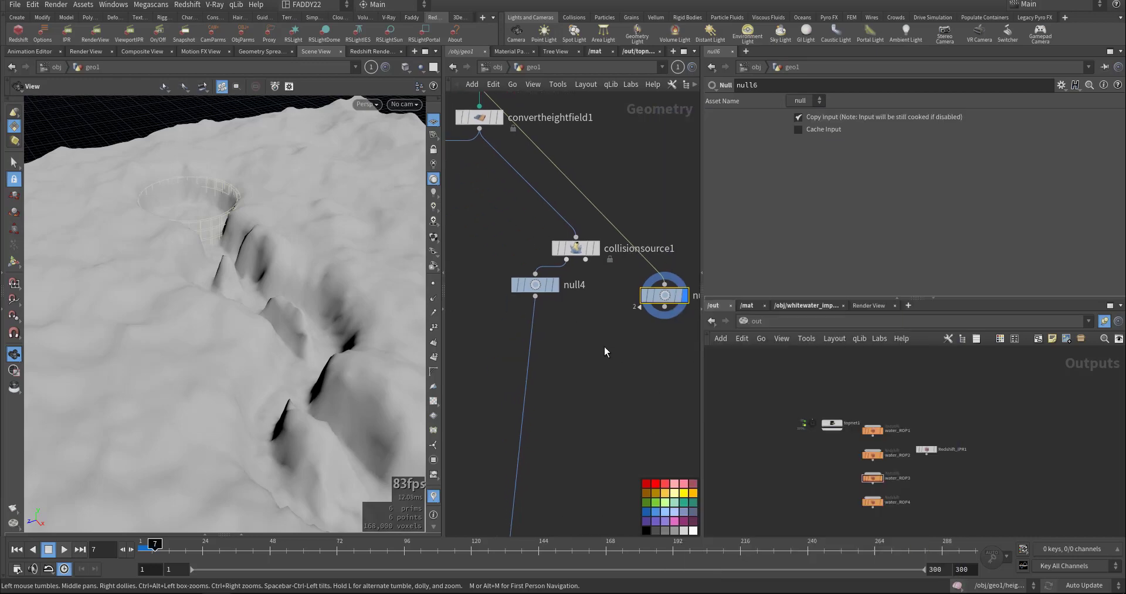
Select uvproject1 further down the terrain branch, review its projection settings, and display subdivide1 below it
{"action": "scroll", "coordinate": [581, 387], "scroll_direction": "down", "scroll_amount": 7}
{"action": "middle_click_drag", "start_coordinate": [593, 421], "coordinate": [634, 357]}
{"action": "scroll", "coordinate": [577, 402], "scroll_direction": "up", "scroll_amount": 3}
{"action": "middle_click_drag", "start_coordinate": [578, 403], "coordinate": [514, 312]}
{"action": "scroll", "coordinate": [546, 358], "scroll_direction": "up", "scroll_amount": 4}
{"action": "left_click", "coordinate": [637, 338]}
{"action": "left_click", "coordinate": [613, 332]}
{"action": "left_click", "coordinate": [605, 335]}
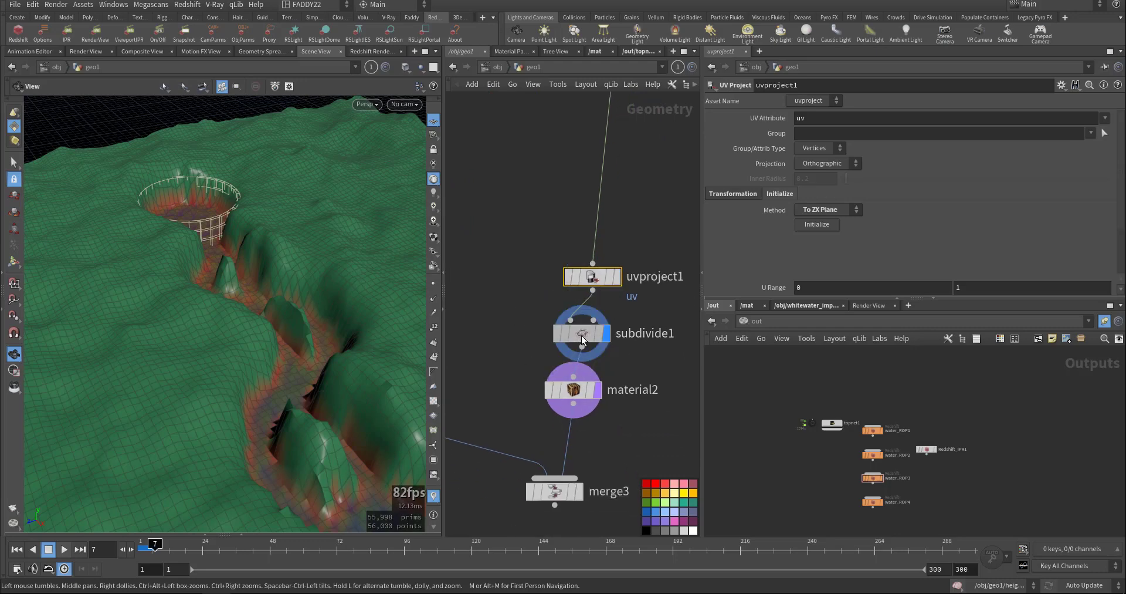
Inspect subdivide1 and material2's /mat/Mossy_Ground assignment, and check where the Megascans plugin is found
{"action": "left_click", "coordinate": [582, 336]}
{"action": "middle_click_drag", "start_coordinate": [522, 391], "coordinate": [520, 358]}
{"action": "left_click", "coordinate": [572, 357]}
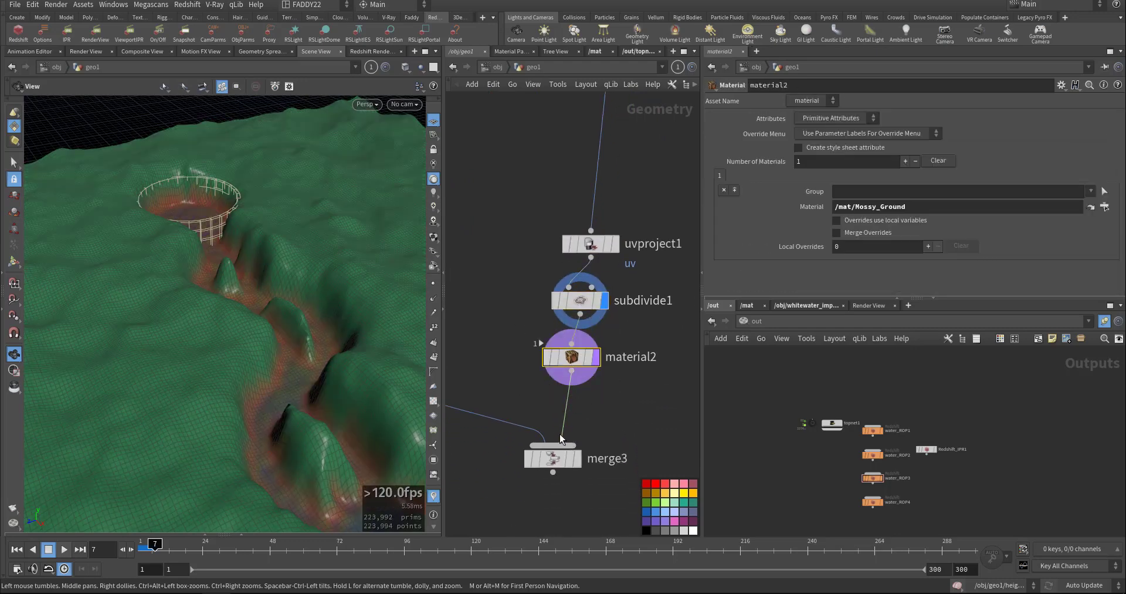
{"action": "middle_click_drag", "start_coordinate": [498, 391], "coordinate": [558, 399]}
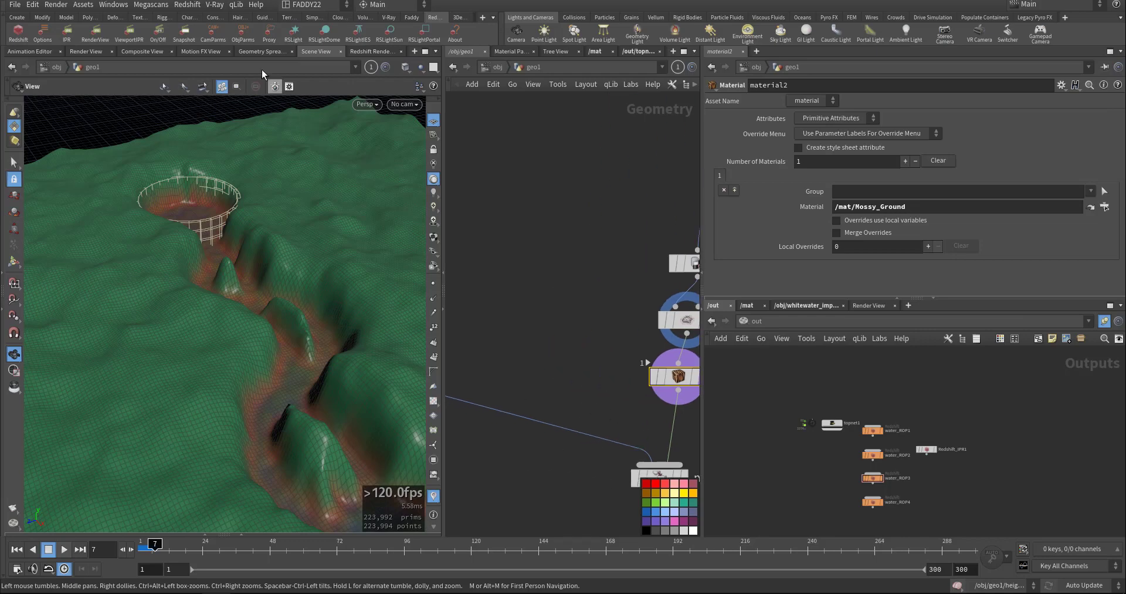
{"action": "left_click", "coordinate": [156, 6]}
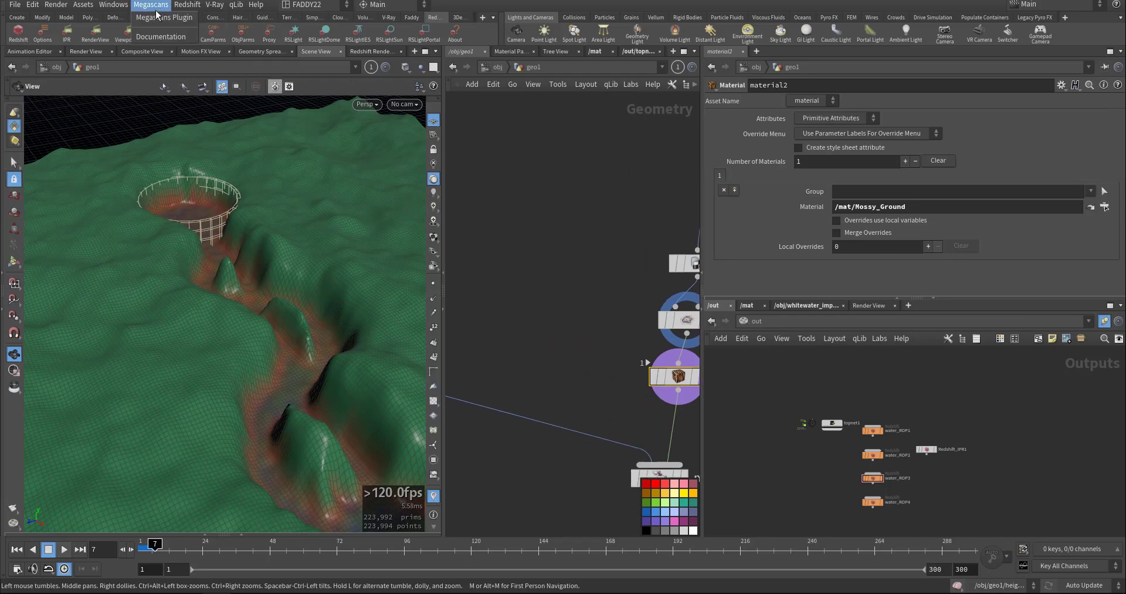
{"action": "left_click", "coordinate": [505, 273]}
Return to frame 1, select rbdbulletsolver1, and open its internal forces network at the POSTSOLVE output
{"action": "middle_click_drag", "start_coordinate": [539, 328], "coordinate": [744, 393]}
{"action": "scroll", "coordinate": [589, 308], "scroll_direction": "down", "scroll_amount": 5}
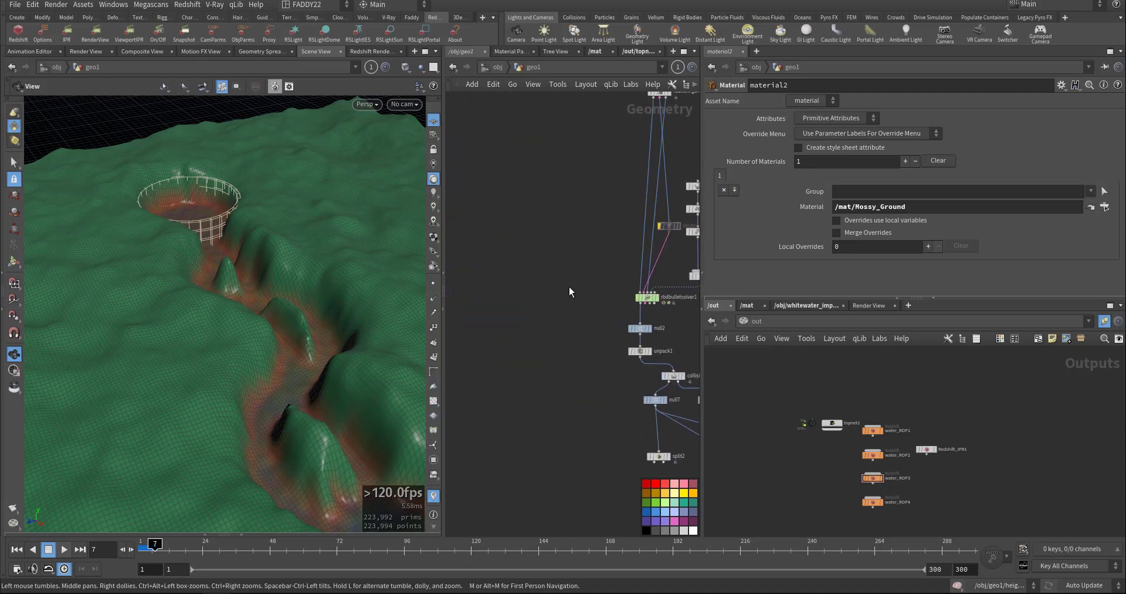
{"action": "middle_click_drag", "start_coordinate": [595, 289], "coordinate": [527, 320]}
{"action": "scroll", "coordinate": [527, 319], "scroll_direction": "up", "scroll_amount": 3}
{"action": "left_click", "coordinate": [23, 549]}
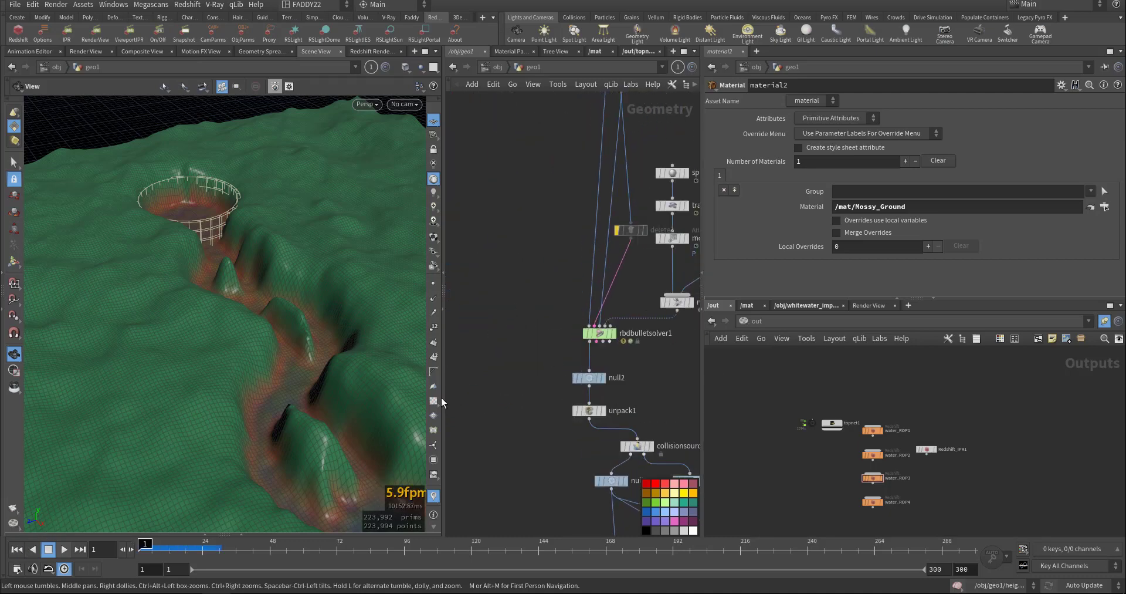
{"action": "double_click", "coordinate": [600, 332]}
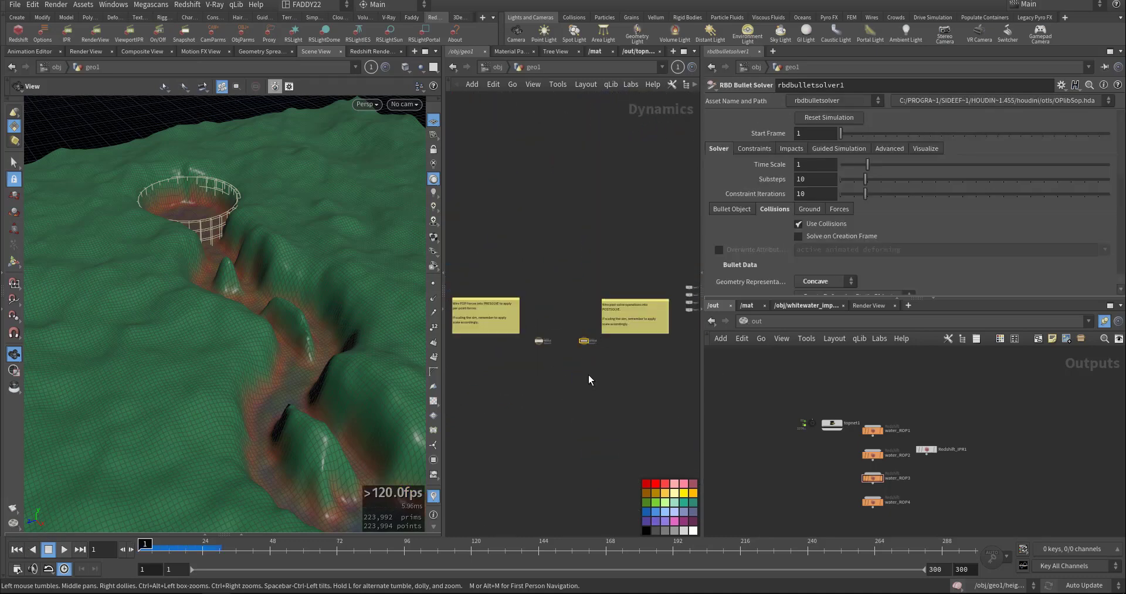
{"action": "middle_click_drag", "start_coordinate": [585, 330], "coordinate": [589, 378]}
{"action": "scroll", "coordinate": [581, 373], "scroll_direction": "up", "scroll_amount": 5}
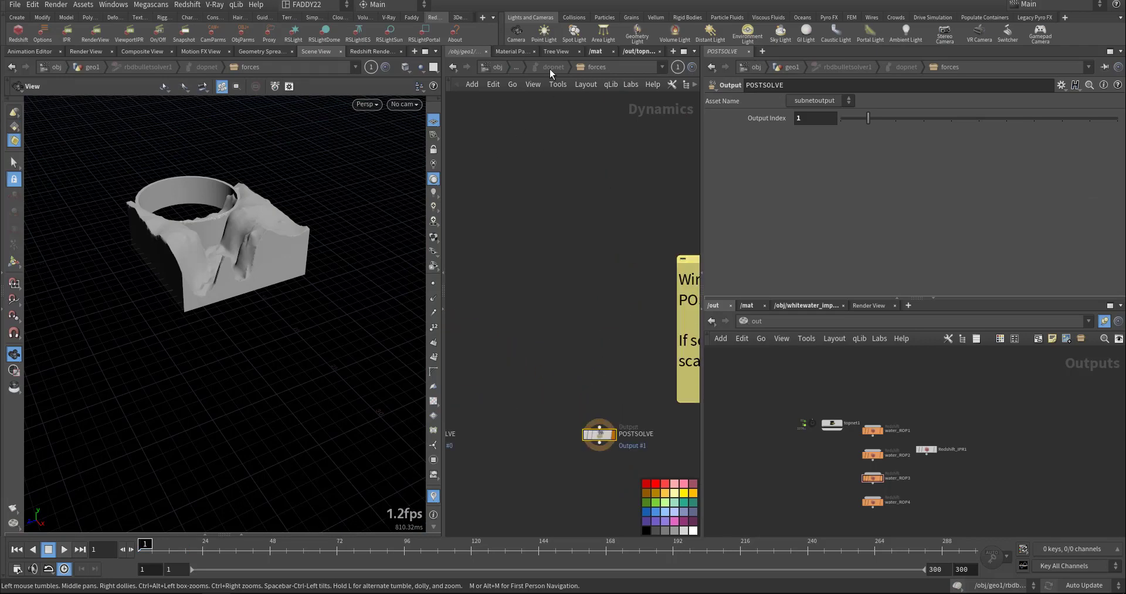
{"action": "key", "text": "Tab"}
{"action": "type", "text": "s"}
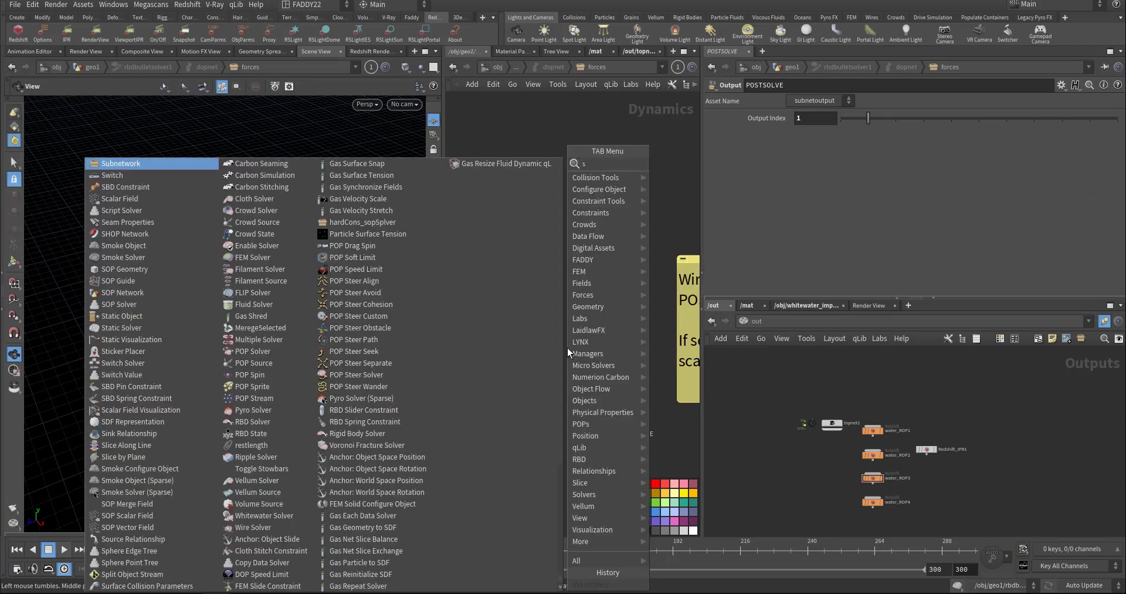
{"action": "type", "text": "olv"}
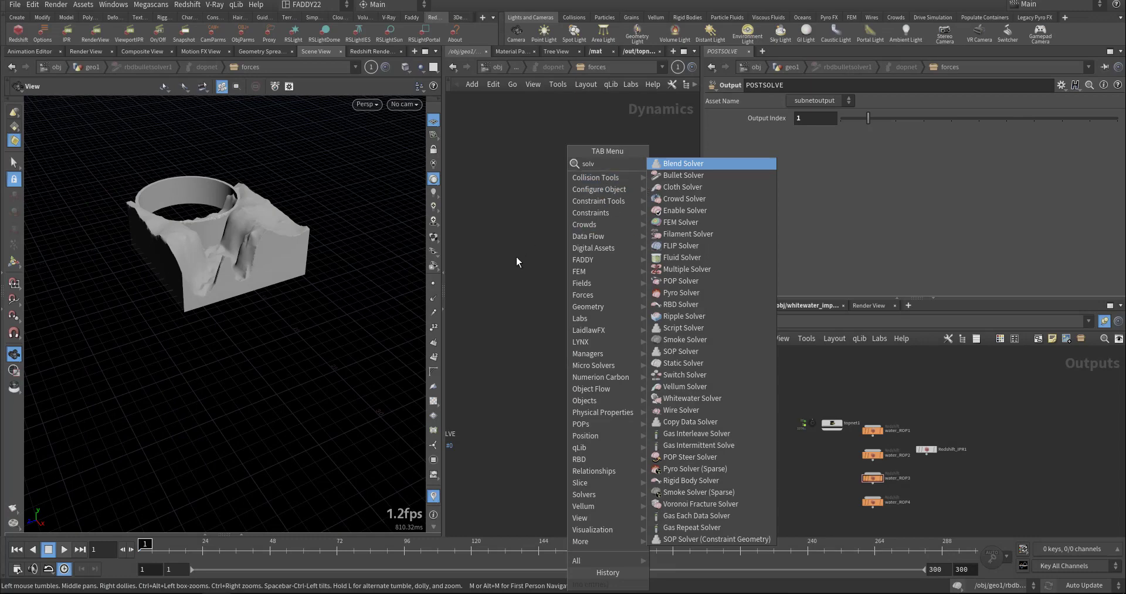
{"action": "left_click", "coordinate": [523, 274]}
Add a SOP Solver above the POSTSOLVE output in the forces network
{"action": "key", "text": "Tab"}
{"action": "type", "text": "sop"}
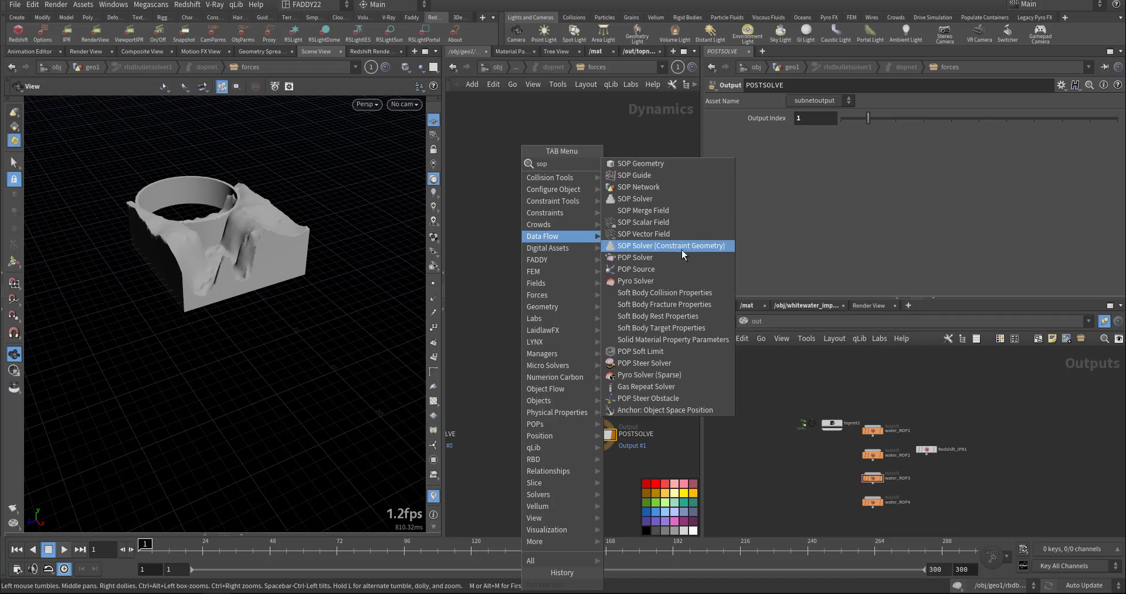
{"action": "left_click", "coordinate": [632, 247]}
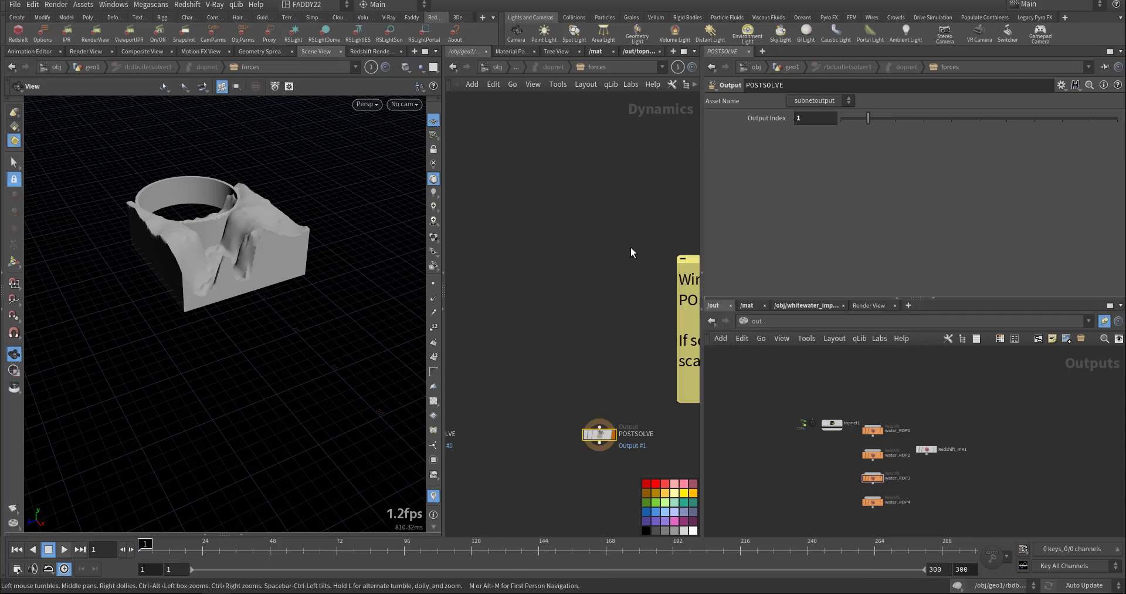
{"action": "left_click", "coordinate": [594, 360]}
{"action": "scroll", "coordinate": [595, 360], "scroll_direction": "up", "scroll_amount": 3}
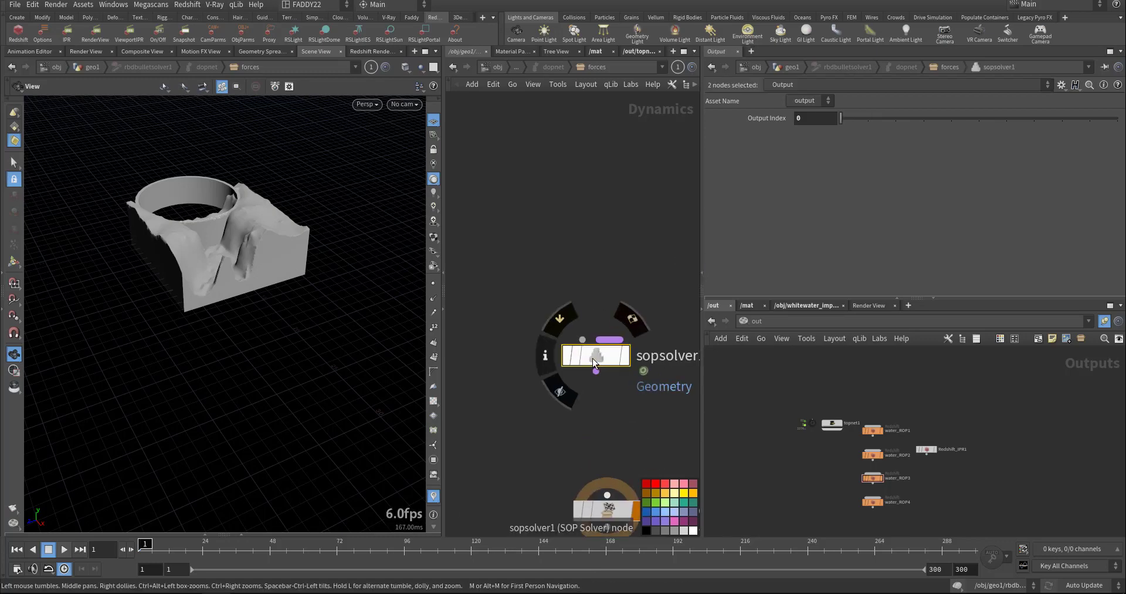
Connect the SOP Solver to the POSTSOLVE output, open its internal network, and display Constraints_Out
{"action": "left_click", "coordinate": [596, 371]}
{"action": "key", "text": "Escape"}
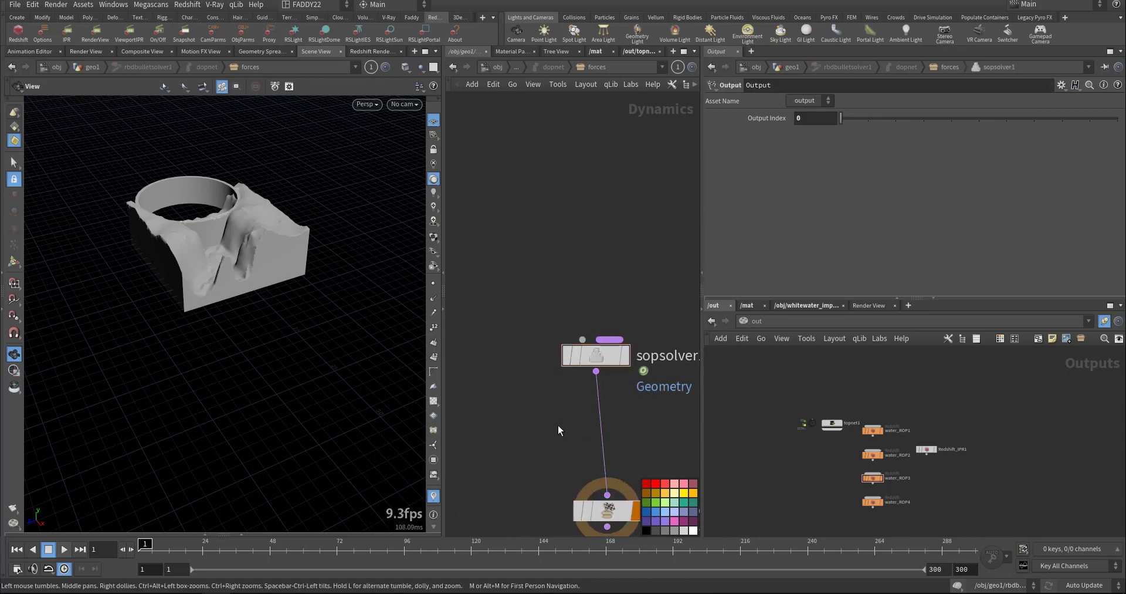
{"action": "double_click", "coordinate": [593, 357]}
{"action": "scroll", "coordinate": [590, 325], "scroll_direction": "up", "scroll_amount": 5}
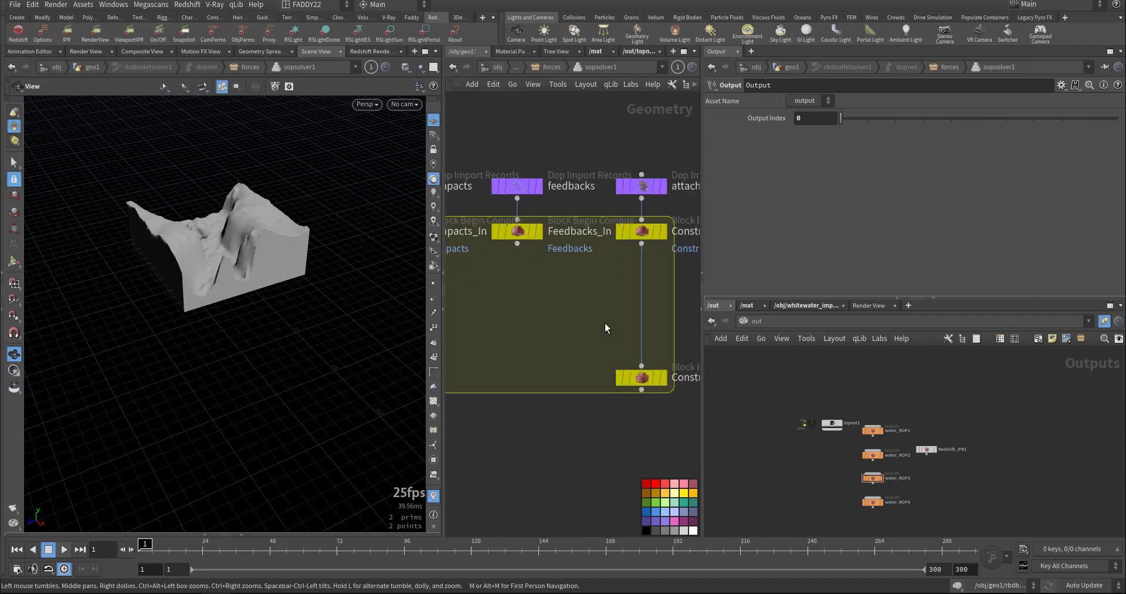
{"action": "left_click", "coordinate": [606, 337]}
{"action": "left_click", "coordinate": [583, 335]}
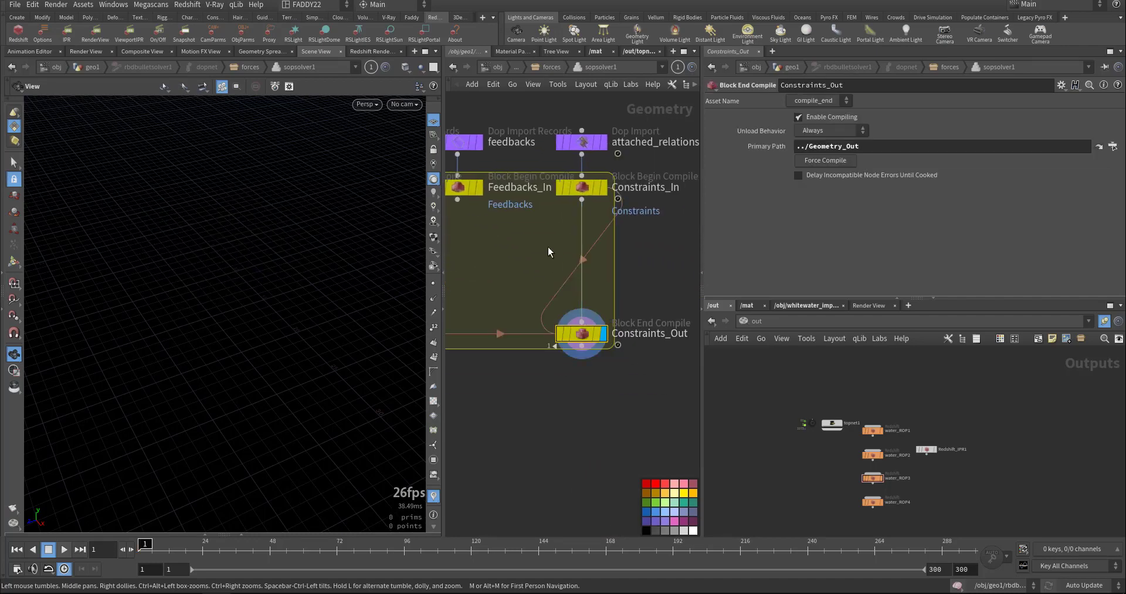
Examine the compile blocks inside the SOP Solver, including the Geometry, Impacts, Feedbacks and Constraints inputs and the Geometry_Out settings
{"action": "key", "text": "Tab"}
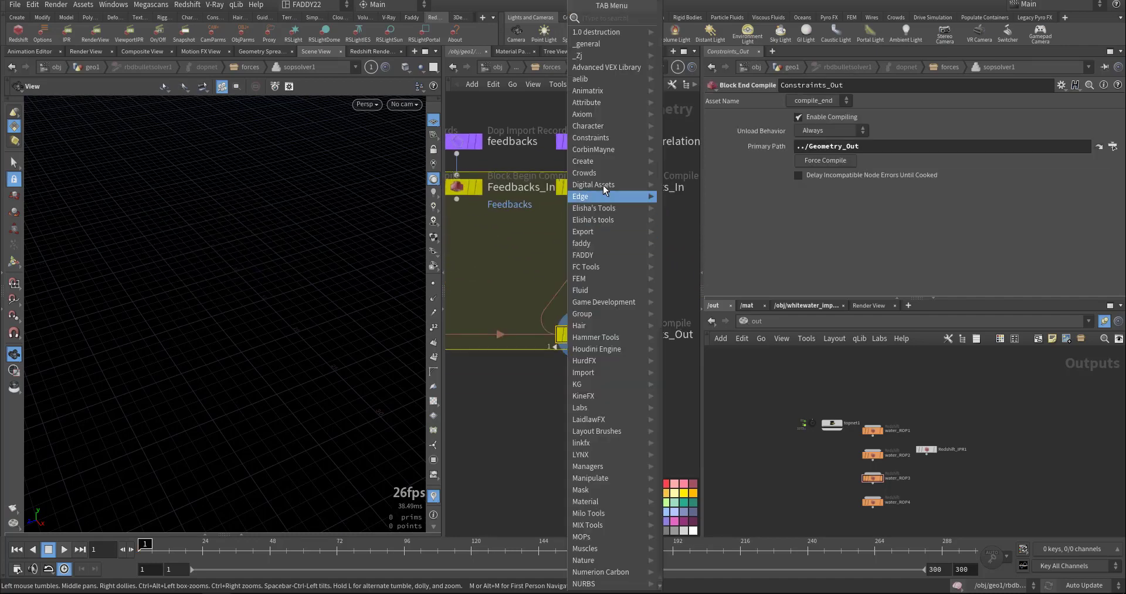
{"action": "left_click", "coordinate": [531, 268]}
{"action": "middle_click_drag", "start_coordinate": [481, 252], "coordinate": [543, 284]}
{"action": "scroll", "coordinate": [651, 290], "scroll_direction": "down", "scroll_amount": 6}
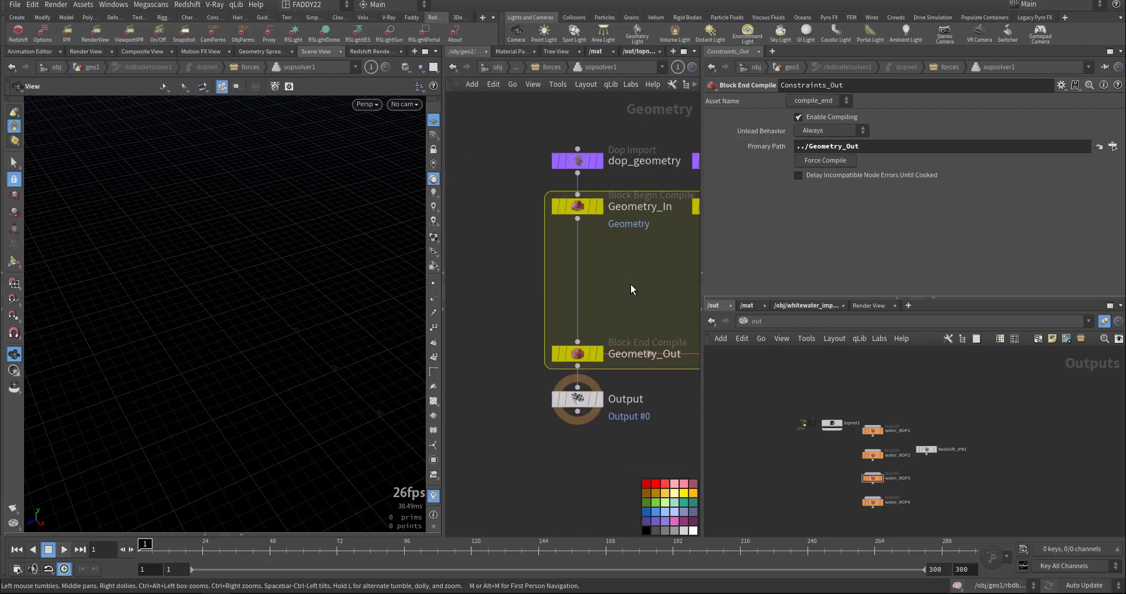
{"action": "middle_click_drag", "start_coordinate": [648, 288], "coordinate": [596, 278]}
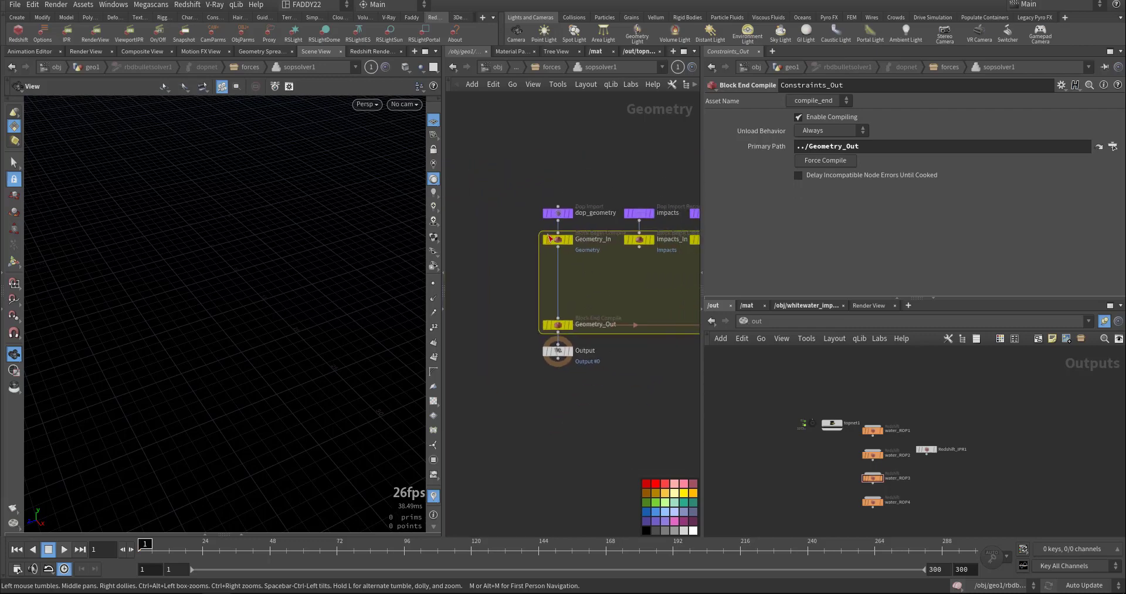
{"action": "middle_click_drag", "start_coordinate": [665, 272], "coordinate": [549, 258]}
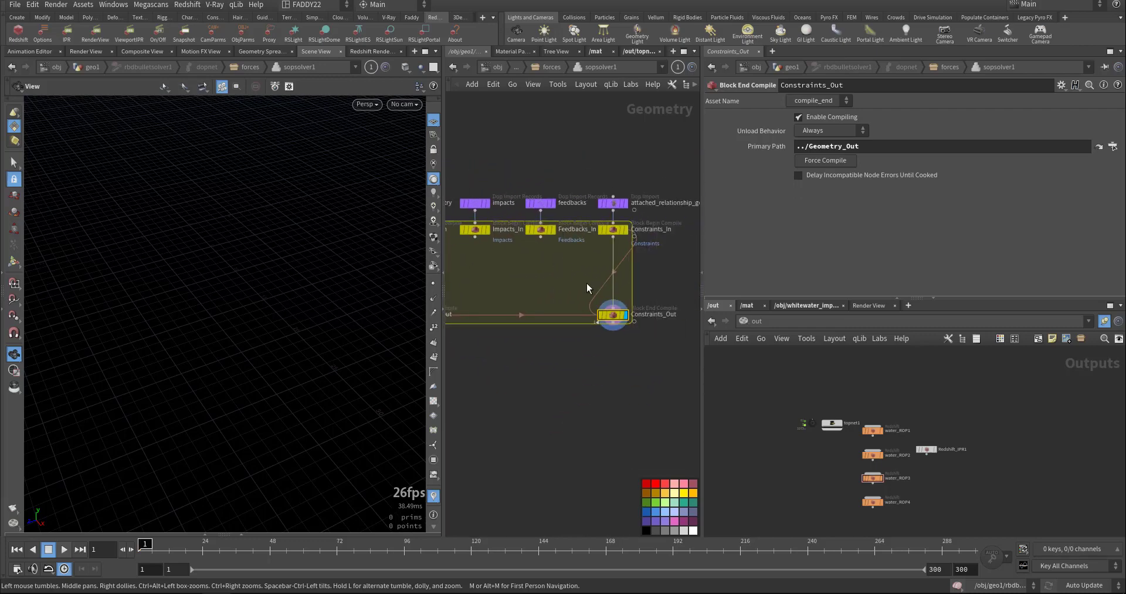
{"action": "middle_click_drag", "start_coordinate": [445, 270], "coordinate": [533, 266]}
{"action": "left_click", "coordinate": [478, 309]}
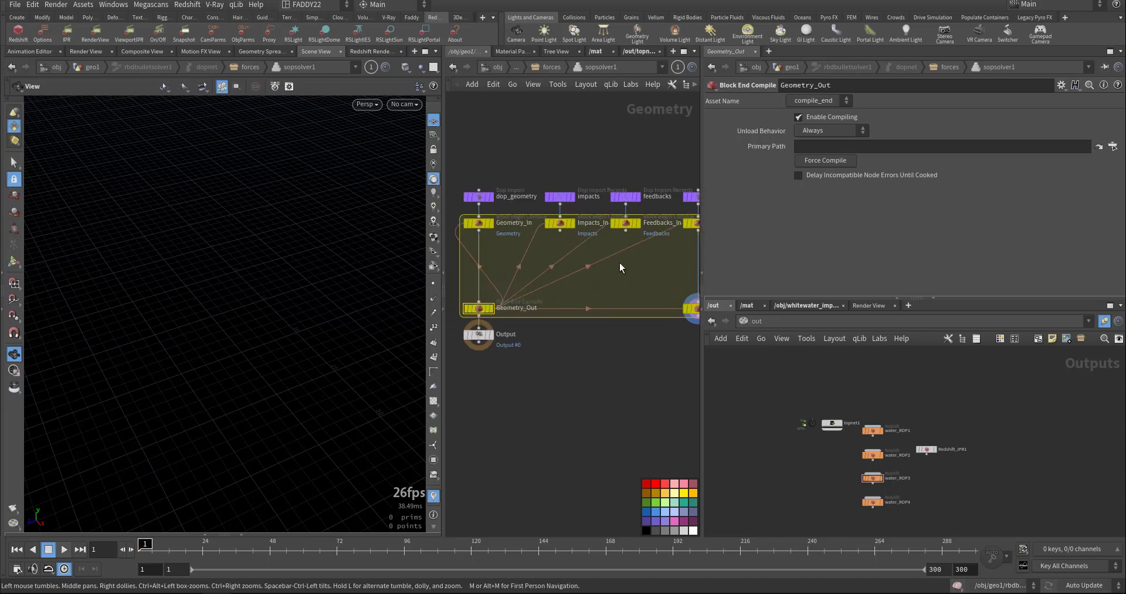
Leave the SOP Solver's network, delete the solver from the forces network, and return to geo1
{"action": "left_click", "coordinate": [453, 68]}
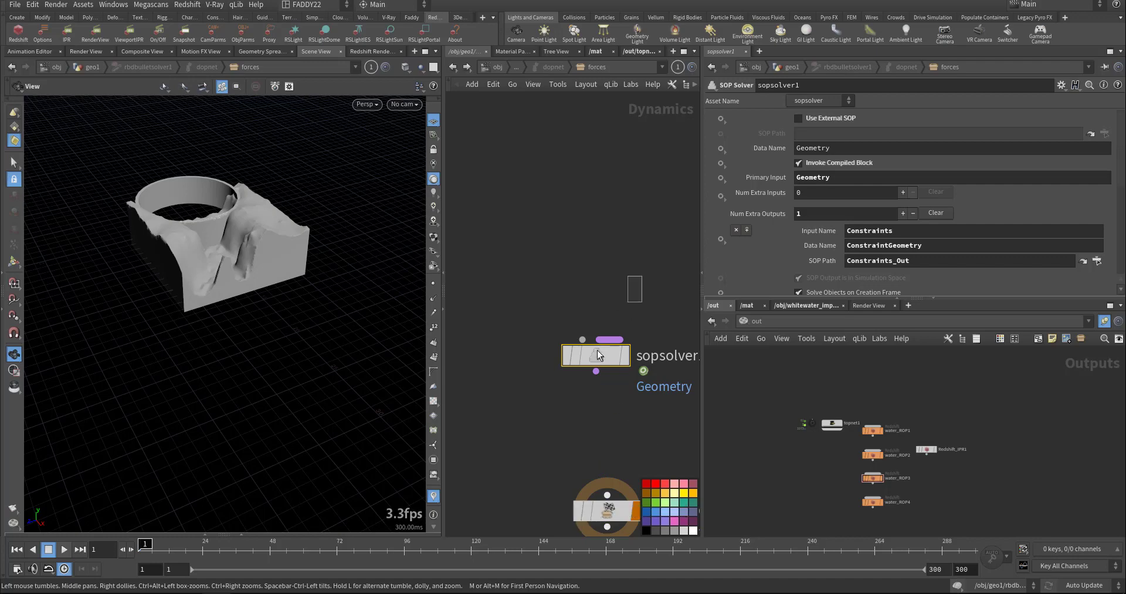
{"action": "key", "text": "Delete"}
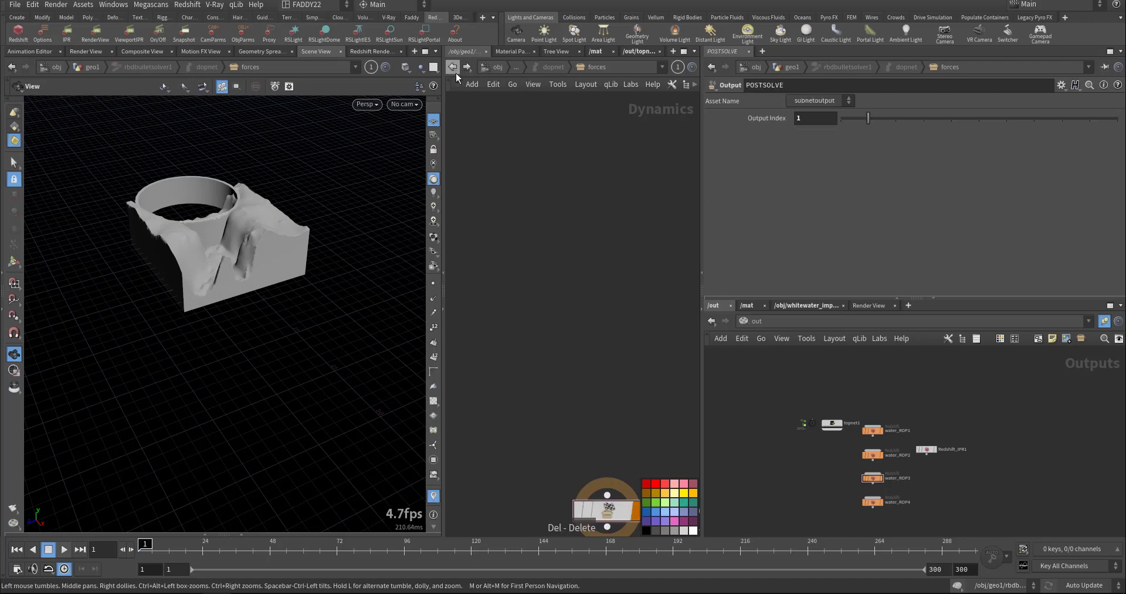
{"action": "left_click", "coordinate": [456, 73]}
Find null3 above polyfill3 in geo1, display it, and examine the dam ring up close
{"action": "middle_click_drag", "start_coordinate": [548, 268], "coordinate": [498, 213]}
{"action": "scroll", "coordinate": [524, 225], "scroll_direction": "down", "scroll_amount": 5}
{"action": "middle_click_drag", "start_coordinate": [610, 280], "coordinate": [519, 321]}
{"action": "scroll", "coordinate": [519, 320], "scroll_direction": "down", "scroll_amount": 2}
{"action": "middle_click_drag", "start_coordinate": [623, 225], "coordinate": [614, 370]}
{"action": "scroll", "coordinate": [599, 326], "scroll_direction": "up", "scroll_amount": 5}
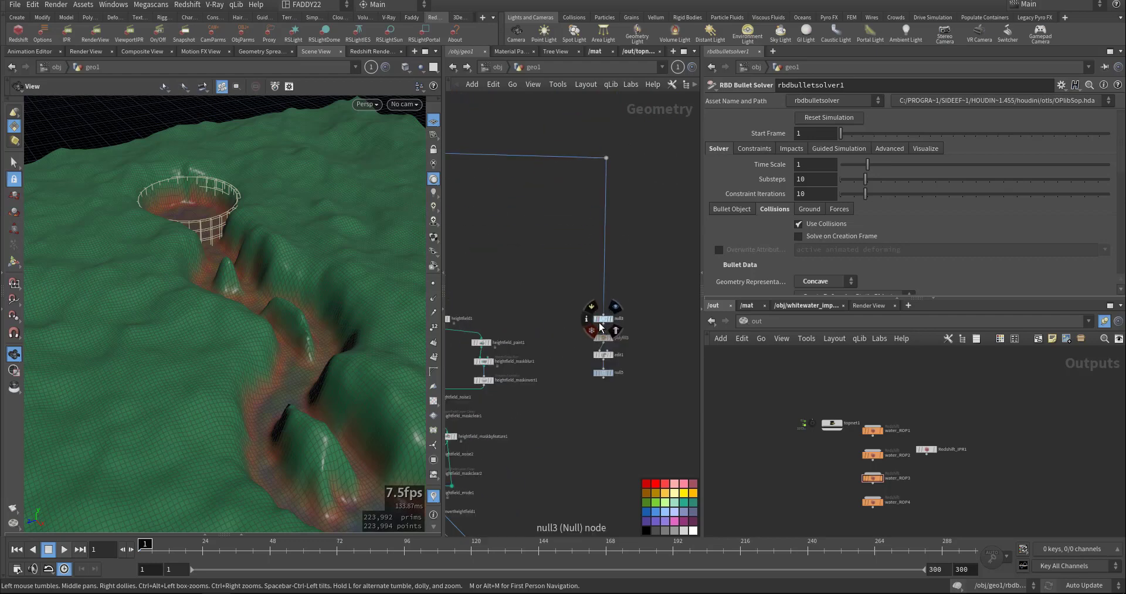
{"action": "scroll", "coordinate": [600, 326], "scroll_direction": "up", "scroll_amount": 3}
{"action": "left_click", "coordinate": [625, 301]}
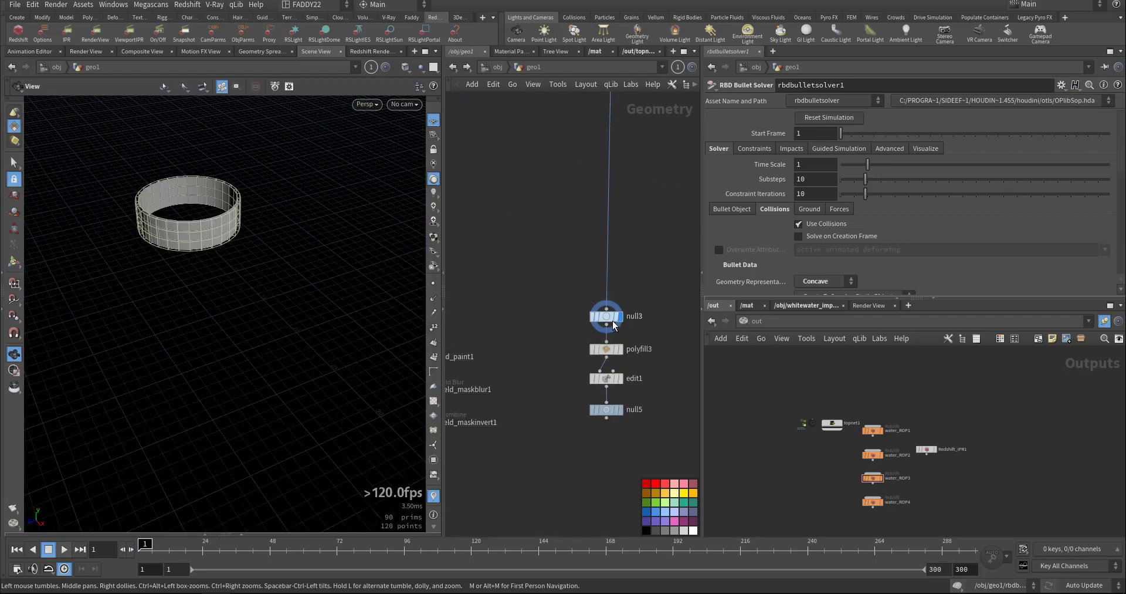
{"action": "left_click", "coordinate": [624, 333]}
{"action": "right_click_drag", "start_coordinate": [193, 219], "coordinate": [262, 208]}
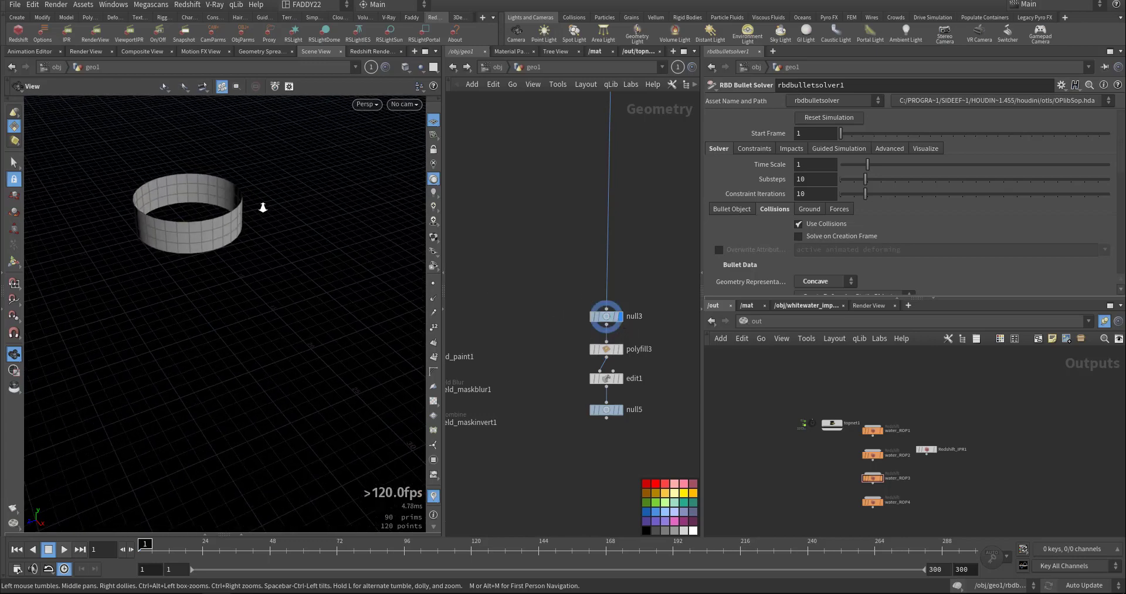
{"action": "left_click_drag", "start_coordinate": [263, 208], "coordinate": [234, 289]}
{"action": "right_click_drag", "start_coordinate": [235, 289], "coordinate": [370, 241]}
{"action": "left_click_drag", "start_coordinate": [369, 242], "coordinate": [368, 293]}
Display polyfill3, edit1 and null5 in turn and examine the capped ring volume
{"action": "left_click", "coordinate": [620, 350]}
{"action": "mouse_move", "coordinate": [240, 256]}
{"action": "left_mouse_down"}
{"action": "mouse_move", "coordinate": [236, 277]}
{"action": "mouse_move", "coordinate": [234, 222]}
{"action": "mouse_move", "coordinate": [243, 269]}
{"action": "left_mouse_up"}
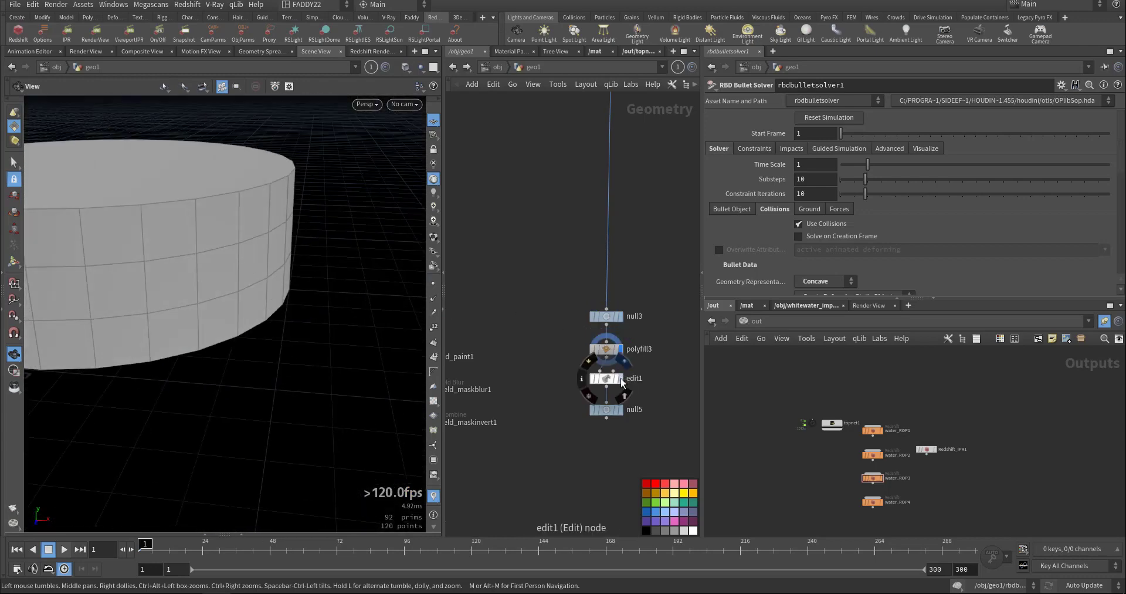
{"action": "left_click", "coordinate": [620, 378]}
{"action": "left_click_drag", "start_coordinate": [239, 218], "coordinate": [229, 192]}
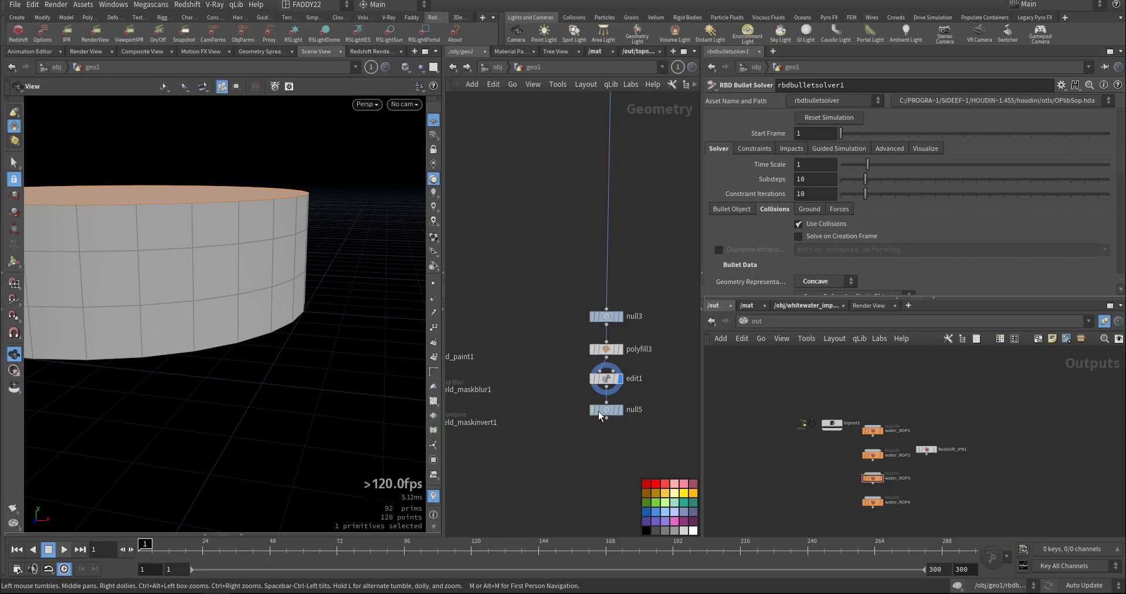
{"action": "left_click", "coordinate": [621, 410]}
{"action": "middle_click_drag", "start_coordinate": [528, 340], "coordinate": [649, 343]}
{"action": "right_click_drag", "start_coordinate": [289, 244], "coordinate": [201, 262]}
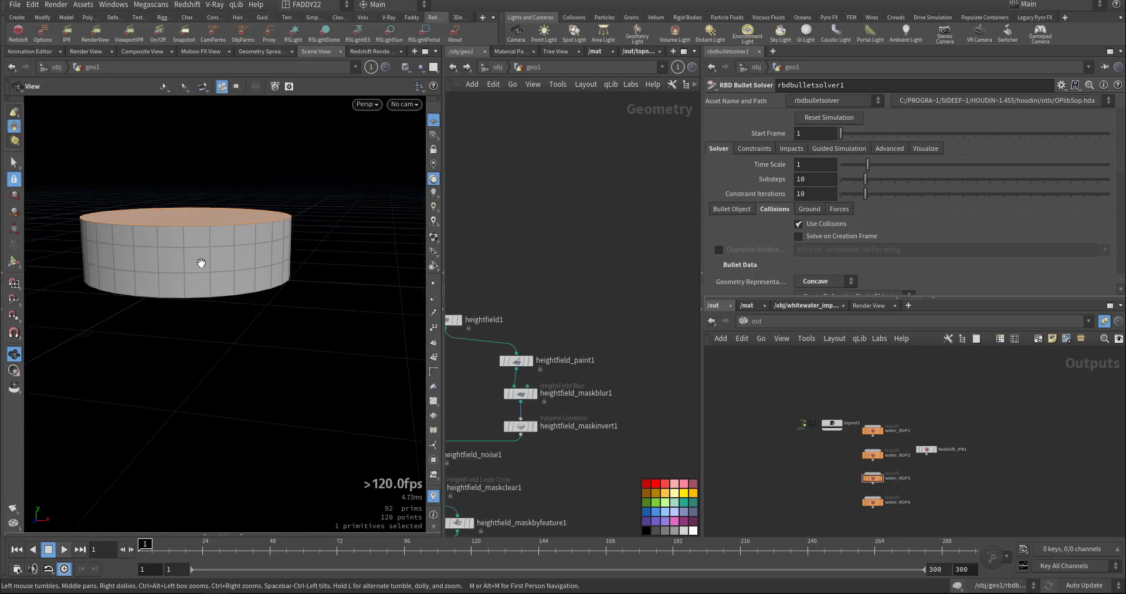
{"action": "left_click_drag", "start_coordinate": [201, 262], "coordinate": [206, 293]}
Open the dam object and inspect GET_null9's merged source, the fractured wall, and material1's group assignments
{"action": "left_click", "coordinate": [487, 68]}
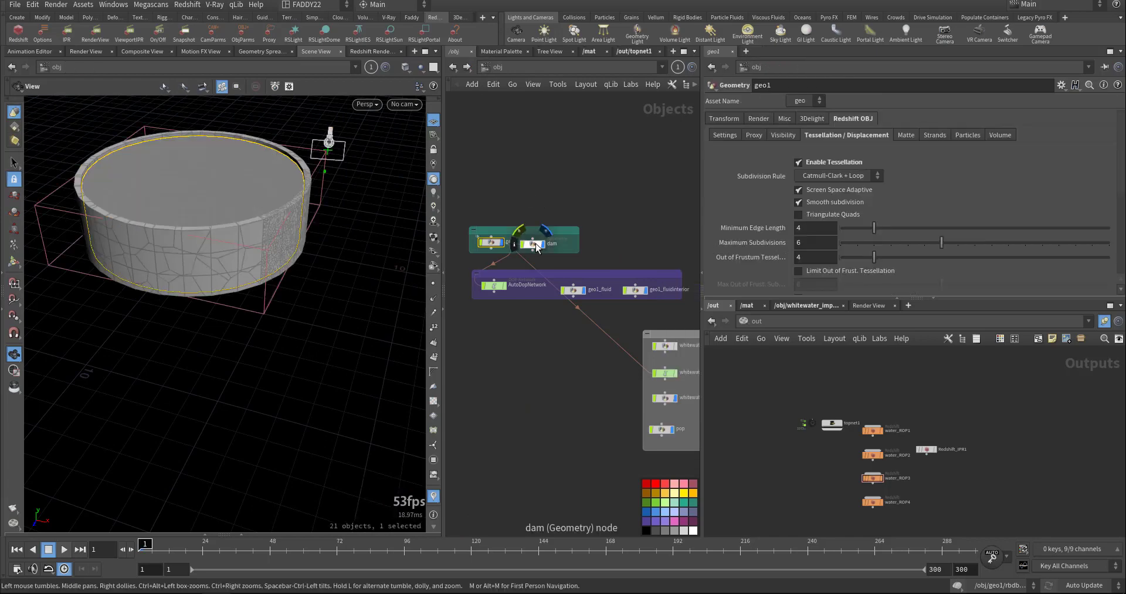
{"action": "double_click", "coordinate": [536, 245]}
{"action": "scroll", "coordinate": [515, 231], "scroll_direction": "up", "scroll_amount": 3}
{"action": "left_click", "coordinate": [472, 202]}
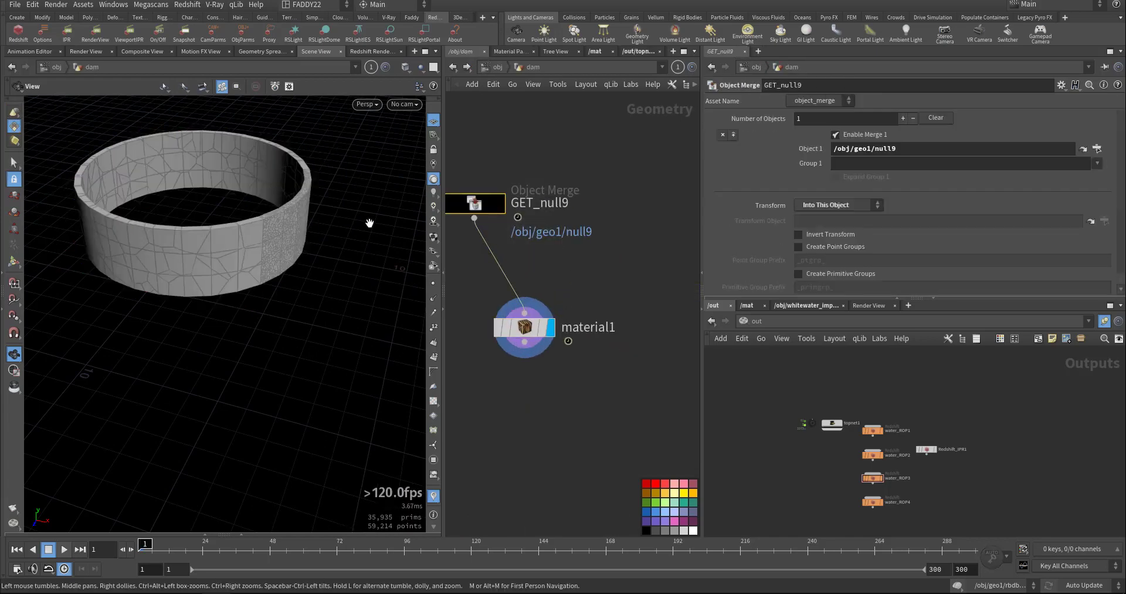
{"action": "left_click_drag", "start_coordinate": [372, 222], "coordinate": [335, 205]}
{"action": "right_click_drag", "start_coordinate": [335, 206], "coordinate": [252, 287]}
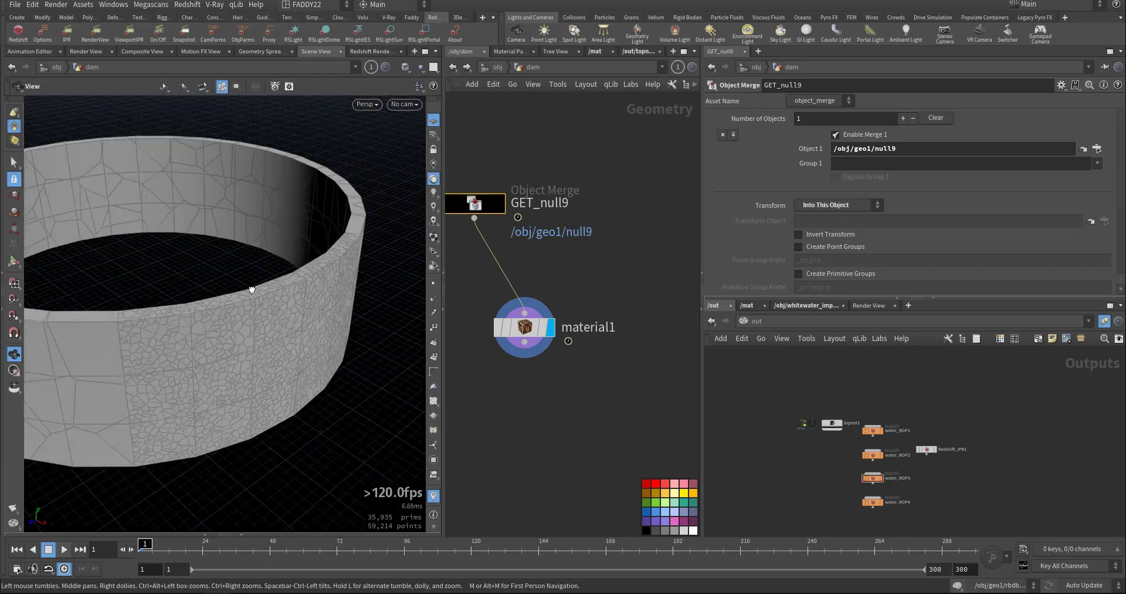
{"action": "left_click_drag", "start_coordinate": [251, 287], "coordinate": [234, 294]}
{"action": "left_click", "coordinate": [522, 326]}
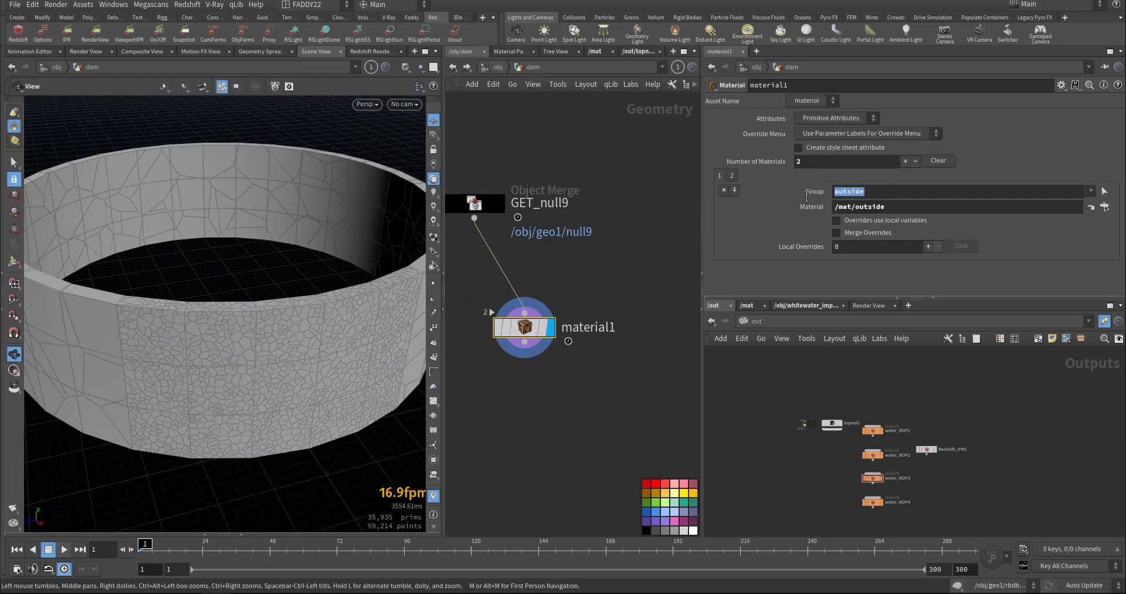
Add a Blast node fed by GET_null9 and display it, keeping the render flag on material1
{"action": "middle_click_drag", "start_coordinate": [480, 396], "coordinate": [591, 386]}
{"action": "key", "text": "Tab"}
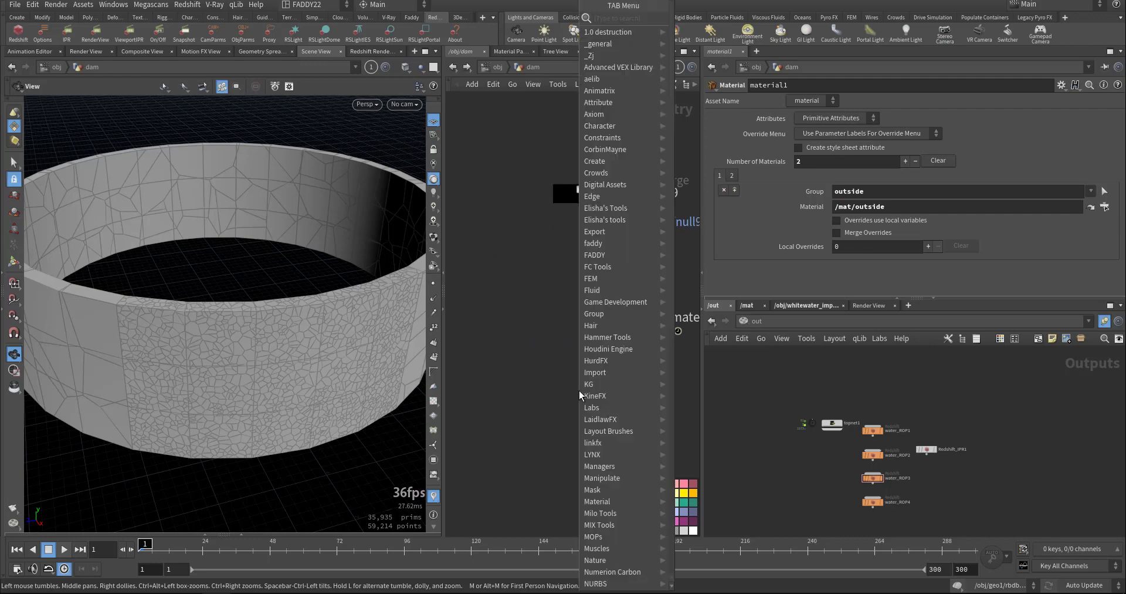
{"action": "type", "text": "blas"}
{"action": "key", "text": "Return"}
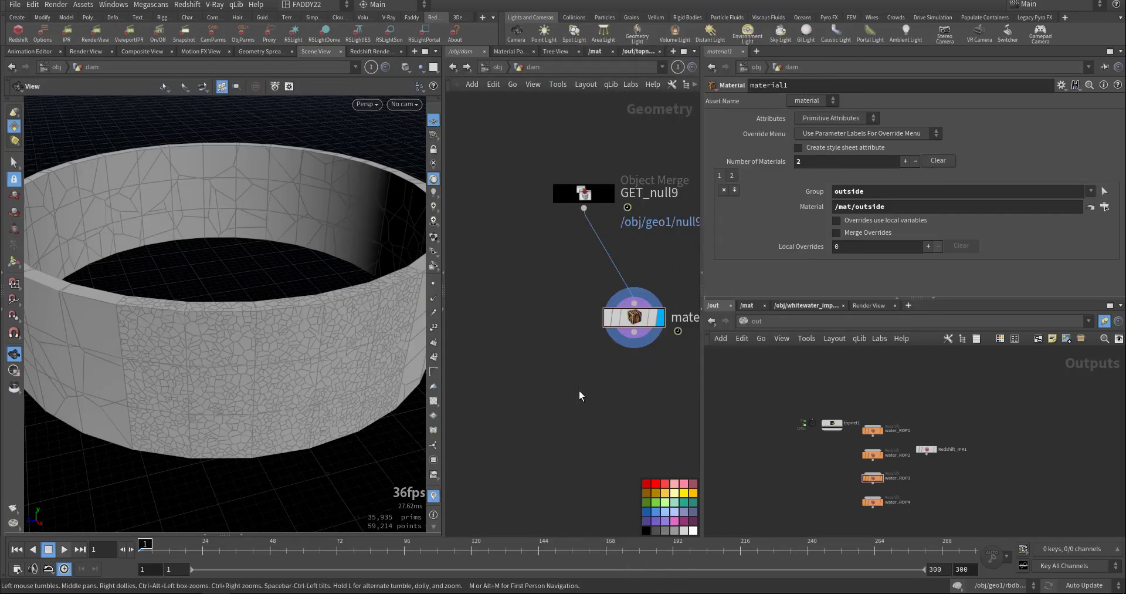
{"action": "left_click", "coordinate": [535, 371]}
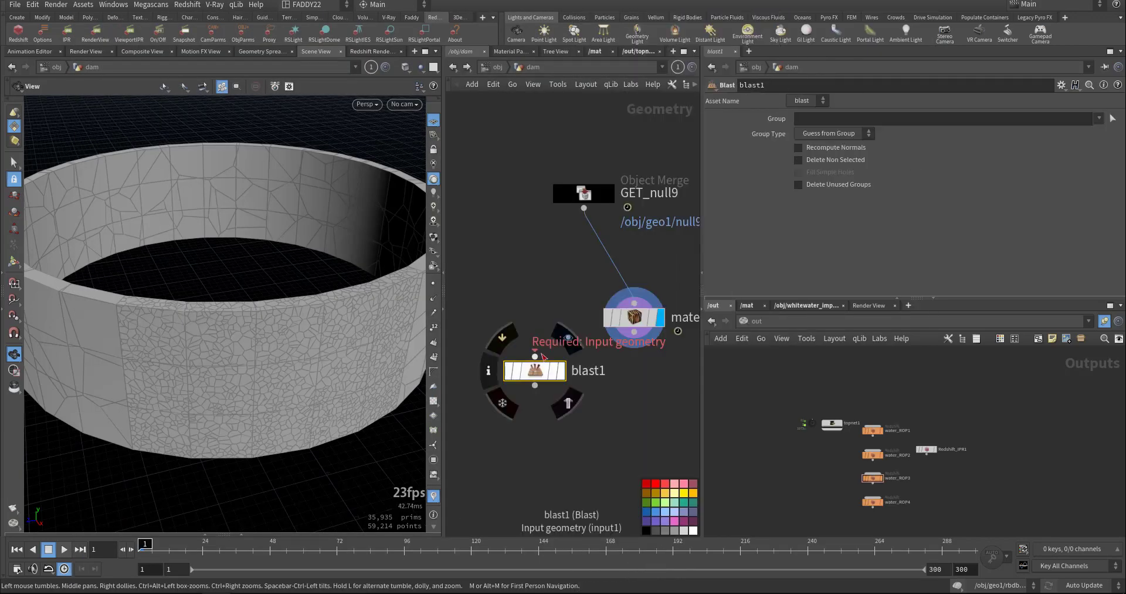
{"action": "left_click", "coordinate": [535, 356]}
{"action": "left_click", "coordinate": [568, 252]}
{"action": "left_click", "coordinate": [576, 330]}
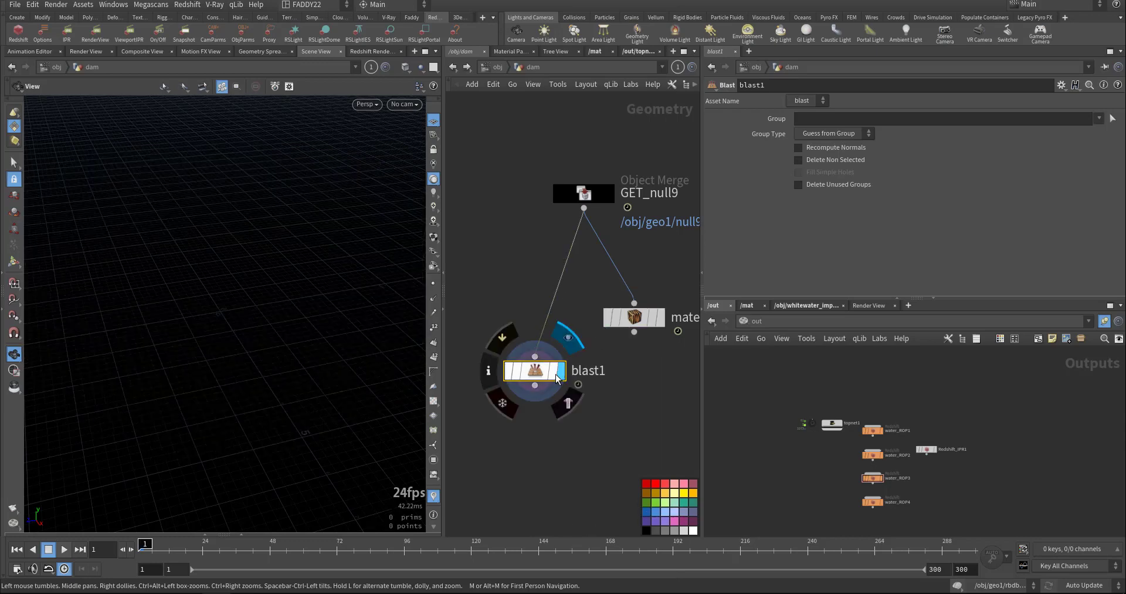
{"action": "left_click", "coordinate": [661, 317], "text": "ctrl"}
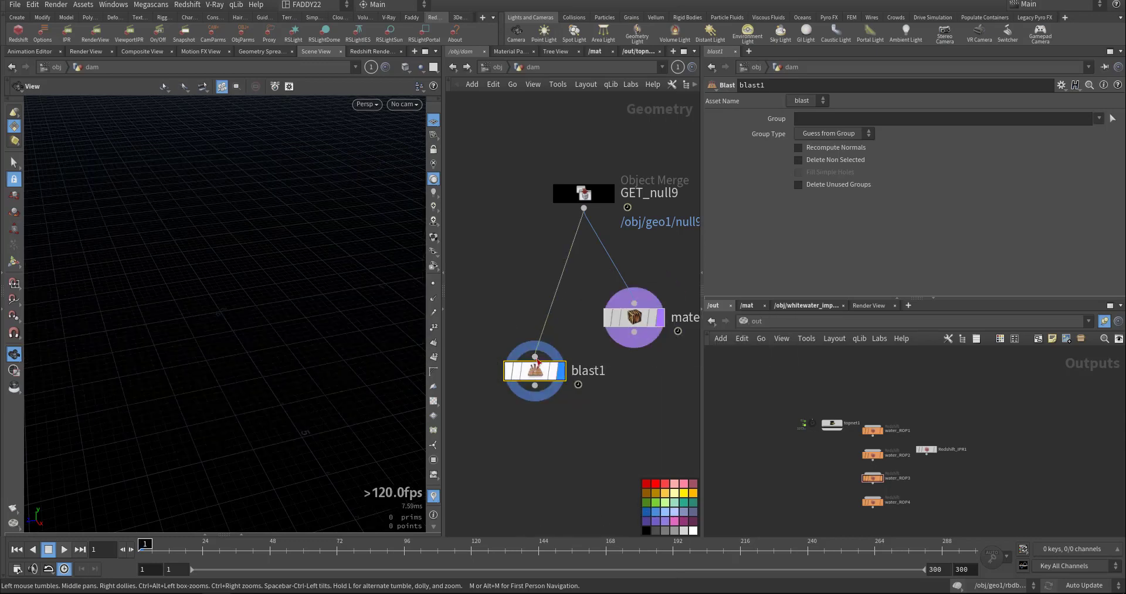
Set the Blast group to inside, enable Delete Non Selected, and examine the isolated interior faces
{"action": "left_click", "coordinate": [1099, 119]}
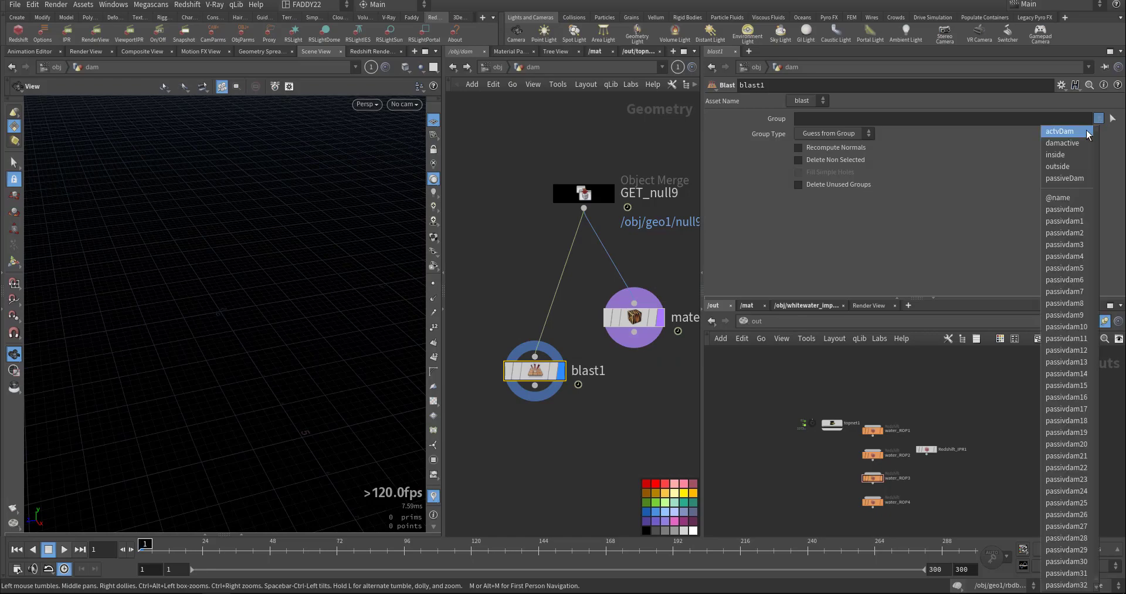
{"action": "left_click", "coordinate": [1065, 146]}
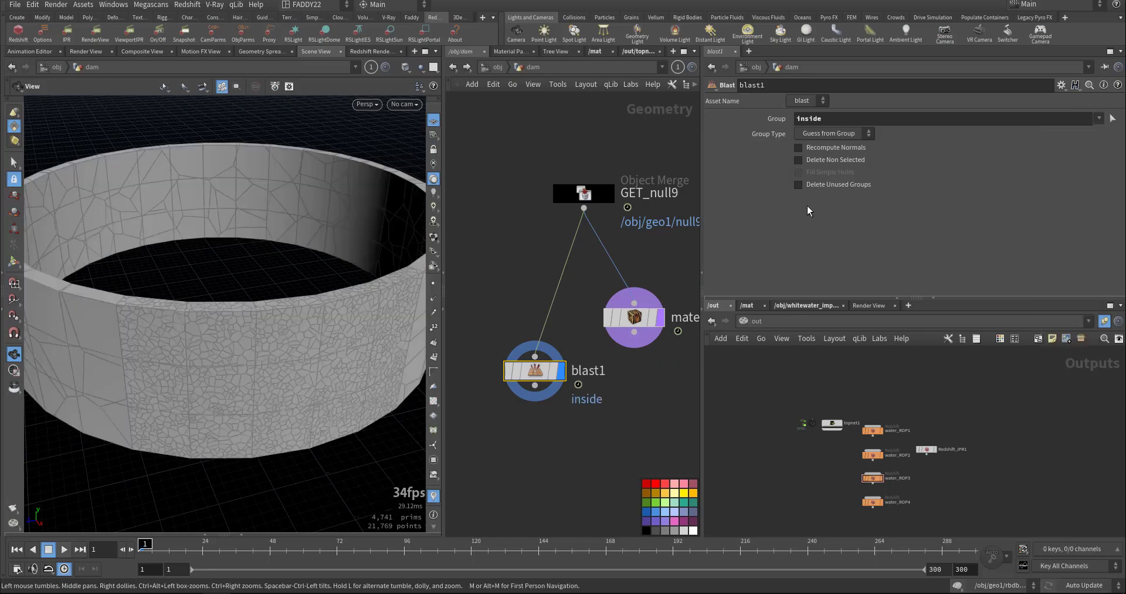
{"action": "left_click", "coordinate": [802, 162]}
{"action": "mouse_move", "coordinate": [357, 317]}
{"action": "left_mouse_down"}
{"action": "mouse_move", "coordinate": [343, 318]}
{"action": "mouse_move", "coordinate": [393, 302]}
{"action": "mouse_move", "coordinate": [406, 285]}
{"action": "mouse_move", "coordinate": [362, 298]}
{"action": "left_mouse_up"}
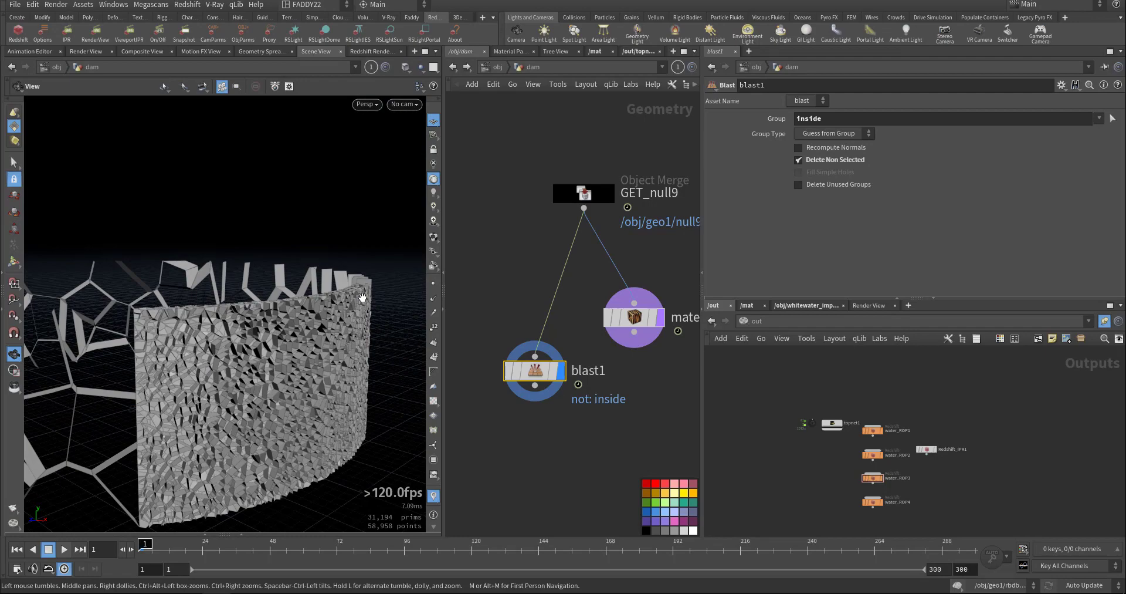
{"action": "right_click_drag", "start_coordinate": [243, 354], "coordinate": [290, 344]}
{"action": "left_click_drag", "start_coordinate": [290, 344], "coordinate": [305, 326]}
Turn Delete Non Selected off and back on to compare the dam's outer surface with its inside faces
{"action": "left_click", "coordinate": [798, 160]}
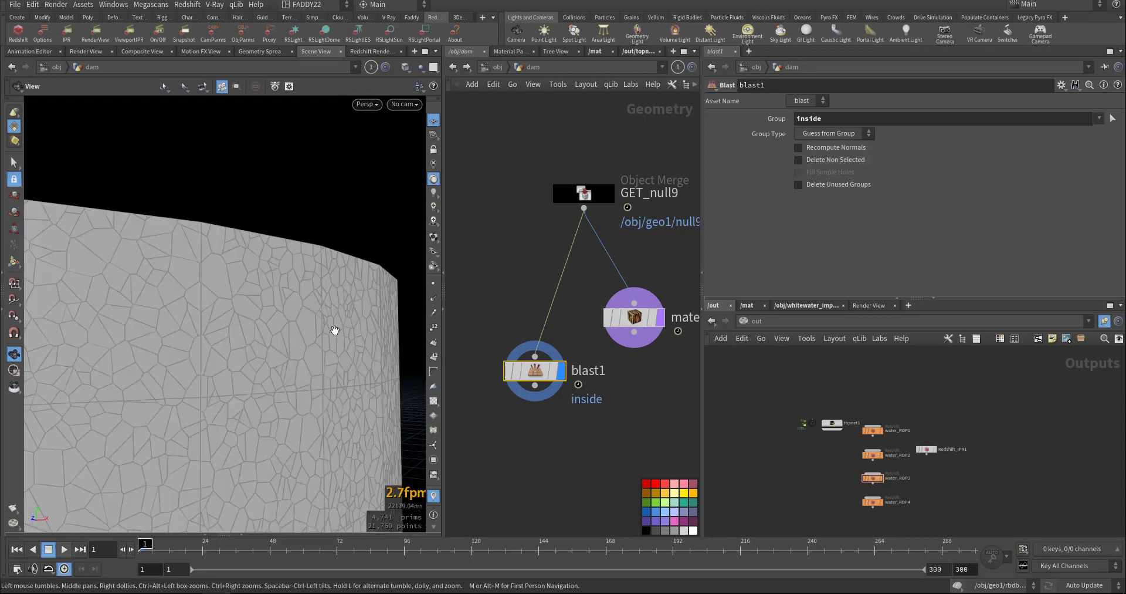
{"action": "right_click_drag", "start_coordinate": [334, 327], "coordinate": [593, 297]}
{"action": "left_click_drag", "start_coordinate": [294, 314], "coordinate": [331, 301]}
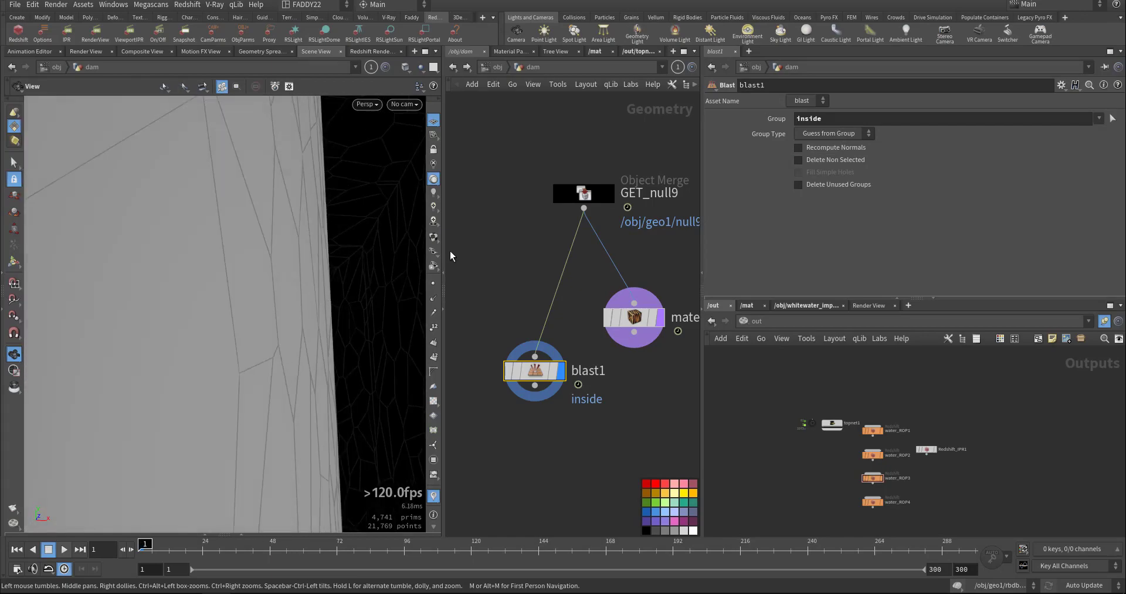
{"action": "left_click", "coordinate": [798, 159]}
{"action": "right_click_drag", "start_coordinate": [126, 297], "coordinate": [147, 354]}
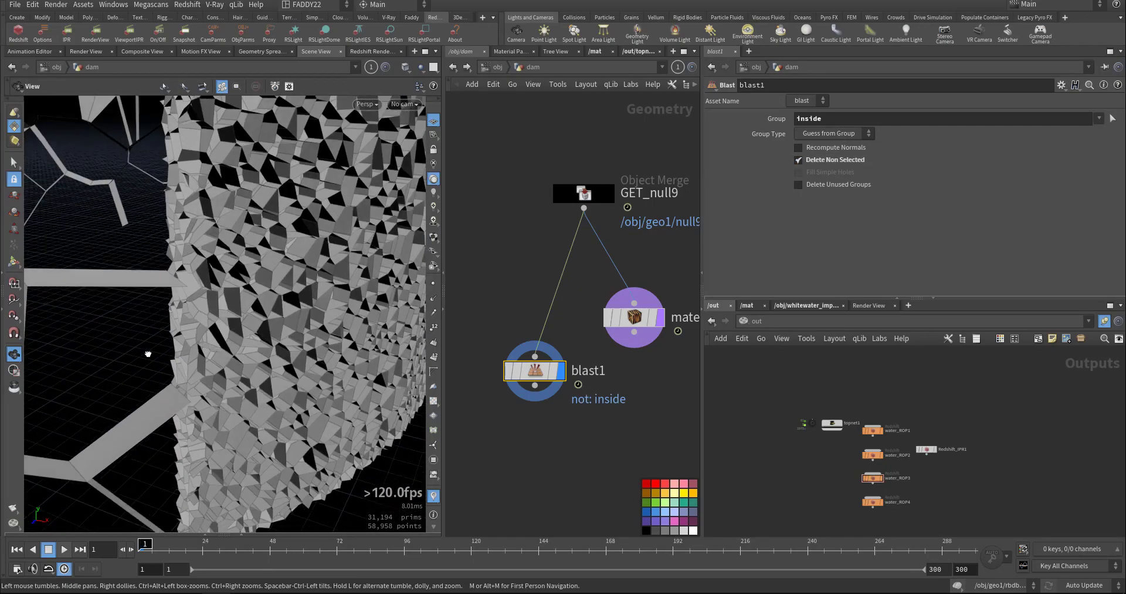
{"action": "left_click_drag", "start_coordinate": [148, 354], "coordinate": [267, 314]}
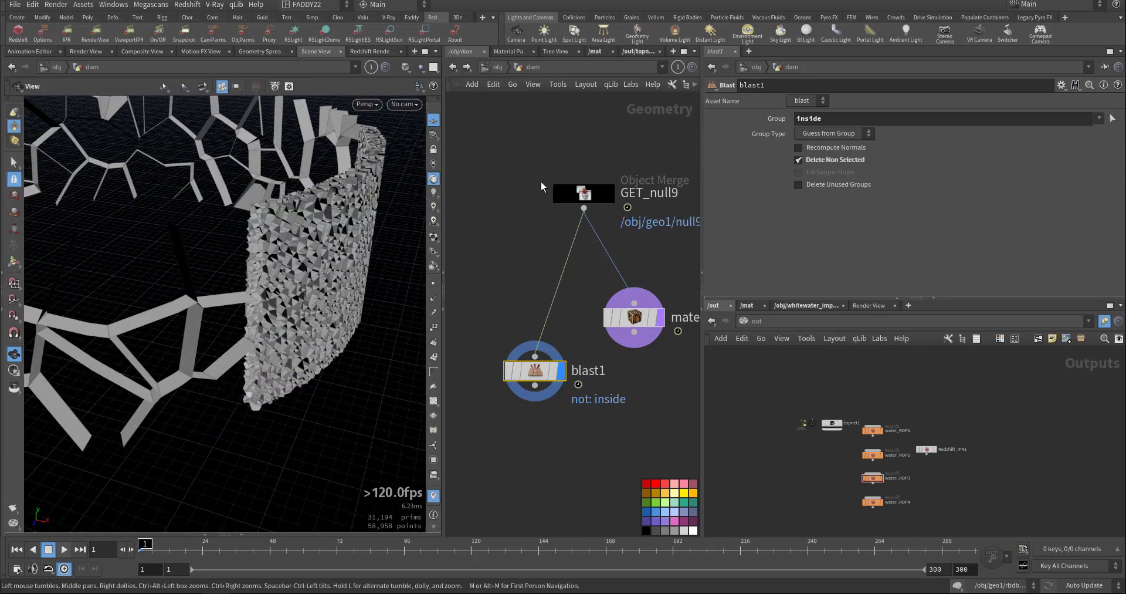
Display material1 again and return to the object level, showing the geo1, dam and AutoDopNetwork nodes
{"action": "left_click", "coordinate": [661, 317]}
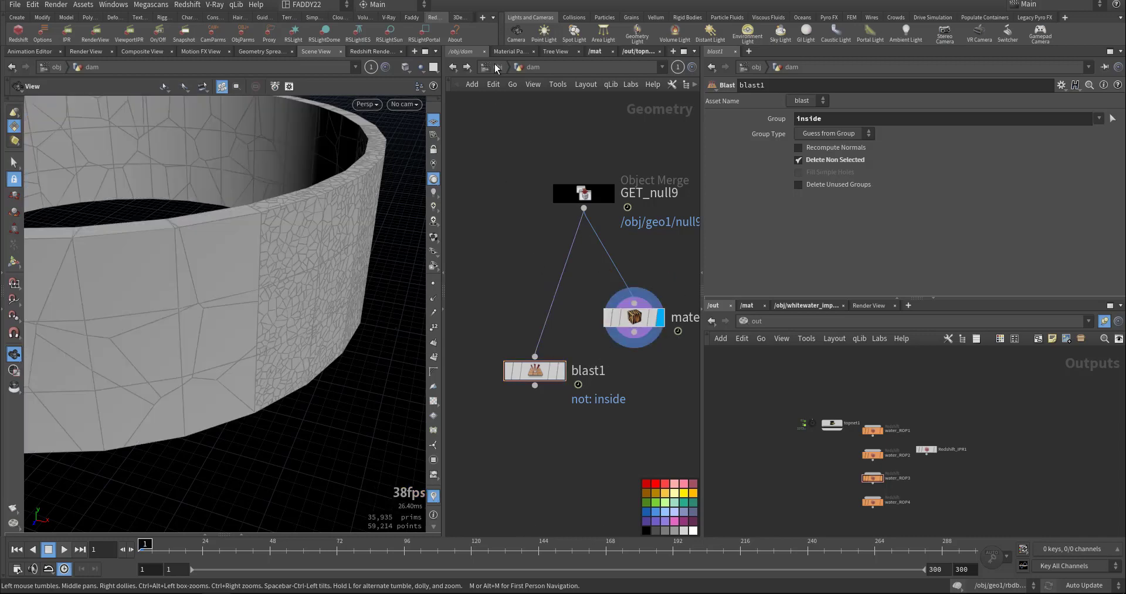
{"action": "left_click", "coordinate": [496, 68]}
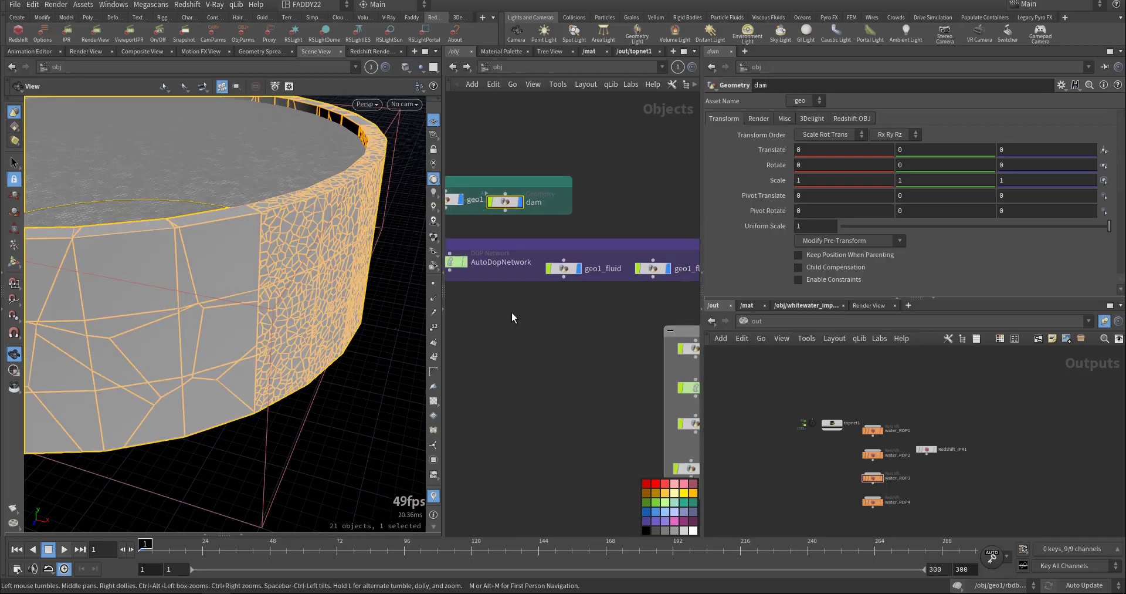
{"action": "middle_click_drag", "start_coordinate": [564, 310], "coordinate": [513, 333]}
{"action": "middle_click_drag", "start_coordinate": [534, 335], "coordinate": [584, 348]}
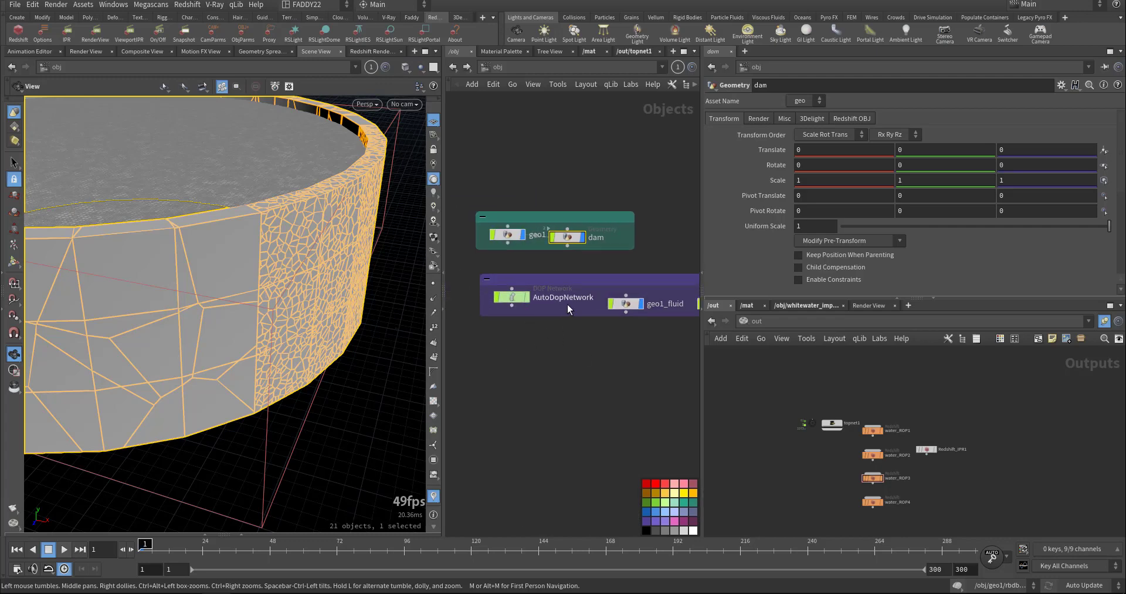
Open the AutoDopNetwork and examine the water-filled dam and surrounding terrain from above
{"action": "double_click", "coordinate": [515, 297]}
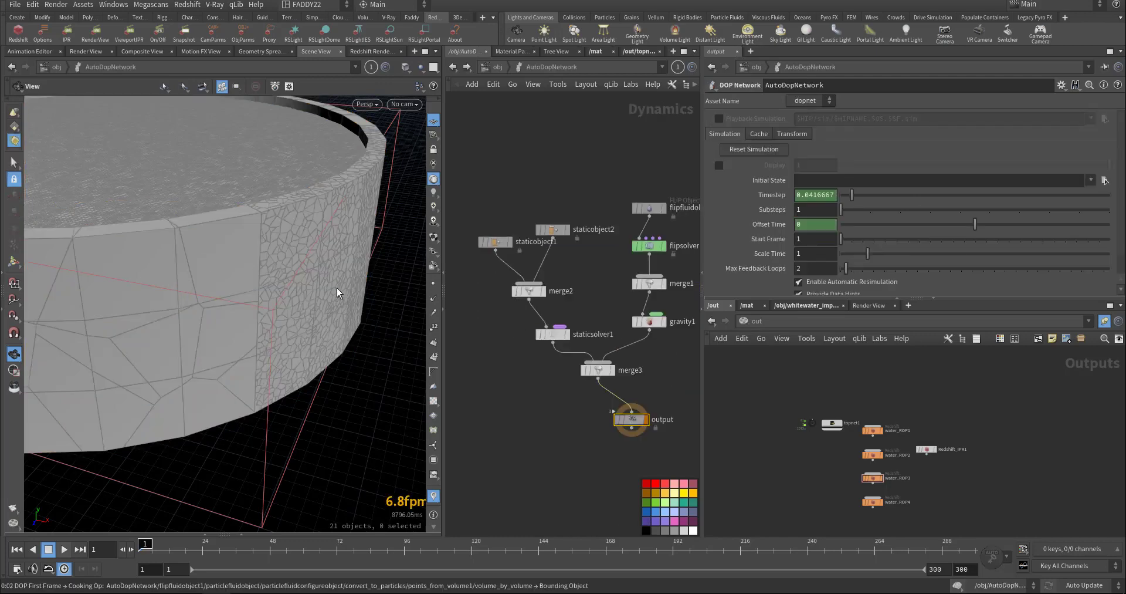
{"action": "right_click_drag", "start_coordinate": [213, 251], "coordinate": [286, 237]}
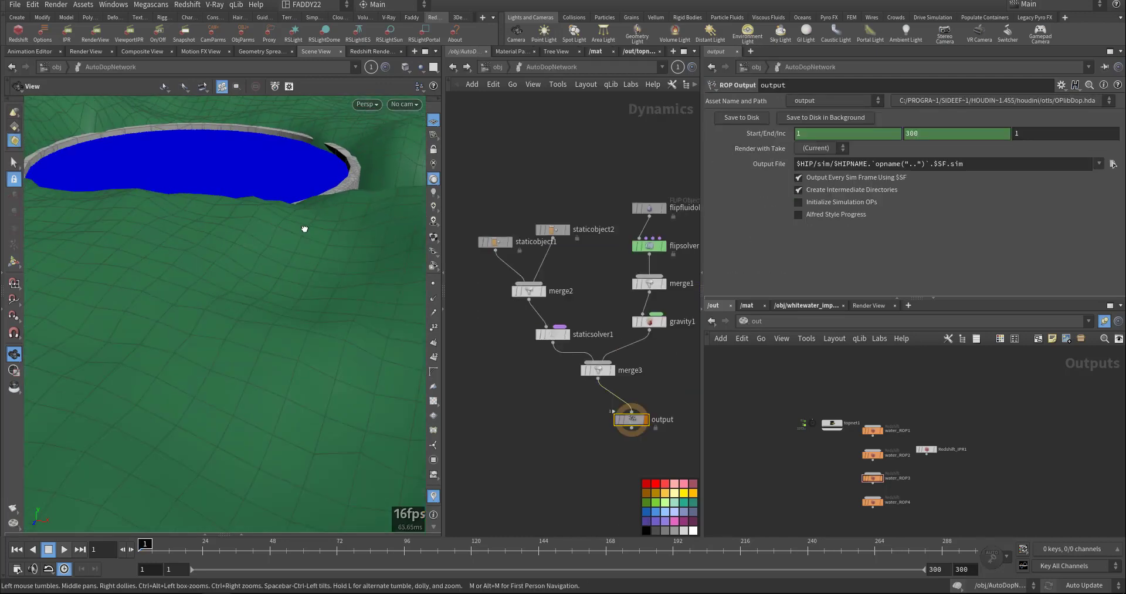
{"action": "left_click_drag", "start_coordinate": [305, 229], "coordinate": [314, 213]}
{"action": "right_click_drag", "start_coordinate": [141, 339], "coordinate": [115, 332]}
{"action": "middle_click_drag", "start_coordinate": [116, 332], "coordinate": [70, 298]}
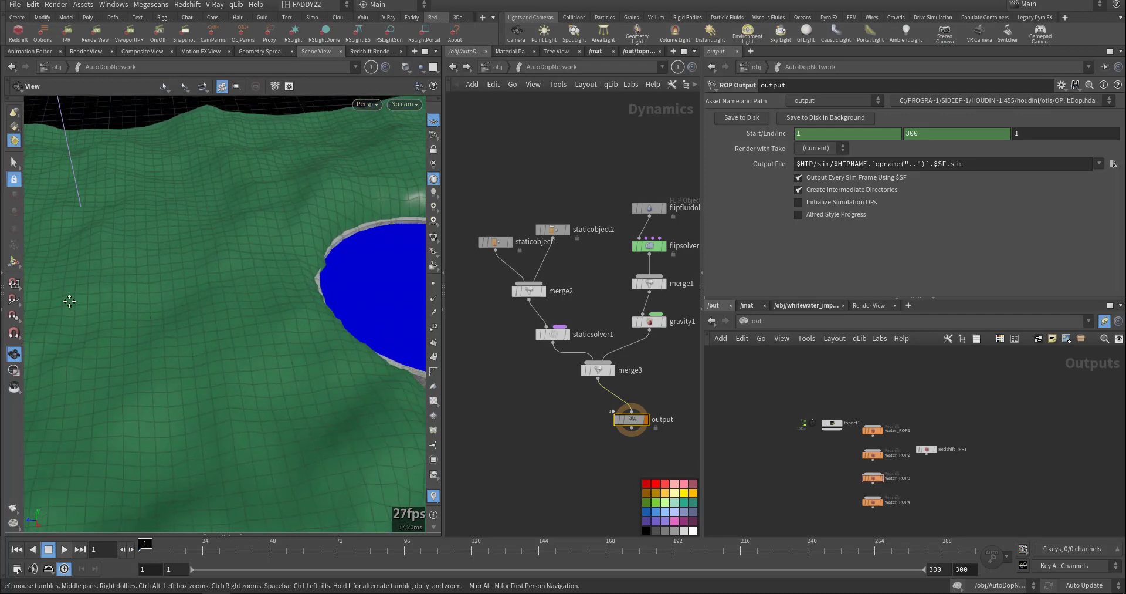
{"action": "middle_click_drag", "start_coordinate": [176, 308], "coordinate": [138, 308]}
{"action": "middle_click_drag", "start_coordinate": [246, 299], "coordinate": [208, 297]}
{"action": "middle_click_drag", "start_coordinate": [384, 281], "coordinate": [343, 278]}
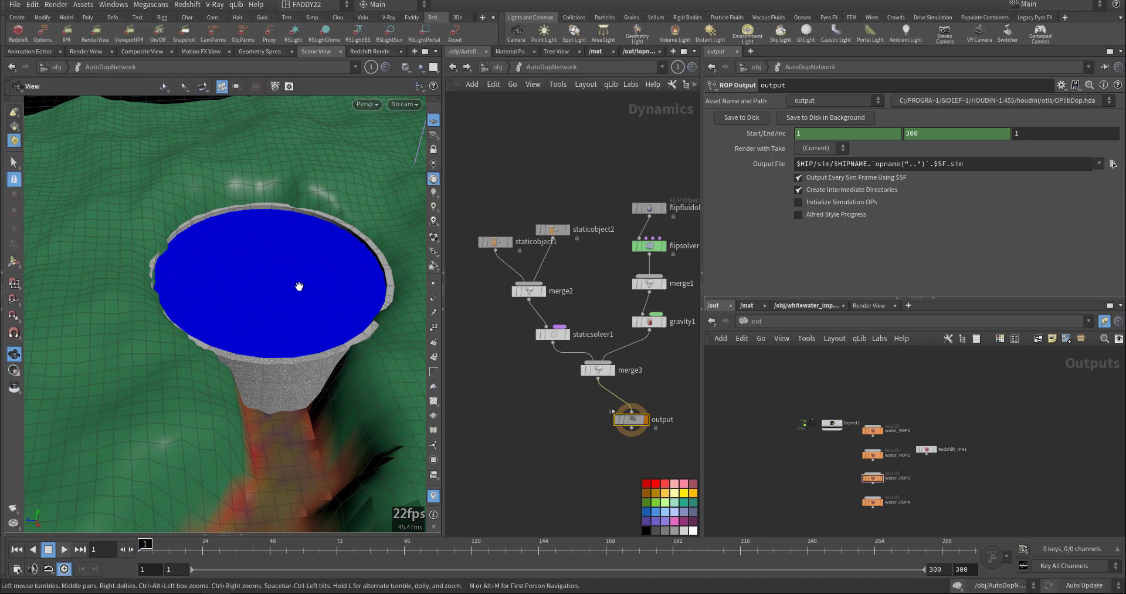
{"action": "middle_click_drag", "start_coordinate": [183, 304], "coordinate": [143, 306]}
{"action": "right_click_drag", "start_coordinate": [222, 299], "coordinate": [394, 272]}
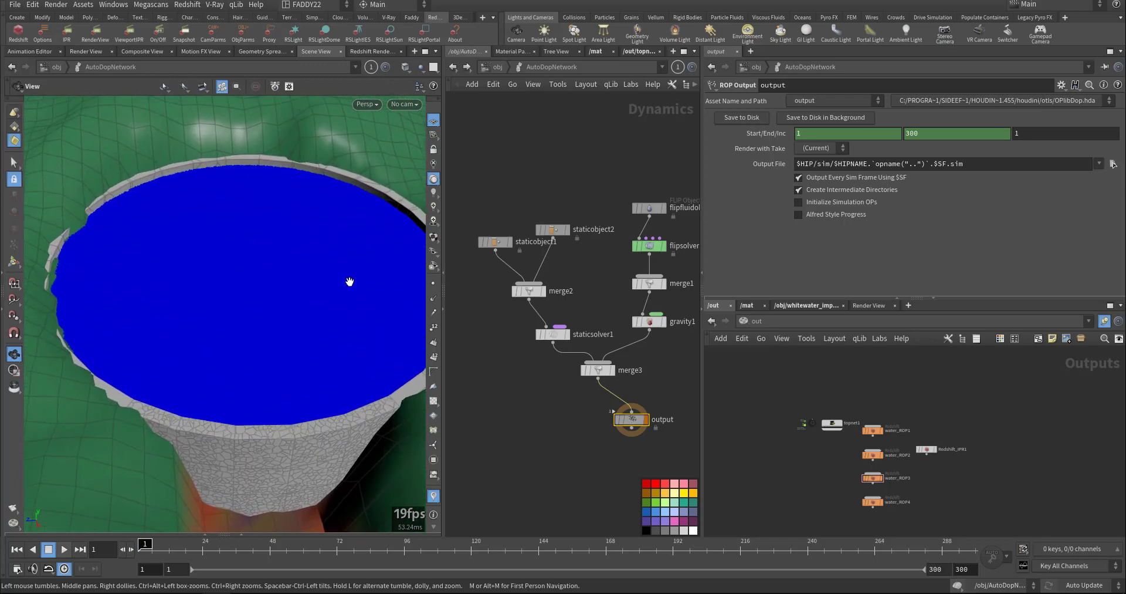
Select flipfluidobject1, open the geo1 network alongside the DOP network, and select its null5 node
{"action": "middle_click_drag", "start_coordinate": [574, 182], "coordinate": [495, 197]}
{"action": "left_click_drag", "start_coordinate": [520, 189], "coordinate": [613, 238]}
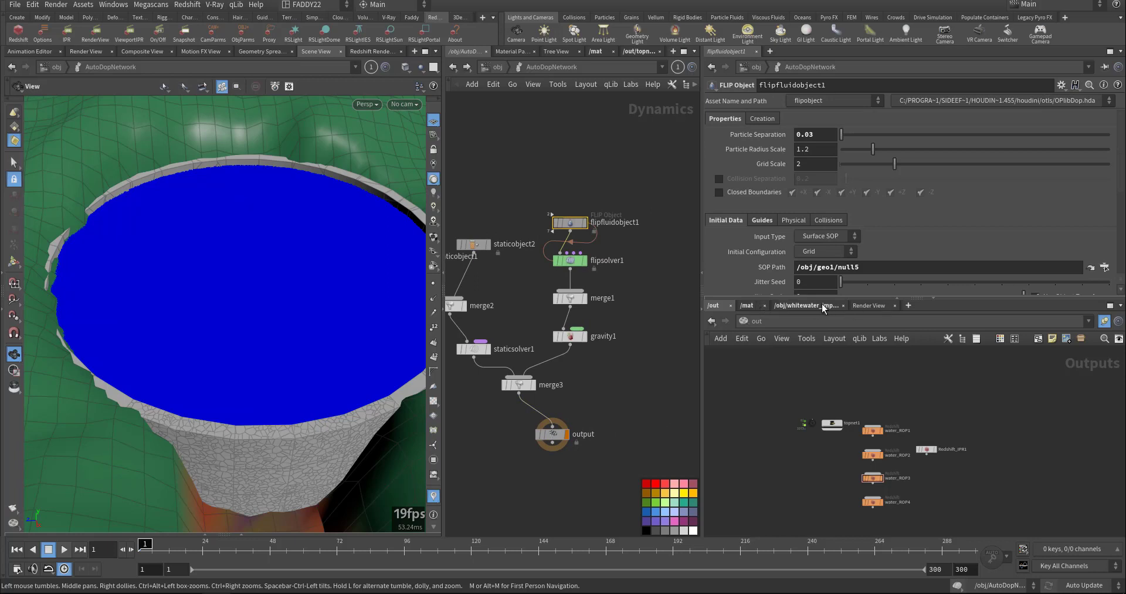
{"action": "left_click", "coordinate": [807, 304]}
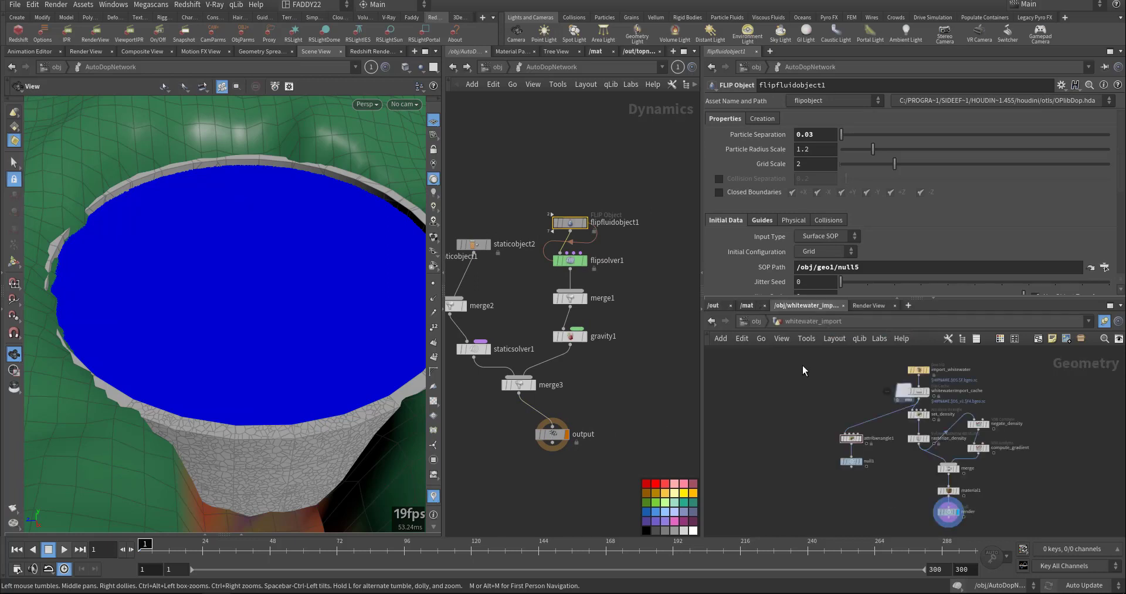
{"action": "left_click", "coordinate": [758, 321]}
{"action": "scroll", "coordinate": [805, 381], "scroll_direction": "up", "scroll_amount": 7}
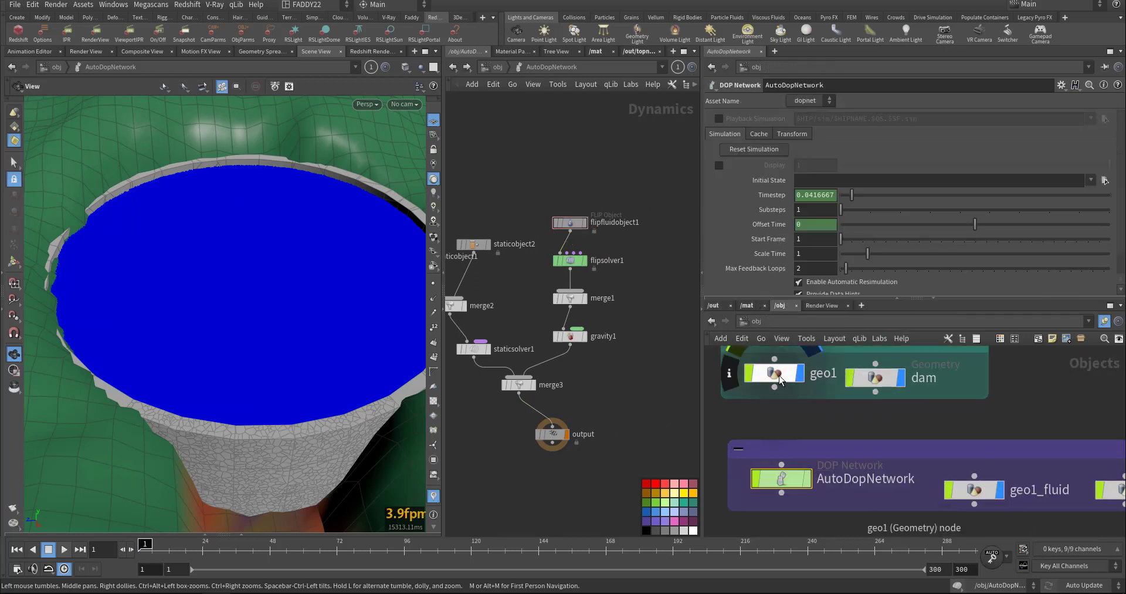
{"action": "double_click", "coordinate": [783, 378]}
{"action": "scroll", "coordinate": [903, 431], "scroll_direction": "up", "scroll_amount": 8}
{"action": "mouse_move", "coordinate": [954, 438]}
{"action": "middle_mouse_down"}
{"action": "mouse_move", "coordinate": [871, 456]}
{"action": "mouse_move", "coordinate": [936, 398]}
{"action": "middle_mouse_up"}
{"action": "left_click_drag", "start_coordinate": [926, 400], "coordinate": [822, 457]}
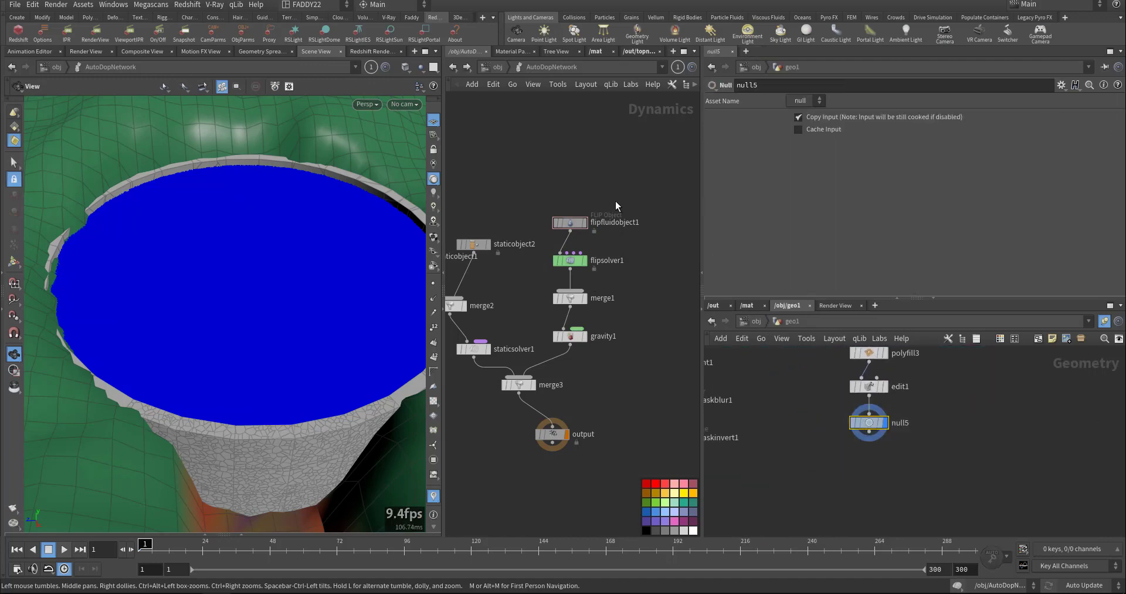
Reselect flipfluidobject1 and check its SOP Path against the null5 node in geo1
{"action": "left_click", "coordinate": [571, 222]}
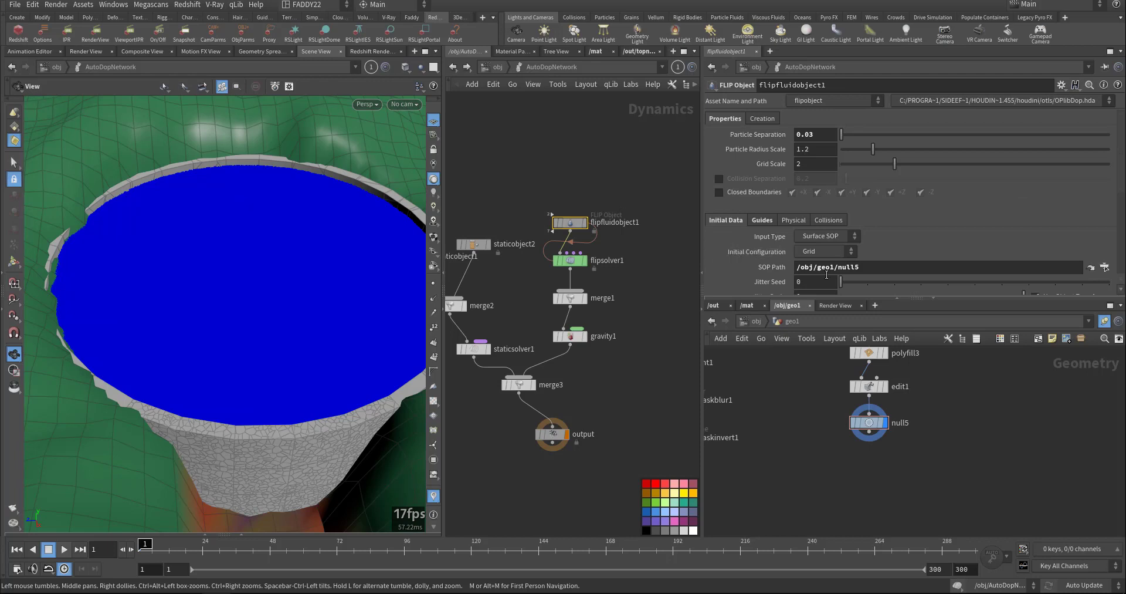
{"action": "left_click_drag", "start_coordinate": [874, 267], "coordinate": [776, 280]}
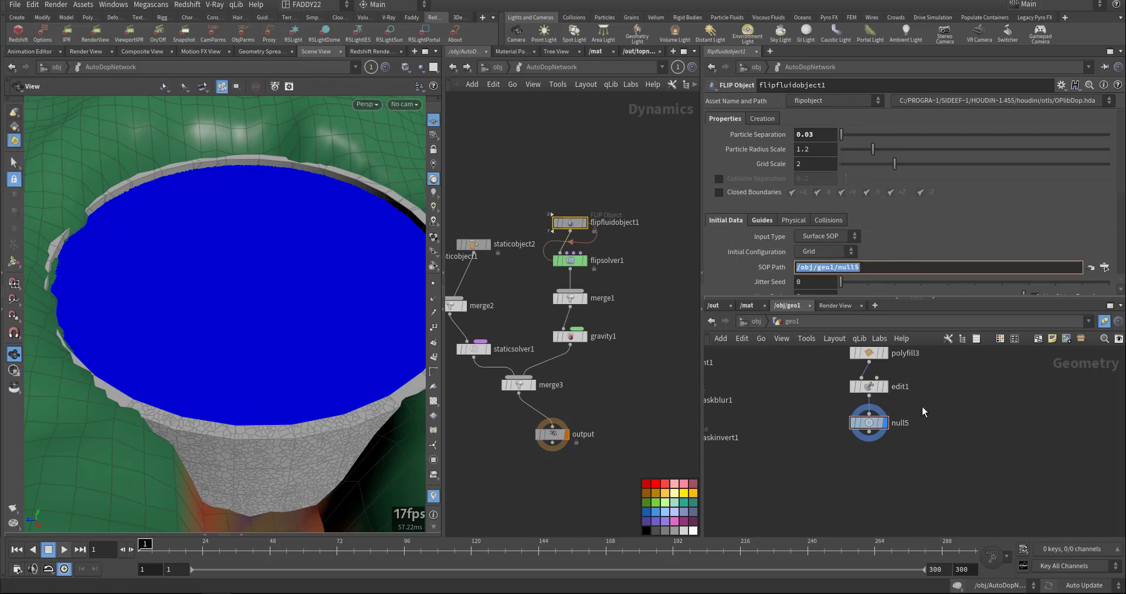
{"action": "left_click", "coordinate": [833, 451]}
{"action": "middle_click_drag", "start_coordinate": [632, 330], "coordinate": [639, 353]}
{"action": "left_click_drag", "start_coordinate": [603, 216], "coordinate": [561, 252]}
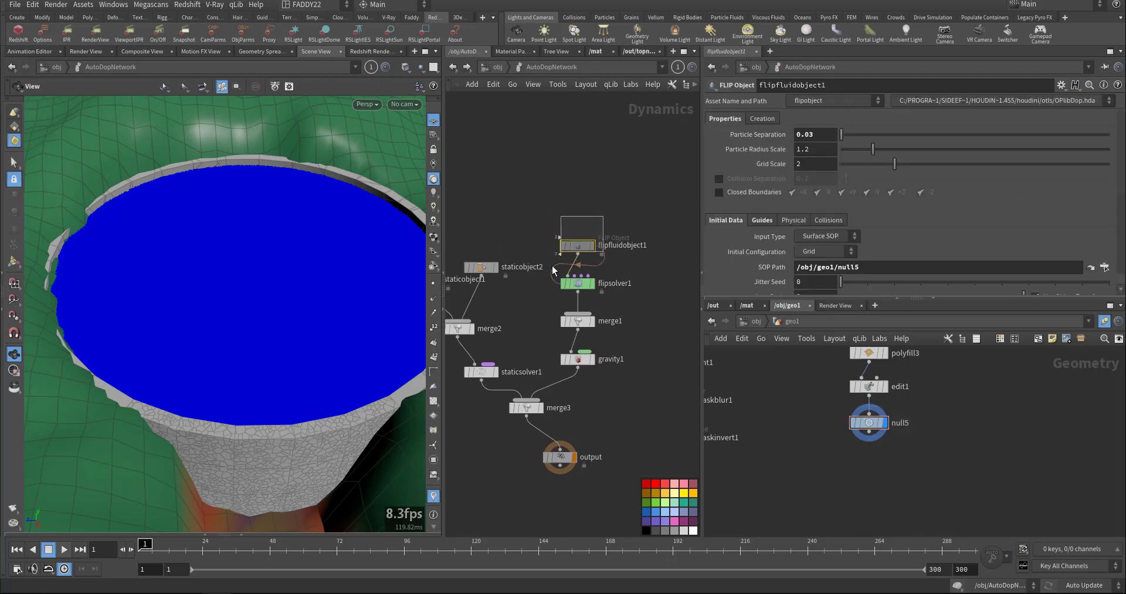
Review flipsolver1's Volume Motion settings and volume limits, and check flipfluidobject1's Particle Separation
{"action": "middle_click_drag", "start_coordinate": [646, 291], "coordinate": [640, 257]}
{"action": "left_click_drag", "start_coordinate": [615, 229], "coordinate": [551, 269]}
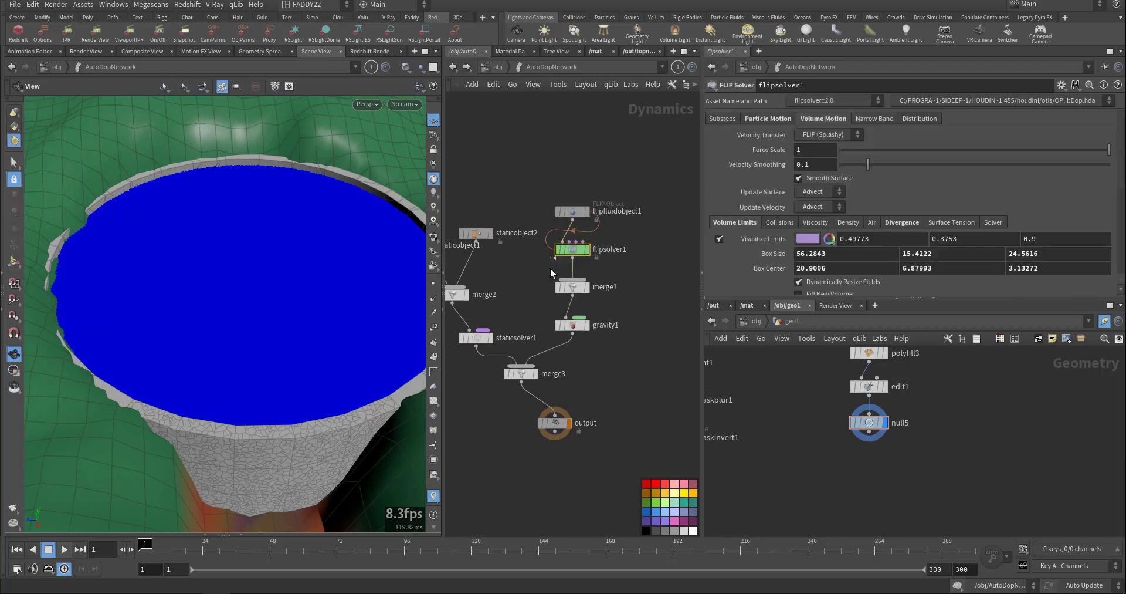
{"action": "scroll", "coordinate": [743, 266], "scroll_direction": "down", "scroll_amount": 3}
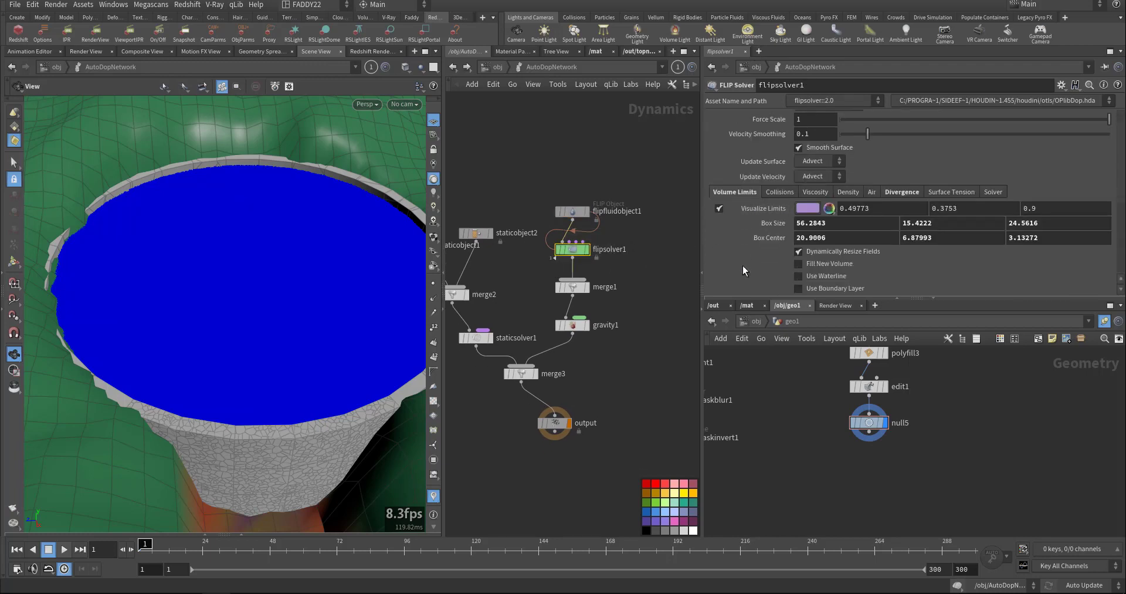
{"action": "scroll", "coordinate": [746, 262], "scroll_direction": "up", "scroll_amount": 3}
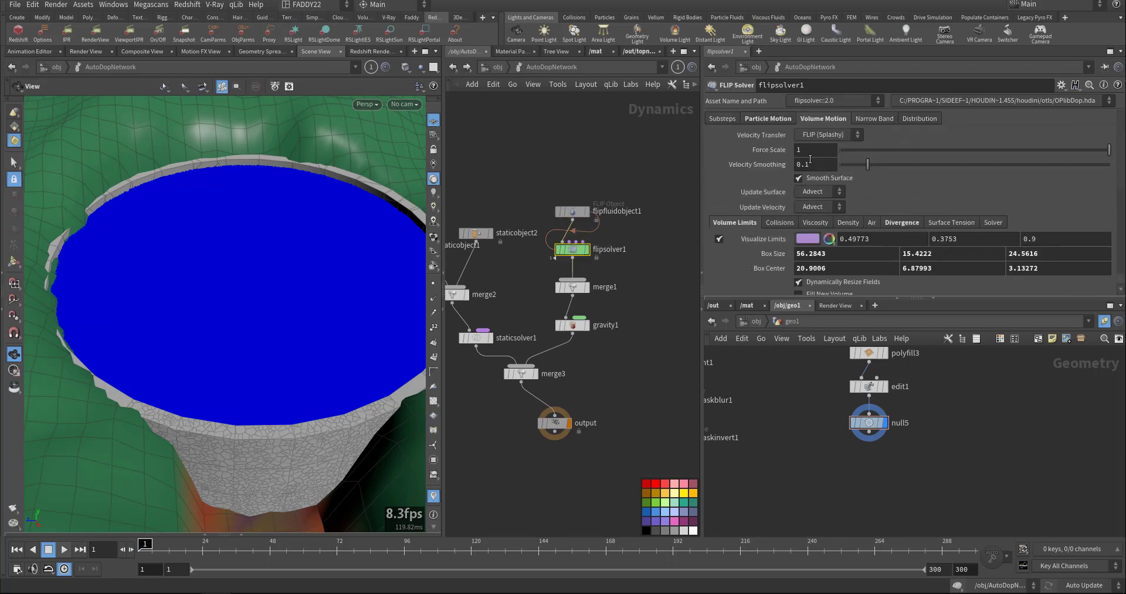
{"action": "key", "text": "Up"}
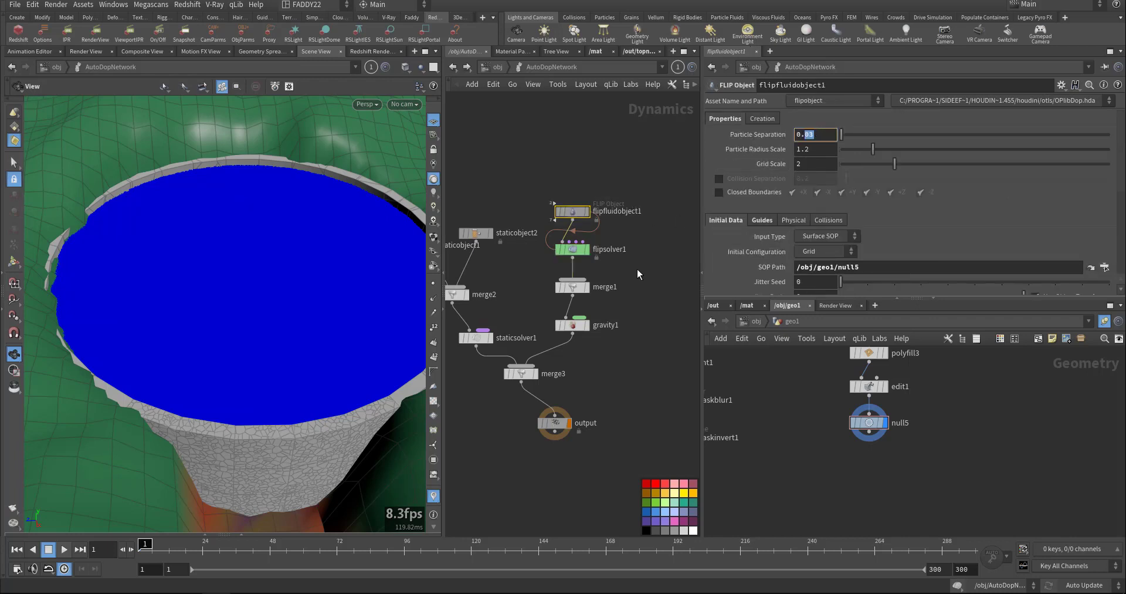
Review flipsolver1's Divergence settings and its particle Vorticity, Droplets, Behavior and Reseeding settings
{"action": "left_click", "coordinate": [573, 247]}
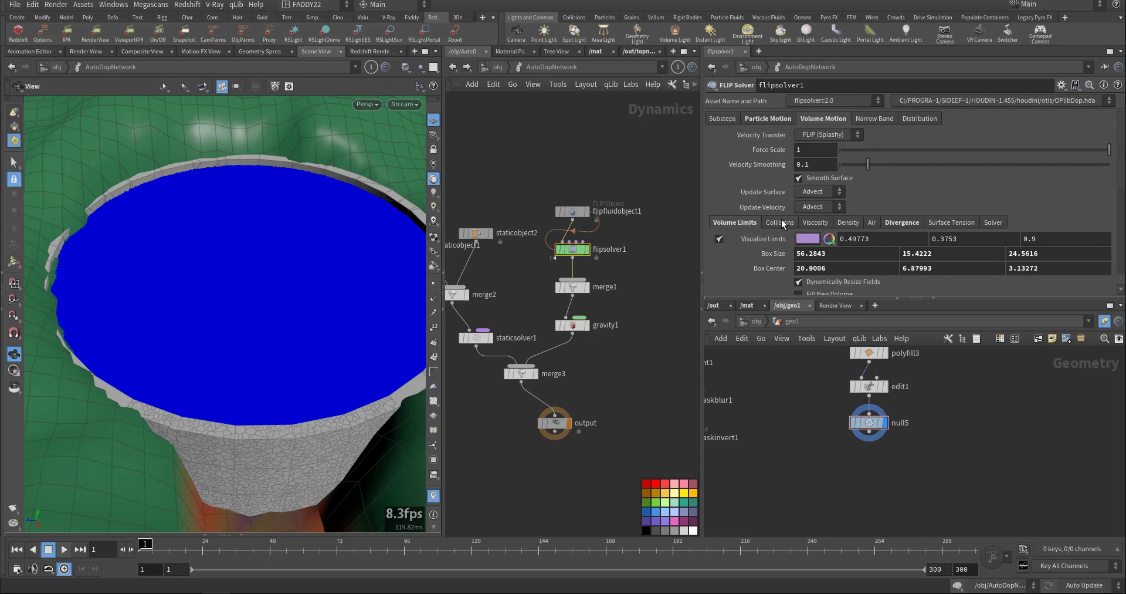
{"action": "left_click", "coordinate": [902, 223]}
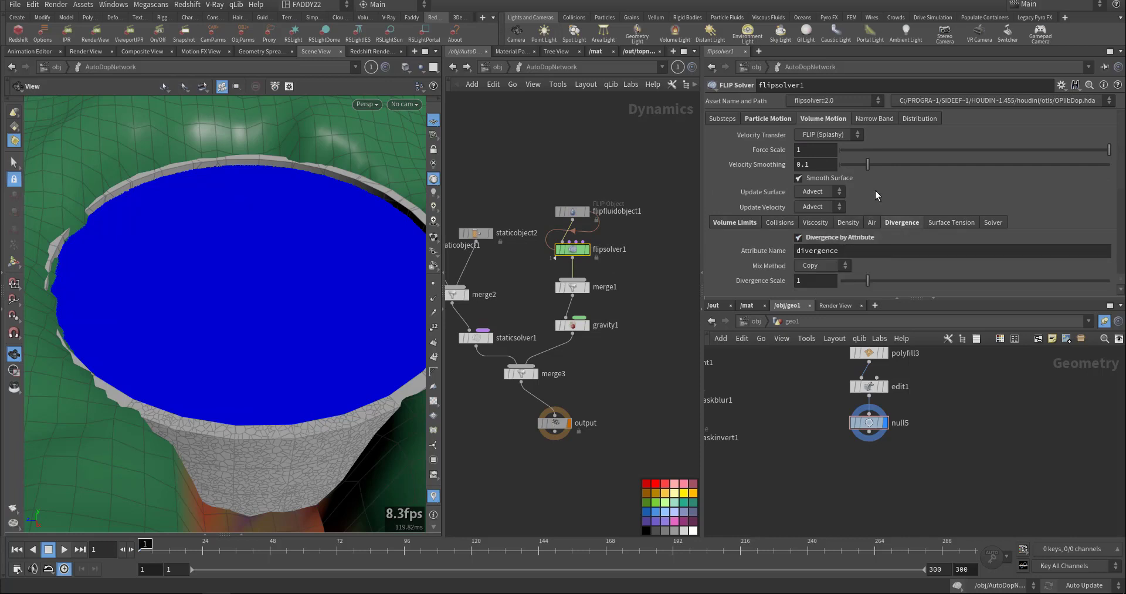
{"action": "left_click", "coordinate": [789, 119]}
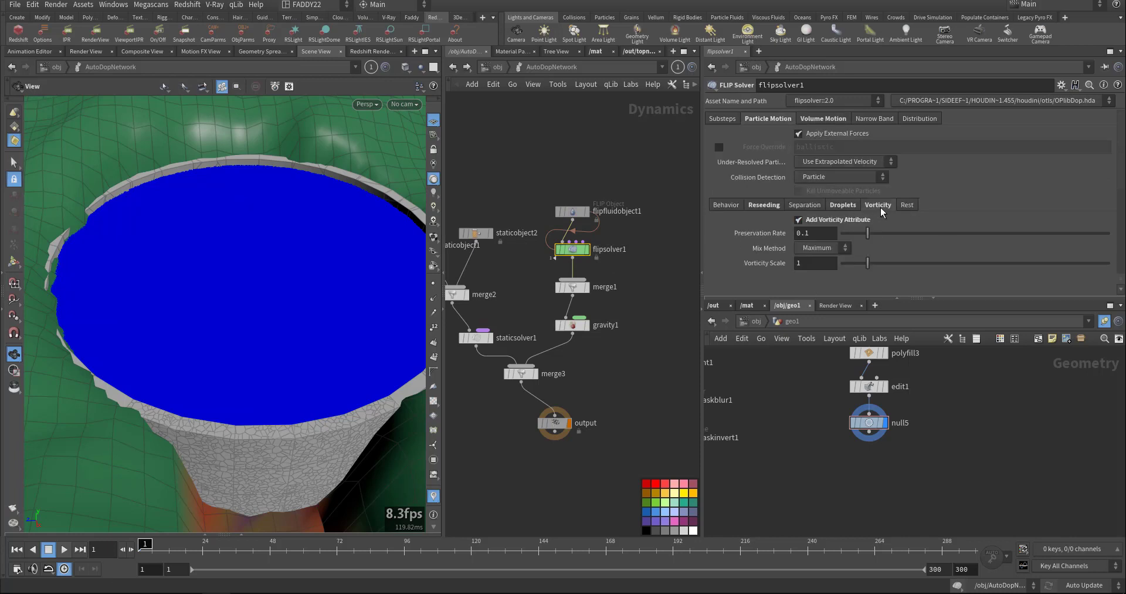
{"action": "left_click", "coordinate": [843, 205]}
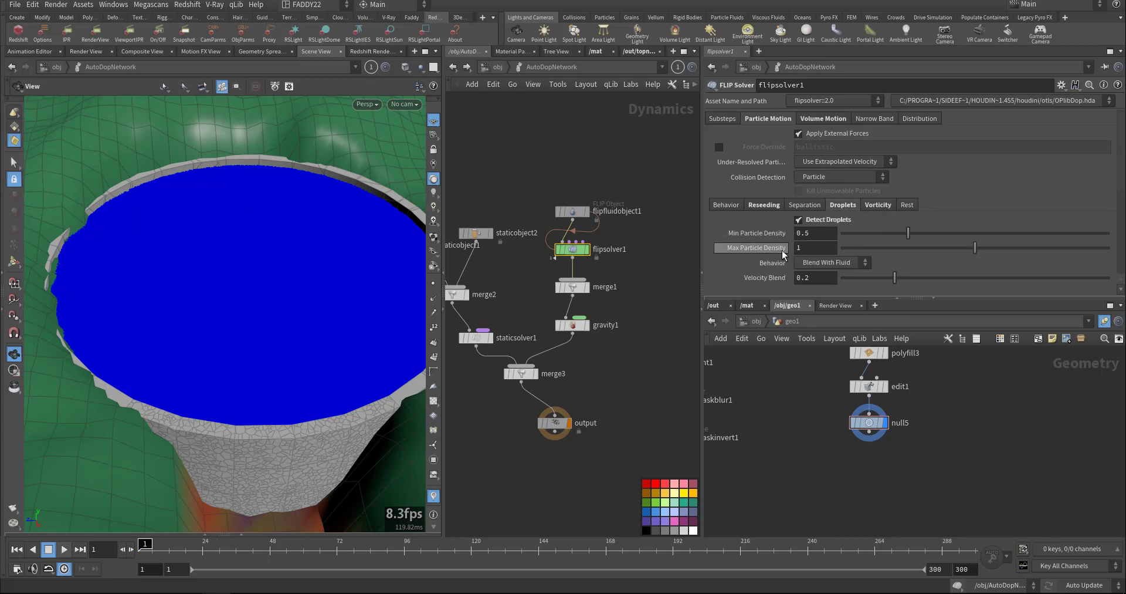
{"action": "left_click", "coordinate": [722, 203]}
{"action": "left_click", "coordinate": [759, 203]}
{"action": "scroll", "coordinate": [754, 223], "scroll_direction": "down", "scroll_amount": 3}
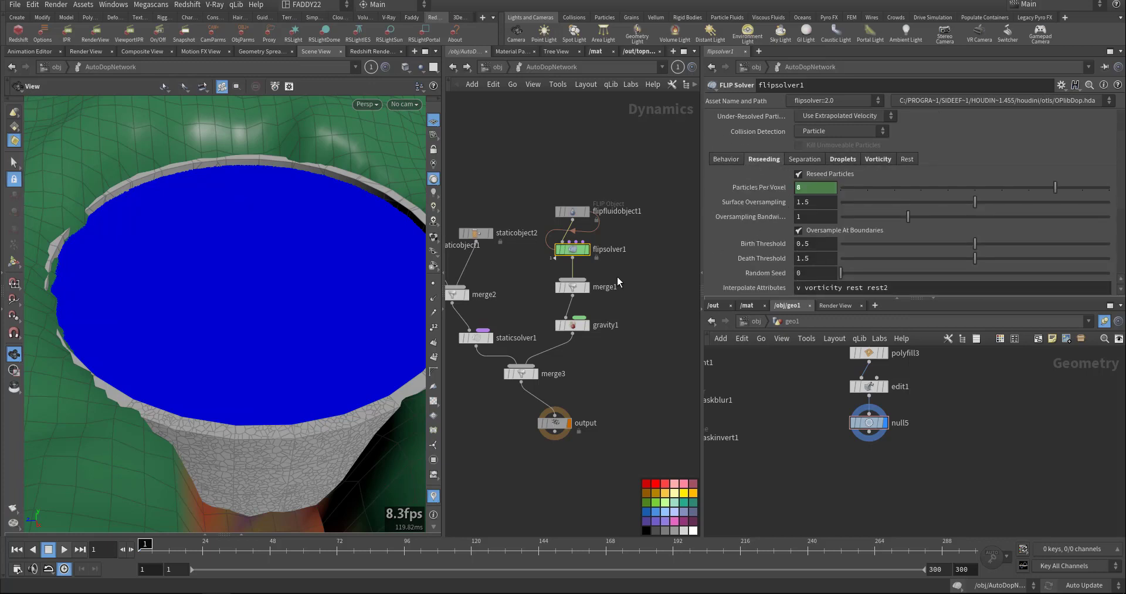
Select staticobject1 in the DOP network and review its SOP Path and RBD Solver collision settings
{"action": "middle_click_drag", "start_coordinate": [513, 192], "coordinate": [638, 160]}
{"action": "scroll", "coordinate": [532, 178], "scroll_direction": "up", "scroll_amount": 2}
{"action": "left_click_drag", "start_coordinate": [533, 178], "coordinate": [665, 236]}
{"action": "left_click", "coordinate": [582, 233]}
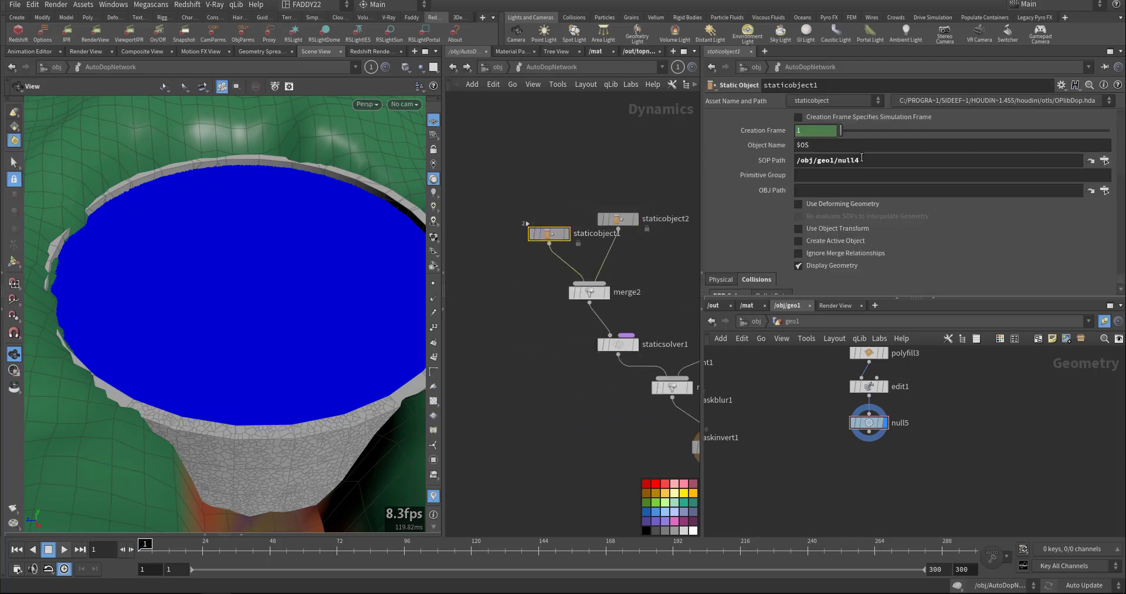
{"action": "scroll", "coordinate": [730, 235], "scroll_direction": "down", "scroll_amount": 5}
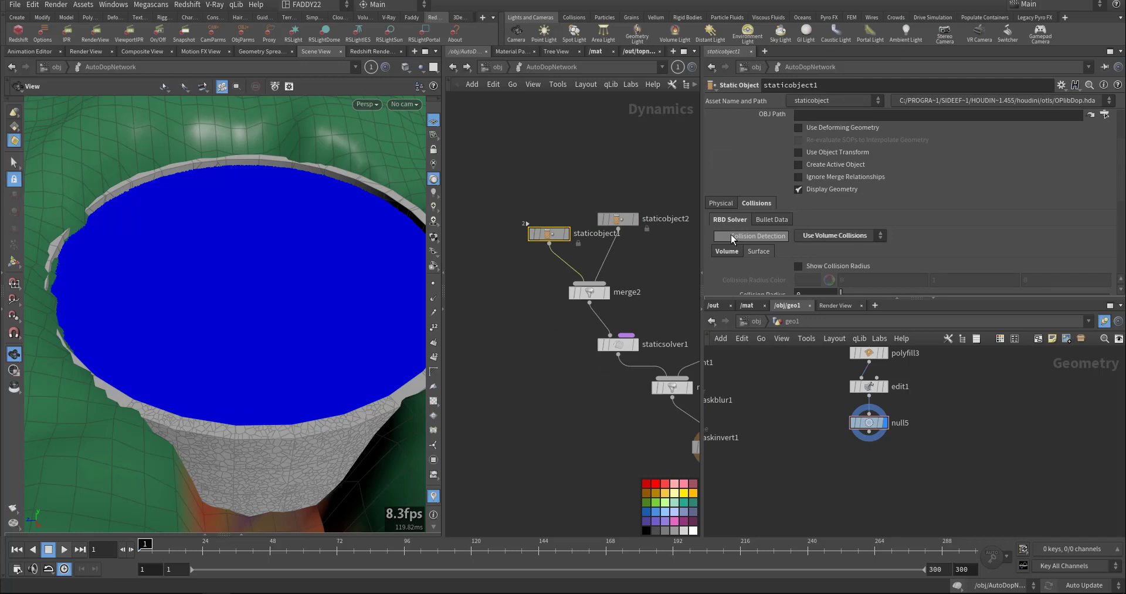
Locate collisionsource1 above null4 in geo1 and review its collision volume settings
{"action": "mouse_move", "coordinate": [792, 394]}
{"action": "middle_mouse_down"}
{"action": "mouse_move", "coordinate": [867, 418]}
{"action": "mouse_move", "coordinate": [899, 394]}
{"action": "middle_mouse_up"}
{"action": "middle_click_drag", "start_coordinate": [780, 503], "coordinate": [998, 368]}
{"action": "middle_click_drag", "start_coordinate": [981, 460], "coordinate": [853, 417]}
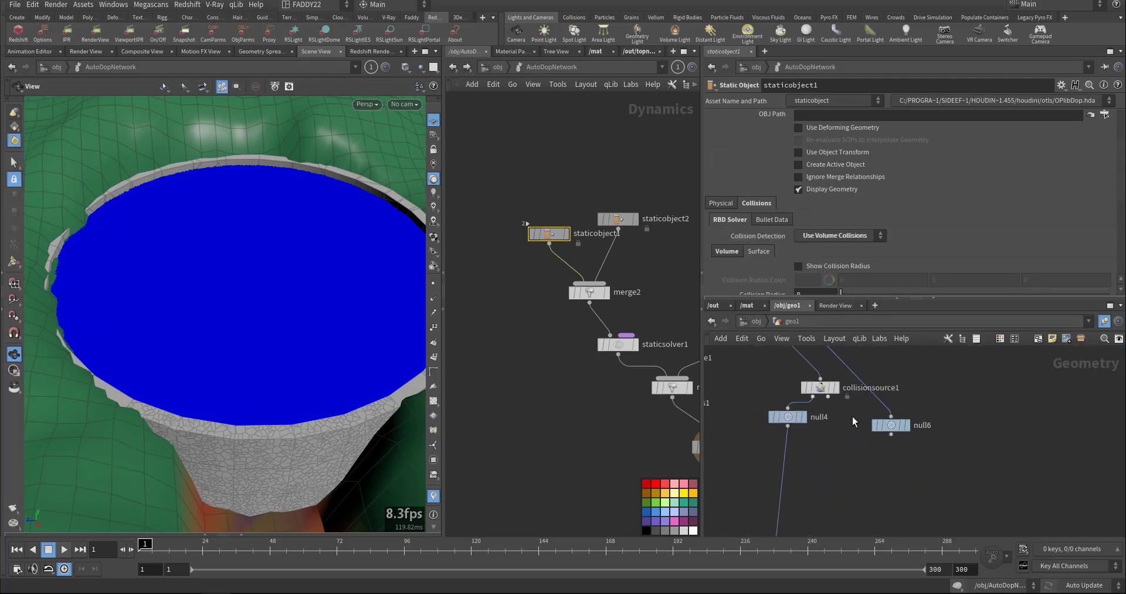
{"action": "left_click", "coordinate": [809, 388]}
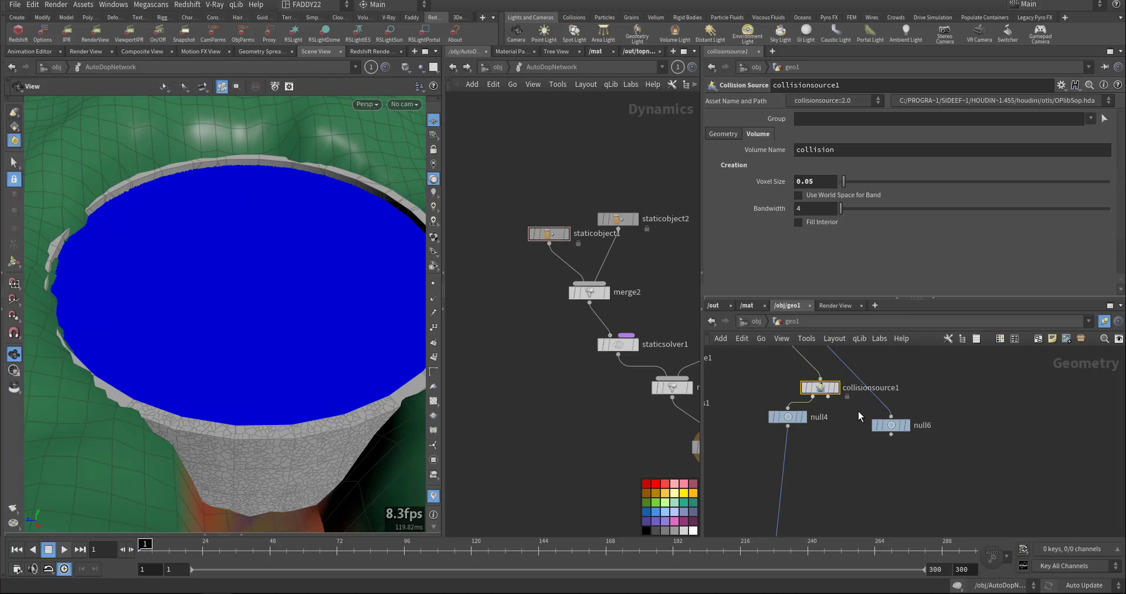
Display null6 in geo1 and switch the viewport from the DOP network to the geo1 geometry
{"action": "left_click", "coordinate": [836, 388]}
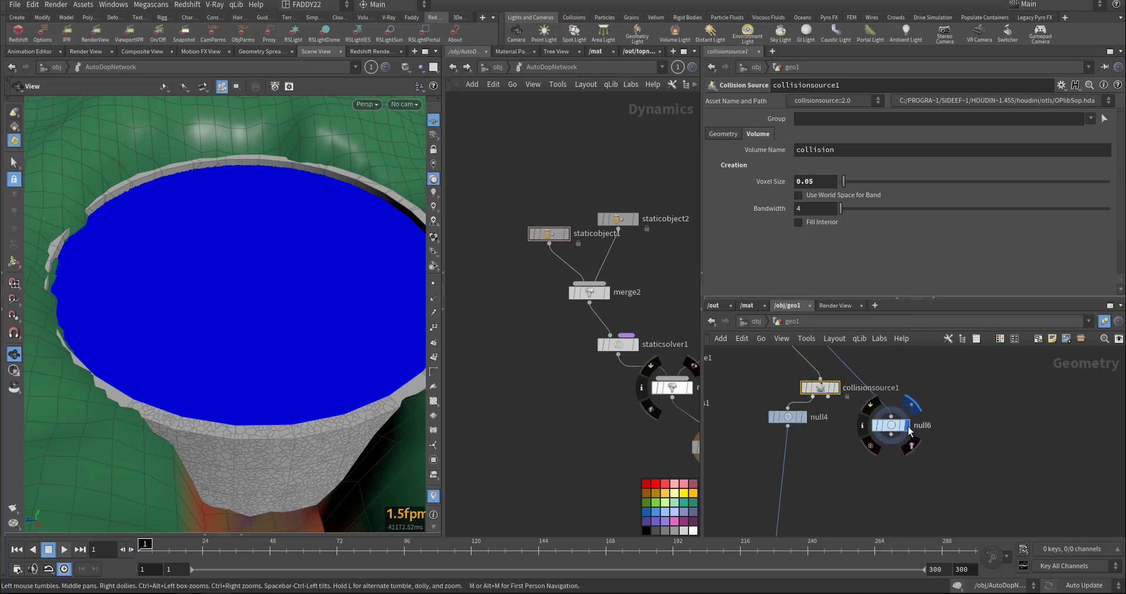
{"action": "middle_click_drag", "start_coordinate": [825, 457], "coordinate": [882, 483]}
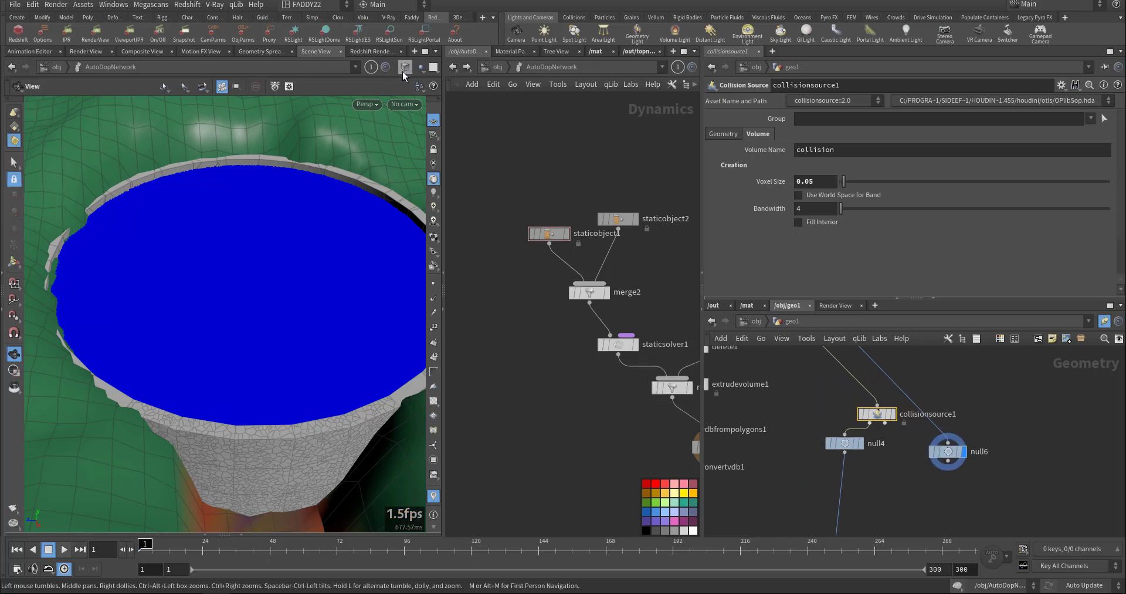
{"action": "left_click", "coordinate": [372, 67]}
{"action": "left_click", "coordinate": [411, 221]}
{"action": "left_click", "coordinate": [894, 415]}
Display null8 in the dam's collision source branch below the Bullet solver and examine the dam's collision volume
{"action": "middle_click_drag", "start_coordinate": [800, 461], "coordinate": [891, 419]}
{"action": "middle_click_drag", "start_coordinate": [860, 465], "coordinate": [938, 417]}
{"action": "middle_click_drag", "start_coordinate": [890, 450], "coordinate": [942, 420]}
{"action": "middle_click_drag", "start_coordinate": [871, 501], "coordinate": [963, 339]}
{"action": "scroll", "coordinate": [933, 446], "scroll_direction": "down", "scroll_amount": 3}
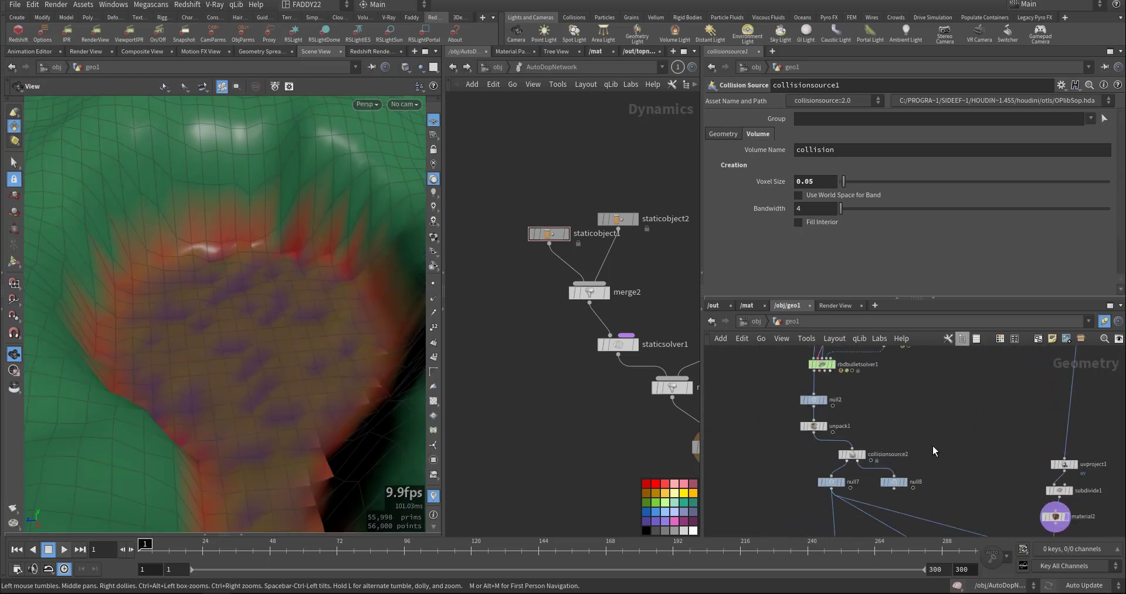
{"action": "middle_click_drag", "start_coordinate": [933, 446], "coordinate": [892, 370]}
{"action": "scroll", "coordinate": [874, 413], "scroll_direction": "up", "scroll_amount": 4}
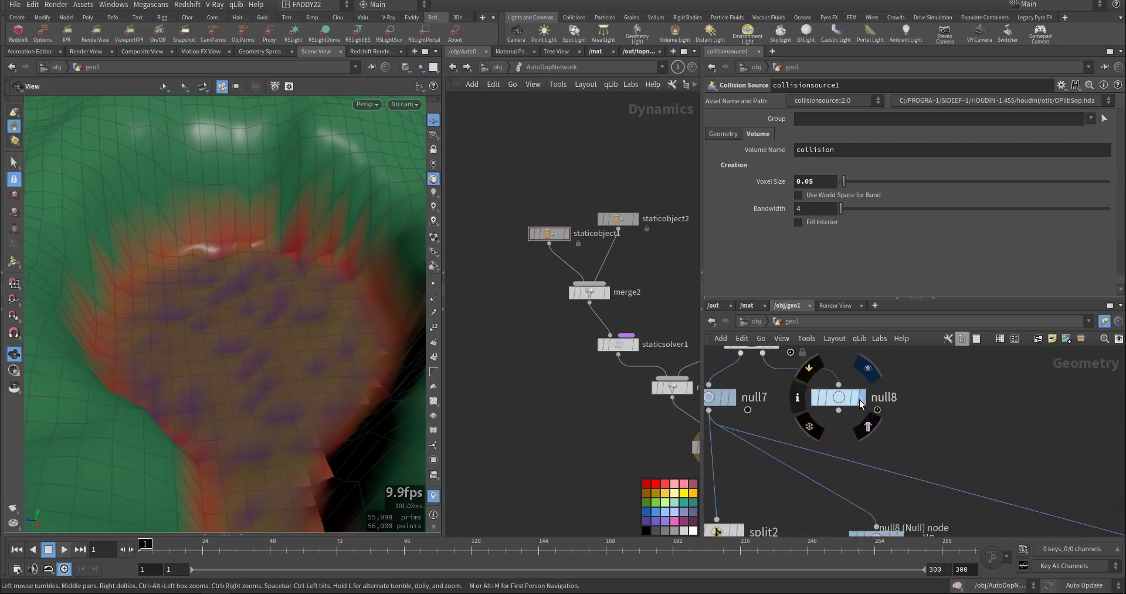
{"action": "left_click", "coordinate": [861, 399]}
{"action": "left_click", "coordinate": [833, 399]}
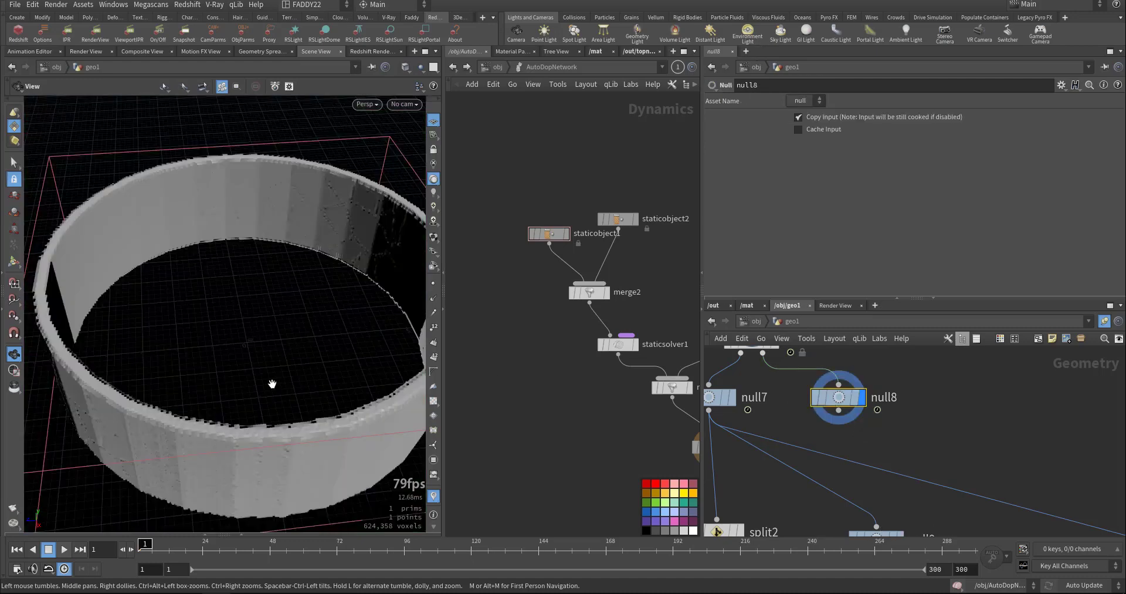
{"action": "left_click_drag", "start_coordinate": [272, 383], "coordinate": [349, 370]}
Review staticobject1's volume collision settings, keeping the Heightfield mode, and check its Proxy Volume path
{"action": "middle_click_drag", "start_coordinate": [609, 341], "coordinate": [546, 360]}
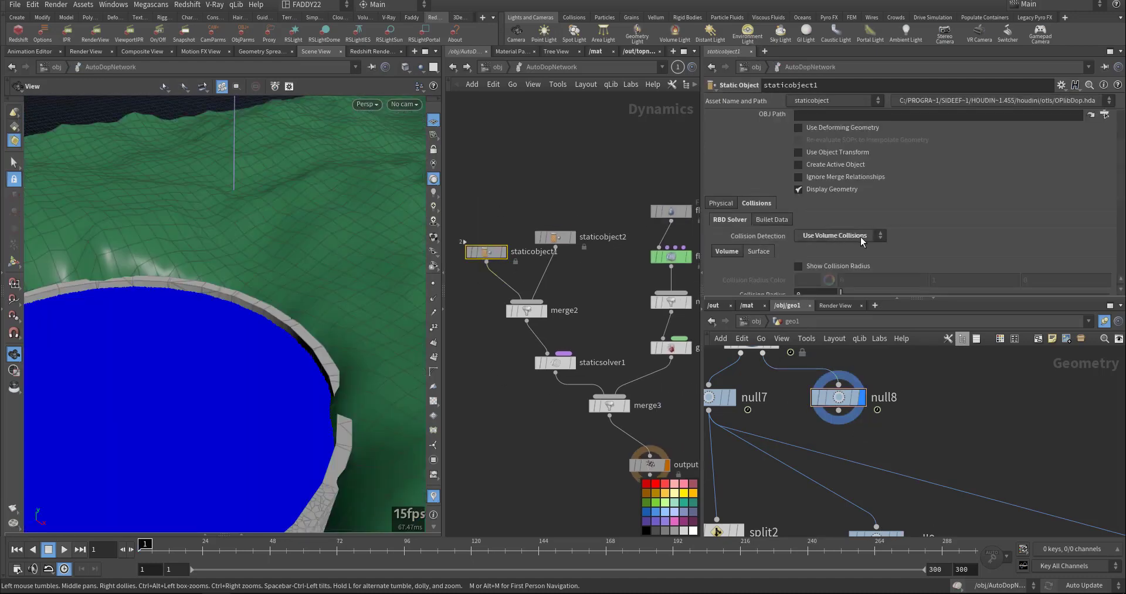
{"action": "scroll", "coordinate": [860, 238], "scroll_direction": "down", "scroll_amount": 3}
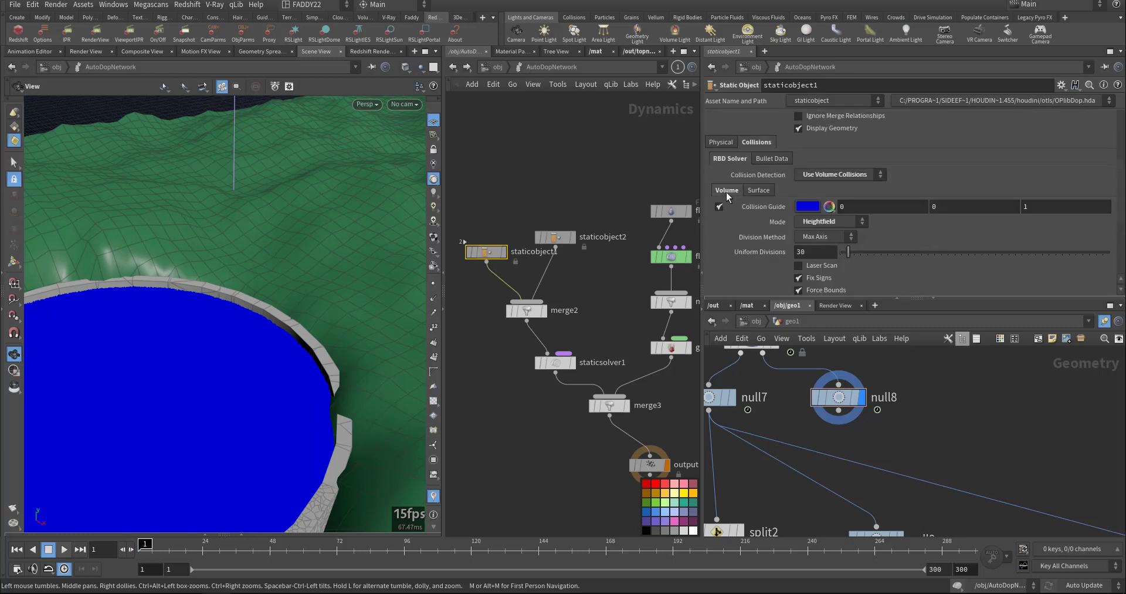
{"action": "left_click", "coordinate": [832, 175]}
{"action": "scroll", "coordinate": [780, 217], "scroll_direction": "down", "scroll_amount": 3}
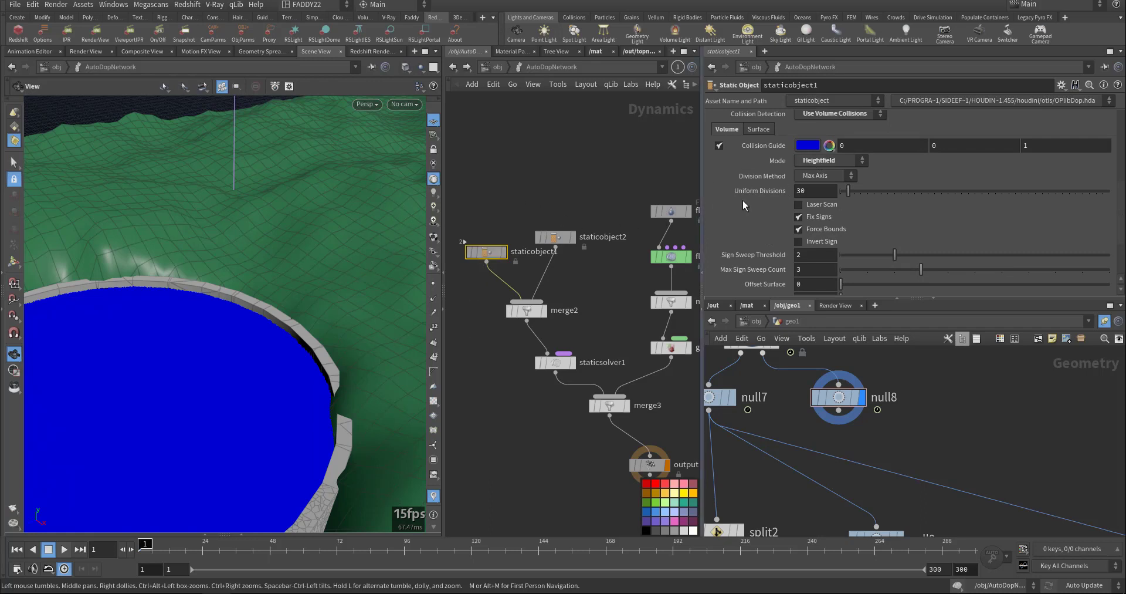
{"action": "left_click", "coordinate": [833, 161]}
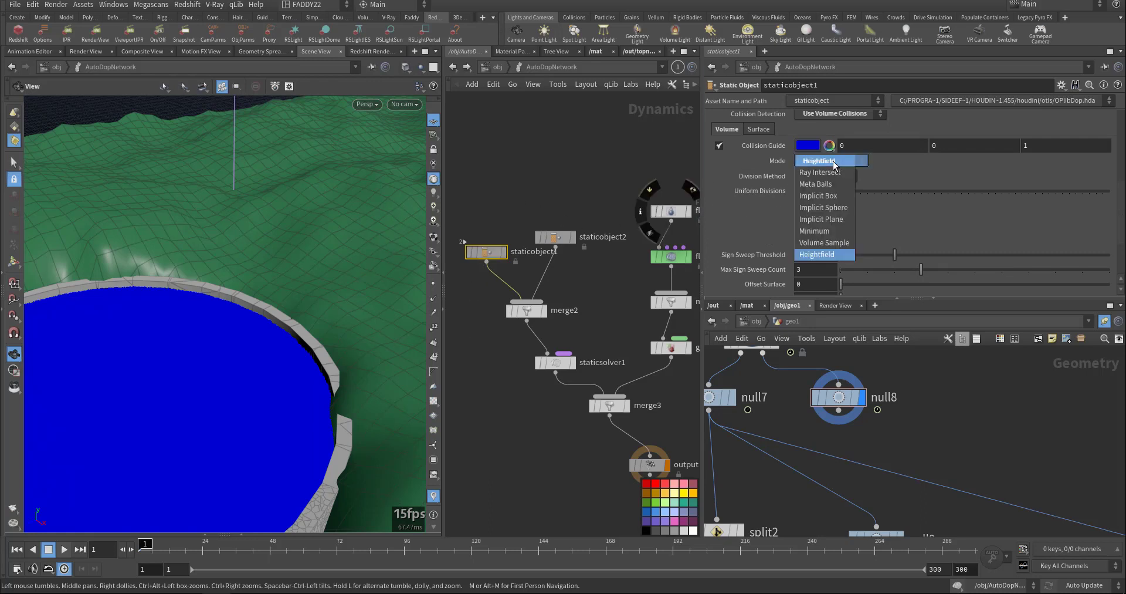
{"action": "left_click", "coordinate": [822, 254]}
{"action": "scroll", "coordinate": [772, 259], "scroll_direction": "down", "scroll_amount": 3}
{"action": "scroll", "coordinate": [772, 259], "scroll_direction": "down", "scroll_amount": 1}
{"action": "key", "text": "h"}
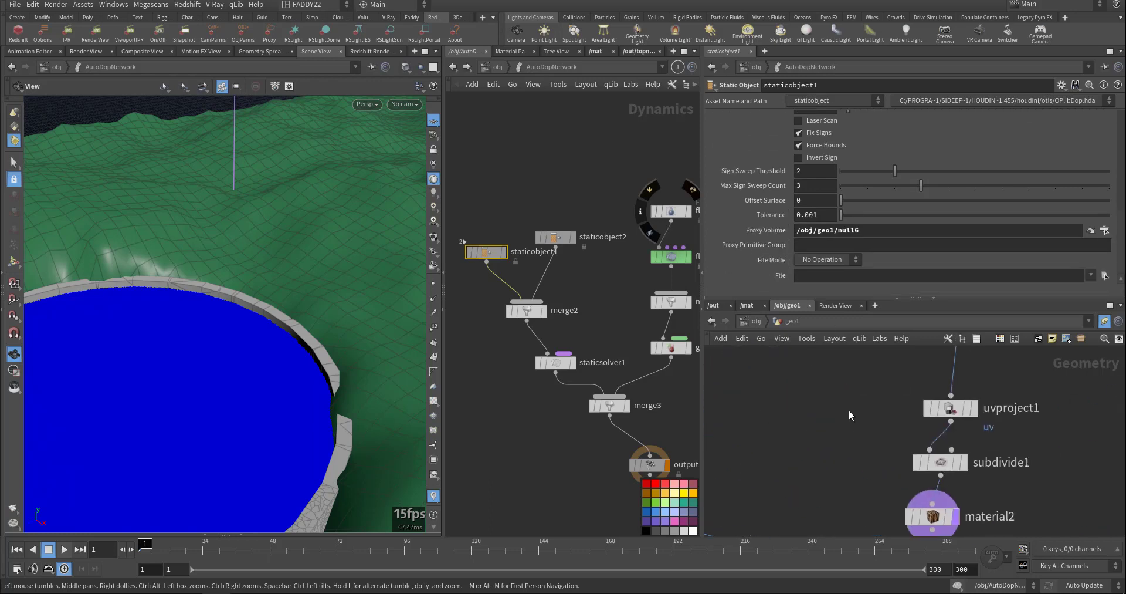
Display null6 in geo1 to examine the terrain's collision volume, and check the heightfield nodes feeding that branch
{"action": "middle_click_drag", "start_coordinate": [922, 403], "coordinate": [800, 519]}
{"action": "middle_click_drag", "start_coordinate": [865, 418], "coordinate": [778, 532]}
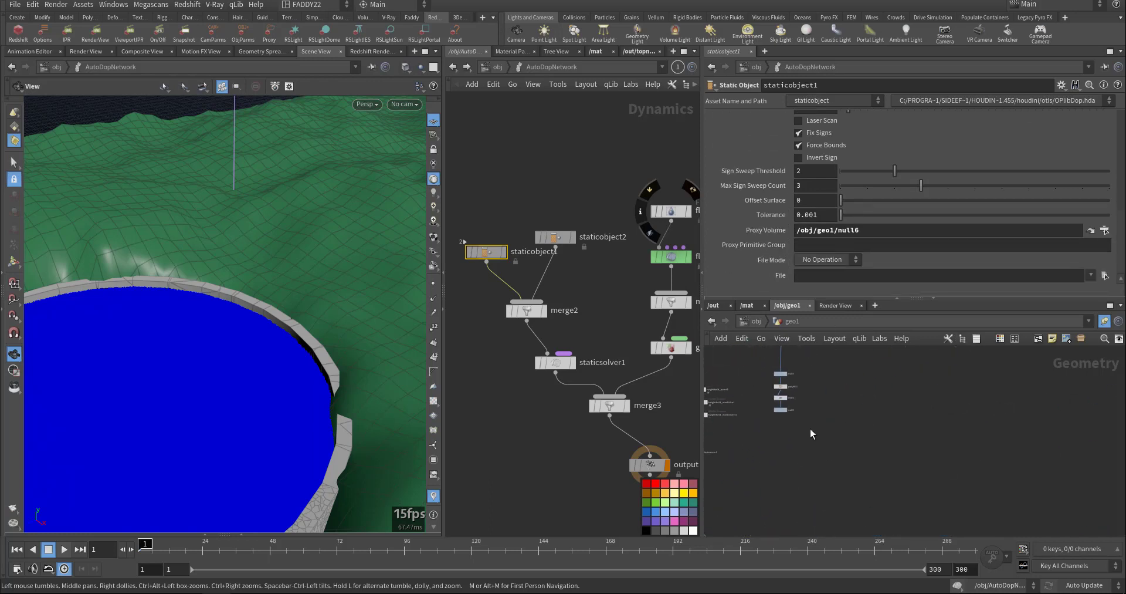
{"action": "mouse_move", "coordinate": [792, 410]}
{"action": "middle_mouse_down"}
{"action": "mouse_move", "coordinate": [803, 486]}
{"action": "mouse_move", "coordinate": [860, 388]}
{"action": "middle_mouse_up"}
{"action": "middle_click_drag", "start_coordinate": [823, 460], "coordinate": [917, 470]}
{"action": "scroll", "coordinate": [889, 456], "scroll_direction": "up", "scroll_amount": 6}
{"action": "left_click", "coordinate": [825, 457]}
{"action": "middle_click_drag", "start_coordinate": [836, 376], "coordinate": [887, 422]}
{"action": "mouse_move", "coordinate": [908, 507]}
{"action": "middle_mouse_down"}
{"action": "mouse_move", "coordinate": [932, 427]}
{"action": "mouse_move", "coordinate": [889, 466]}
{"action": "mouse_move", "coordinate": [901, 496]}
{"action": "middle_mouse_up"}
{"action": "left_click", "coordinate": [885, 514]}
{"action": "left_click_drag", "start_coordinate": [369, 305], "coordinate": [220, 393]}
{"action": "middle_click_drag", "start_coordinate": [745, 347], "coordinate": [854, 411]}
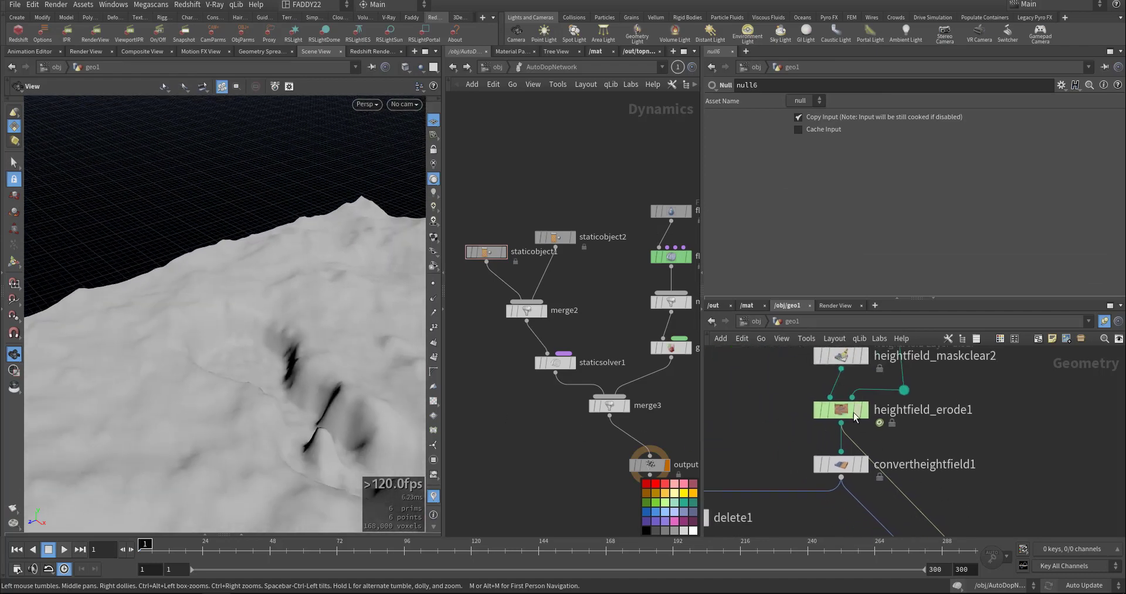
{"action": "mouse_move", "coordinate": [847, 450]}
Review staticobject2's volume collision settings, keeping the Volume Sample mode, and check its Proxy Volume path
{"action": "left_click", "coordinate": [487, 251]}
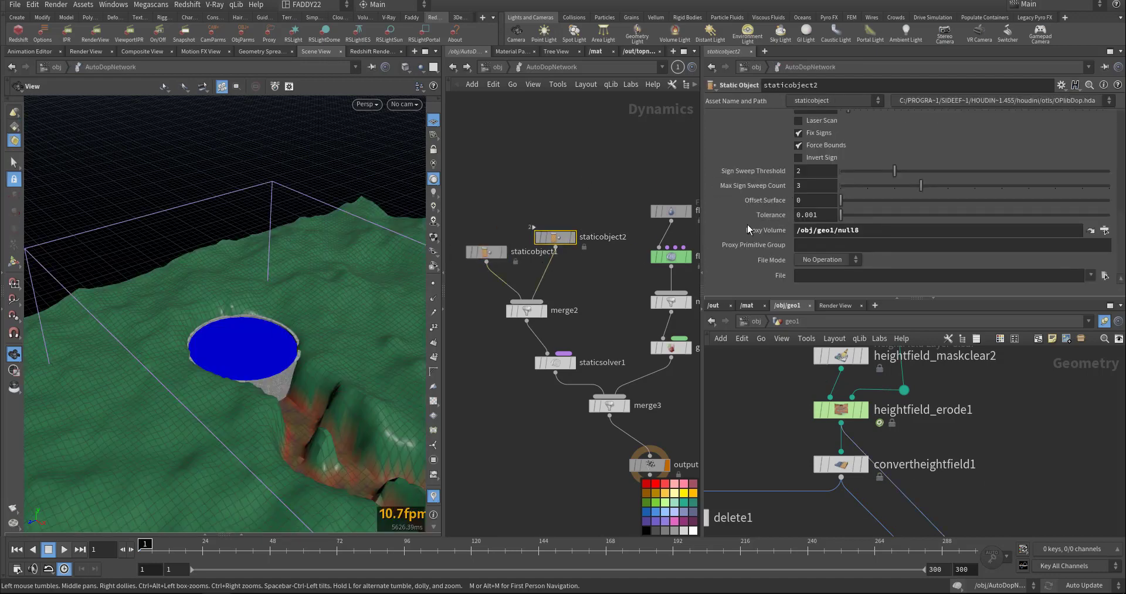
{"action": "scroll", "coordinate": [747, 224], "scroll_direction": "up", "scroll_amount": 5}
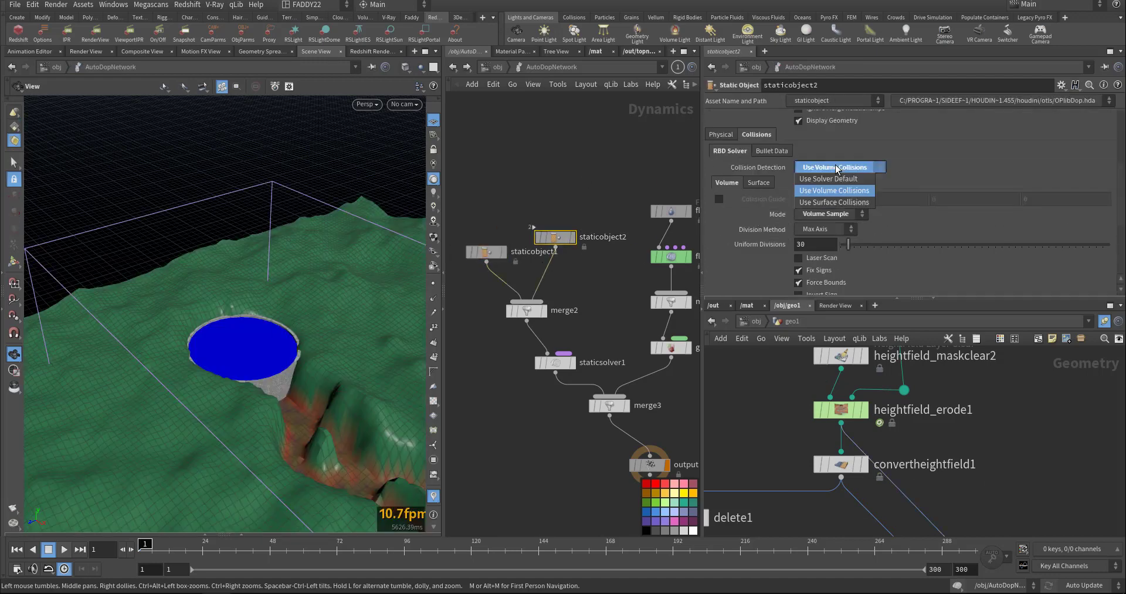
{"action": "left_click", "coordinate": [829, 214]}
{"action": "left_click", "coordinate": [760, 236]}
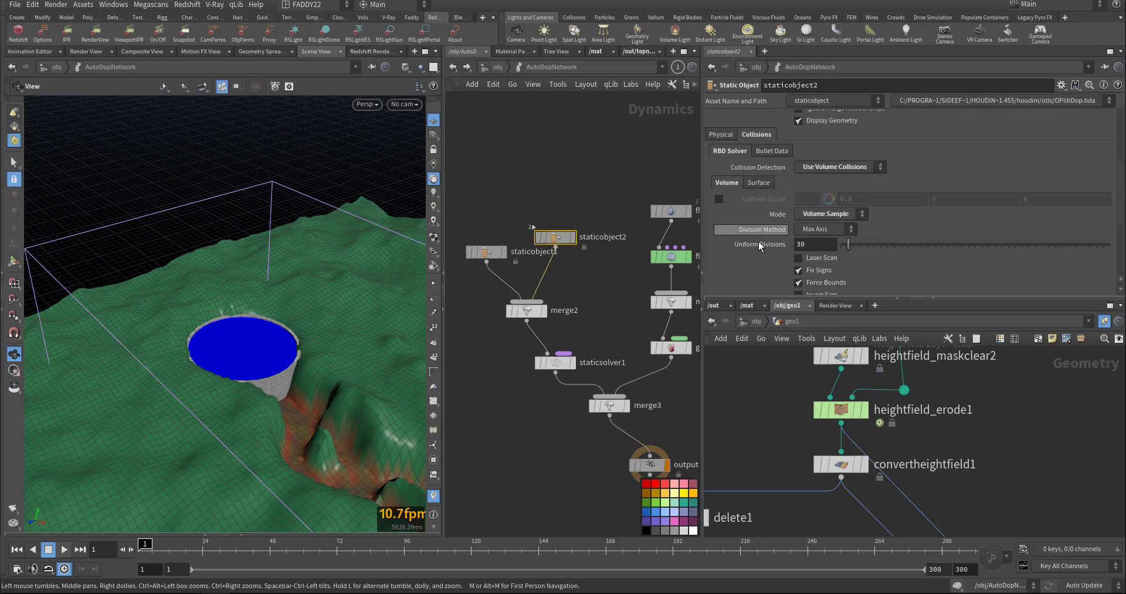
{"action": "scroll", "coordinate": [752, 259], "scroll_direction": "down", "scroll_amount": 5}
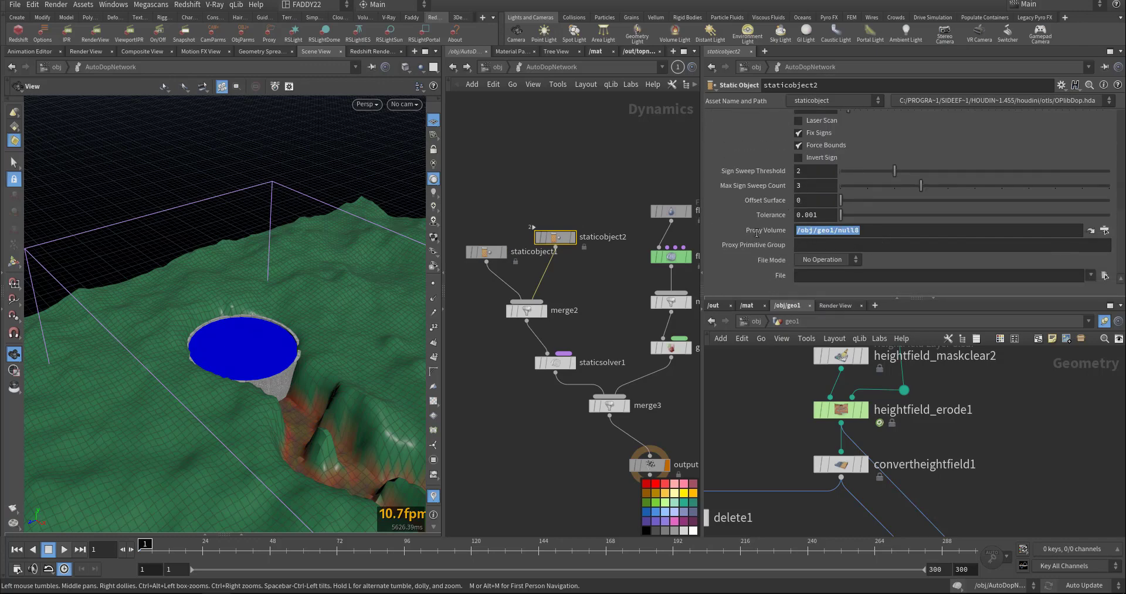
Locate null8 below collisionsource2 in geo1 and display it to examine the dam's collision volume
{"action": "middle_click_drag", "start_coordinate": [776, 429], "coordinate": [939, 335]}
{"action": "middle_click_drag", "start_coordinate": [797, 473], "coordinate": [818, 305]}
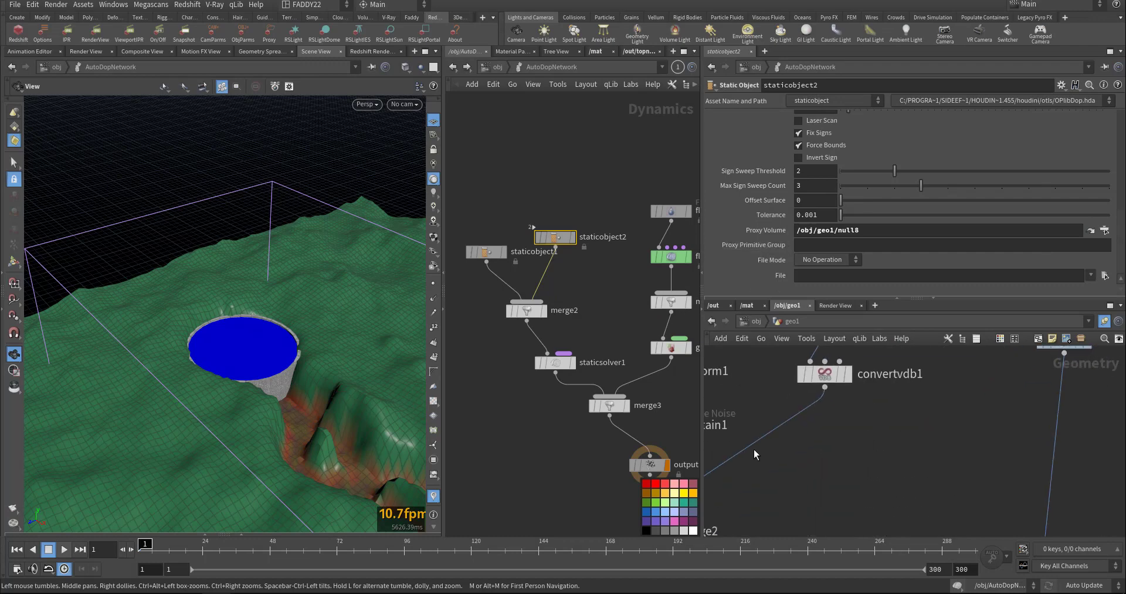
{"action": "middle_click_drag", "start_coordinate": [755, 449], "coordinate": [846, 346]}
{"action": "middle_click_drag", "start_coordinate": [844, 435], "coordinate": [921, 352]}
{"action": "mouse_move", "coordinate": [809, 500]}
{"action": "middle_mouse_down"}
{"action": "mouse_move", "coordinate": [921, 452]}
{"action": "mouse_move", "coordinate": [917, 366]}
{"action": "middle_mouse_up"}
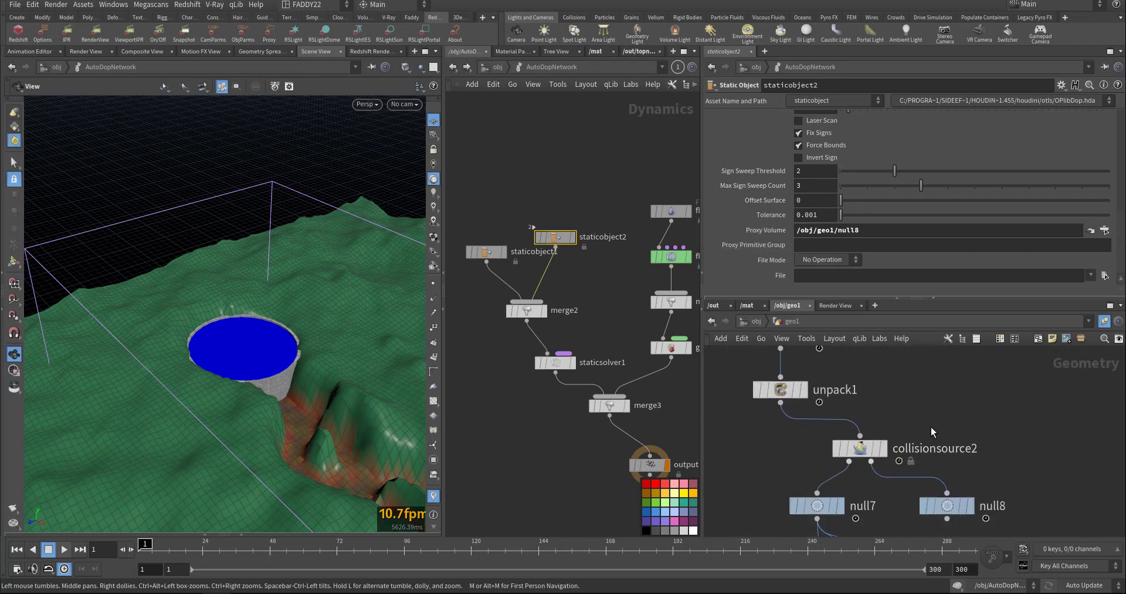
{"action": "middle_click_drag", "start_coordinate": [932, 428], "coordinate": [880, 350]}
{"action": "left_click", "coordinate": [919, 429]}
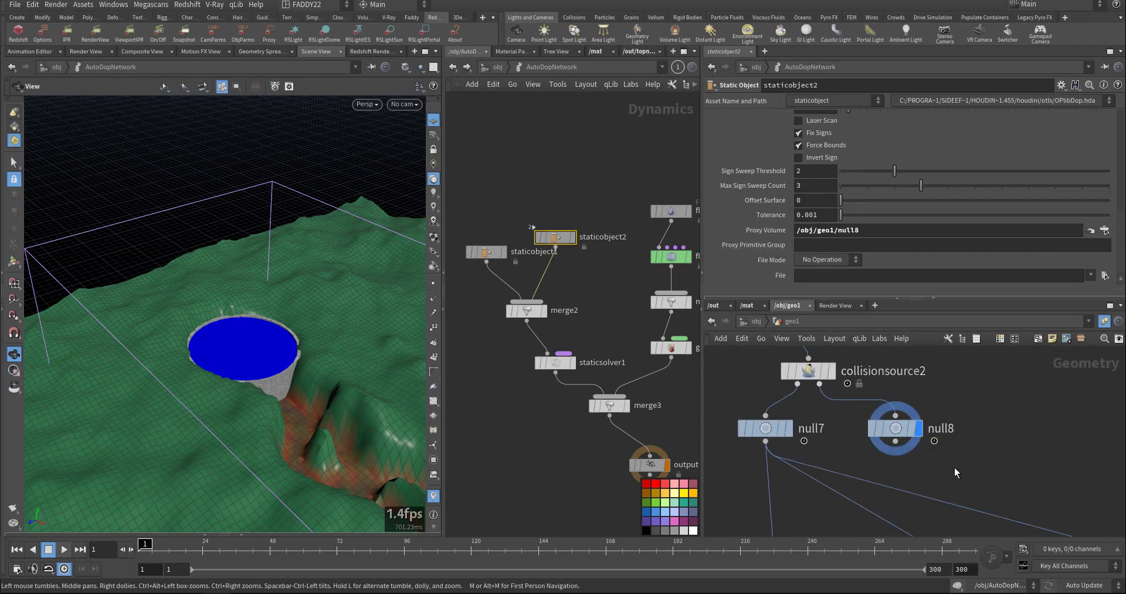
{"action": "left_click", "coordinate": [896, 429]}
{"action": "scroll", "coordinate": [811, 416], "scroll_direction": "down", "scroll_amount": 3}
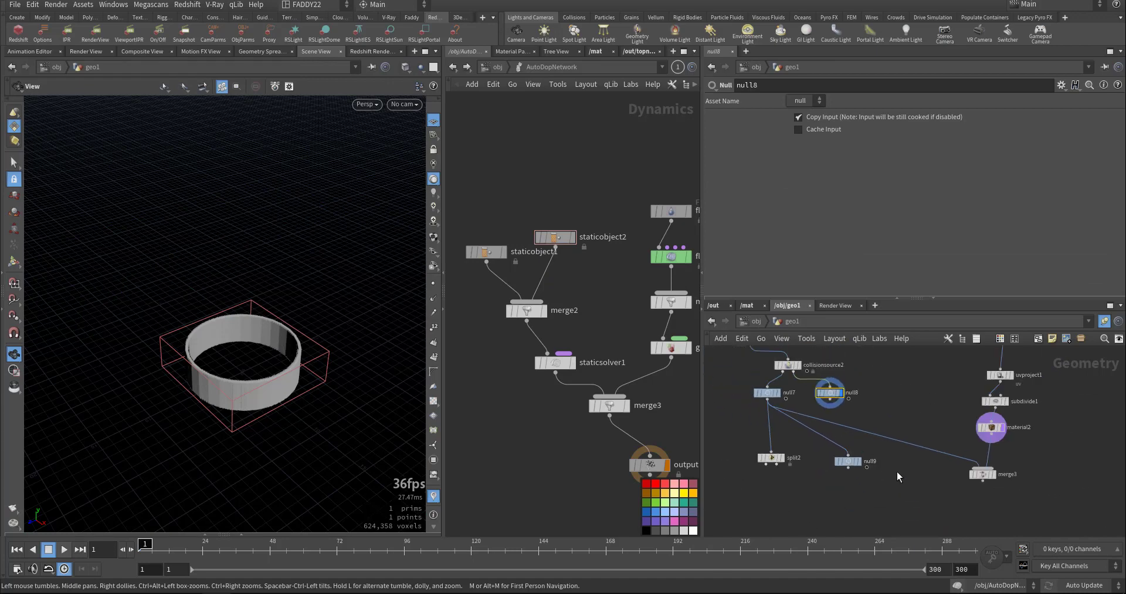
Display material2 in geo1 to bring back the textured terrain, and bring the FLIP branch of AutoDopNetwork into view
{"action": "middle_click_drag", "start_coordinate": [897, 471], "coordinate": [822, 476]}
{"action": "scroll", "coordinate": [913, 434], "scroll_direction": "up", "scroll_amount": 5}
{"action": "left_click", "coordinate": [907, 425]}
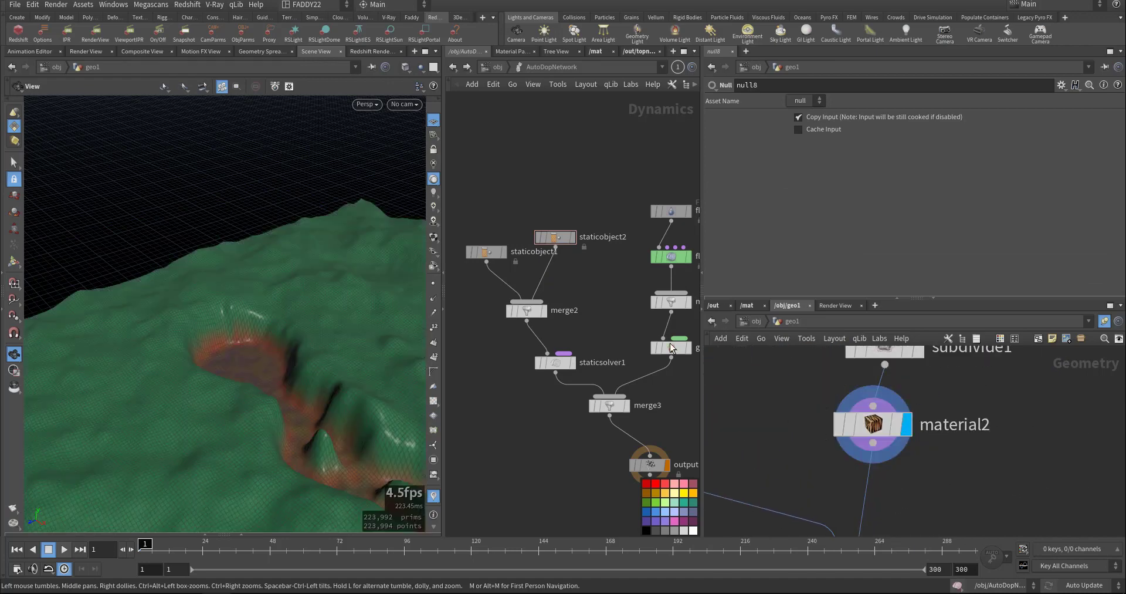
{"action": "left_click_drag", "start_coordinate": [607, 207], "coordinate": [582, 284]}
{"action": "middle_click_drag", "start_coordinate": [634, 321], "coordinate": [564, 258]}
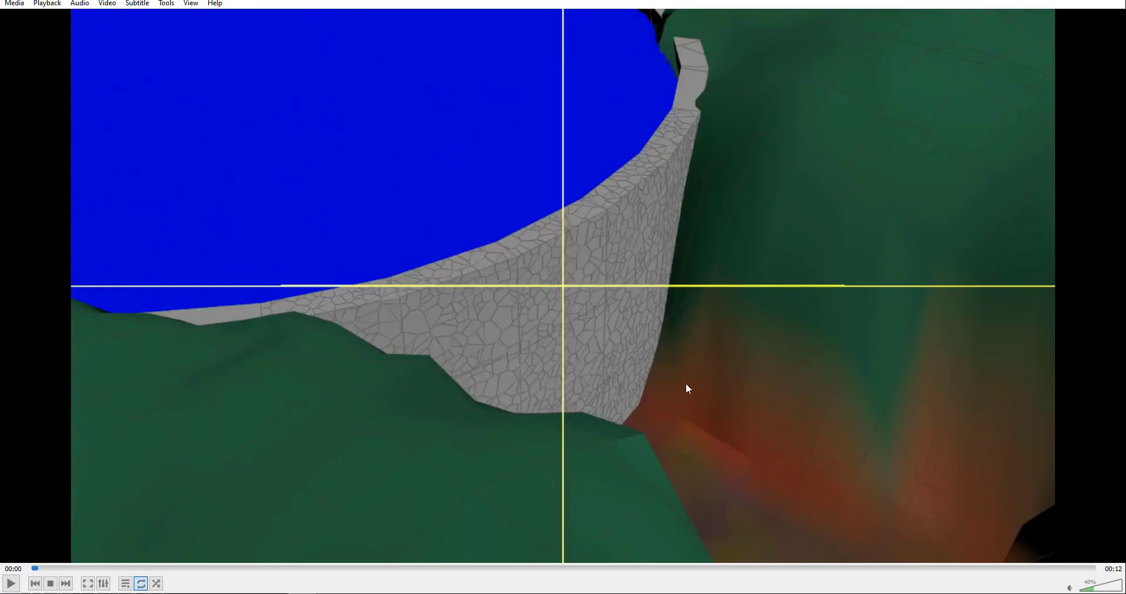
Play the dam.mp4 preview in the media player, then return to AutoDopNetwork in Houdini
{"action": "key", "text": "space"}
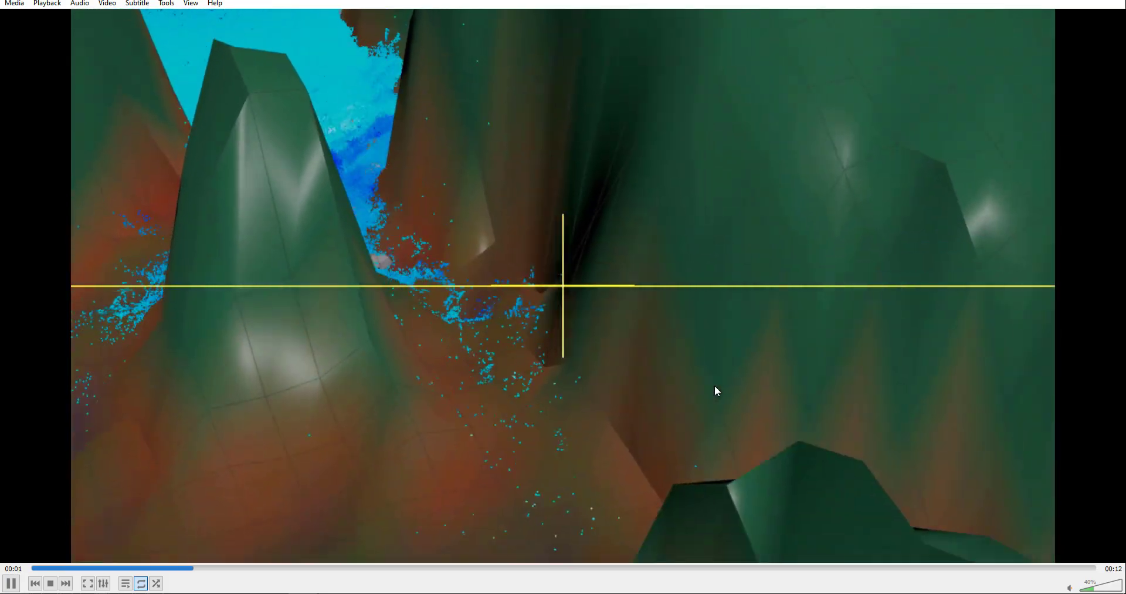
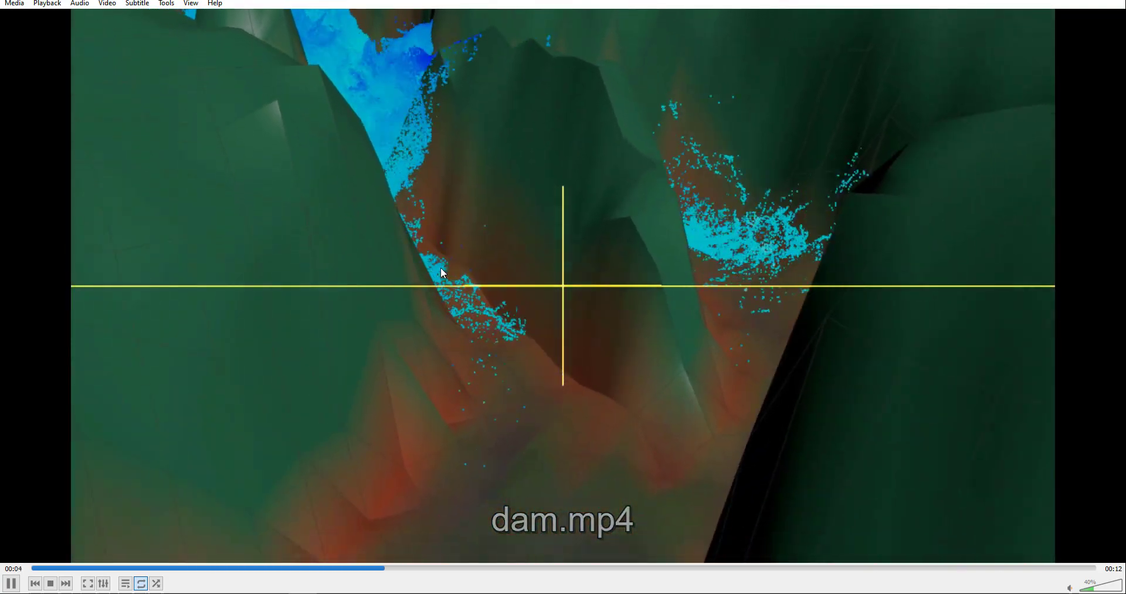
{"action": "left_click", "coordinate": [1058, 0]}
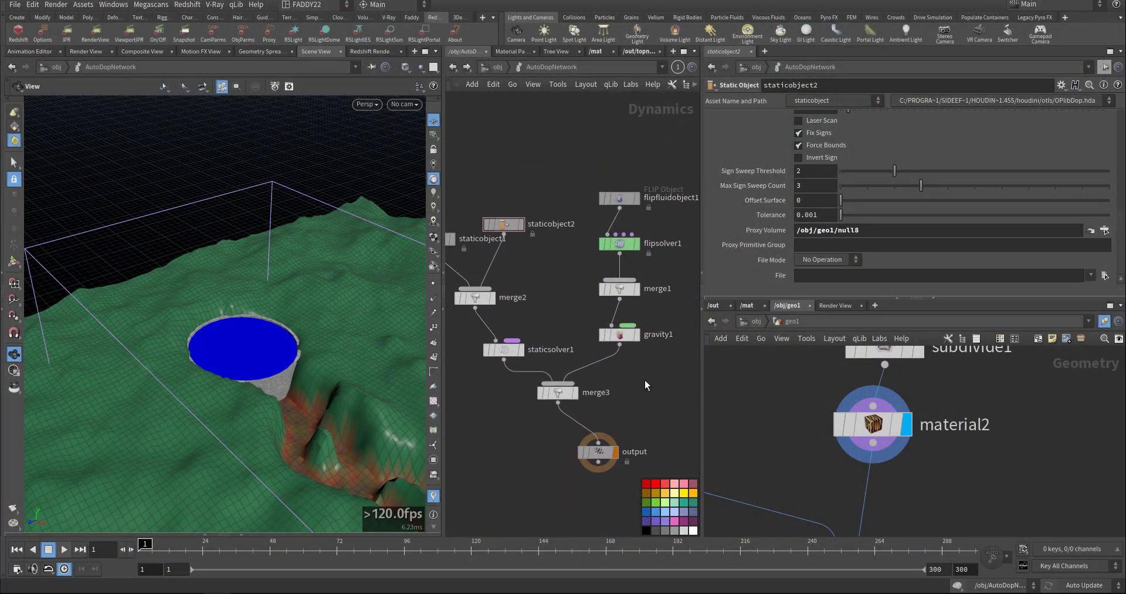
{"action": "middle_click_drag", "start_coordinate": [645, 379], "coordinate": [603, 352]}
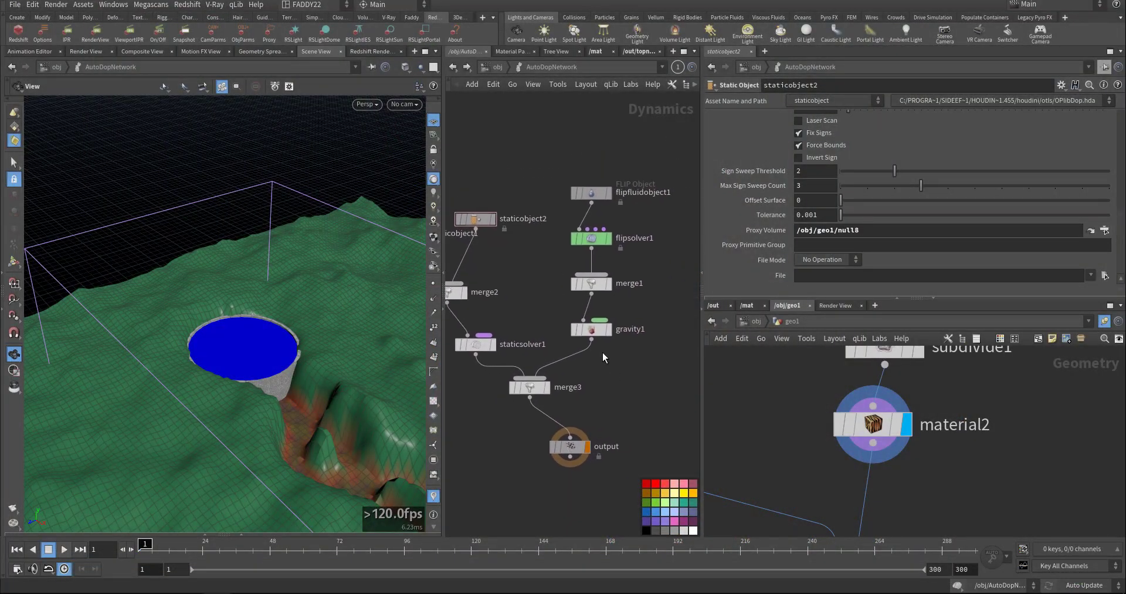
{"action": "middle_click_drag", "start_coordinate": [565, 288], "coordinate": [616, 307]}
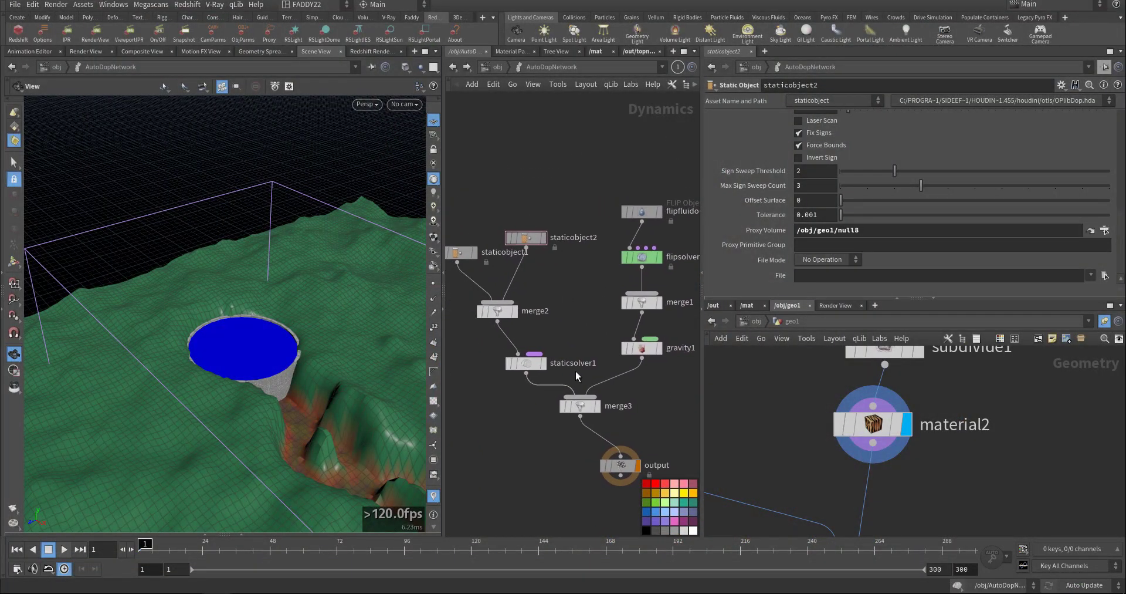
Open geo1_fluid from the object level and review compressed_cache's file caching settings
{"action": "left_click", "coordinate": [492, 66]}
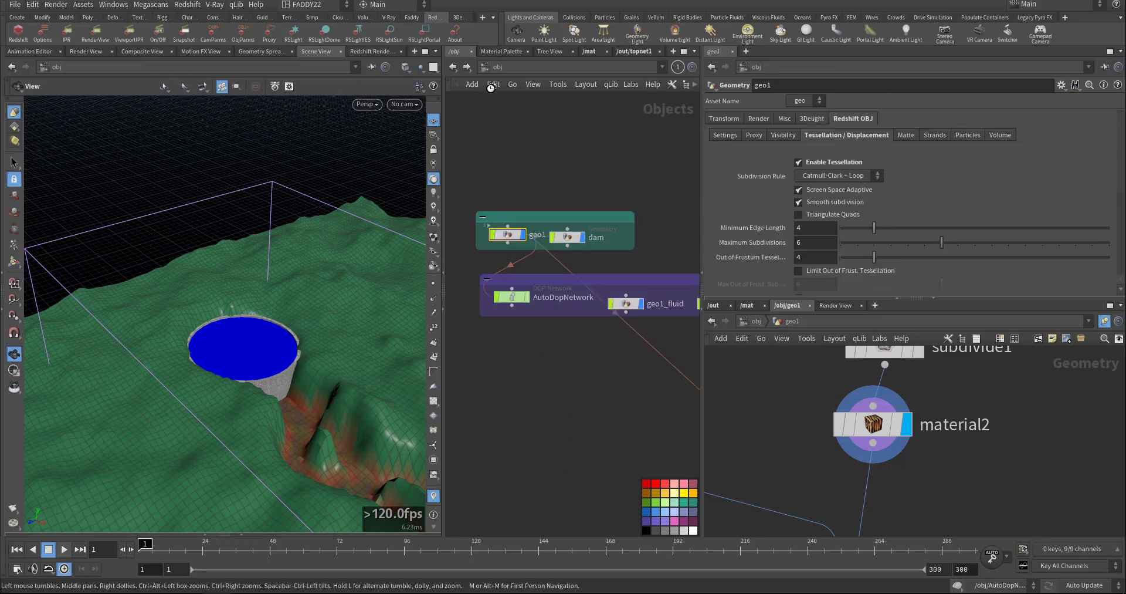
{"action": "middle_click_drag", "start_coordinate": [656, 259], "coordinate": [628, 254]}
{"action": "double_click", "coordinate": [572, 293]}
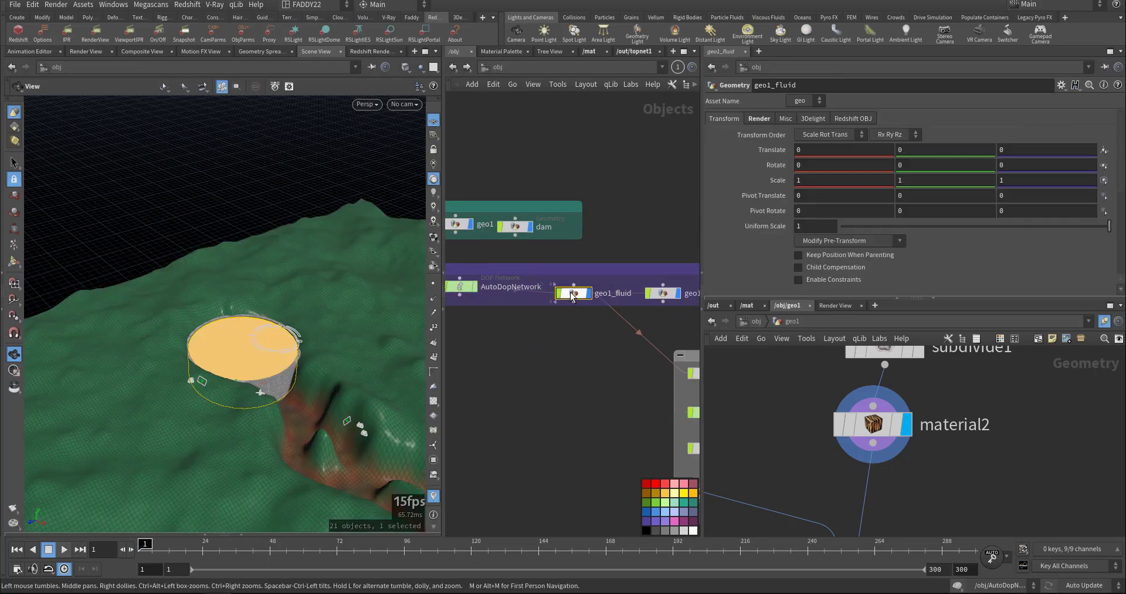
{"action": "scroll", "coordinate": [581, 282], "scroll_direction": "up", "scroll_amount": 5}
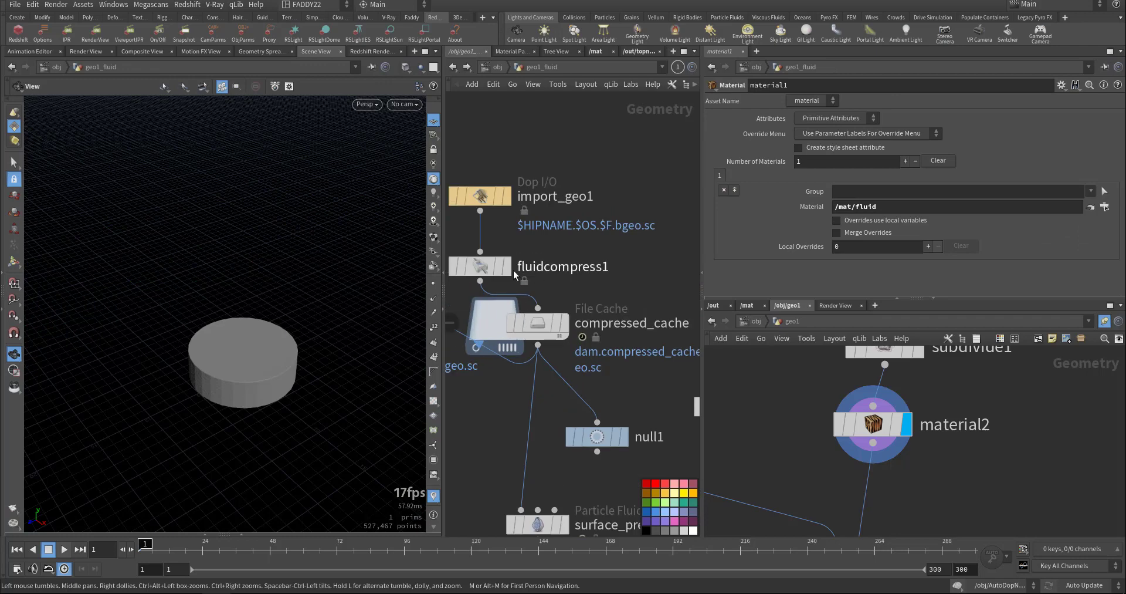
{"action": "middle_click_drag", "start_coordinate": [585, 292], "coordinate": [608, 214]}
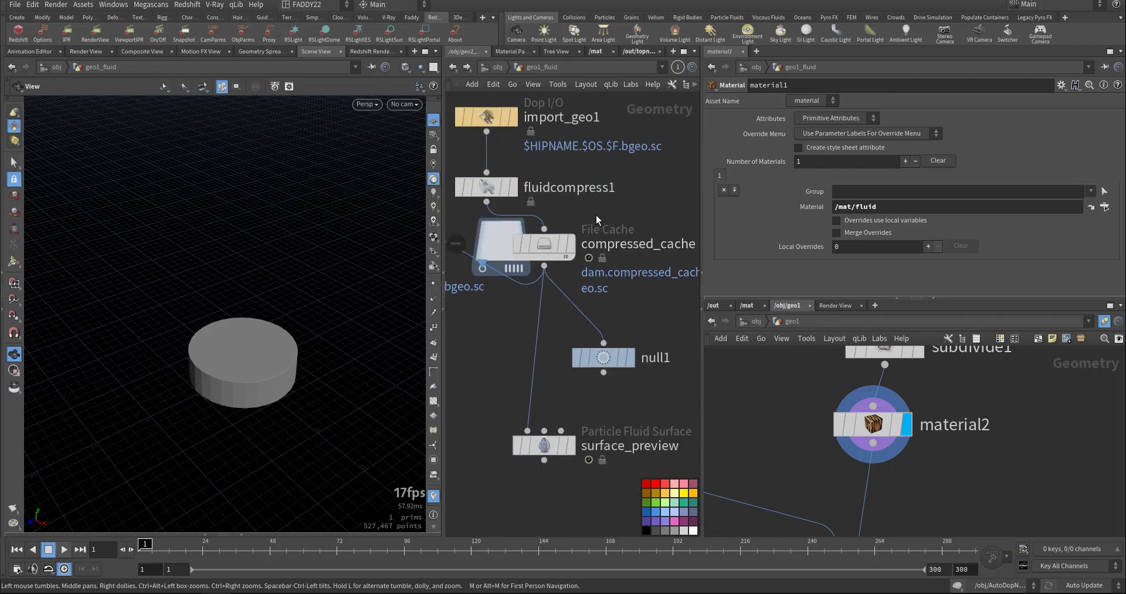
{"action": "left_click", "coordinate": [546, 245]}
{"action": "middle_click_drag", "start_coordinate": [567, 352], "coordinate": [545, 284]}
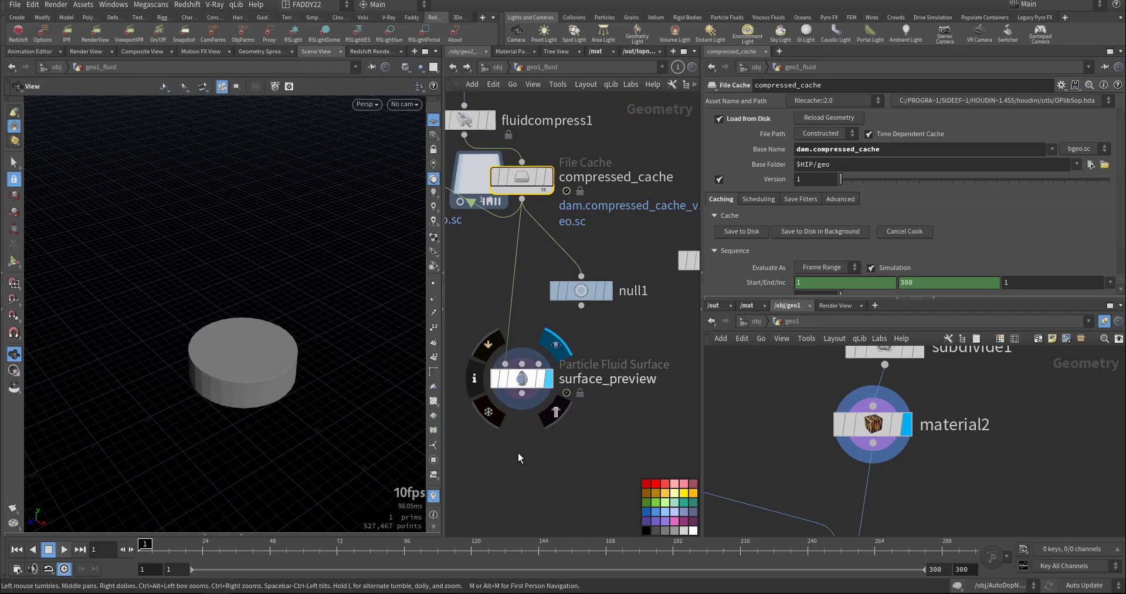
Review particlefluidsurface1's filtering and surfacing settings and the surface cache, material and RENDER nodes below it
{"action": "middle_click_drag", "start_coordinate": [537, 462], "coordinate": [633, 455]}
{"action": "scroll", "coordinate": [578, 390], "scroll_direction": "down", "scroll_amount": 1}
{"action": "middle_click_drag", "start_coordinate": [513, 417], "coordinate": [596, 434]}
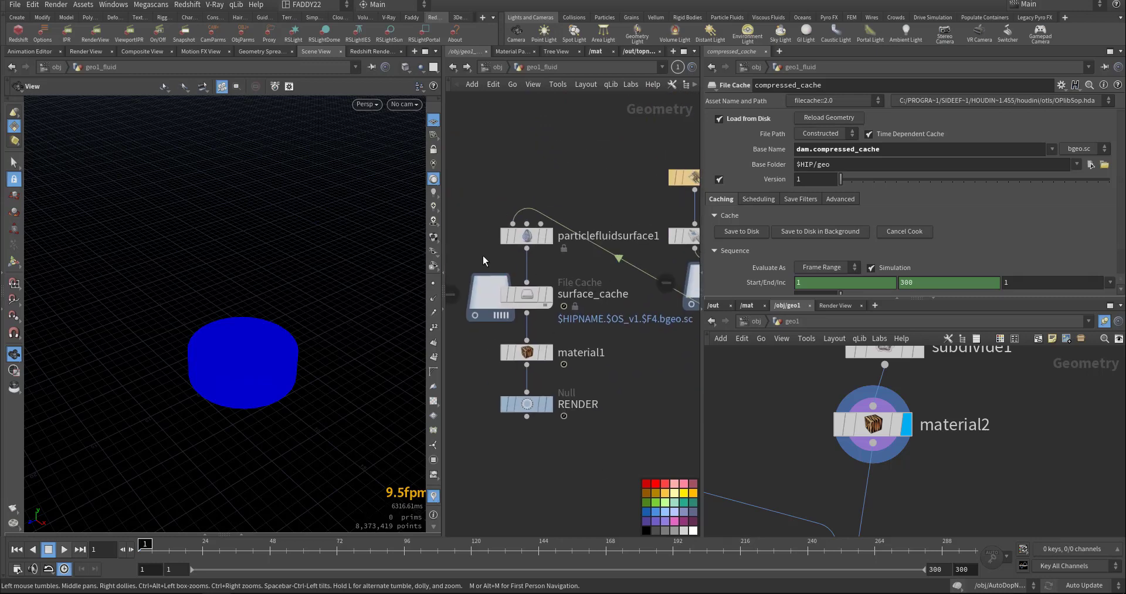
{"action": "left_click", "coordinate": [527, 236]}
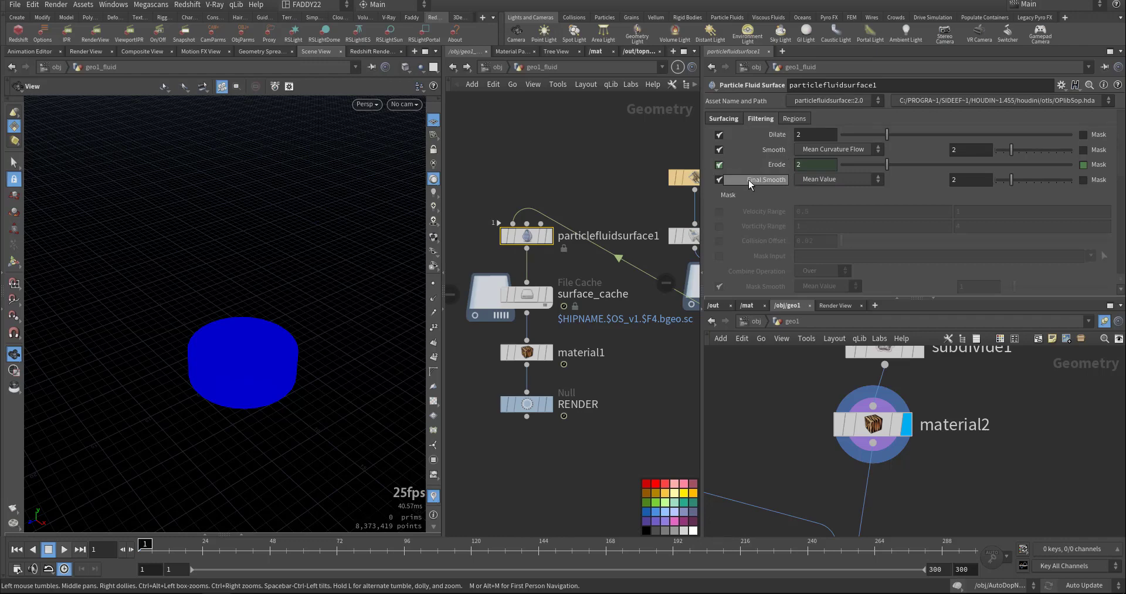
{"action": "left_click", "coordinate": [725, 118]}
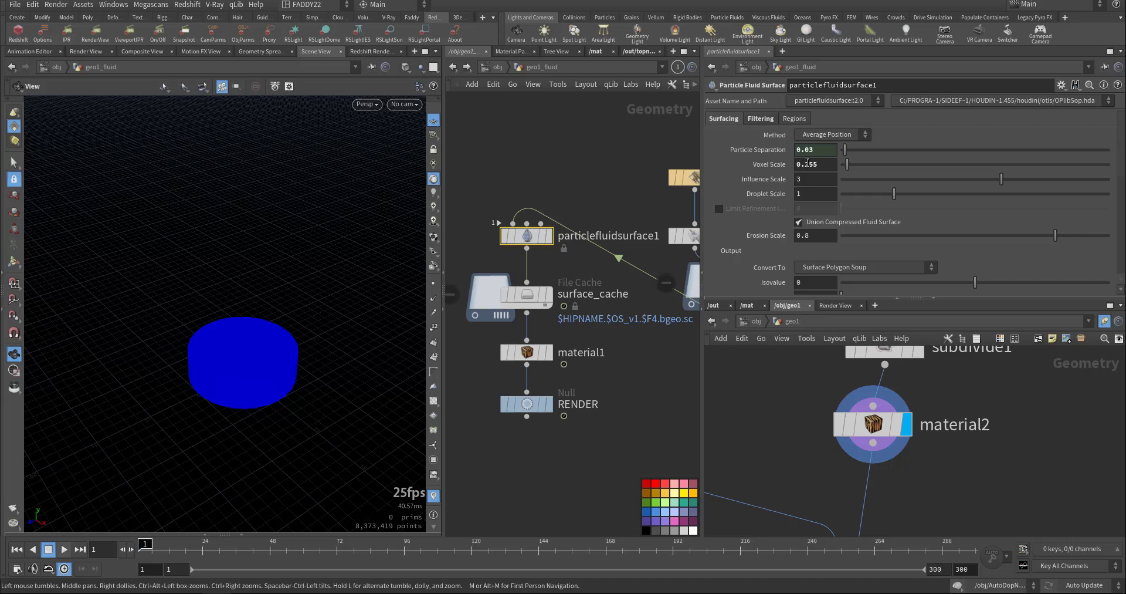
{"action": "middle_click_drag", "start_coordinate": [588, 270], "coordinate": [586, 198]}
{"action": "middle_click_drag", "start_coordinate": [624, 315], "coordinate": [608, 297]}
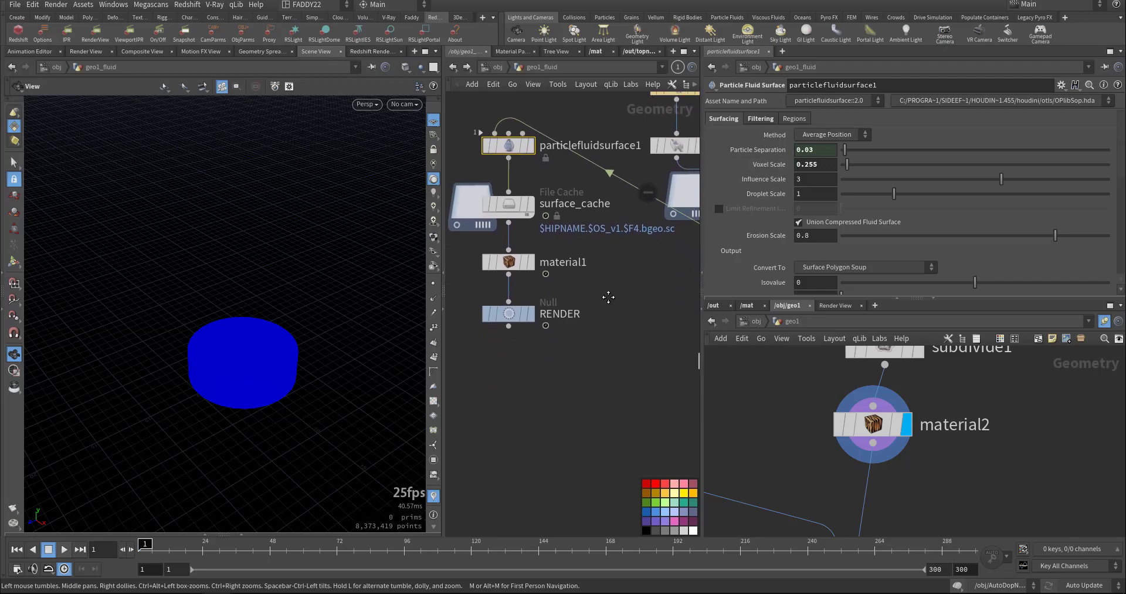
{"action": "scroll", "coordinate": [602, 301], "scroll_direction": "down", "scroll_amount": 4}
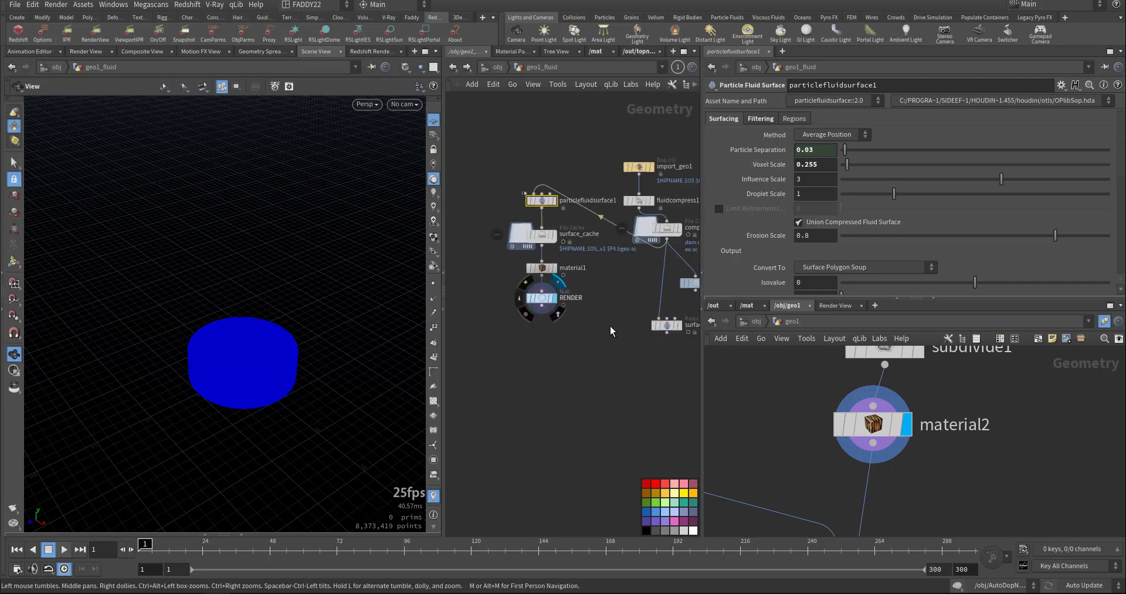
Open geo1_fluidinterior and review object_merge1, which imports the RENDER node of geo1_fluid
{"action": "left_click", "coordinate": [504, 68]}
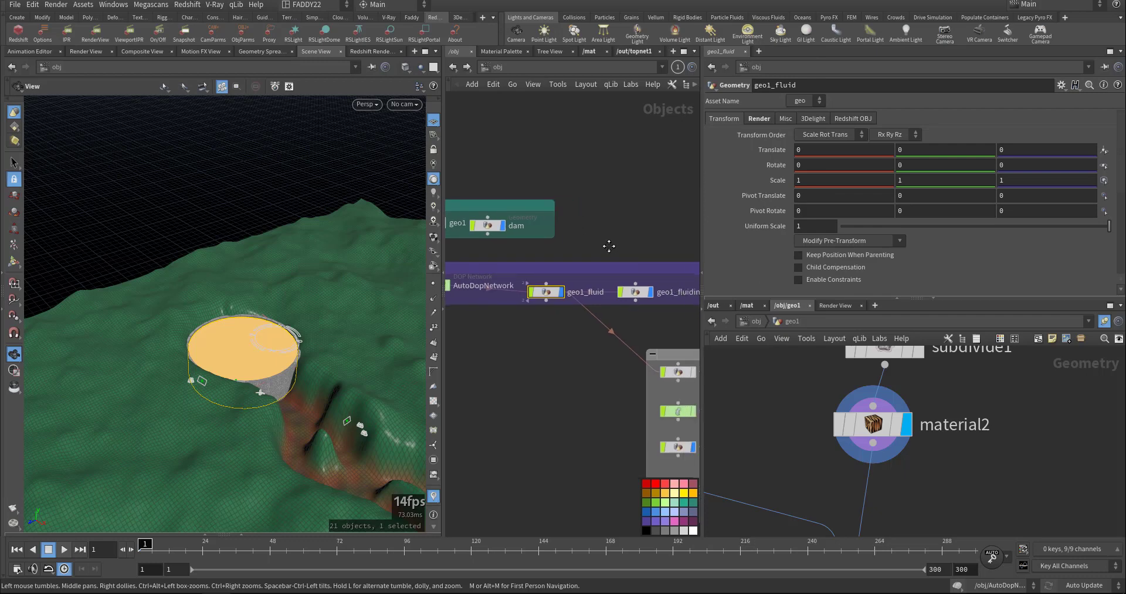
{"action": "double_click", "coordinate": [559, 284]}
{"action": "scroll", "coordinate": [626, 234], "scroll_direction": "up", "scroll_amount": 4}
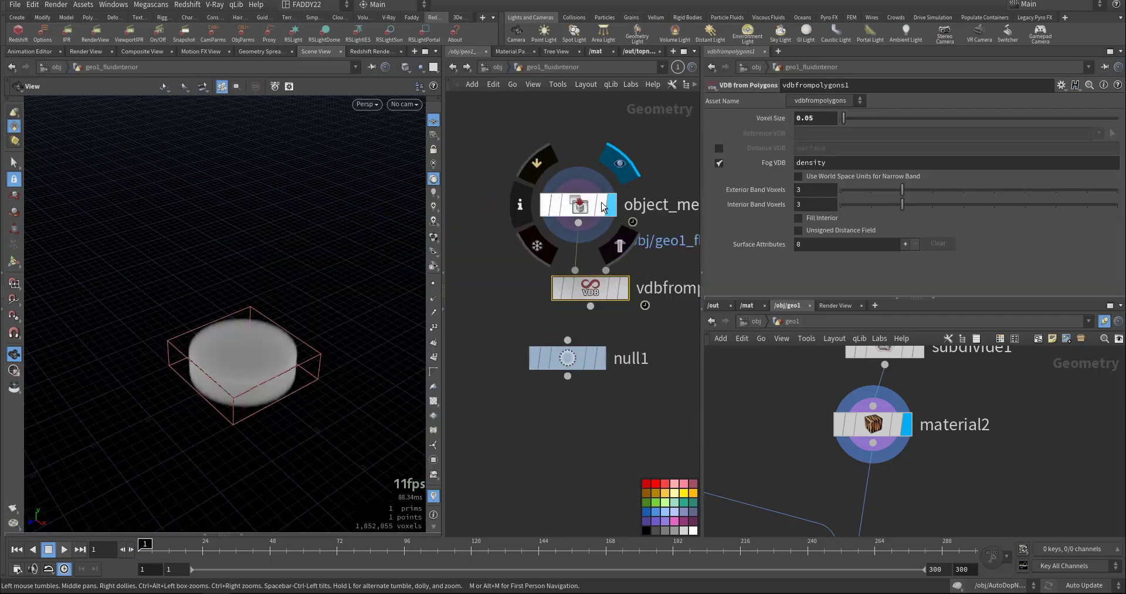
{"action": "left_click", "coordinate": [614, 187]}
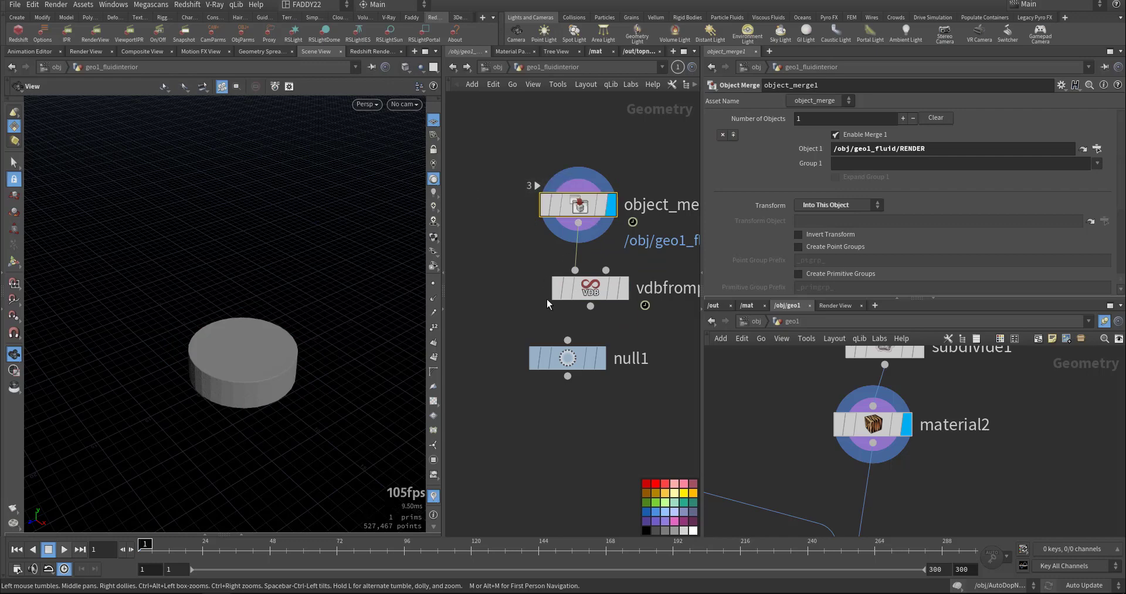
Display vdbfrompolygons1 and review its Voxel Size and density fog VDB settings
{"action": "left_click", "coordinate": [624, 288]}
{"action": "left_click", "coordinate": [597, 290]}
{"action": "middle_click_drag", "start_coordinate": [657, 318], "coordinate": [579, 298]}
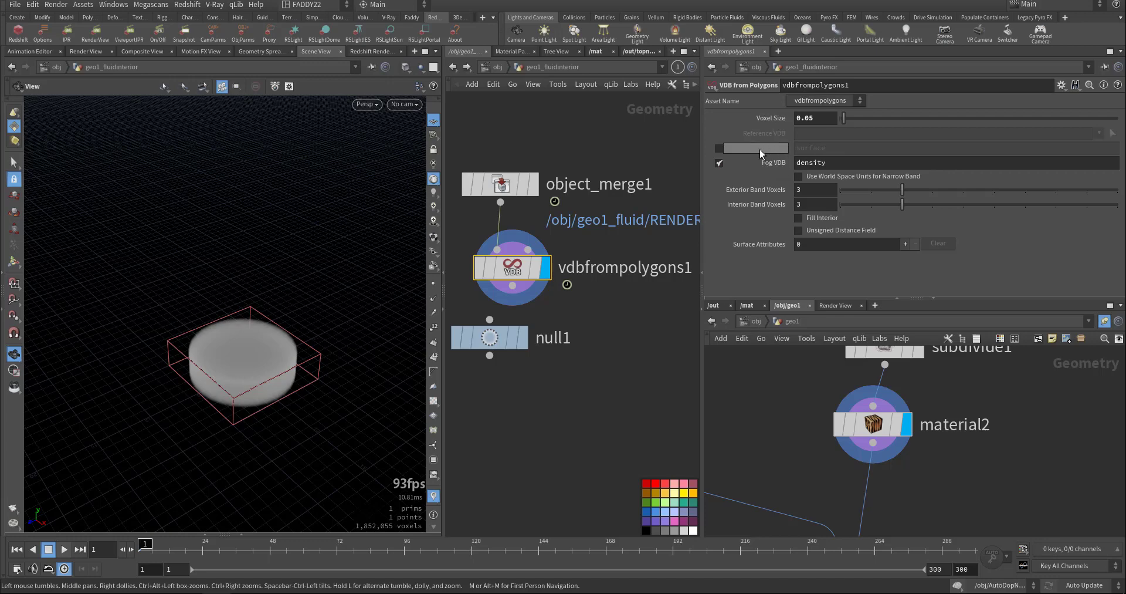
{"action": "left_click_drag", "start_coordinate": [814, 118], "coordinate": [662, 165]}
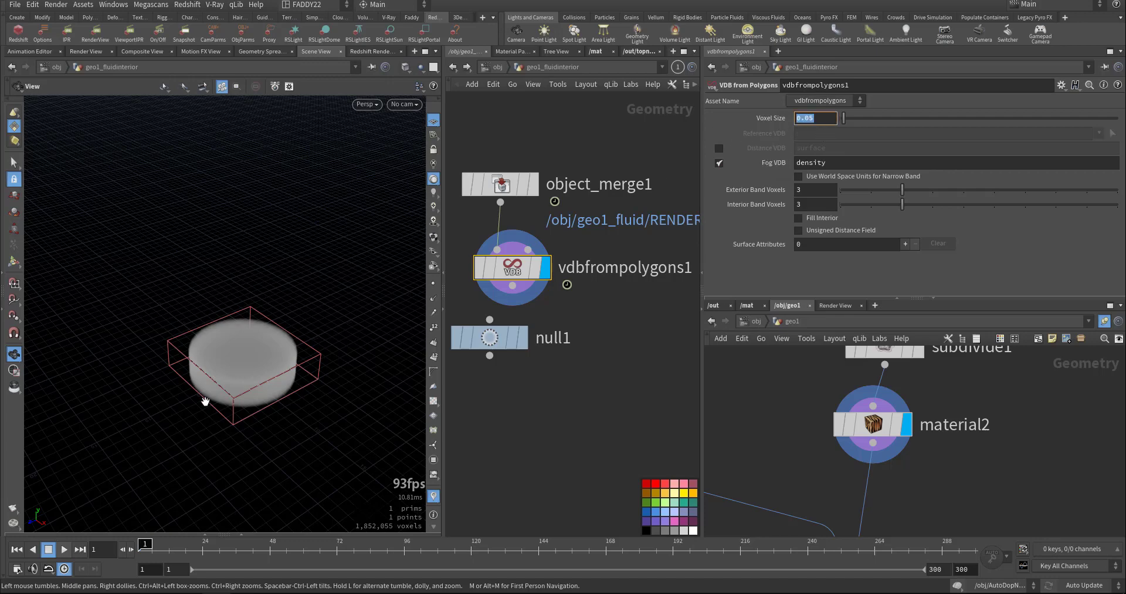
{"action": "middle_click_drag", "start_coordinate": [490, 395], "coordinate": [562, 260]}
Open whitewater_source from the object level and scrub the timeline to frame 66 to view the emission source
{"action": "left_click", "coordinate": [487, 68]}
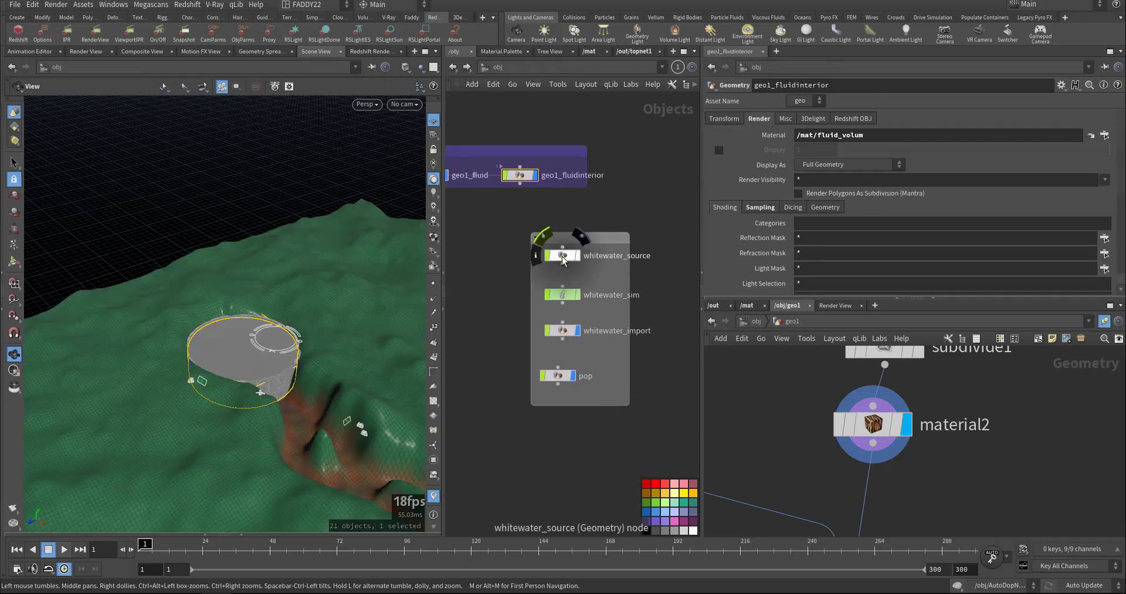
{"action": "double_click", "coordinate": [562, 256]}
{"action": "middle_click_drag", "start_coordinate": [593, 423], "coordinate": [637, 399]}
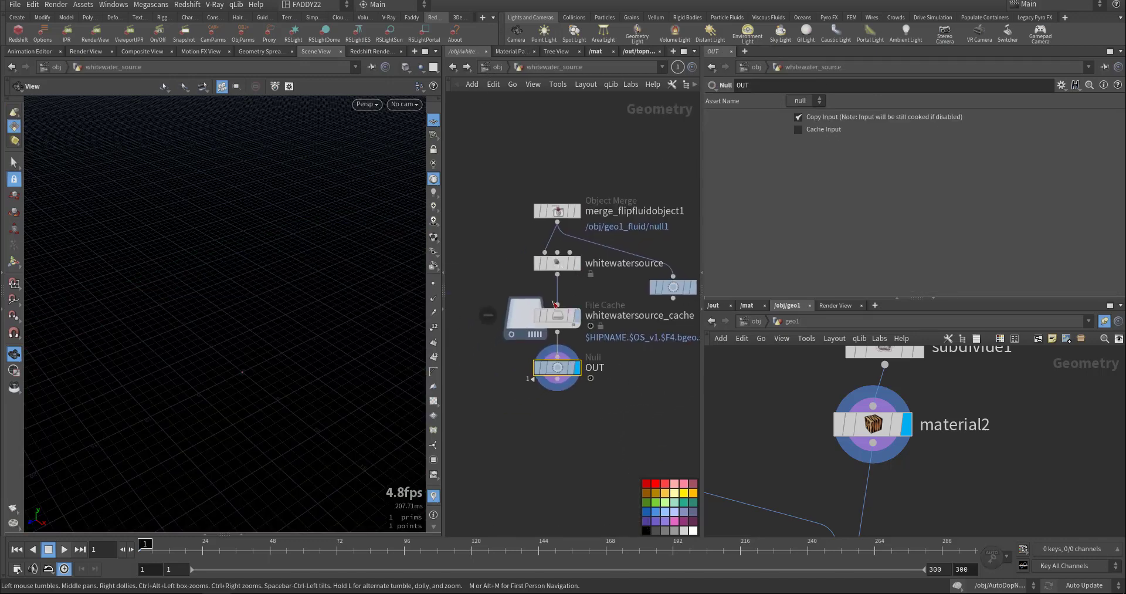
{"action": "left_click_drag", "start_coordinate": [150, 550], "coordinate": [322, 551]}
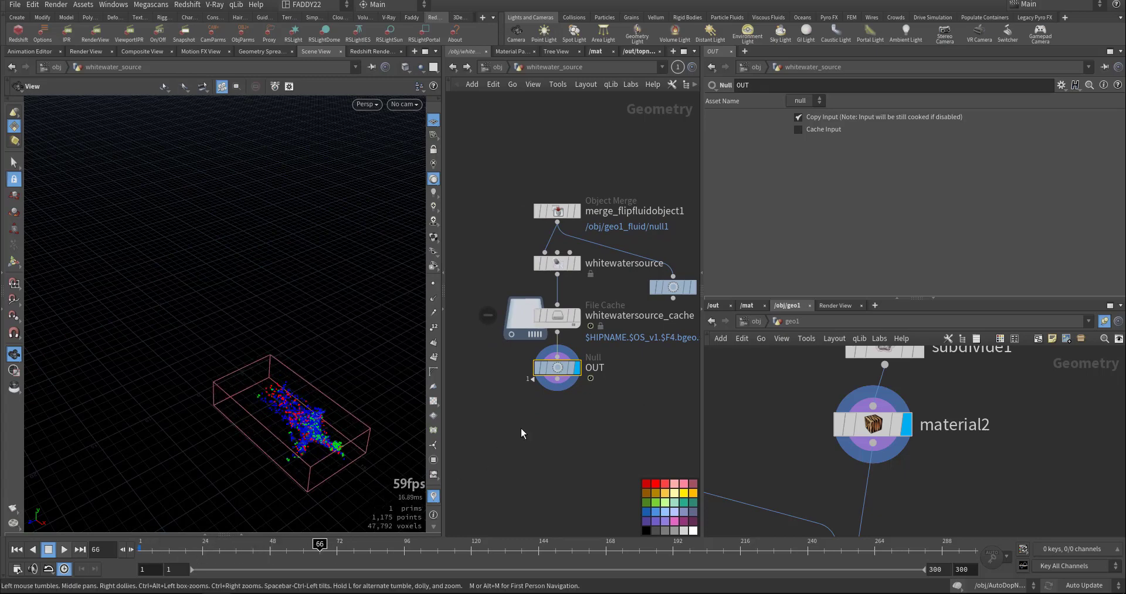
Review whitewatersource's emission visualization settings and inspect the curvature, acceleration and vorticity source points up close
{"action": "scroll", "coordinate": [494, 315], "scroll_direction": "up", "scroll_amount": 4}
{"action": "left_click_drag", "start_coordinate": [457, 253], "coordinate": [593, 345]}
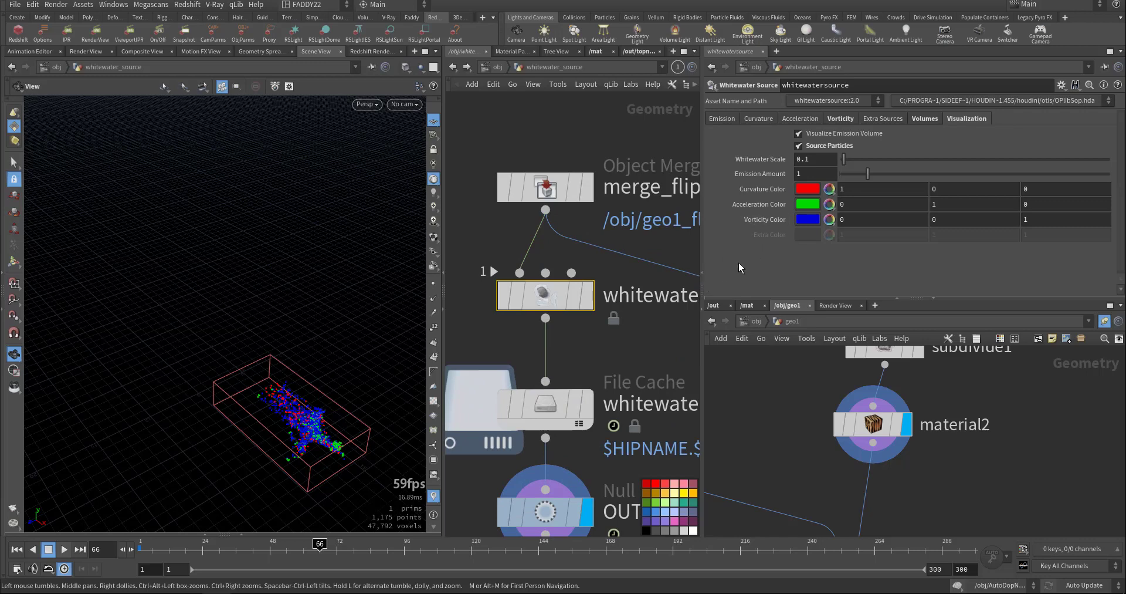
{"action": "middle_click_drag", "start_coordinate": [314, 406], "coordinate": [237, 336]}
{"action": "right_click_drag", "start_coordinate": [236, 337], "coordinate": [376, 297]}
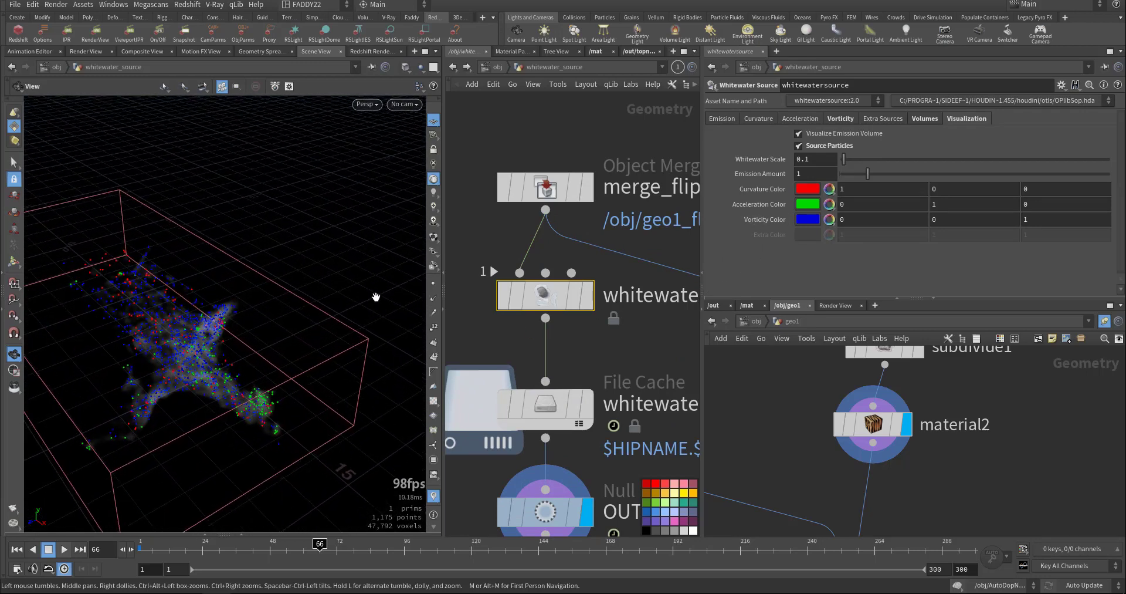
{"action": "middle_click_drag", "start_coordinate": [250, 311], "coordinate": [325, 321]}
{"action": "right_click_drag", "start_coordinate": [201, 360], "coordinate": [340, 344]}
{"action": "left_click_drag", "start_coordinate": [310, 346], "coordinate": [377, 335]}
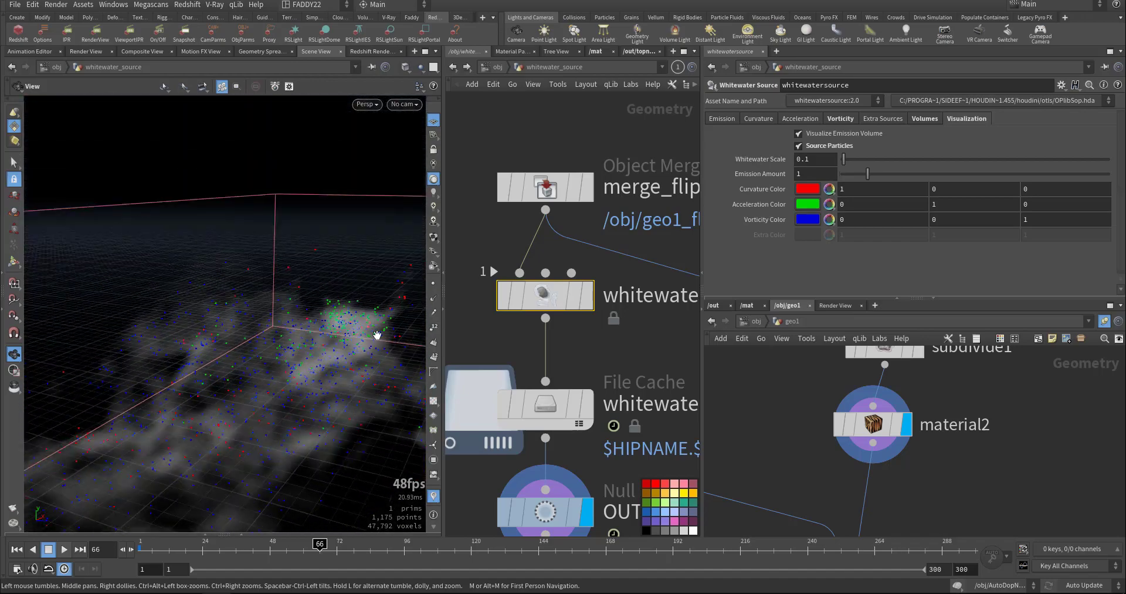
{"action": "left_click_drag", "start_coordinate": [291, 377], "coordinate": [432, 326]}
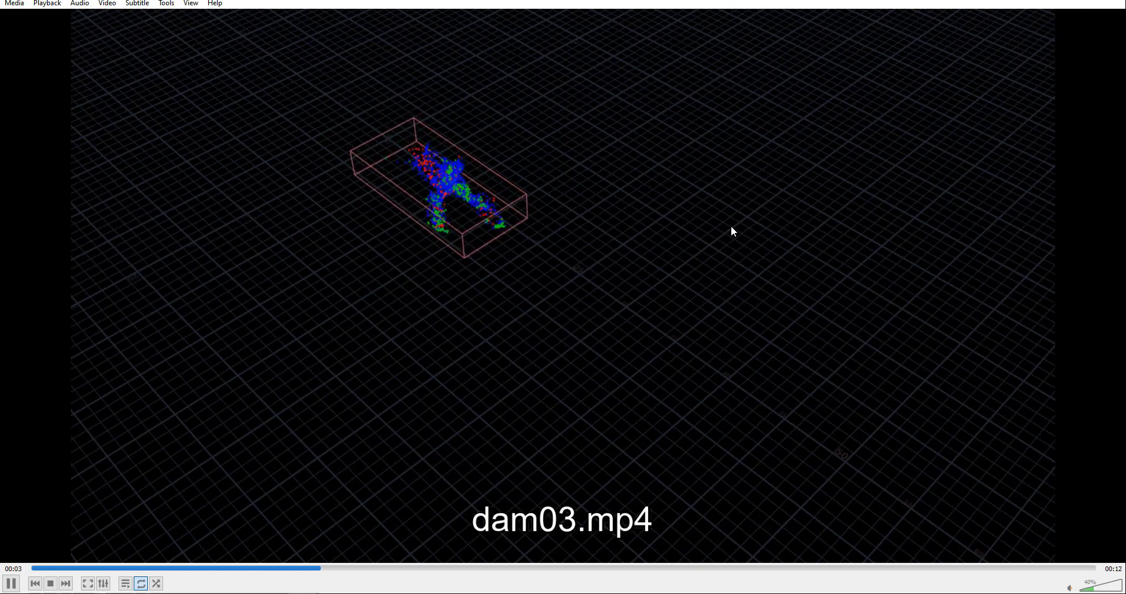
Watch the dam03.mp4 preview of the whitewater emission in the media player and return to Houdini
{"action": "scroll", "coordinate": [717, 223], "scroll_direction": "up", "scroll_amount": 2}
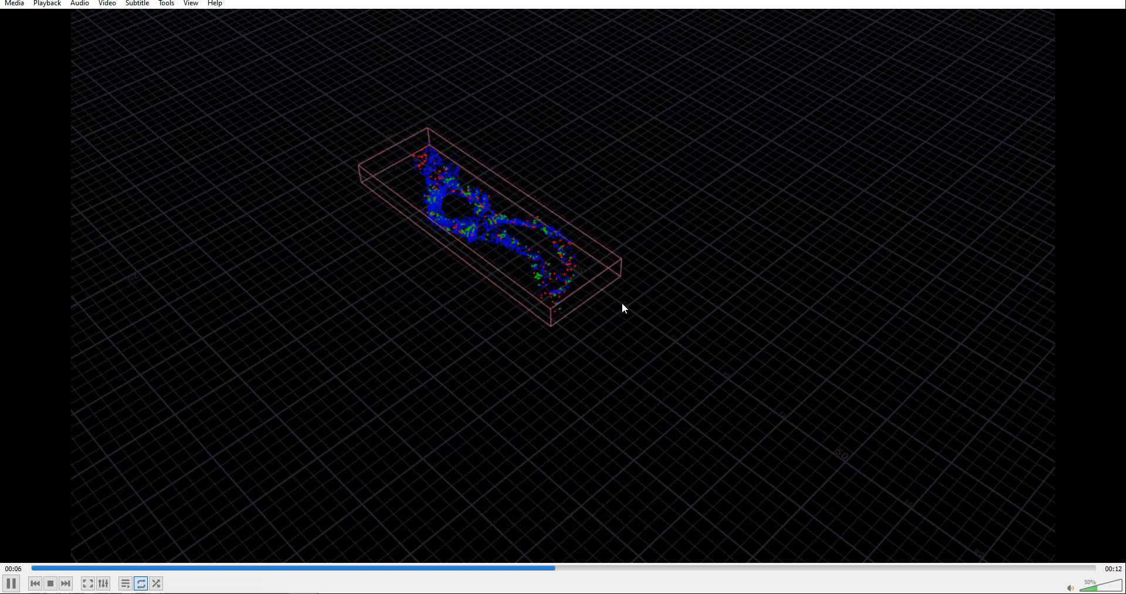
{"action": "left_click", "coordinate": [1115, 0]}
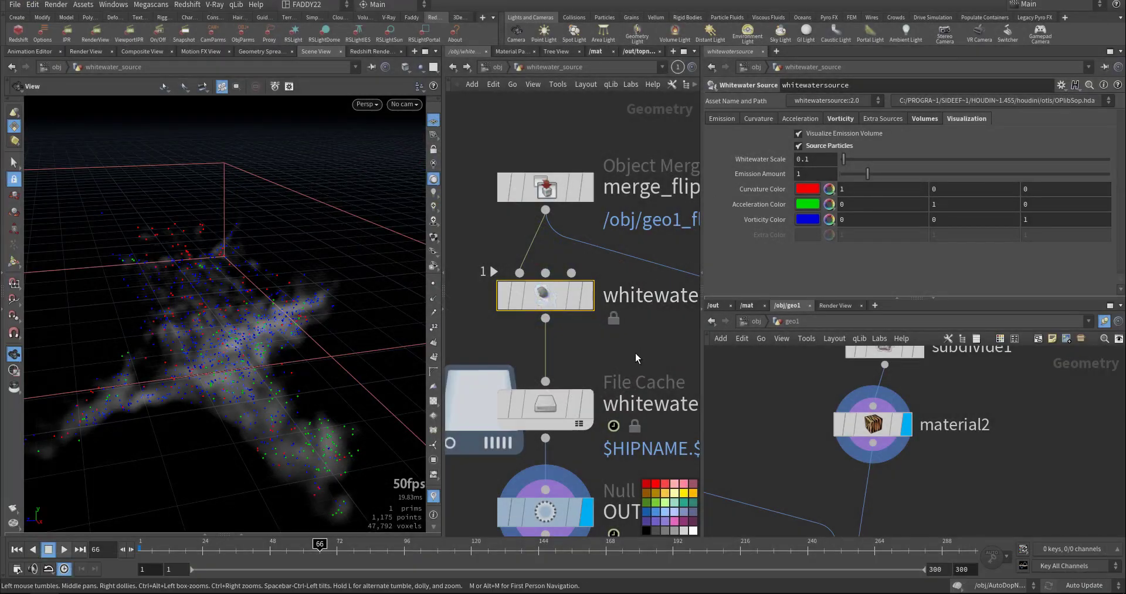
Frame the whitewater_source network, select its OUT null and return the timeline to frame 1
{"action": "key", "text": "h"}
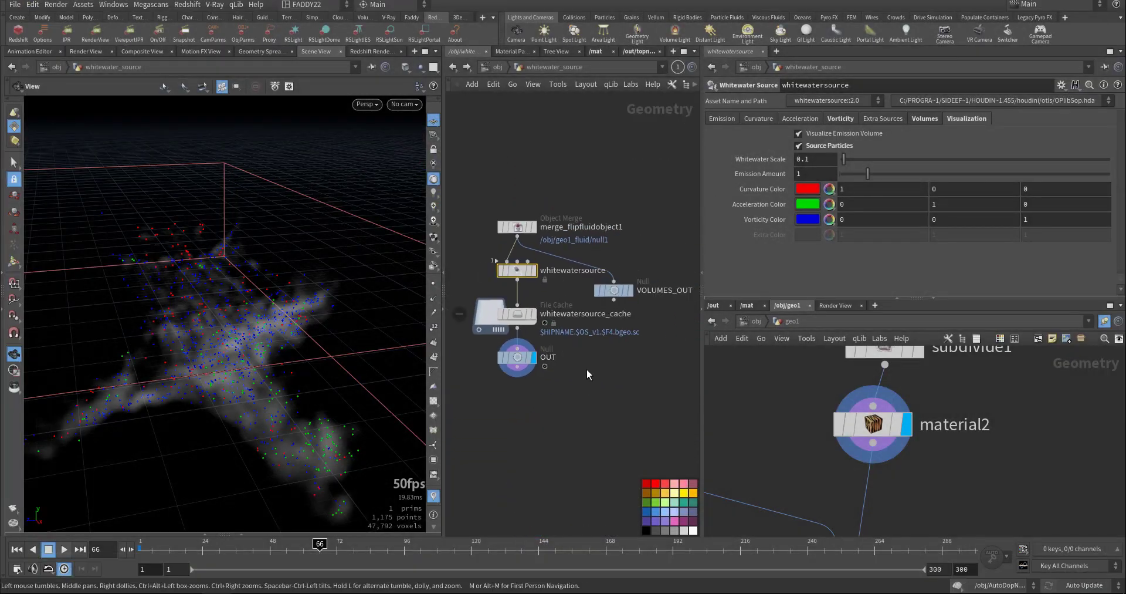
{"action": "middle_click_drag", "start_coordinate": [587, 369], "coordinate": [642, 355]}
{"action": "left_click", "coordinate": [571, 344]}
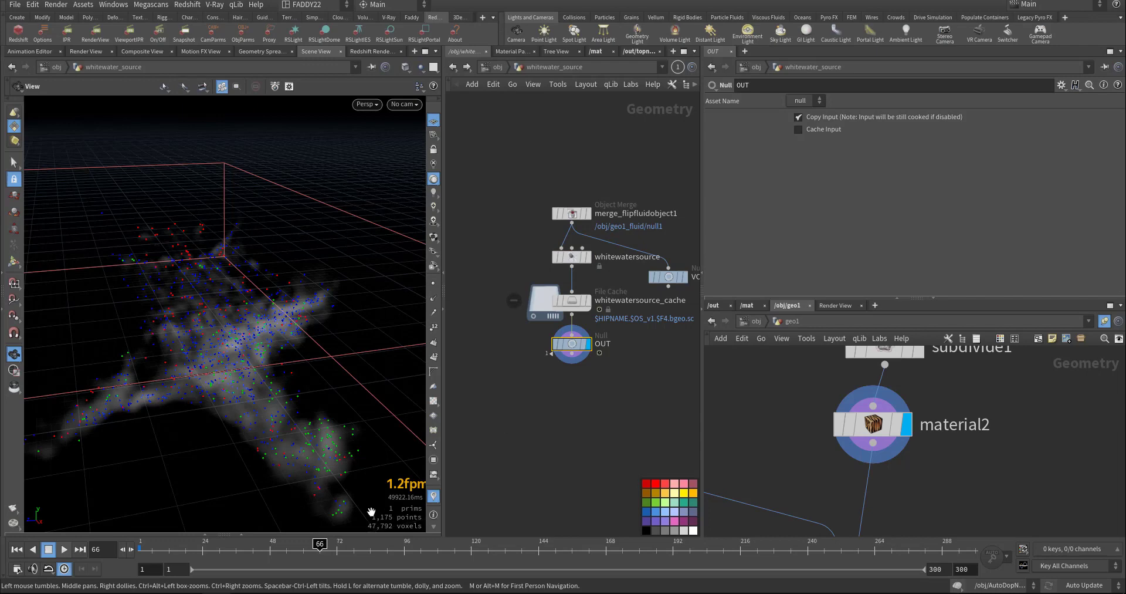
{"action": "left_click_drag", "start_coordinate": [329, 549], "coordinate": [140, 554]}
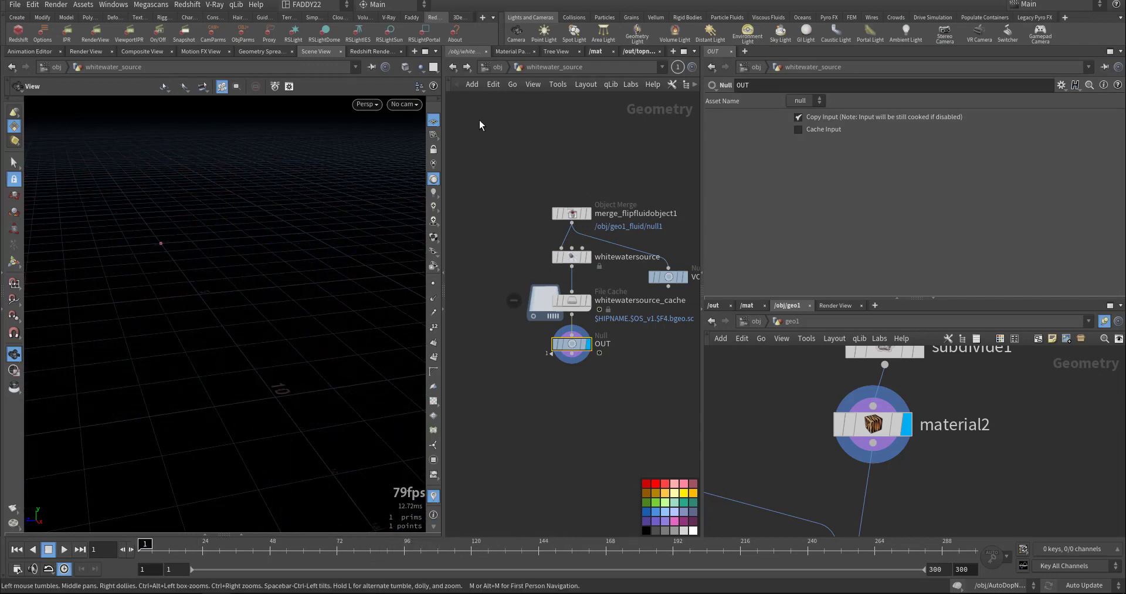
Open whitewater_sim from the object level and review the popwrangle1 code and the whitewaterobject1 creation settings
{"action": "left_click", "coordinate": [494, 66]}
{"action": "double_click", "coordinate": [565, 293]}
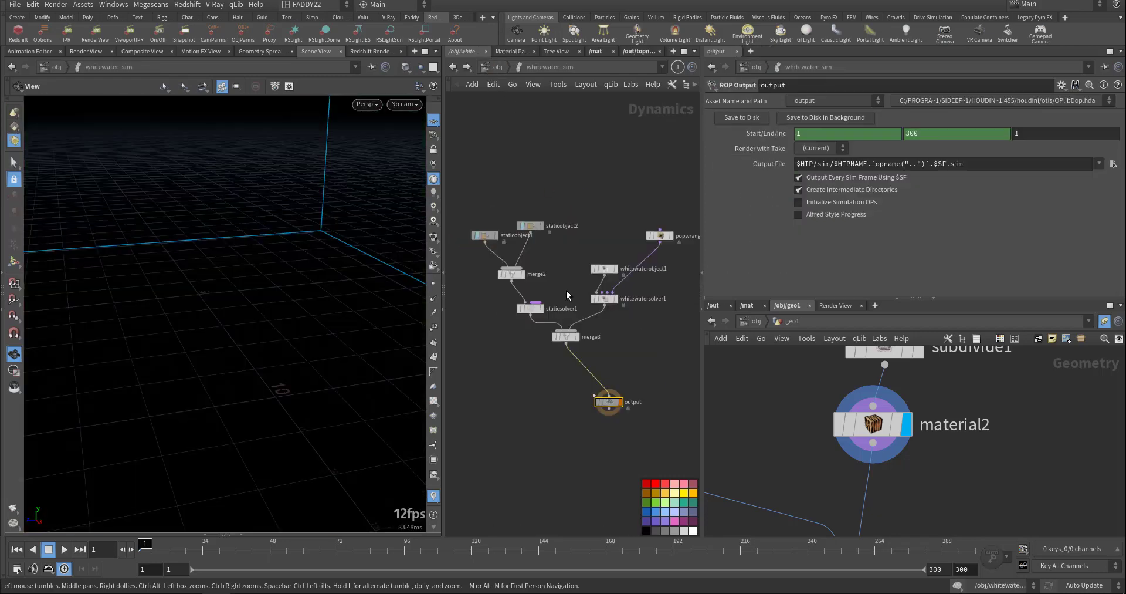
{"action": "middle_click_drag", "start_coordinate": [605, 222], "coordinate": [570, 250]}
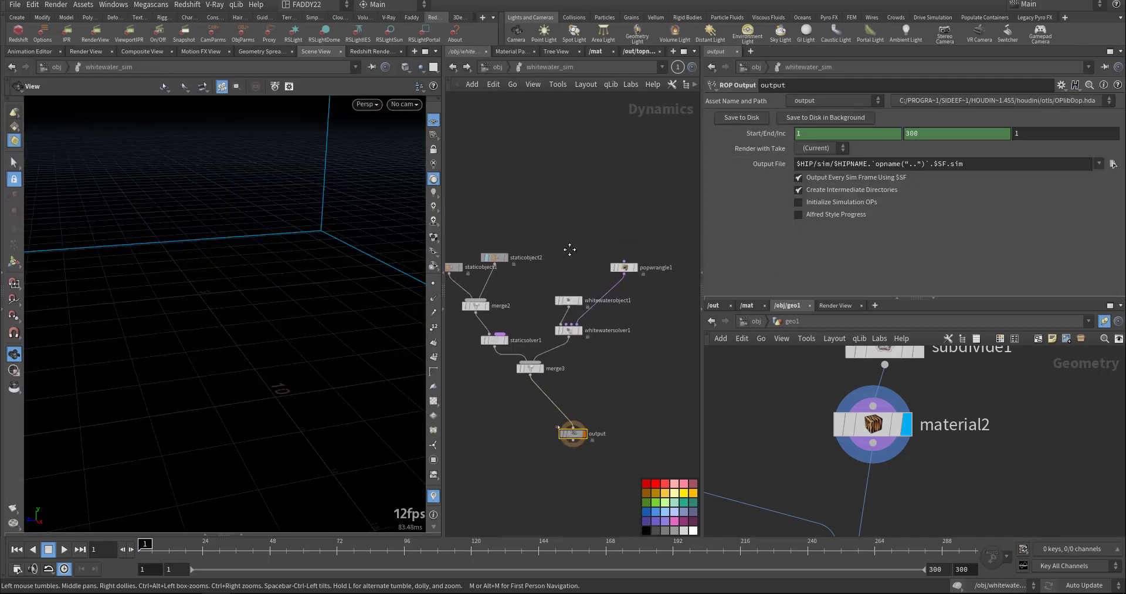
{"action": "left_click", "coordinate": [621, 268]}
{"action": "scroll", "coordinate": [548, 262], "scroll_direction": "up", "scroll_amount": 3}
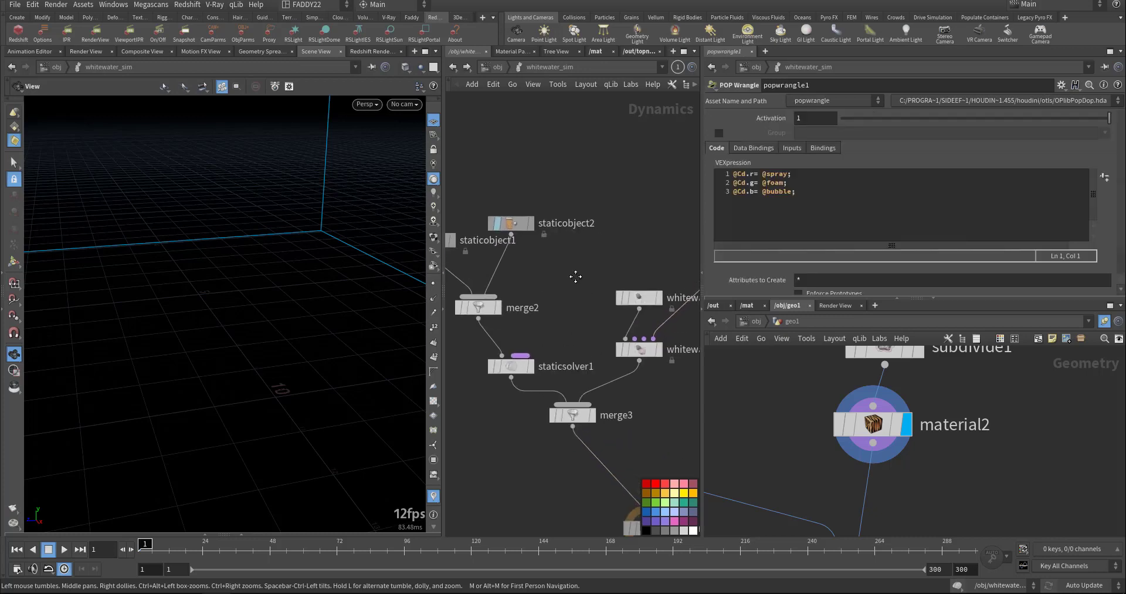
{"action": "middle_click_drag", "start_coordinate": [576, 277], "coordinate": [542, 261]}
{"action": "left_click", "coordinate": [606, 282]}
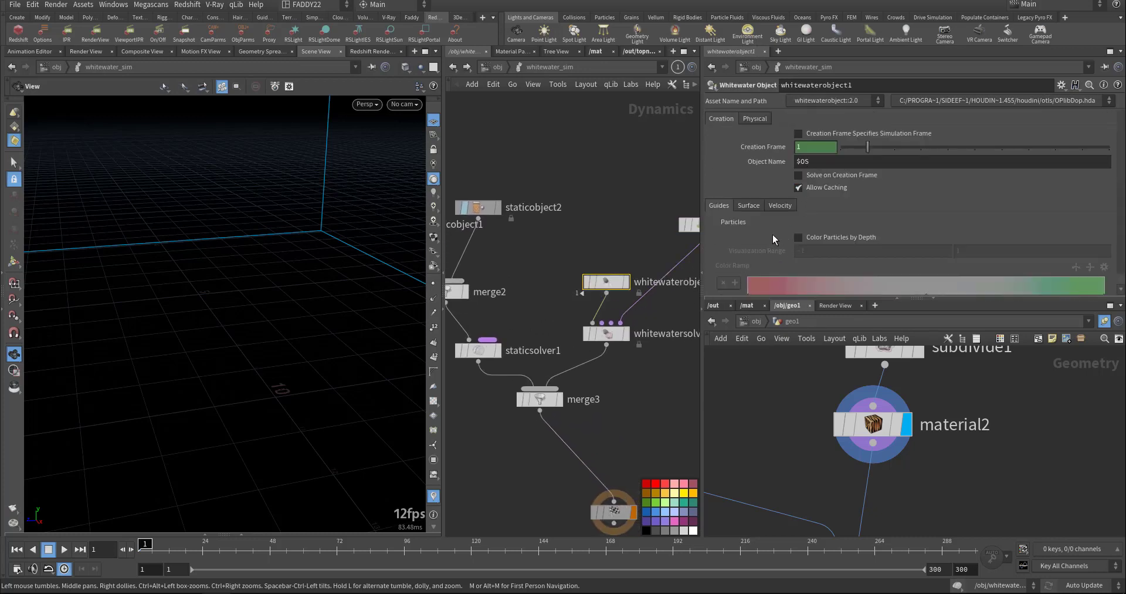
Review whitewatersolver1's volume and emission sources and its foam clumping, erosion and repellant settings
{"action": "left_click", "coordinate": [606, 333]}
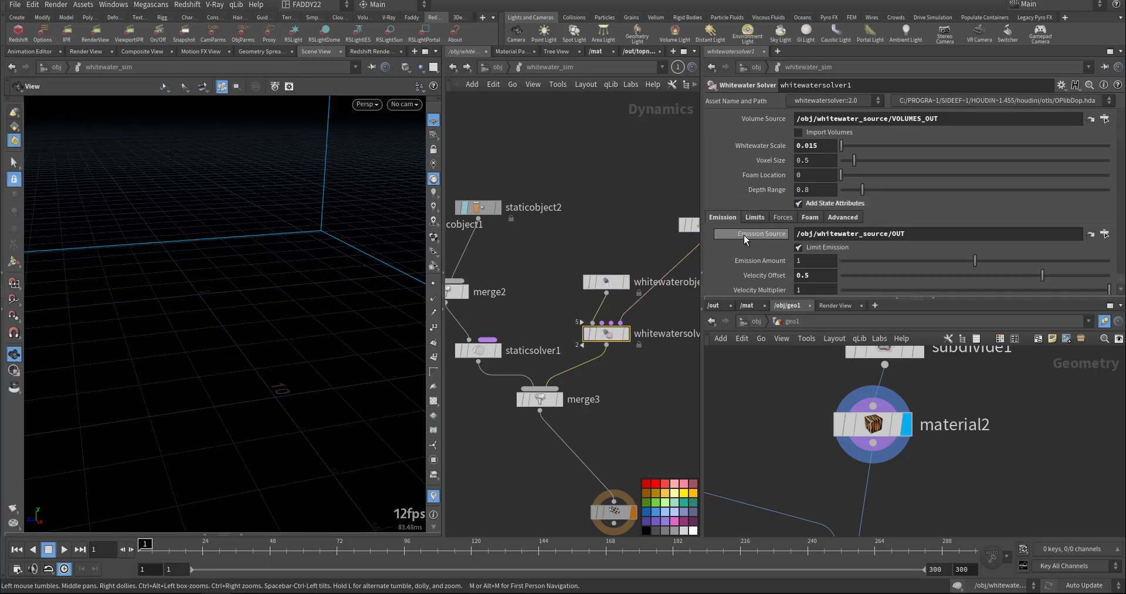
{"action": "mouse_move", "coordinate": [640, 317]}
{"action": "left_click", "coordinate": [814, 217]}
{"action": "scroll", "coordinate": [747, 261], "scroll_direction": "down", "scroll_amount": 4}
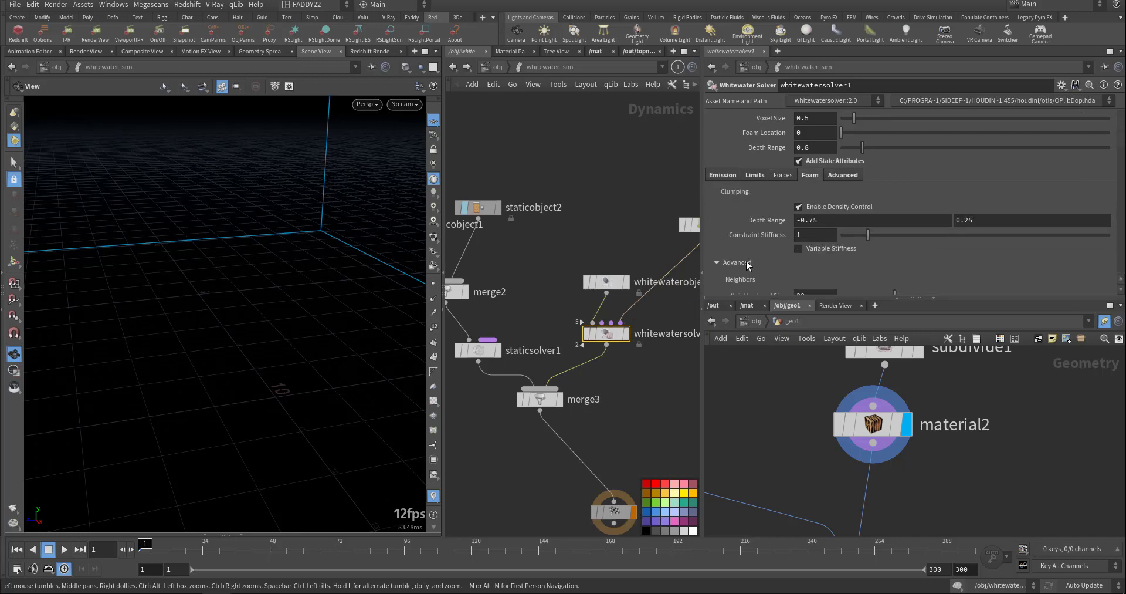
{"action": "scroll", "coordinate": [759, 253], "scroll_direction": "down", "scroll_amount": 8}
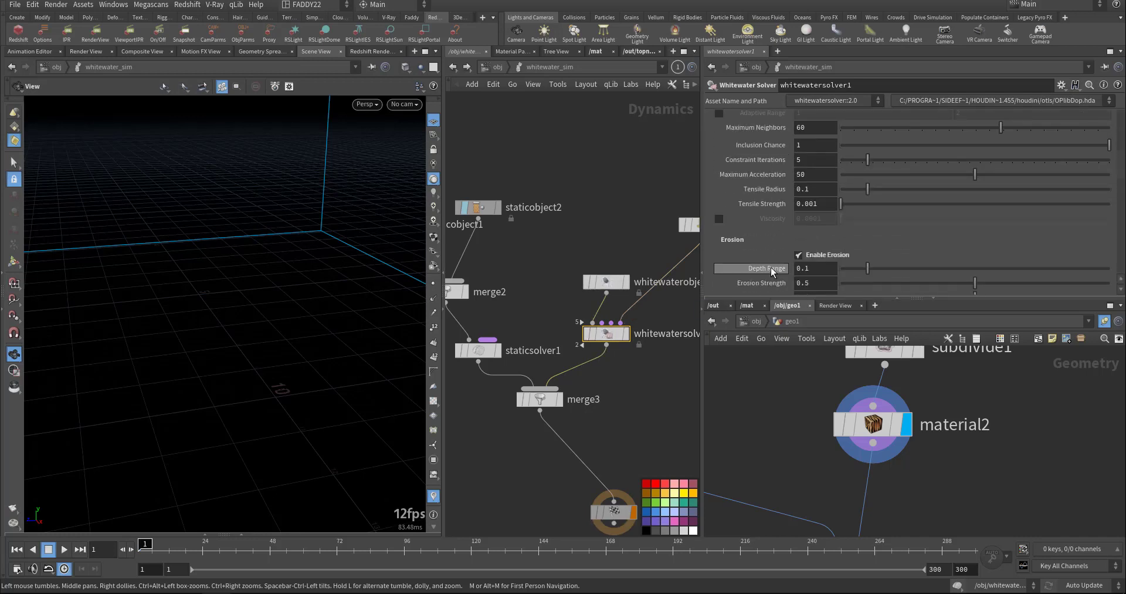
{"action": "scroll", "coordinate": [766, 270], "scroll_direction": "down", "scroll_amount": 4}
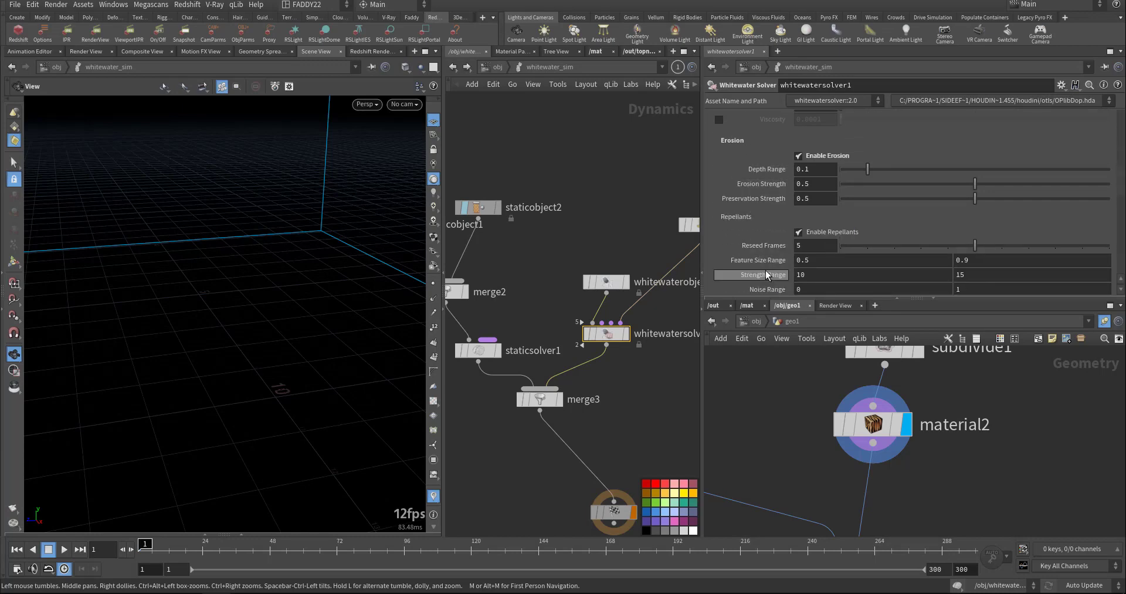
{"action": "middle_click_drag", "start_coordinate": [662, 386], "coordinate": [615, 289]}
Open whitewater_import from the object level and select null1 below attribwrangle1
{"action": "key", "text": "u"}
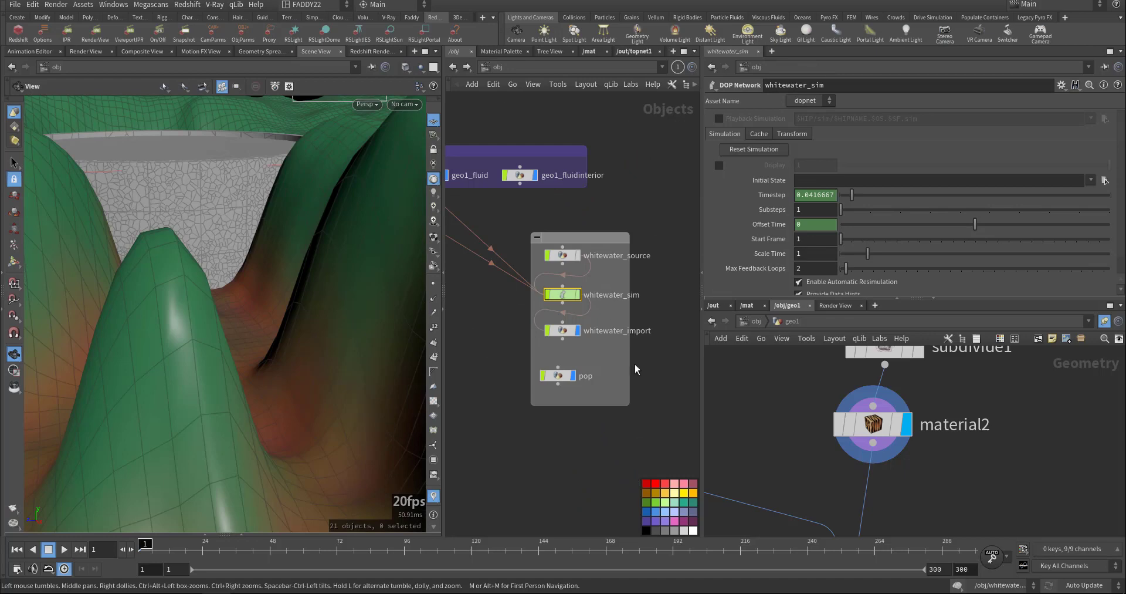
{"action": "double_click", "coordinate": [562, 331]}
{"action": "middle_click_drag", "start_coordinate": [578, 367], "coordinate": [624, 350]}
{"action": "left_click", "coordinate": [543, 340]}
{"action": "left_click", "coordinate": [532, 340]}
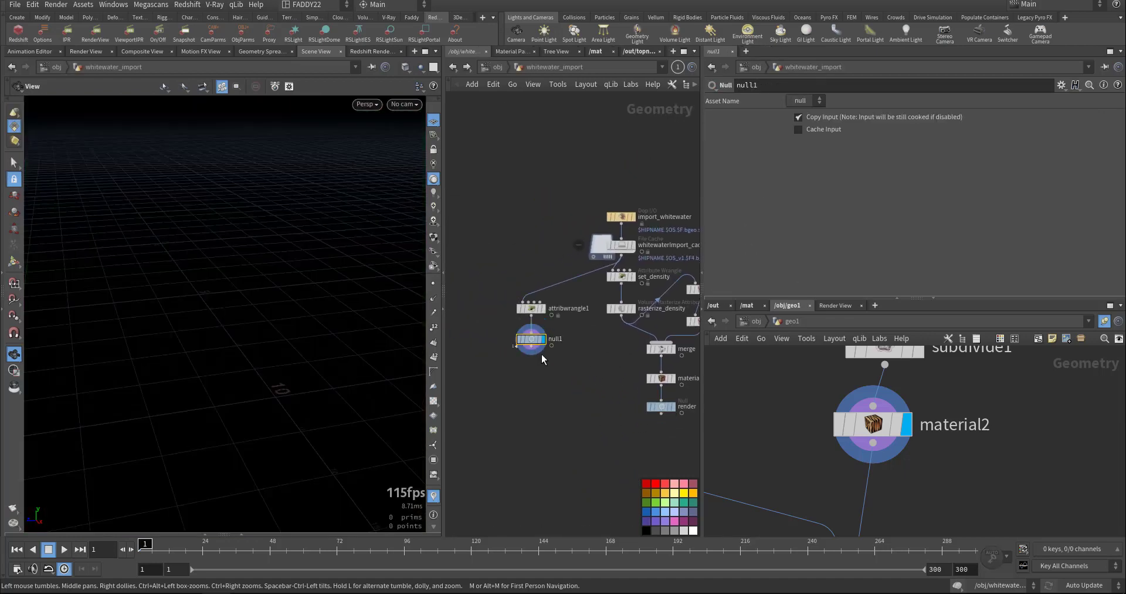
Play the imported whitewater to frame 12 and inspect the coloured particles up close
{"action": "left_click_drag", "start_coordinate": [307, 394], "coordinate": [241, 443]}
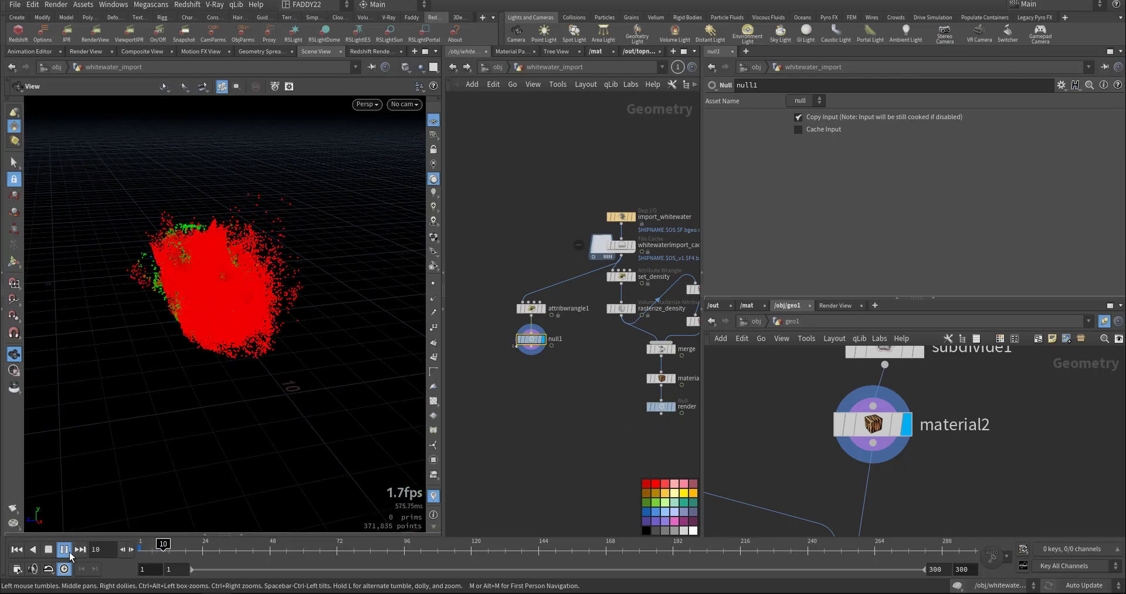
{"action": "left_click", "coordinate": [64, 549]}
{"action": "key", "text": "Right"}
{"action": "left_click_drag", "start_coordinate": [190, 339], "coordinate": [225, 339]}
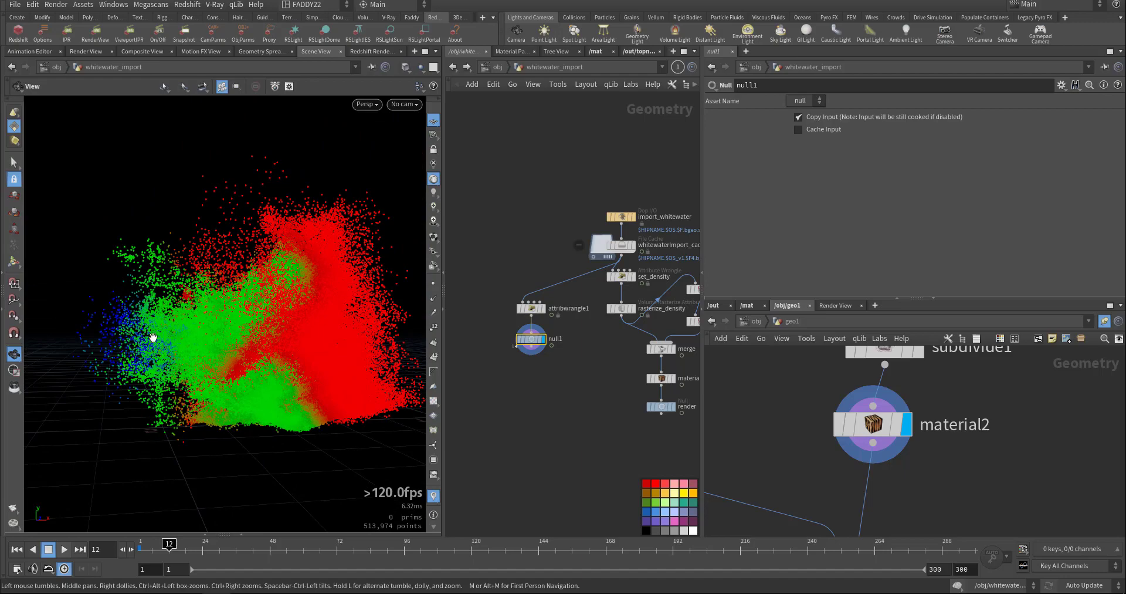
{"action": "right_click_drag", "start_coordinate": [94, 327], "coordinate": [230, 332]}
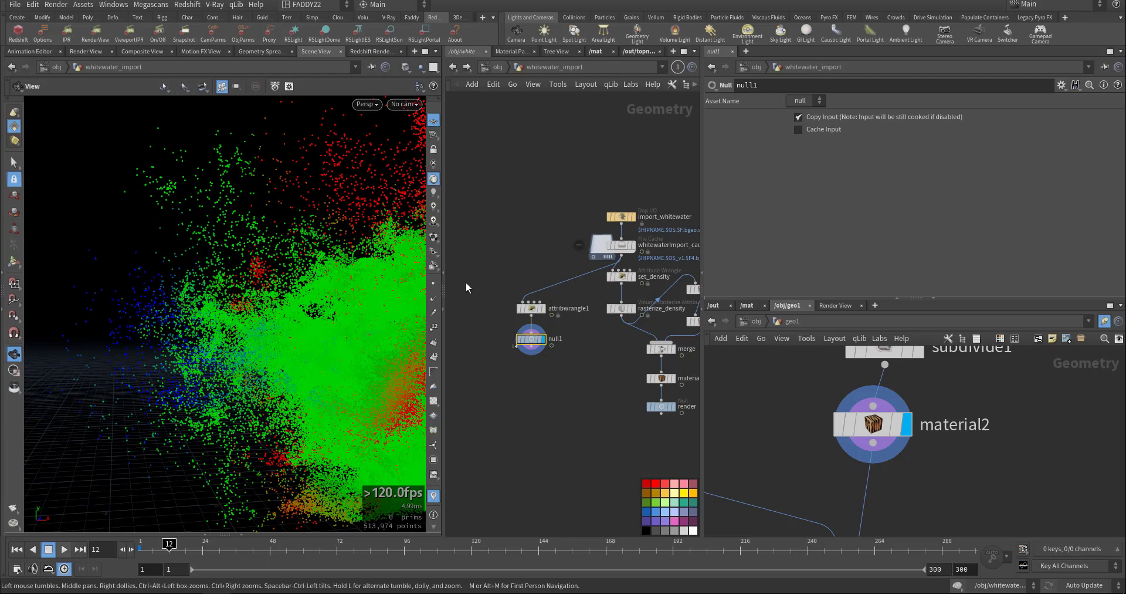
Review attribwrangle1's VEX lines mapping spray, foam and bubble to red, green and blue against the coloured particles
{"action": "left_click", "coordinate": [531, 308]}
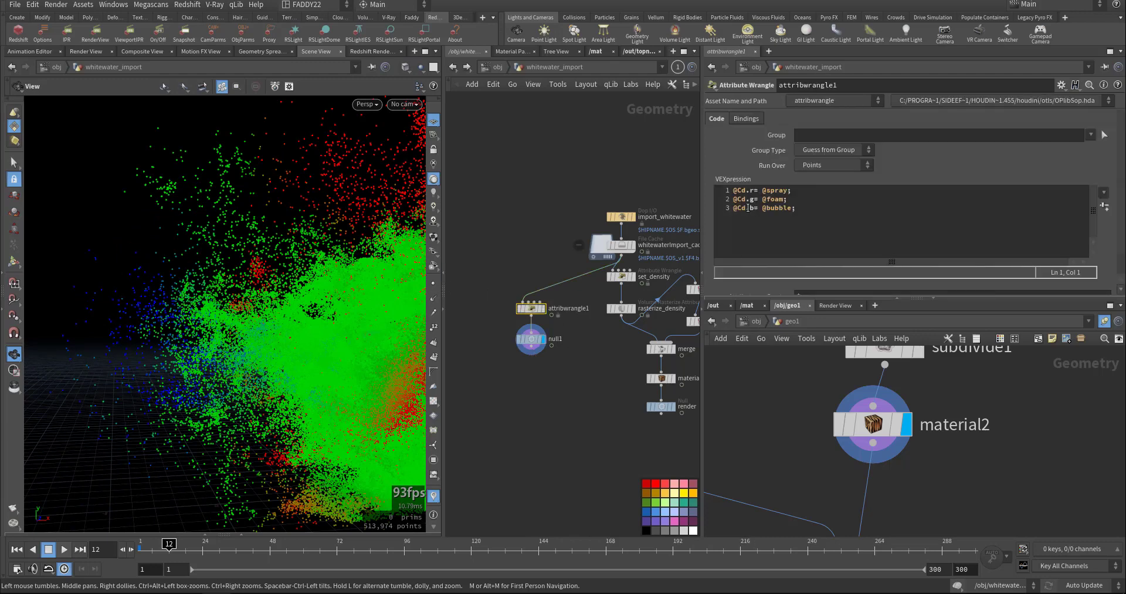
{"action": "left_click_drag", "start_coordinate": [750, 208], "coordinate": [801, 210]}
{"action": "left_click_drag", "start_coordinate": [370, 339], "coordinate": [278, 219]}
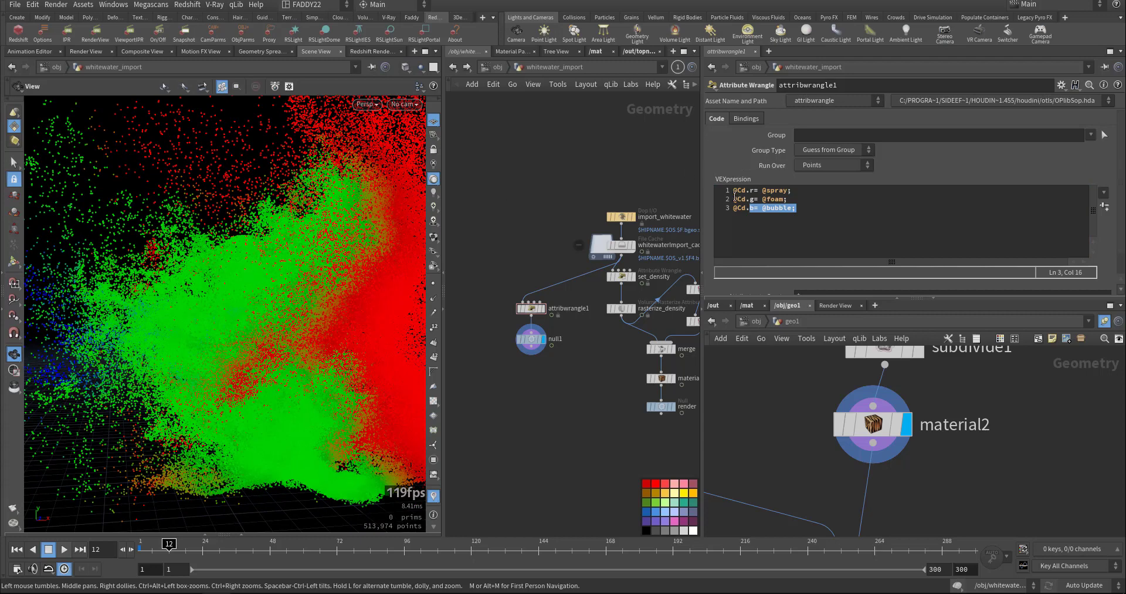
{"action": "left_click", "coordinate": [818, 191]}
{"action": "left_click_drag", "start_coordinate": [792, 199], "coordinate": [734, 199]}
{"action": "middle_click_drag", "start_coordinate": [282, 284], "coordinate": [186, 292]}
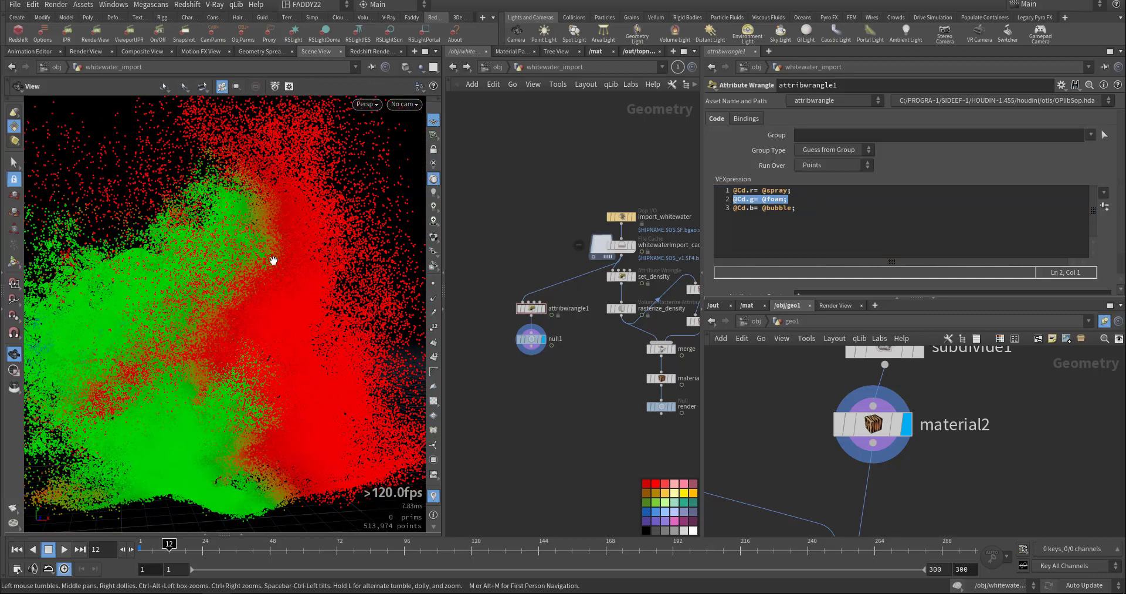
{"action": "left_click_drag", "start_coordinate": [272, 420], "coordinate": [258, 361]}
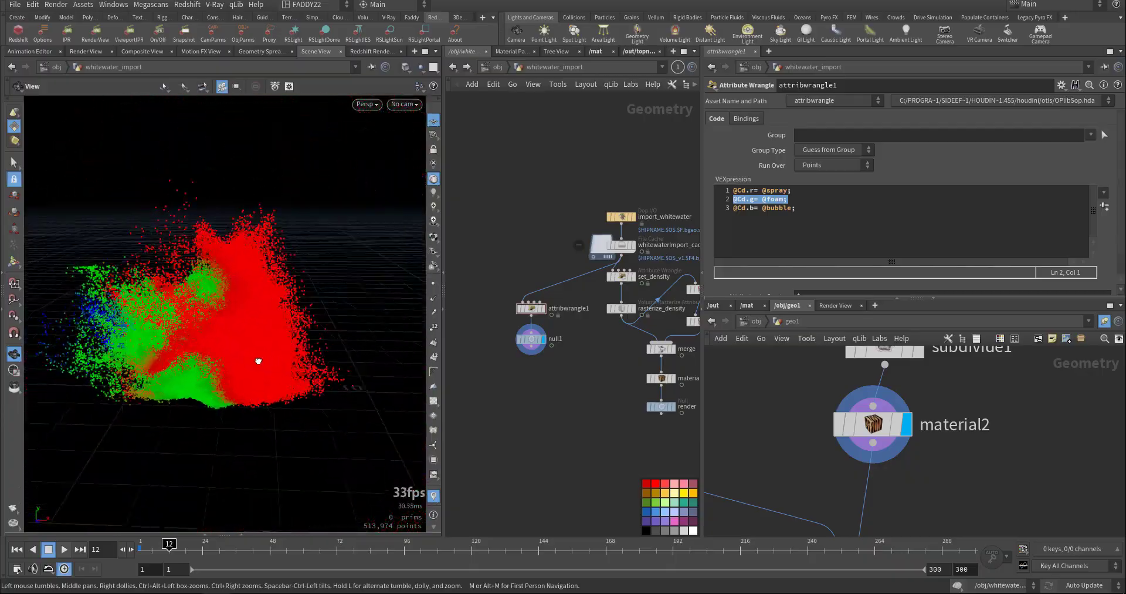
Return to frame 1, reopen whitewater_sim and review the Emission settings of whitewatersolver1
{"action": "left_click", "coordinate": [17, 549]}
{"action": "key", "text": "u"}
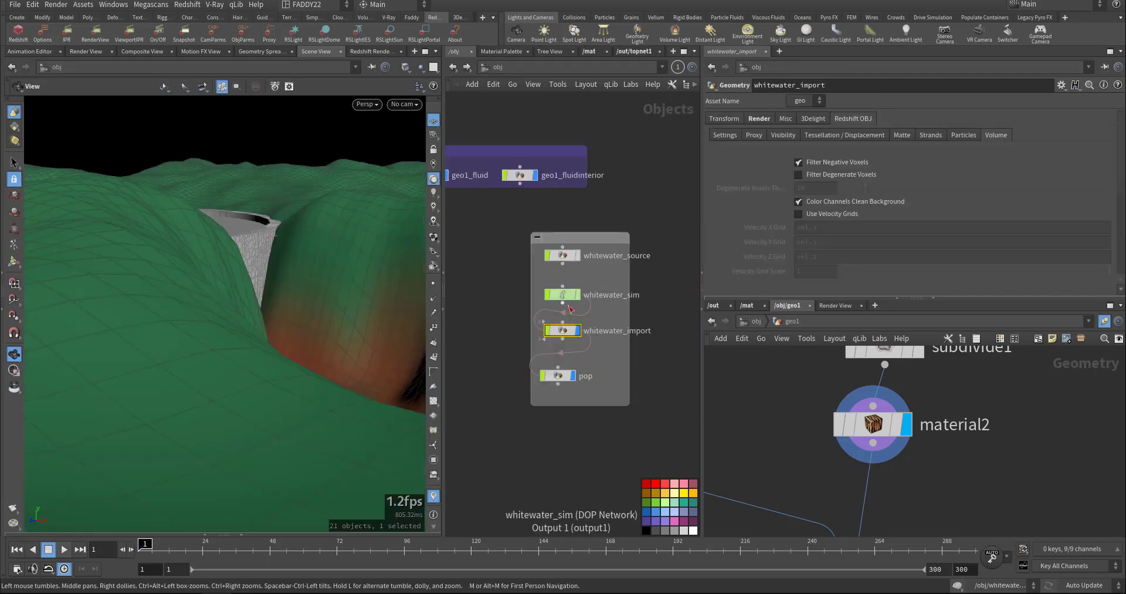
{"action": "double_click", "coordinate": [564, 296]}
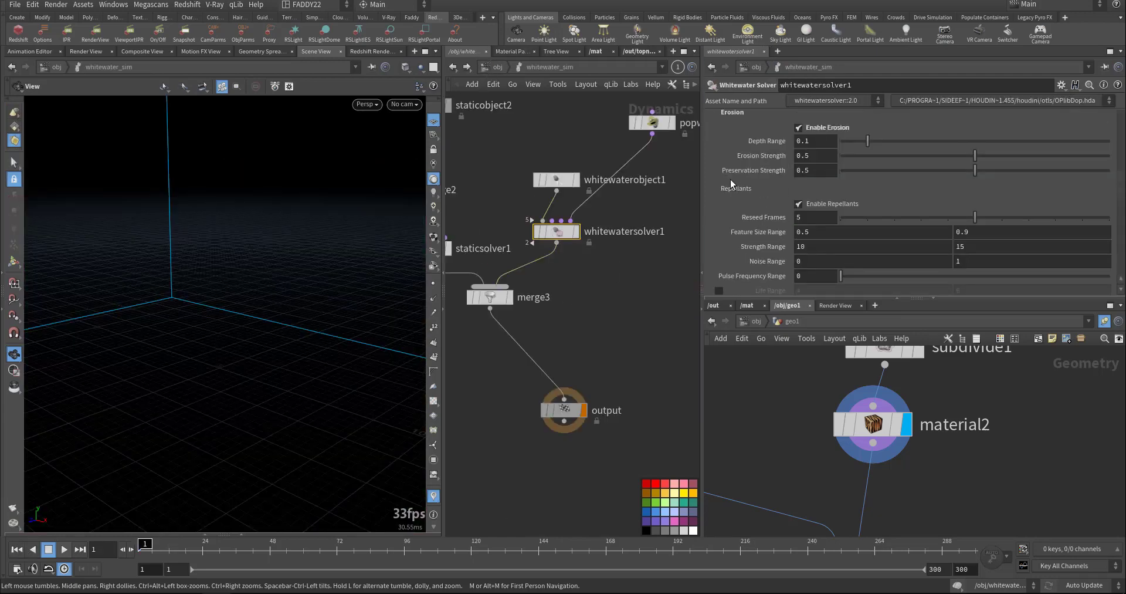
{"action": "scroll", "coordinate": [729, 199], "scroll_direction": "up", "scroll_amount": 10}
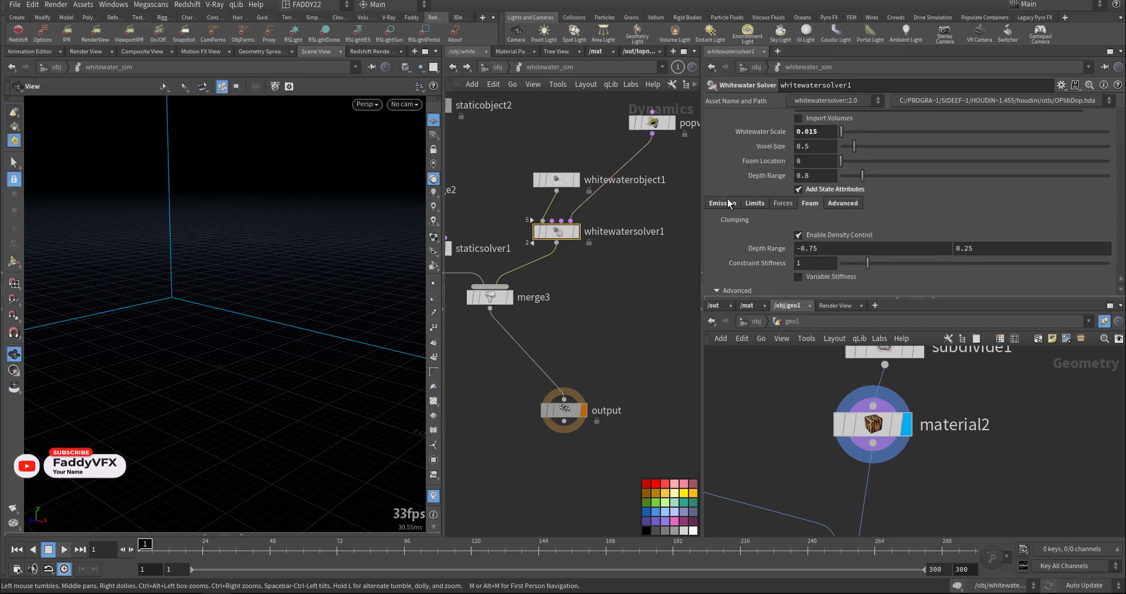
{"action": "left_click", "coordinate": [730, 203]}
{"action": "scroll", "coordinate": [721, 251], "scroll_direction": "down", "scroll_amount": 2}
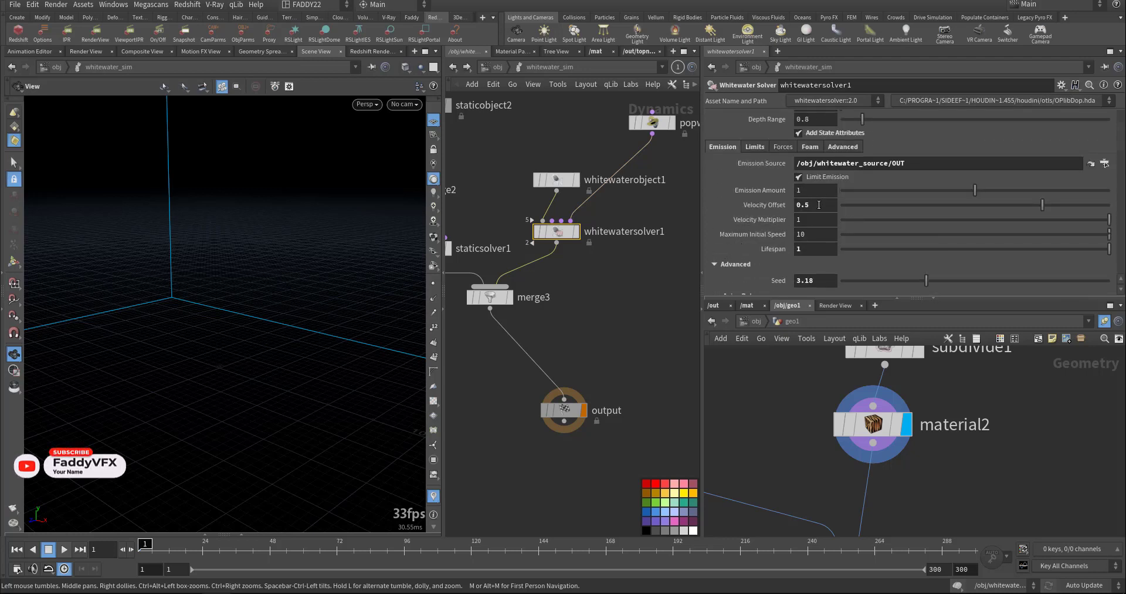
Review whitewatersolver1's advanced Aging Rates for bubbles, foam and spray
{"action": "scroll", "coordinate": [815, 208], "scroll_direction": "down", "scroll_amount": 4}
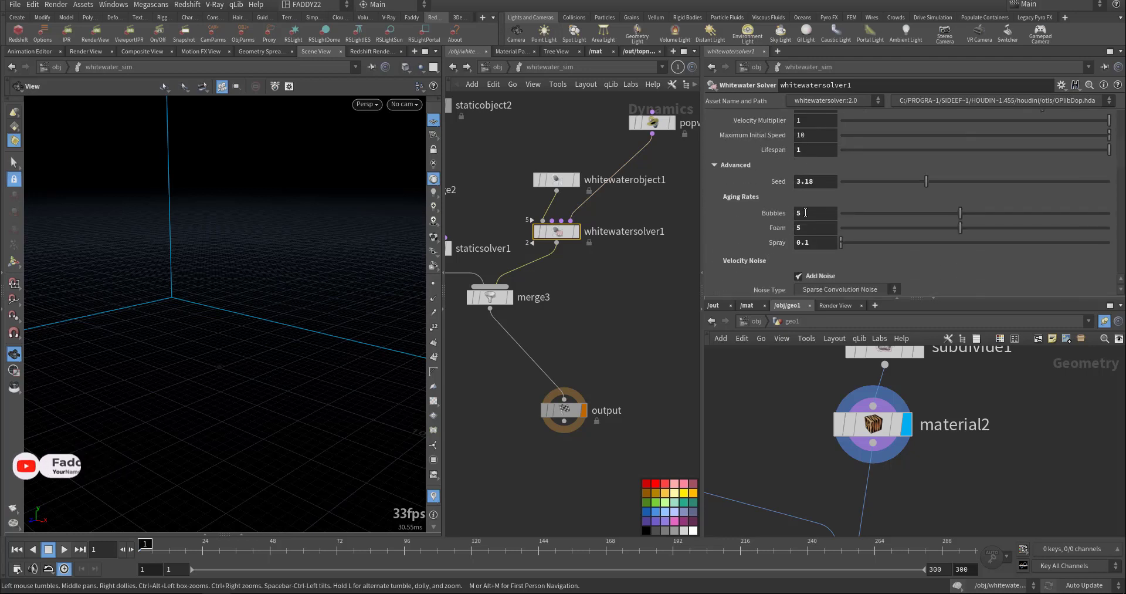
{"action": "left_click", "coordinate": [805, 212]}
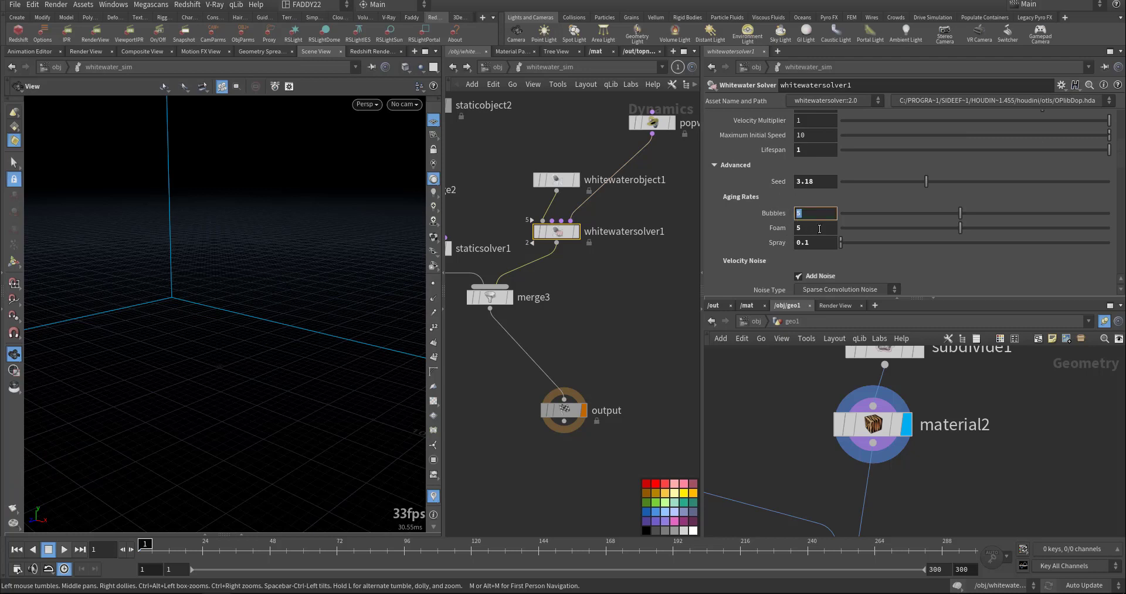
{"action": "key", "text": "Tab"}
{"action": "key", "text": "Tab"}
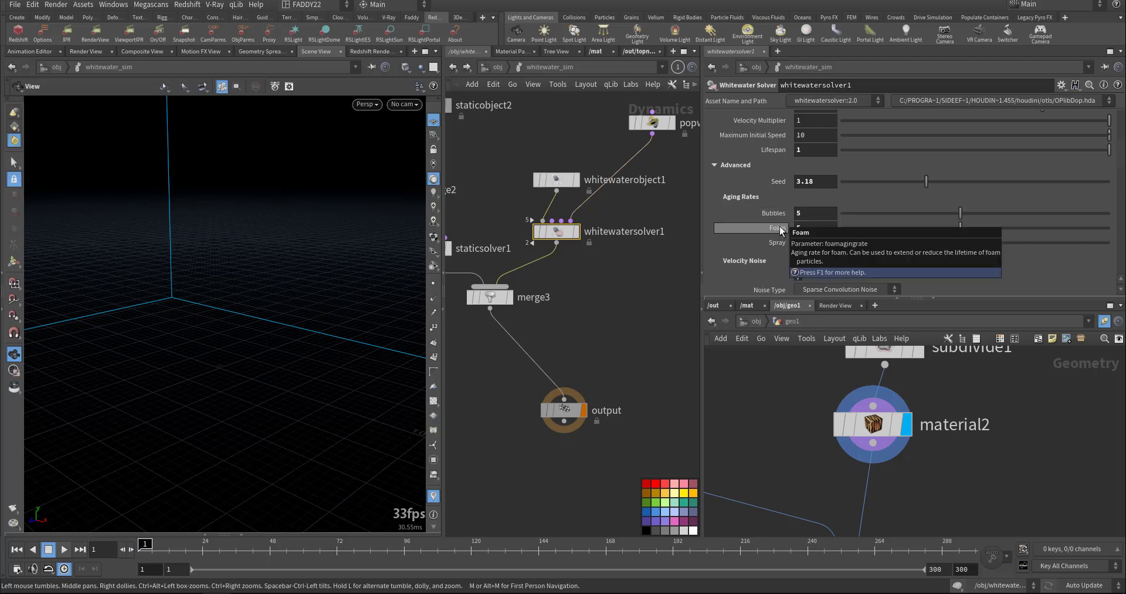
Check whitewatersolver1's Velocity Offset and go back to the object level with the whitewater nodes in view
{"action": "scroll", "coordinate": [741, 227], "scroll_direction": "up", "scroll_amount": 5}
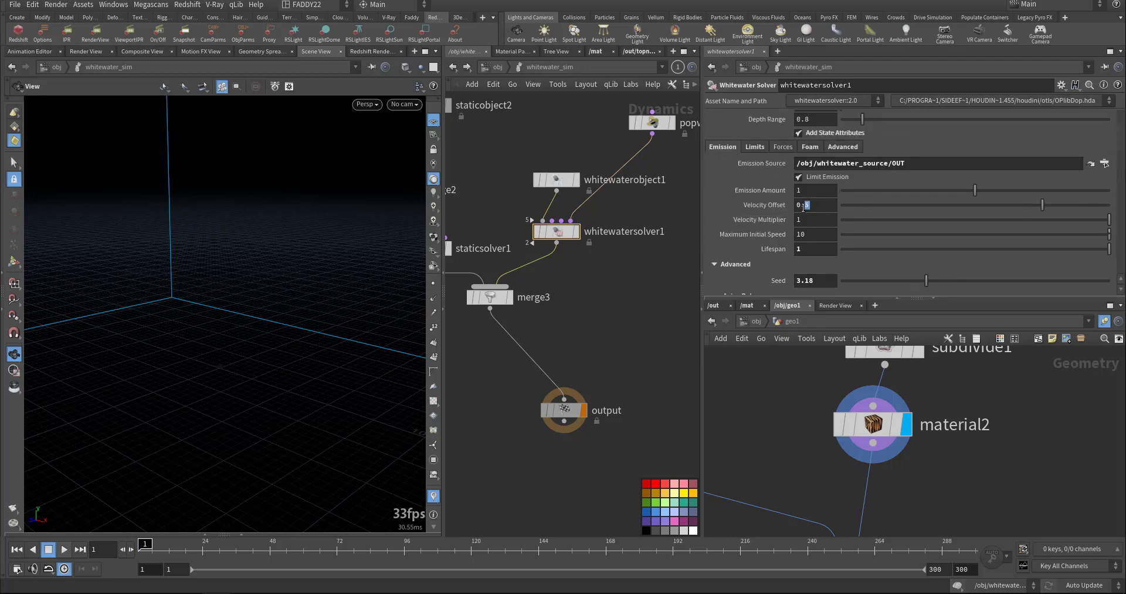
{"action": "left_click_drag", "start_coordinate": [804, 206], "coordinate": [794, 207]}
{"action": "left_click", "coordinate": [621, 326]}
{"action": "left_click", "coordinate": [455, 68]}
{"action": "middle_click_drag", "start_coordinate": [646, 217], "coordinate": [661, 152]}
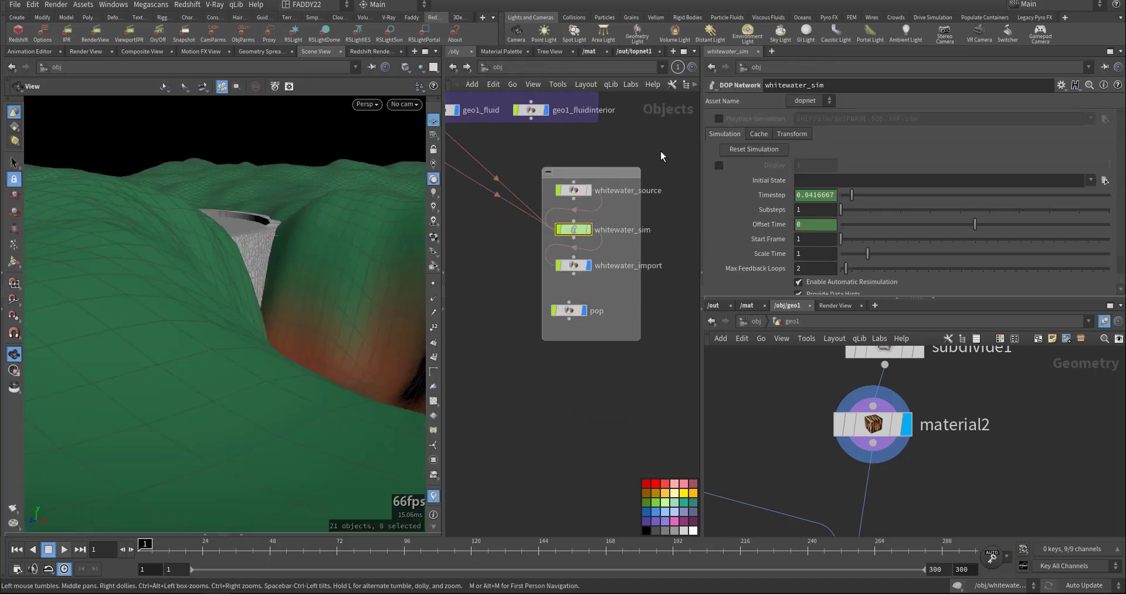
Open whitewater_import, display its render null and inspect the rasterized whitewater volume at frame 60
{"action": "double_click", "coordinate": [568, 265]}
{"action": "middle_click_drag", "start_coordinate": [599, 391], "coordinate": [543, 324]}
{"action": "left_click", "coordinate": [616, 341]}
{"action": "left_click", "coordinate": [543, 366]}
{"action": "middle_click_drag", "start_coordinate": [545, 384], "coordinate": [544, 345]}
{"action": "left_click", "coordinate": [303, 551]}
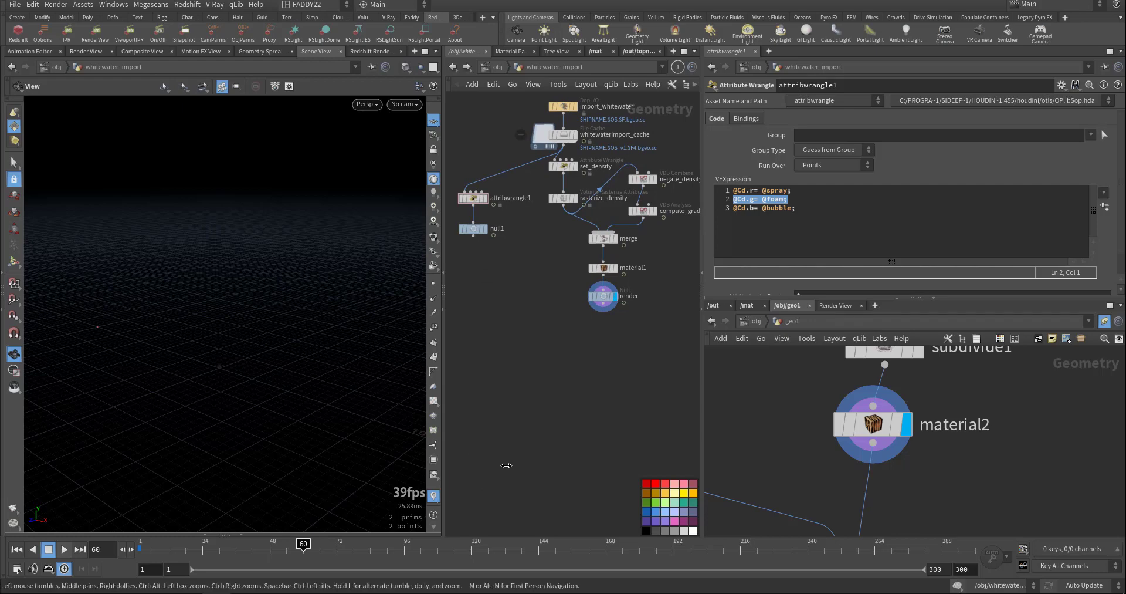
{"action": "middle_click_drag", "start_coordinate": [595, 405], "coordinate": [426, 464]}
{"action": "scroll", "coordinate": [594, 393], "scroll_direction": "up", "scroll_amount": 2}
{"action": "scroll", "coordinate": [594, 394], "scroll_direction": "up", "scroll_amount": 2}
{"action": "middle_click_drag", "start_coordinate": [566, 443], "coordinate": [625, 450]}
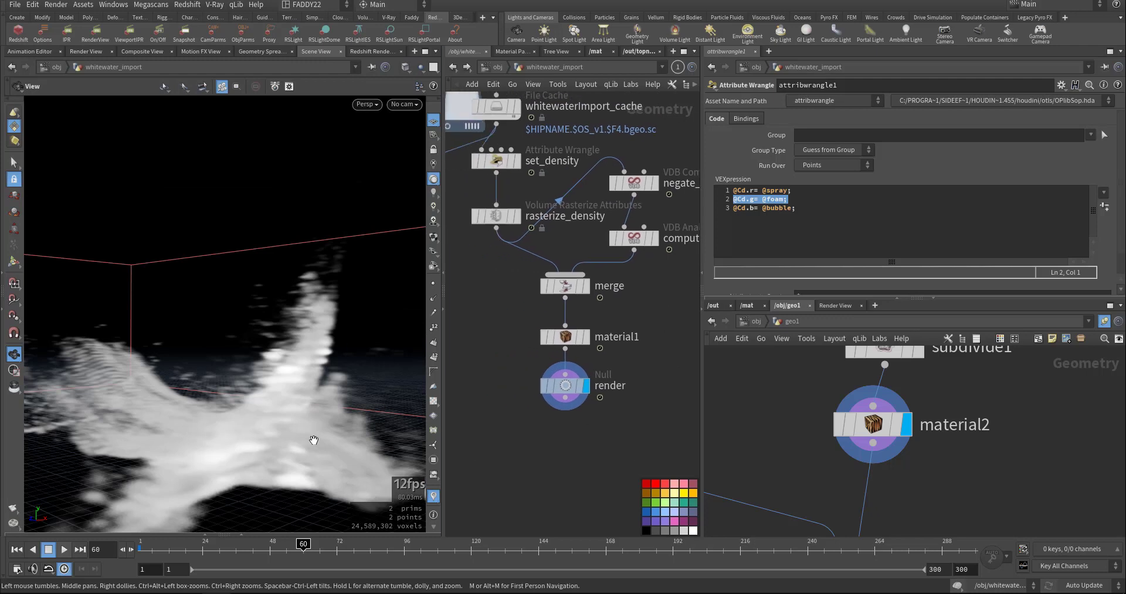
Return to frame 1 and go back from whitewater_import to the object level
{"action": "left_click", "coordinate": [17, 549]}
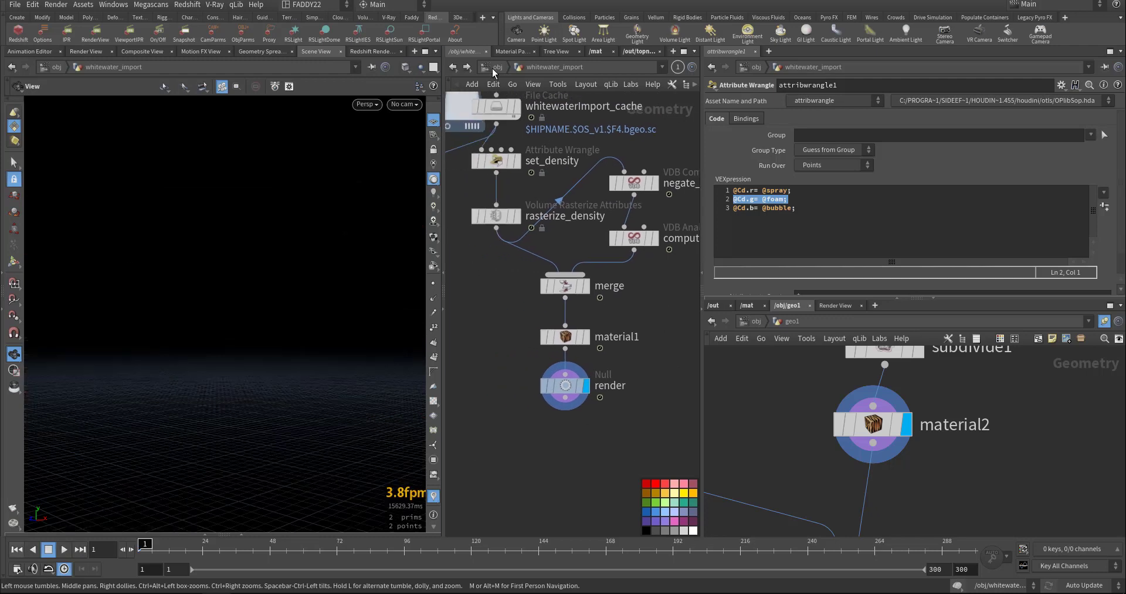
{"action": "middle_click_drag", "start_coordinate": [490, 322], "coordinate": [624, 328]}
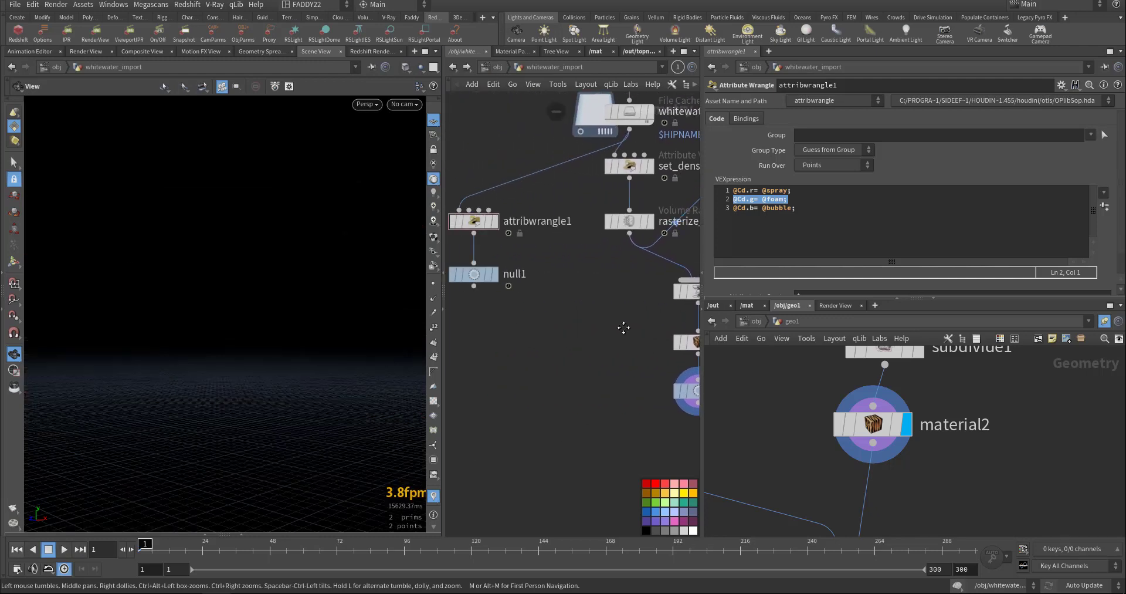
{"action": "left_click", "coordinate": [498, 68]}
{"action": "double_click", "coordinate": [587, 270]}
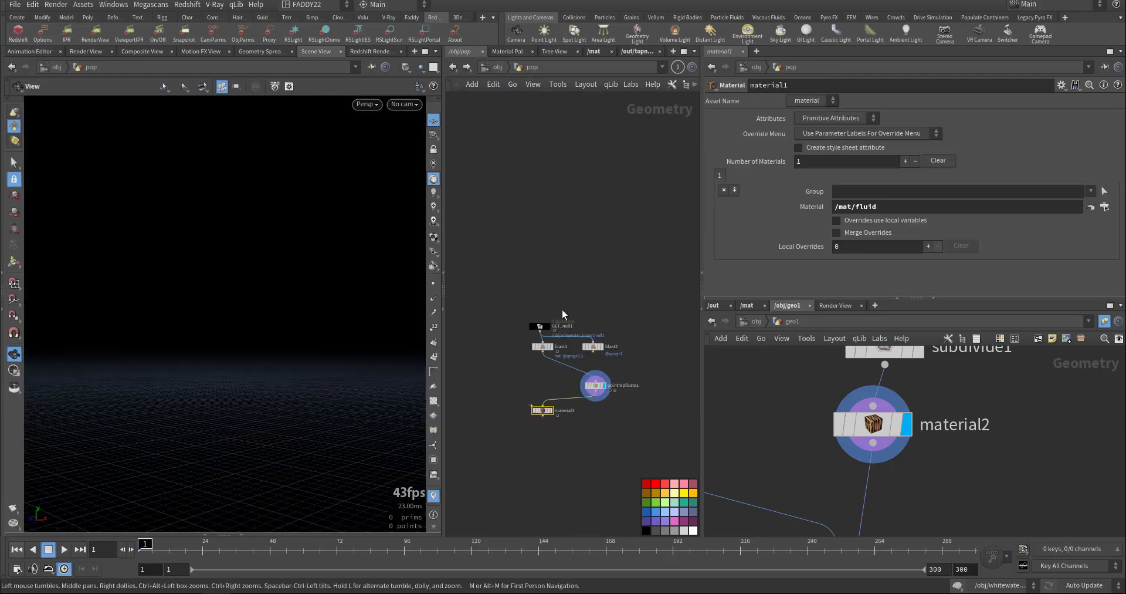
{"action": "scroll", "coordinate": [562, 308], "scroll_direction": "up", "scroll_amount": 4}
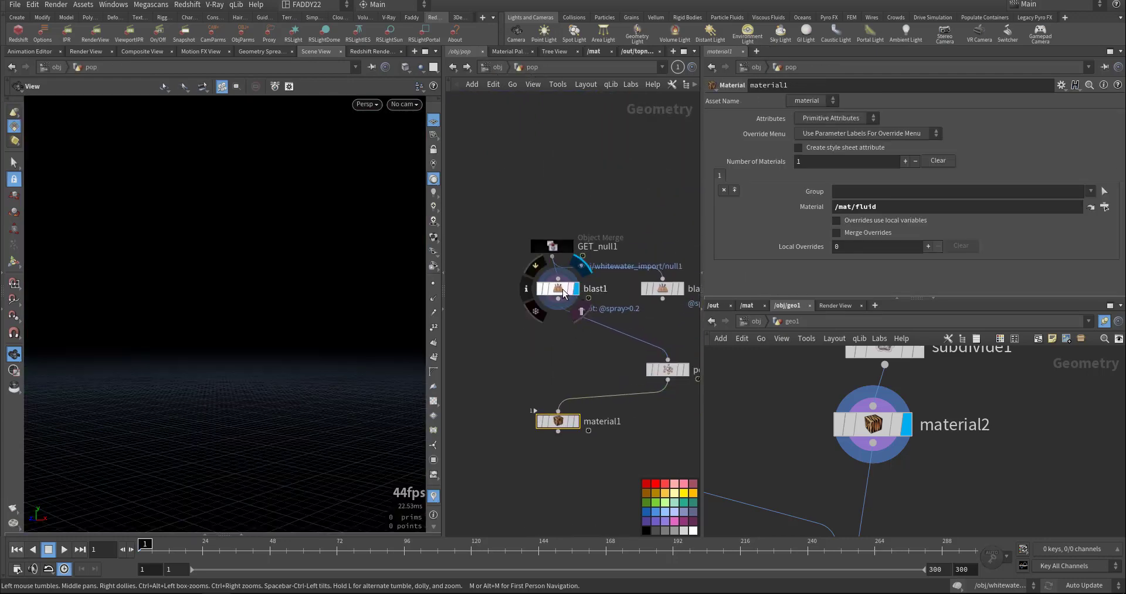
{"action": "left_click", "coordinate": [564, 294]}
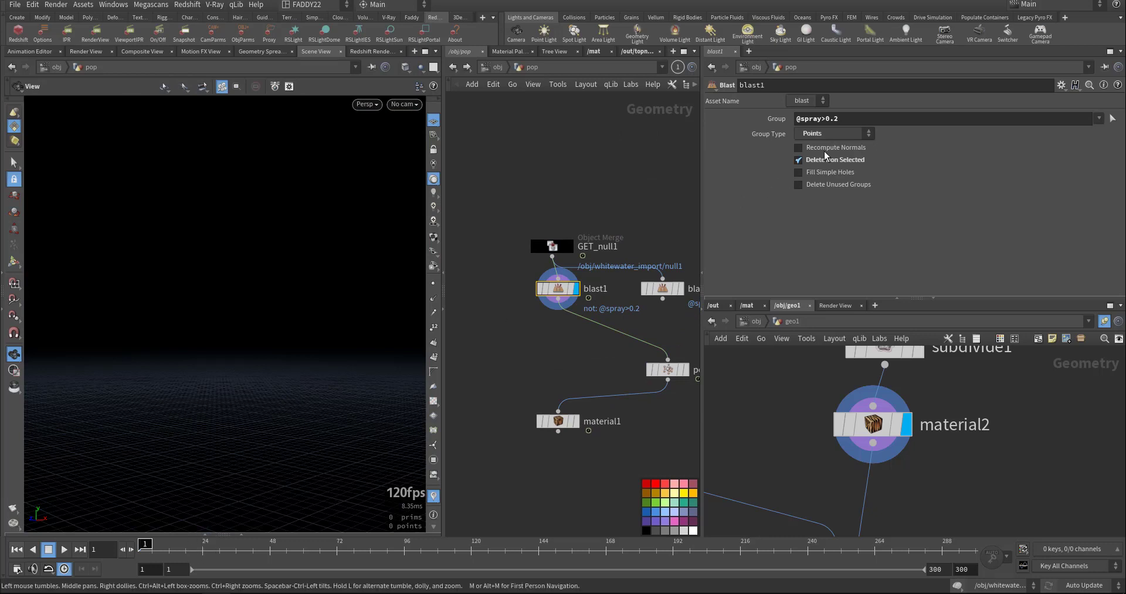
{"action": "left_click", "coordinate": [851, 118]}
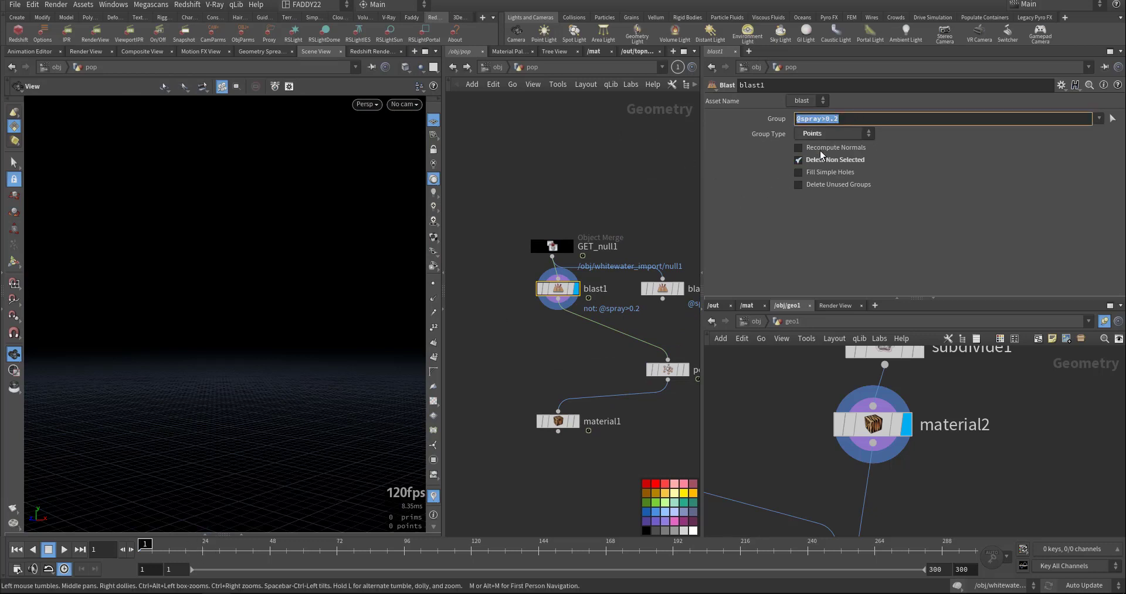
{"action": "left_click", "coordinate": [239, 546]}
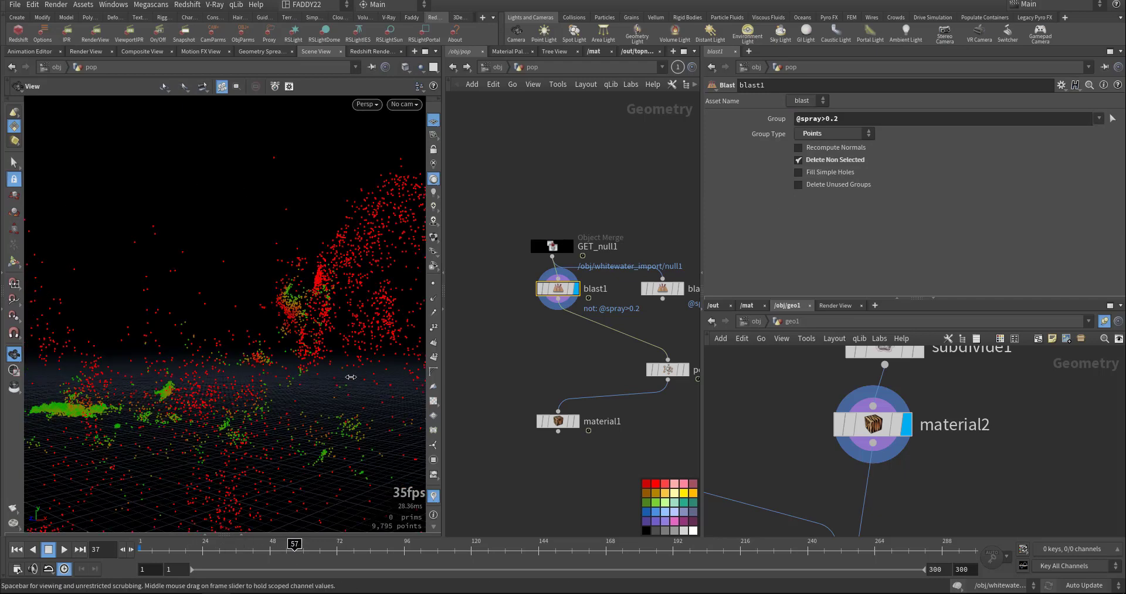
{"action": "left_click_drag", "start_coordinate": [376, 365], "coordinate": [226, 386]}
{"action": "middle_click_drag", "start_coordinate": [226, 385], "coordinate": [210, 382]}
Review pointreplicate1's Noise and Shape settings, including amplitude, size and velocity stretch
{"action": "middle_click_drag", "start_coordinate": [680, 336], "coordinate": [616, 322]}
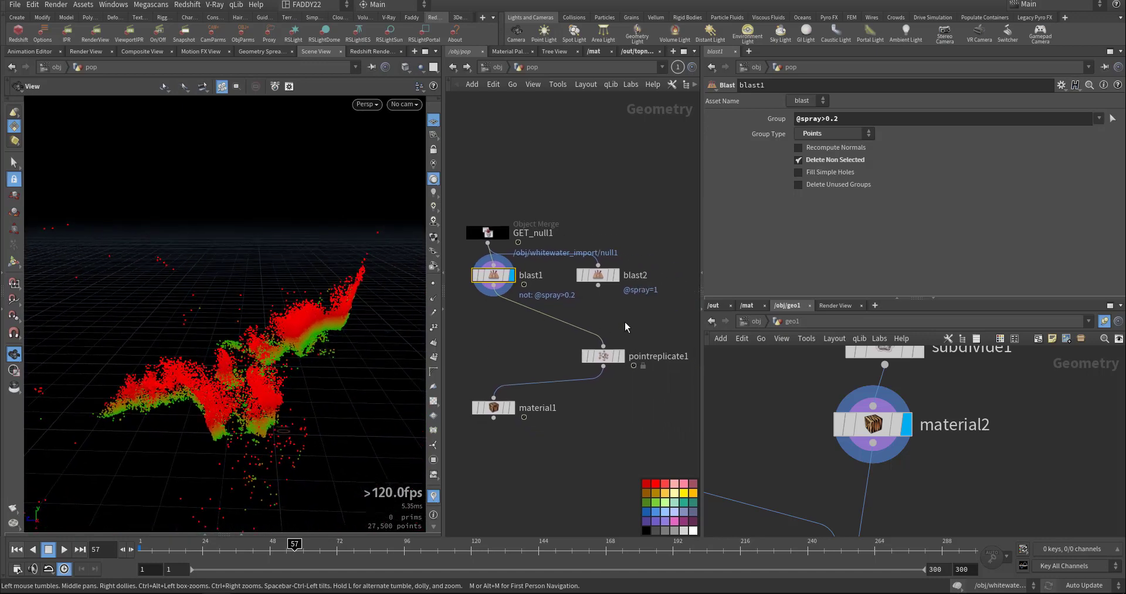
{"action": "left_click", "coordinate": [604, 356]}
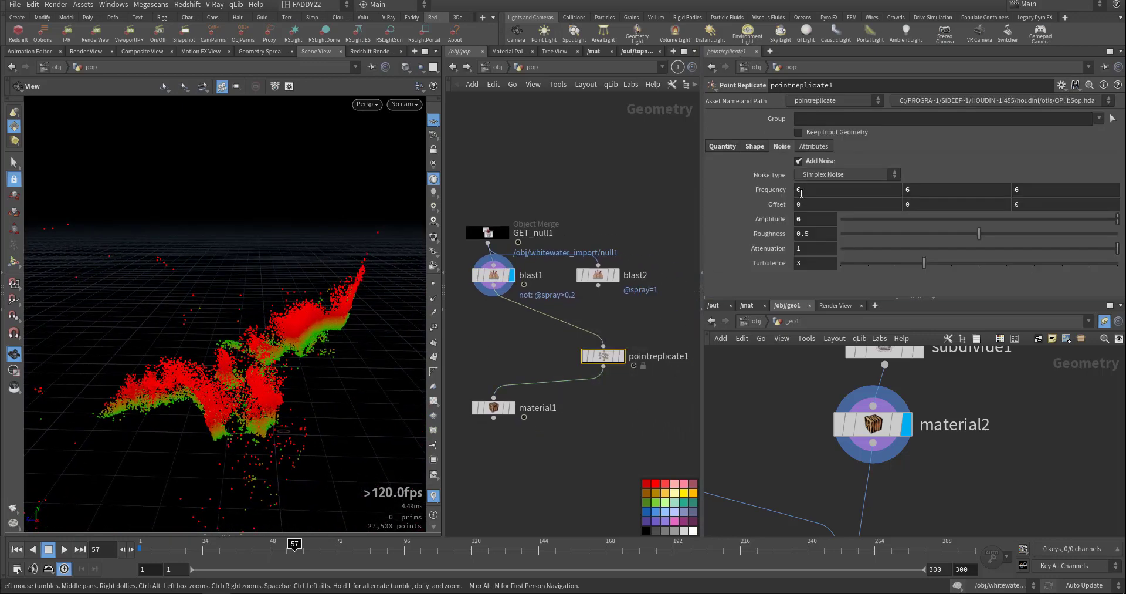
{"action": "left_click", "coordinate": [804, 218]}
{"action": "left_click", "coordinate": [758, 147]}
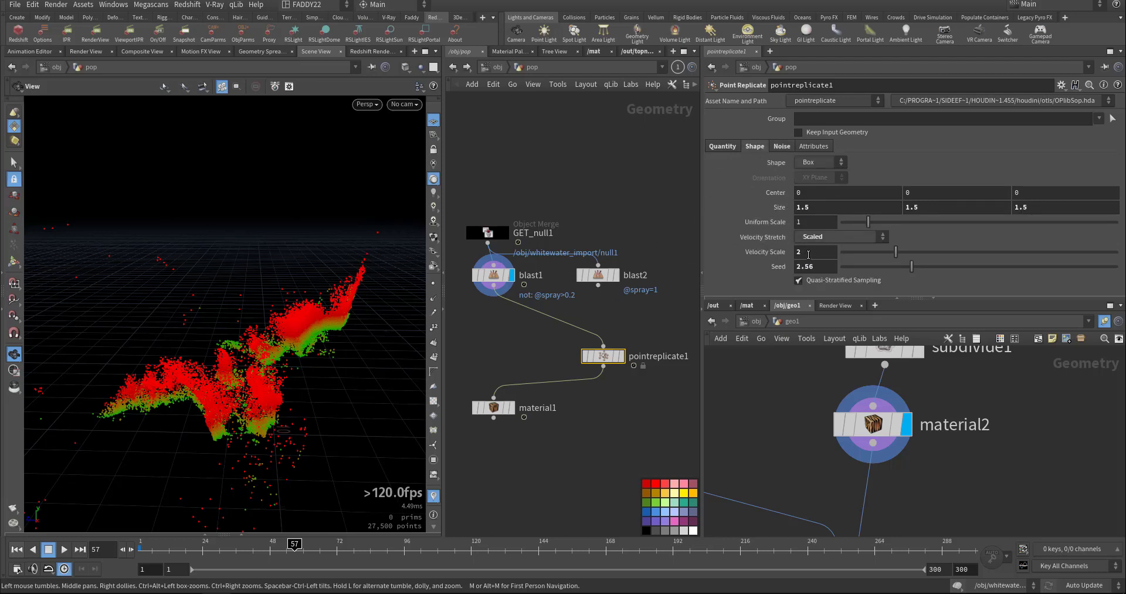
{"action": "left_click_drag", "start_coordinate": [324, 390], "coordinate": [372, 311]}
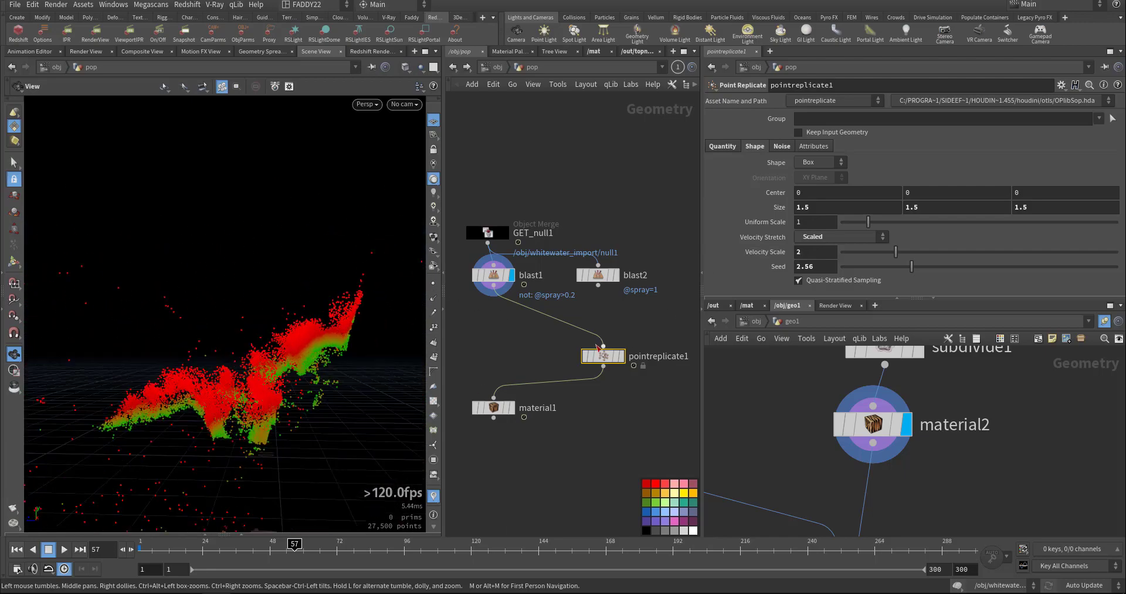
Display pointreplicate1's replicated points in the viewport and return to the object level
{"action": "left_click", "coordinate": [621, 355]}
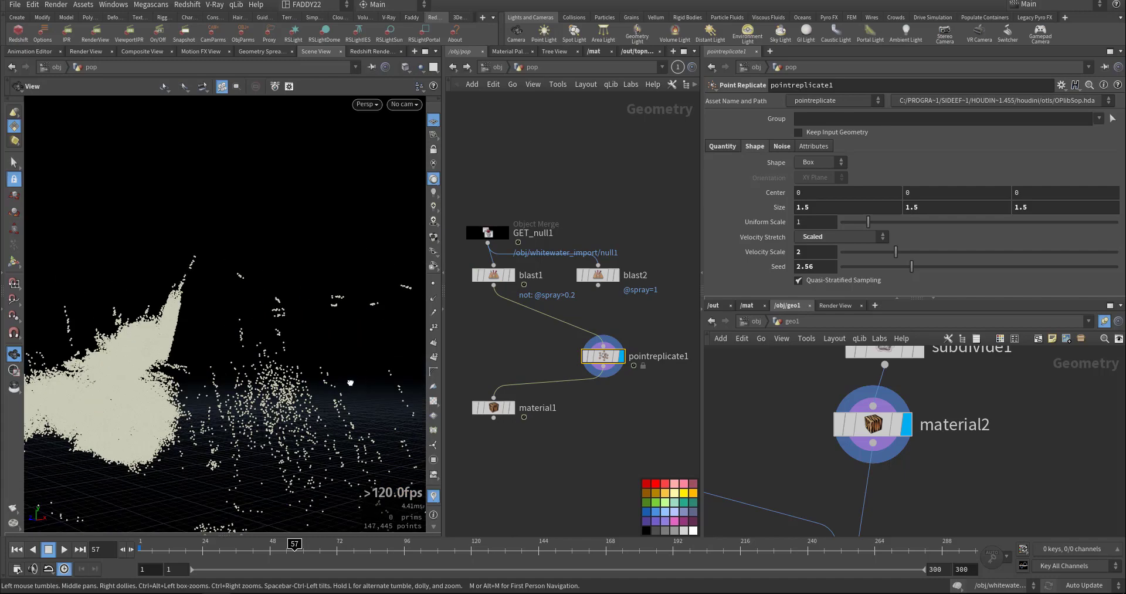
{"action": "mouse_move", "coordinate": [351, 382]}
{"action": "left_mouse_down"}
{"action": "mouse_move", "coordinate": [387, 382]}
{"action": "mouse_move", "coordinate": [350, 383]}
{"action": "left_mouse_up"}
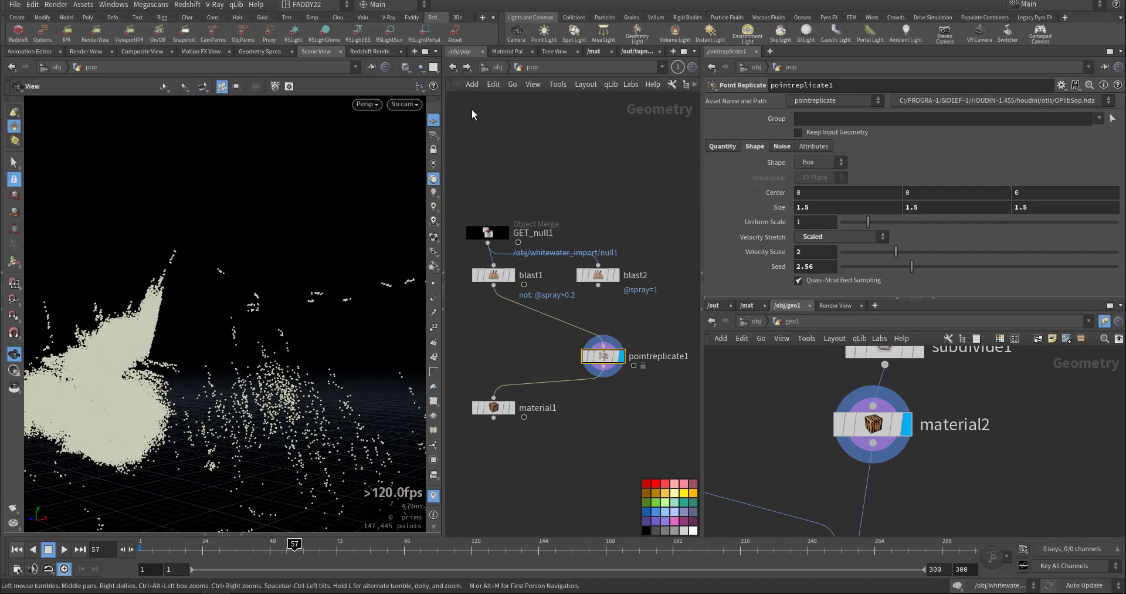
{"action": "left_click", "coordinate": [495, 68]}
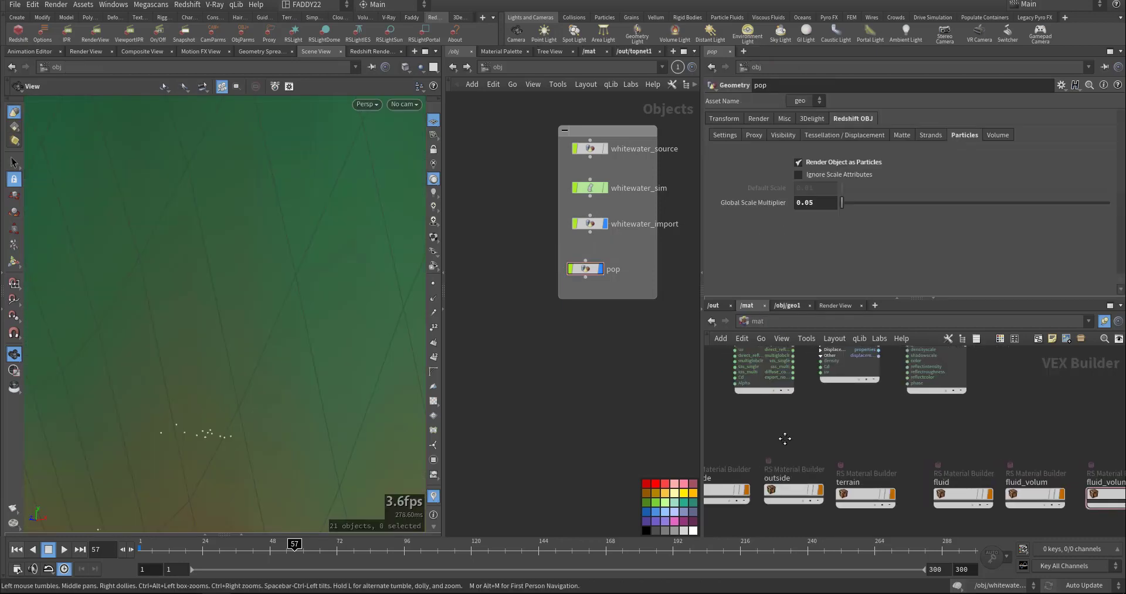
Open the inside Redshift material and review Material1's reflection and refraction settings
{"action": "scroll", "coordinate": [867, 467], "scroll_direction": "down", "scroll_amount": 2}
{"action": "middle_click_drag", "start_coordinate": [844, 456], "coordinate": [889, 400]}
{"action": "double_click", "coordinate": [901, 444]}
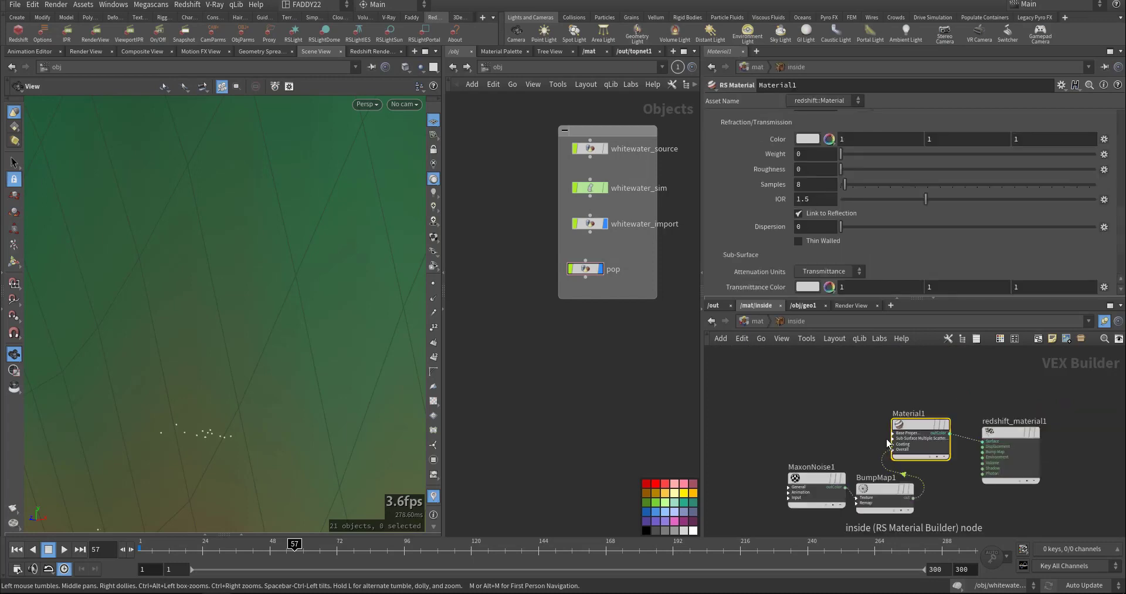
{"action": "left_click_drag", "start_coordinate": [803, 495], "coordinate": [821, 496]}
{"action": "middle_click_drag", "start_coordinate": [837, 413], "coordinate": [796, 410]}
{"action": "left_click_drag", "start_coordinate": [810, 391], "coordinate": [884, 441]}
{"action": "scroll", "coordinate": [768, 226], "scroll_direction": "up", "scroll_amount": 6}
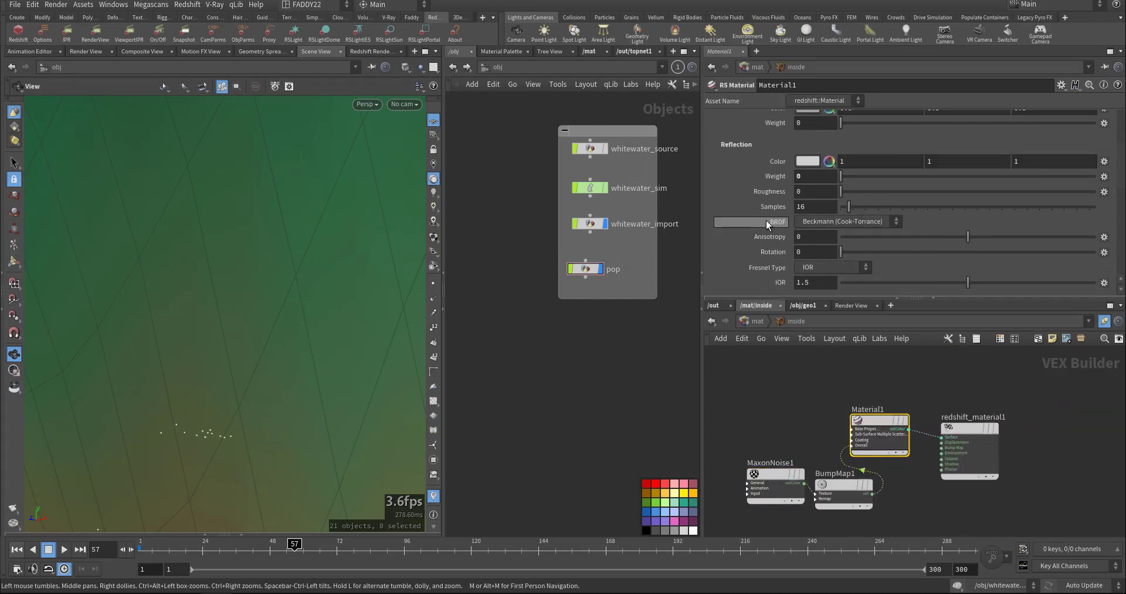
Check BumpMap1's height scale and remap range in the inside material, and go back to the material network
{"action": "middle_click_drag", "start_coordinate": [784, 417], "coordinate": [784, 368]}
{"action": "left_click_drag", "start_coordinate": [784, 369], "coordinate": [739, 454]}
{"action": "scroll", "coordinate": [857, 469], "scroll_direction": "up", "scroll_amount": 4}
{"action": "left_click", "coordinate": [854, 425]}
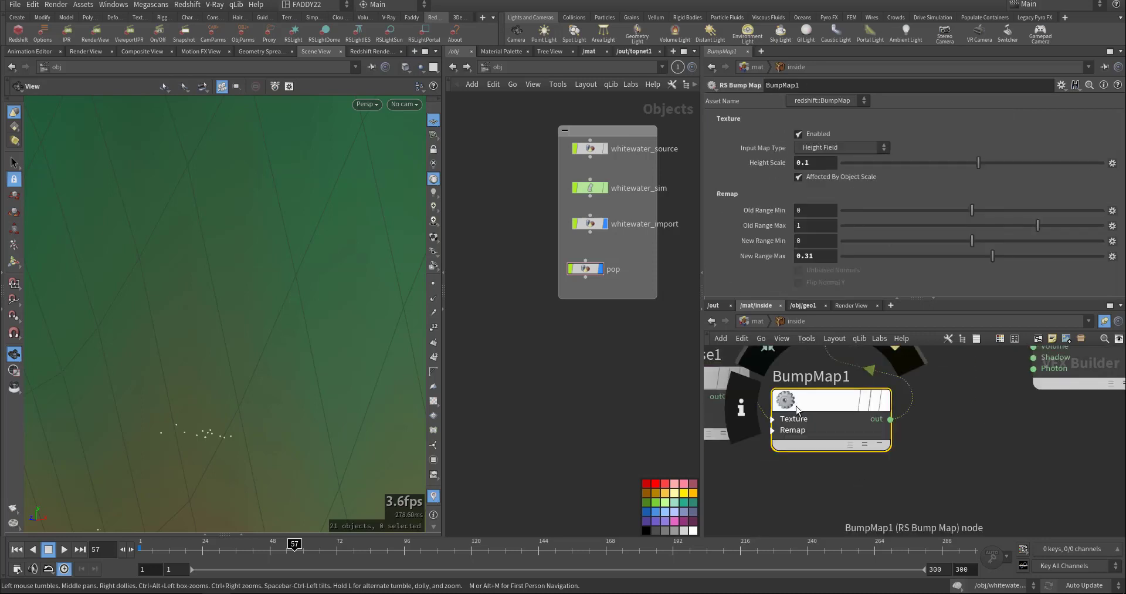
{"action": "left_click", "coordinate": [758, 321]}
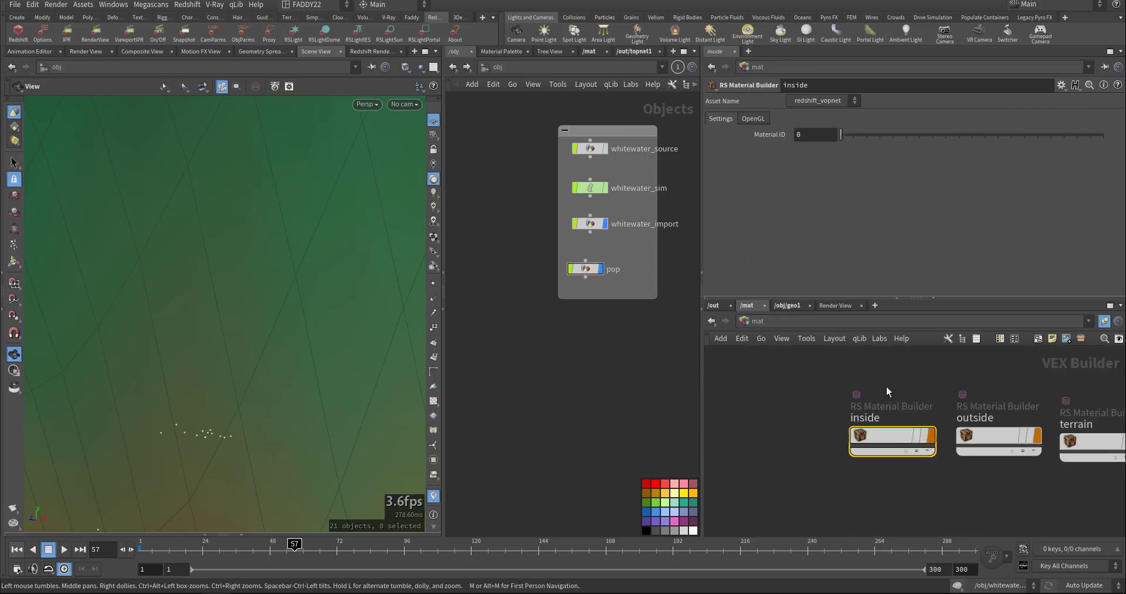
Review the outside material's base properties and the terrain material's MaxonNoise1 colour setup, returning to the material network
{"action": "double_click", "coordinate": [987, 434]}
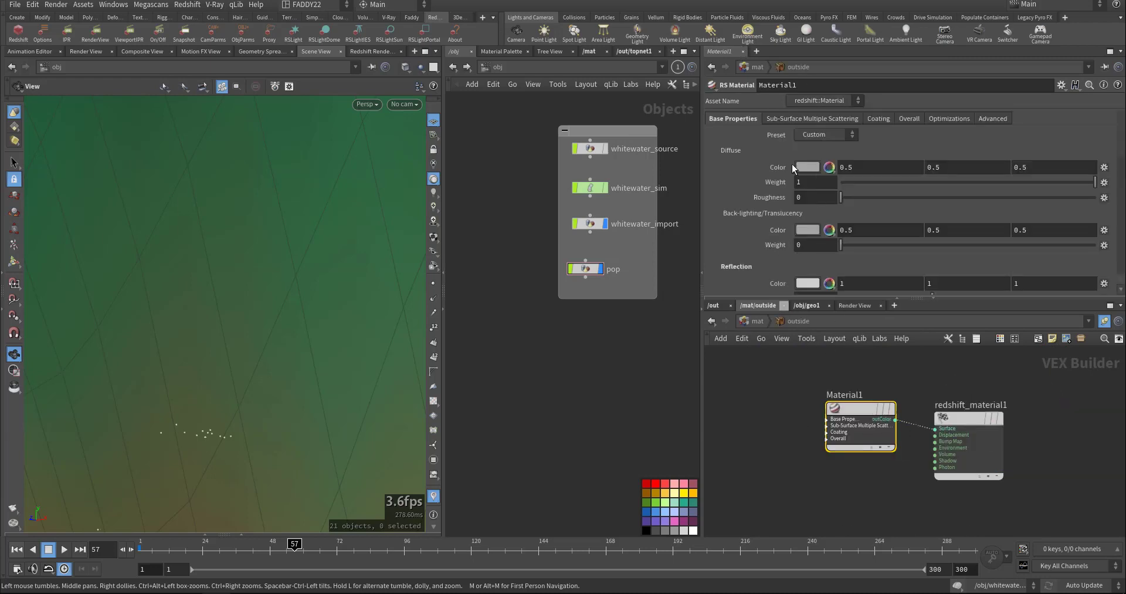
{"action": "left_click", "coordinate": [753, 322]}
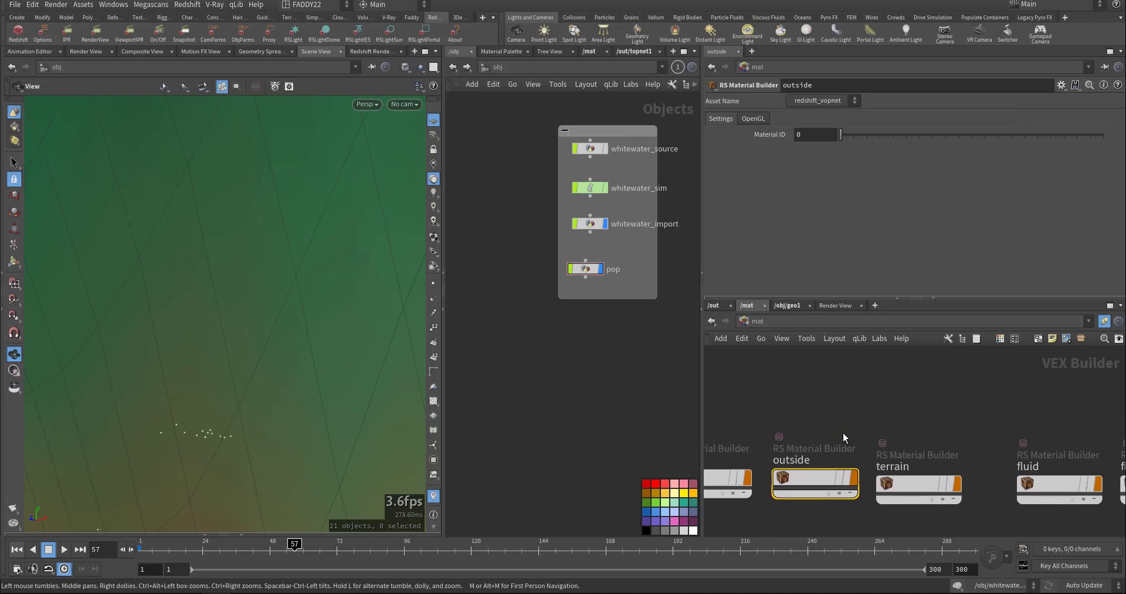
{"action": "double_click", "coordinate": [890, 469]}
{"action": "scroll", "coordinate": [894, 416], "scroll_direction": "up", "scroll_amount": 3}
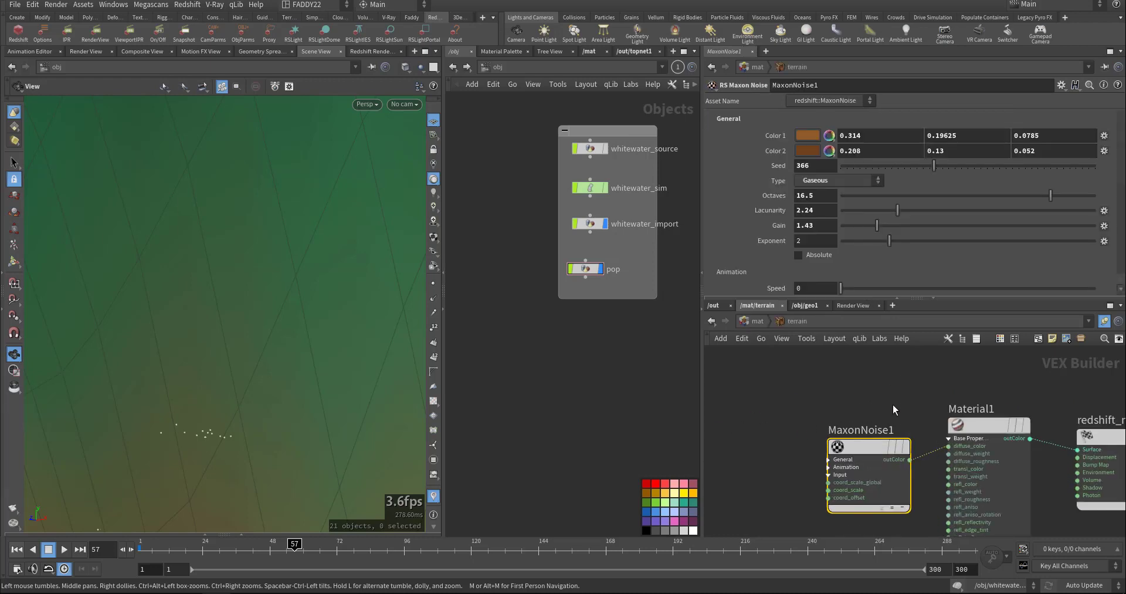
{"action": "middle_click_drag", "start_coordinate": [894, 403], "coordinate": [873, 376]}
{"action": "left_click", "coordinate": [942, 398]}
{"action": "left_click", "coordinate": [764, 321]}
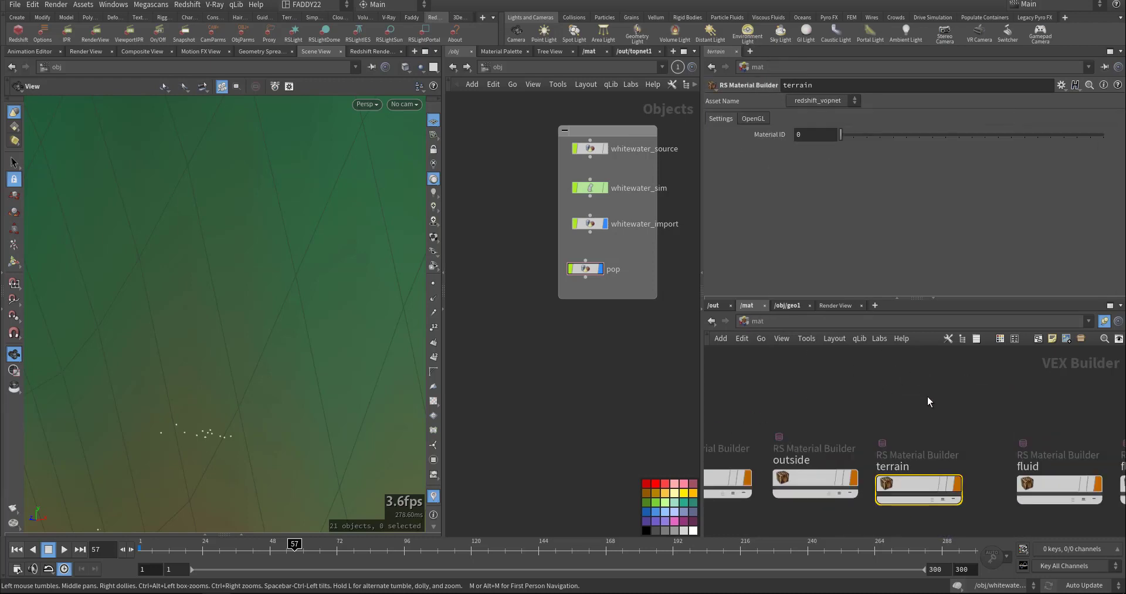
Open the Mossy_Ground material and review quixel_redshift_triplanar1's blend and coordinate scale settings
{"action": "middle_click_drag", "start_coordinate": [875, 402], "coordinate": [727, 390]}
{"action": "middle_click_drag", "start_coordinate": [925, 398], "coordinate": [824, 389]}
{"action": "double_click", "coordinate": [948, 483]}
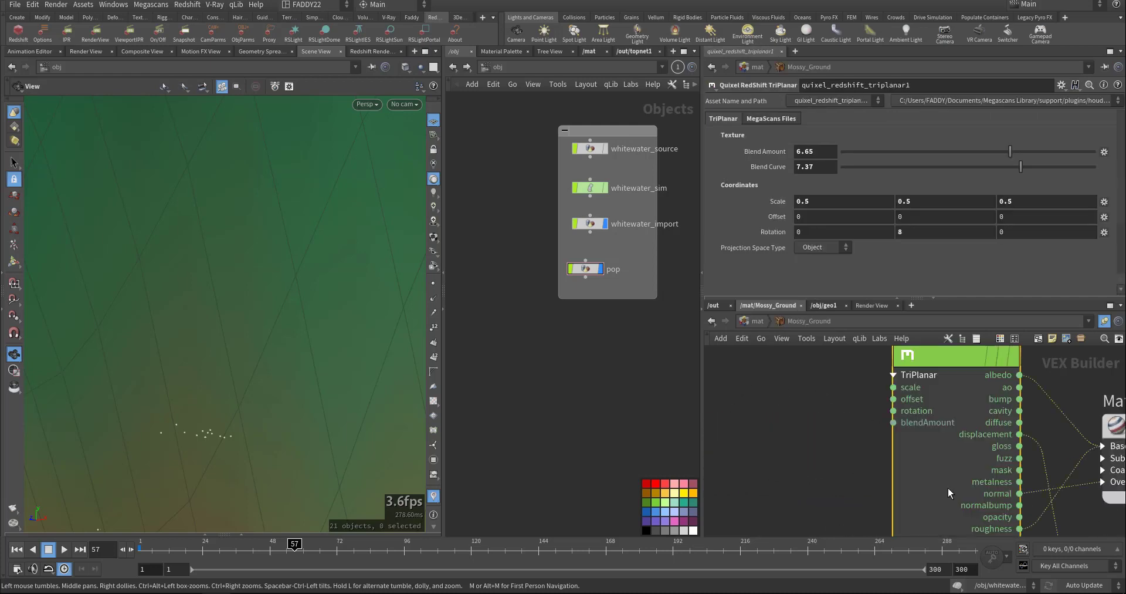
{"action": "middle_click_drag", "start_coordinate": [840, 425], "coordinate": [825, 477]}
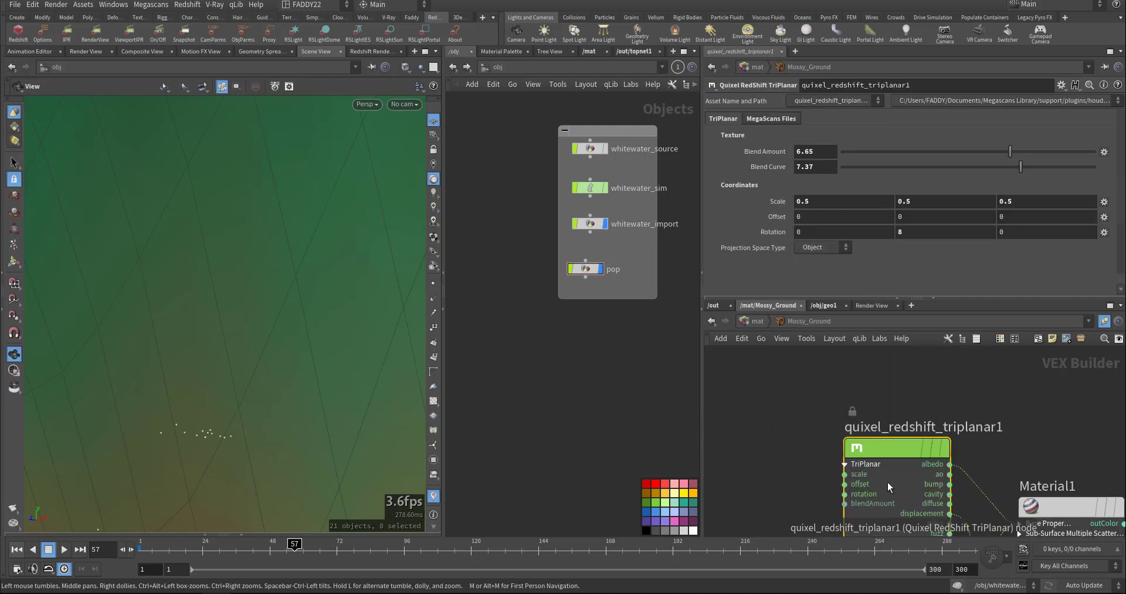
{"action": "middle_click_drag", "start_coordinate": [1037, 424], "coordinate": [937, 383]}
Examine the Displacement1 node's scale and range settings in Mossy_Ground, and return to the material network
{"action": "left_click_drag", "start_coordinate": [956, 376], "coordinate": [986, 461]}
{"action": "middle_click_drag", "start_coordinate": [1022, 402], "coordinate": [876, 383]}
{"action": "middle_click_drag", "start_coordinate": [977, 408], "coordinate": [1094, 340]}
{"action": "middle_click_drag", "start_coordinate": [950, 467], "coordinate": [989, 407]}
{"action": "left_click_drag", "start_coordinate": [967, 426], "coordinate": [988, 517]}
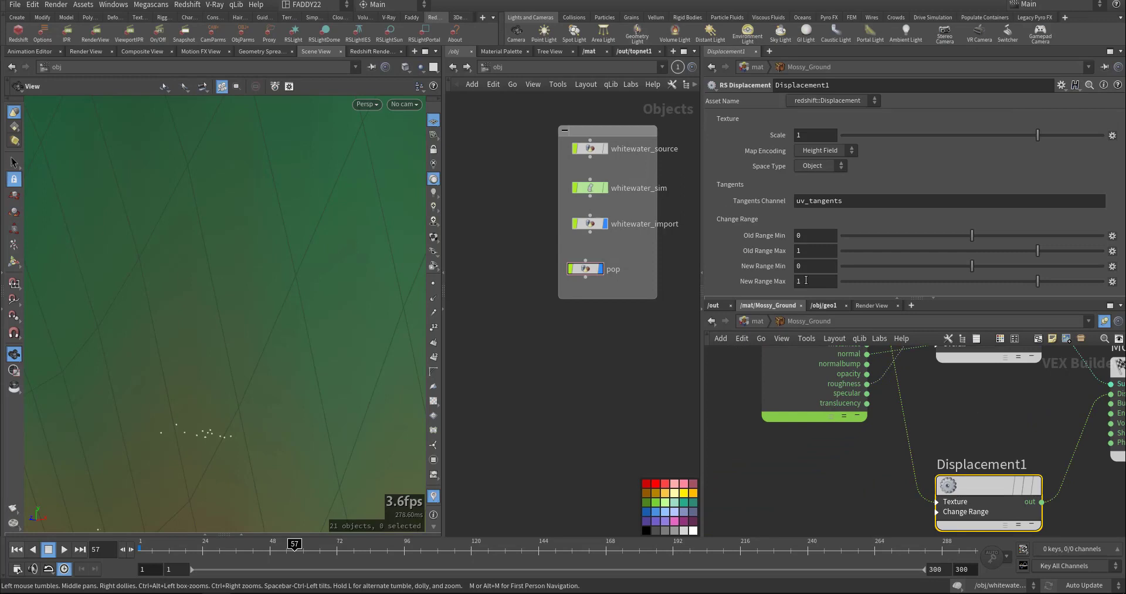
{"action": "left_click", "coordinate": [764, 320]}
Review Volume1's density channel, scatter coefficient and remap ramp in the fluid_volum1 material, and leave the material
{"action": "double_click", "coordinate": [914, 455]}
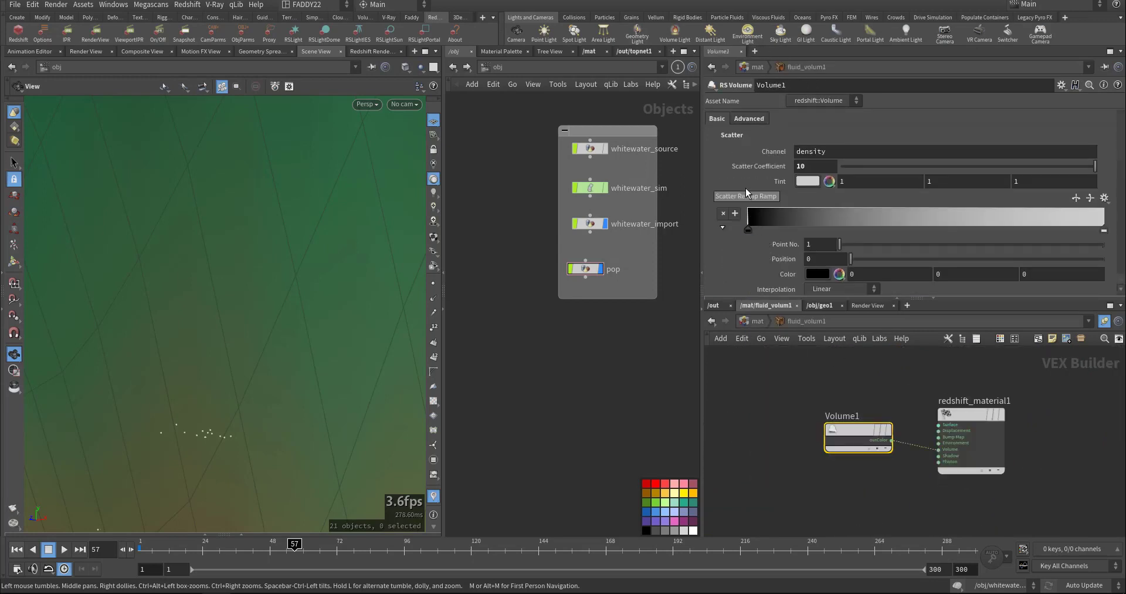
{"action": "left_click_drag", "start_coordinate": [845, 152], "coordinate": [674, 254]}
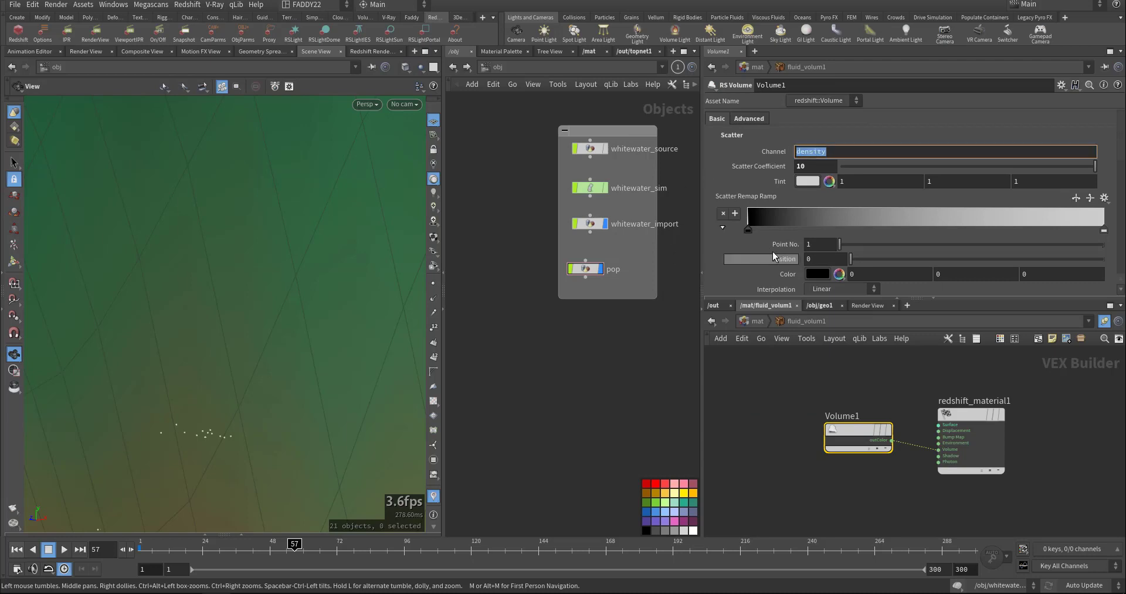
{"action": "scroll", "coordinate": [781, 249], "scroll_direction": "down", "scroll_amount": 2}
{"action": "scroll", "coordinate": [782, 251], "scroll_direction": "down", "scroll_amount": 2}
{"action": "scroll", "coordinate": [817, 154], "scroll_direction": "up", "scroll_amount": 4}
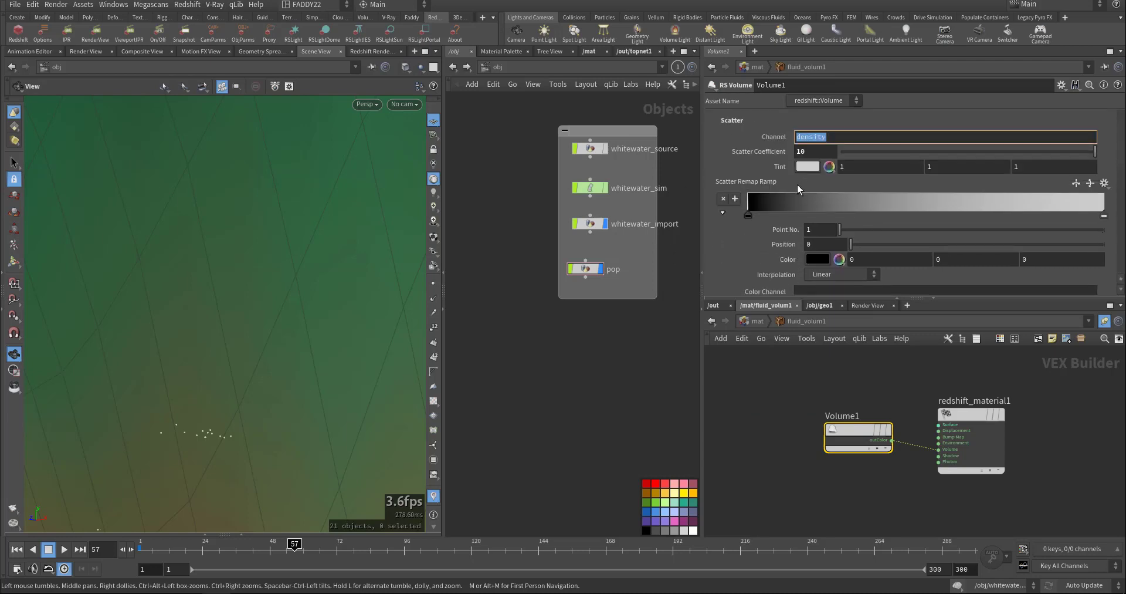
{"action": "left_click", "coordinate": [757, 321]}
Review the scatter tint and absorption settings of Volume1 in the fluid_volum material, and leave the material
{"action": "middle_click_drag", "start_coordinate": [766, 395], "coordinate": [872, 384]}
{"action": "double_click", "coordinate": [886, 449]}
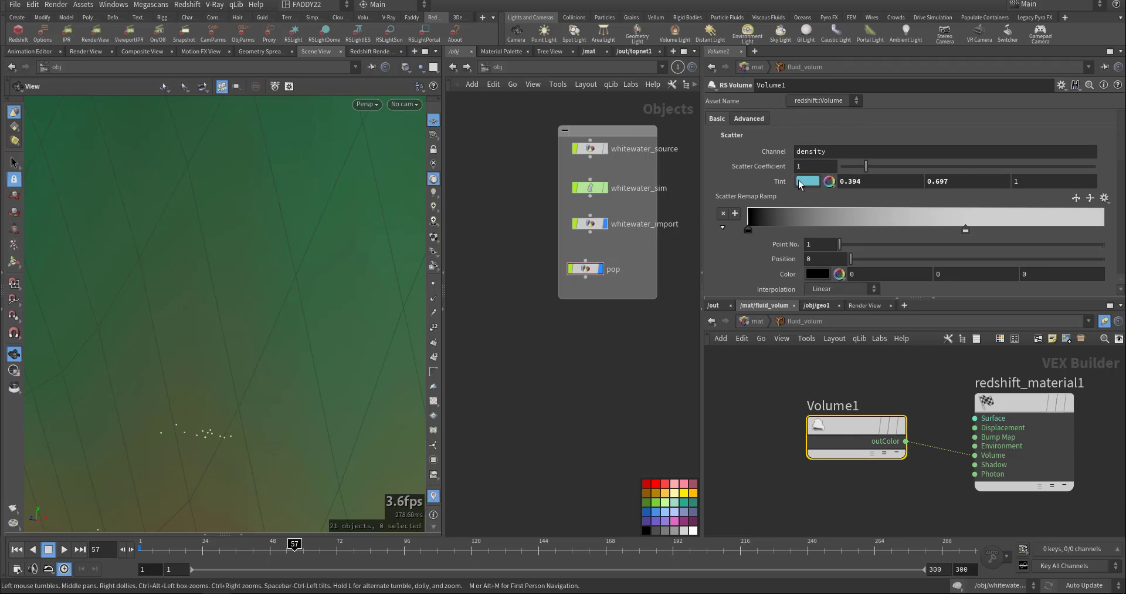
{"action": "scroll", "coordinate": [763, 266], "scroll_direction": "down", "scroll_amount": 5}
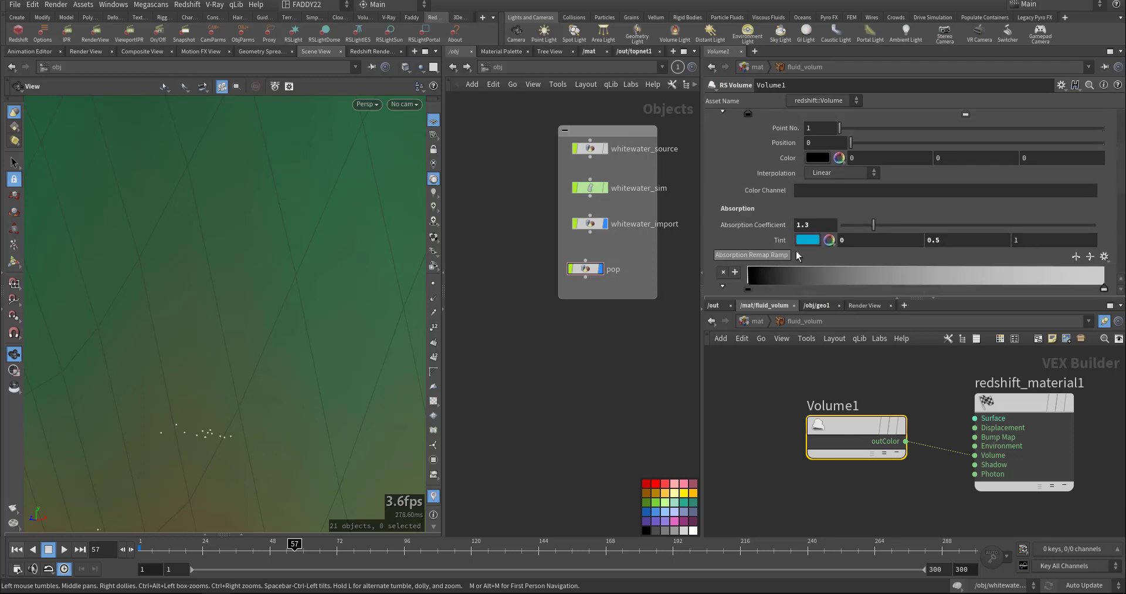
{"action": "key", "text": "u"}
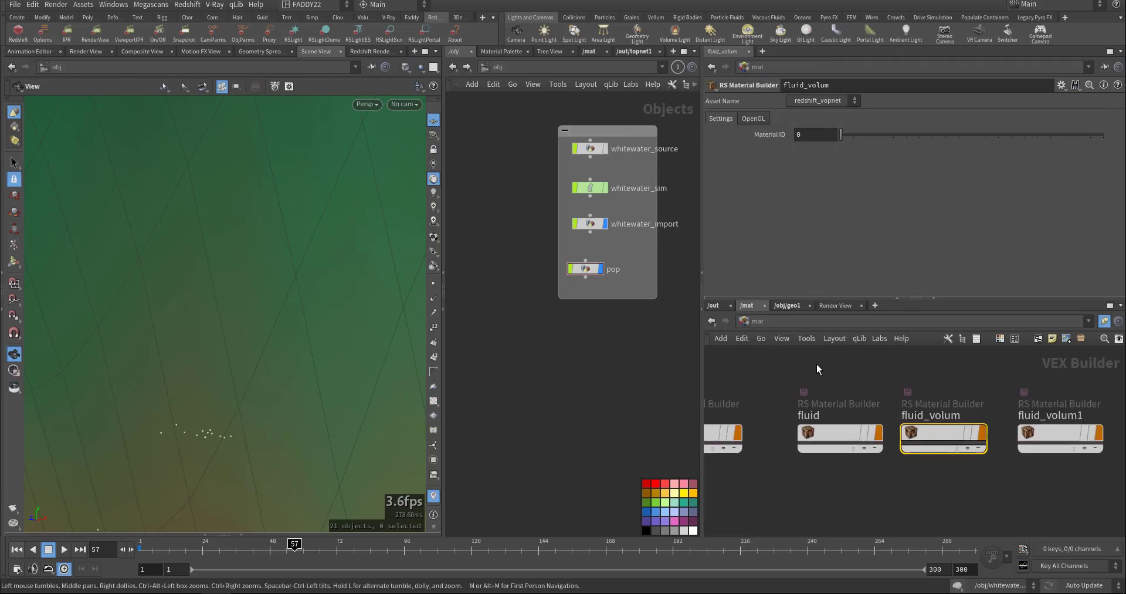
Review the fluid material's Water preset with its reflection and refraction settings, and go back to the material network
{"action": "double_click", "coordinate": [836, 437]}
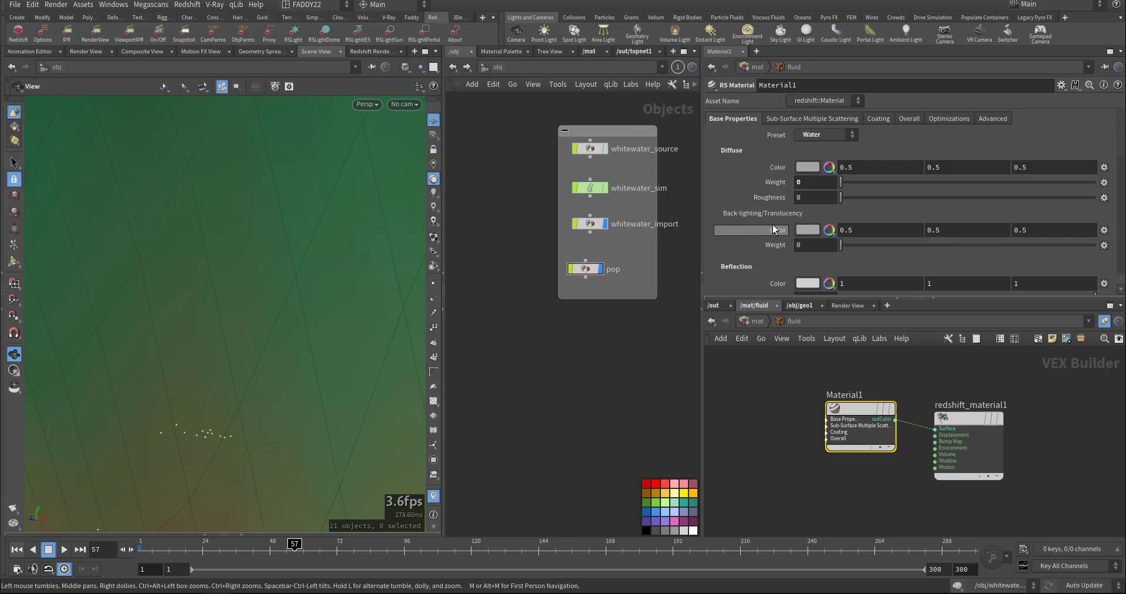
{"action": "left_click", "coordinate": [819, 137]}
{"action": "left_click", "coordinate": [819, 139]}
{"action": "scroll", "coordinate": [780, 234], "scroll_direction": "down", "scroll_amount": 6}
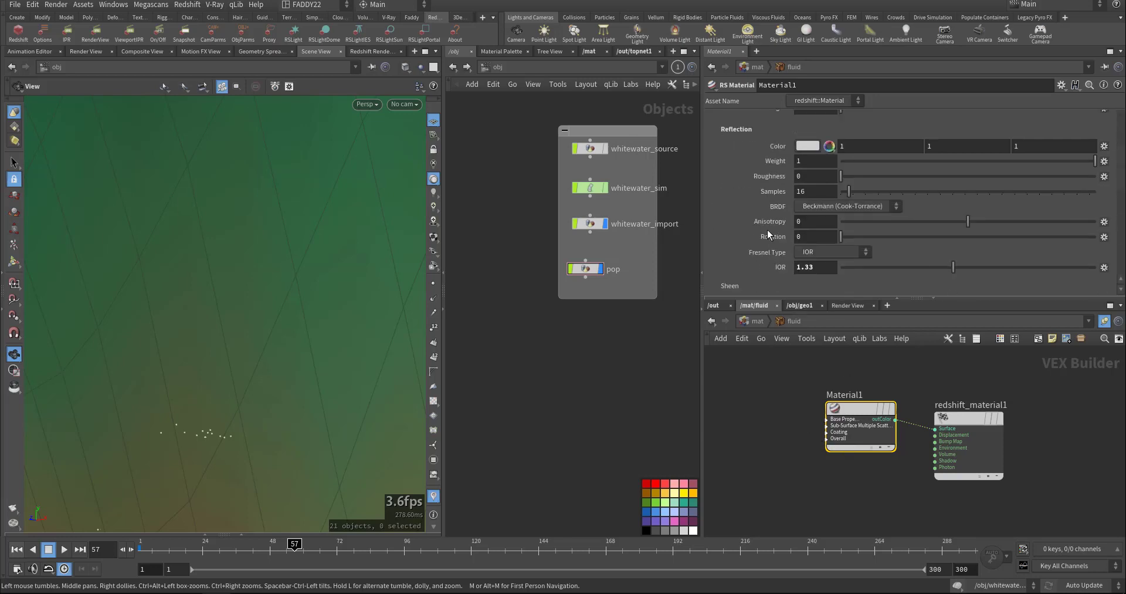
{"action": "scroll", "coordinate": [780, 265], "scroll_direction": "down", "scroll_amount": 5}
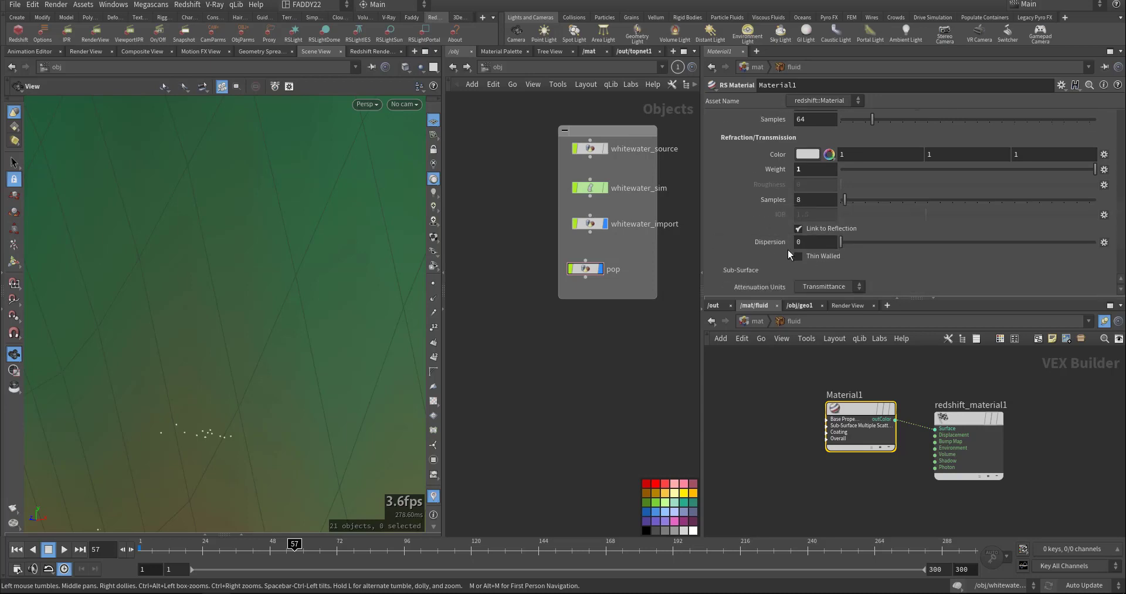
{"action": "left_click", "coordinate": [755, 321]}
Select the terrain material and look over the neighbouring inside and outside materials
{"action": "middle_click_drag", "start_coordinate": [757, 399], "coordinate": [920, 378]}
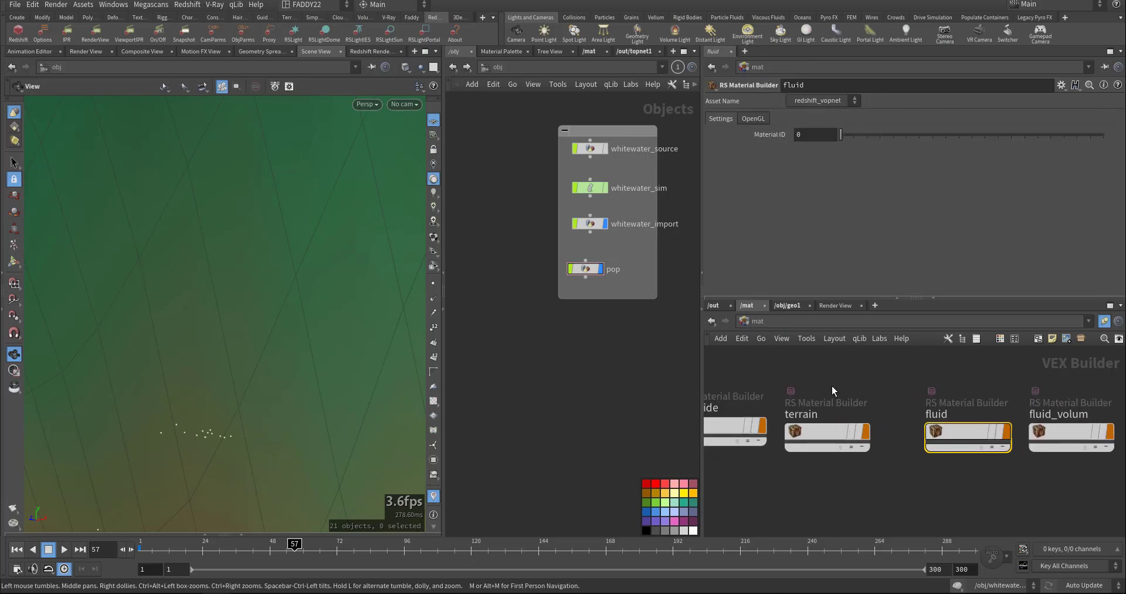
{"action": "left_click", "coordinate": [827, 434]}
{"action": "middle_click_drag", "start_coordinate": [744, 393], "coordinate": [889, 407]}
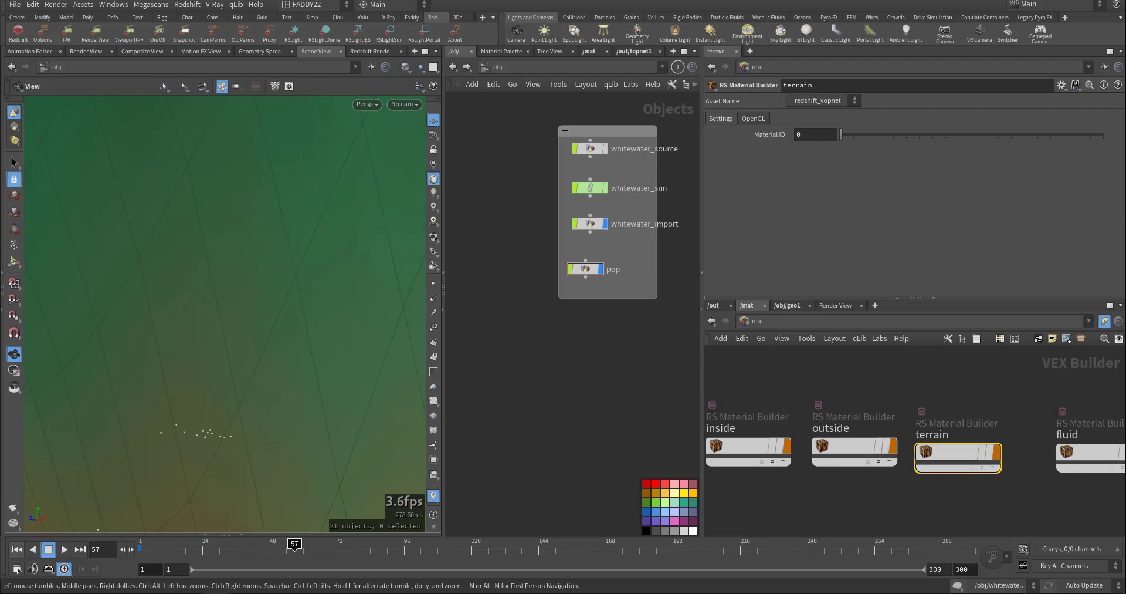